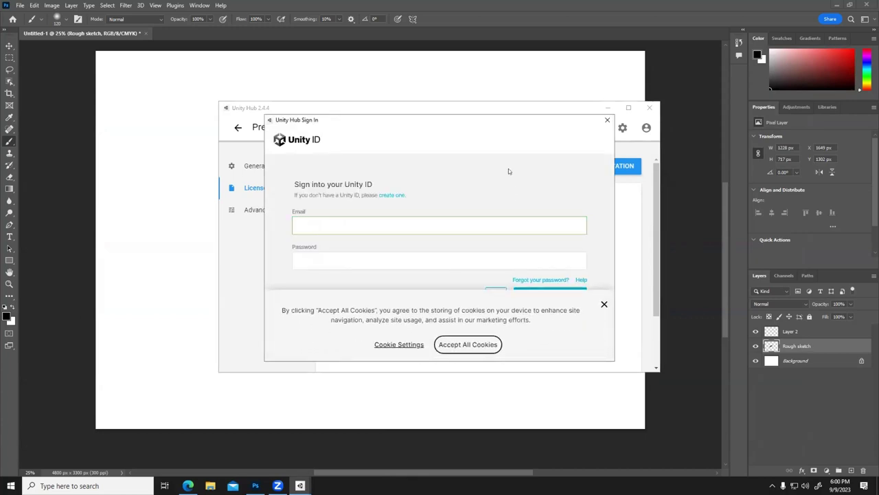
# Step: Dismiss the cookie notice in the Unity ID sign-in window
pyautogui.click(604, 304)
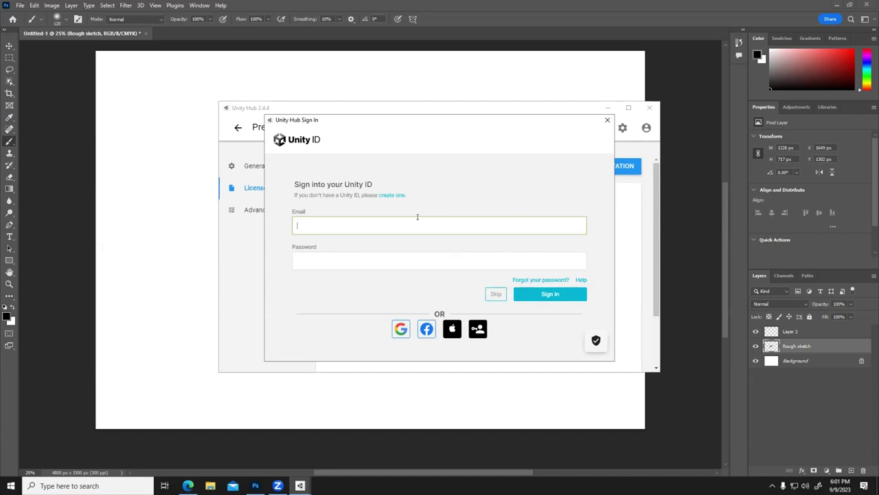
# Step: Enter the Unity ID account e-mail, fixing a typo, and move on to the password field
pyautogui.click(364, 255)
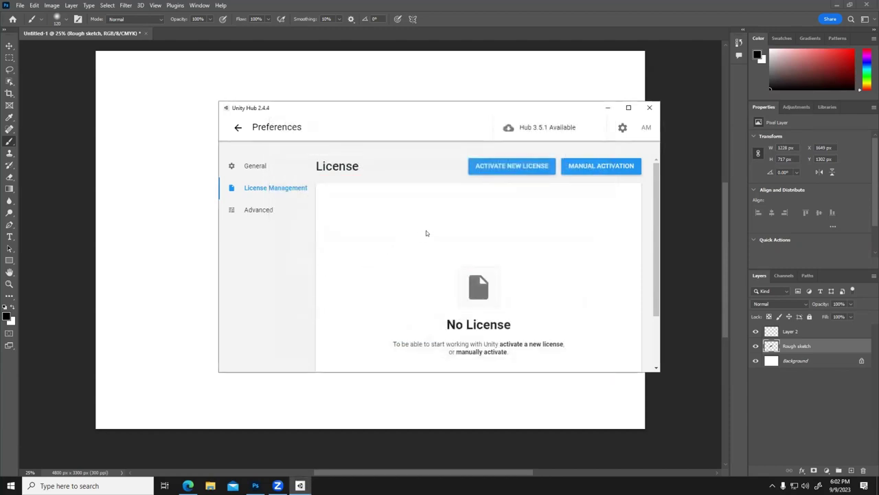
# Step: Start a Unity Personal licence activation, cancel it, and open the developer dashboard from the account menu
pyautogui.click(533, 167)
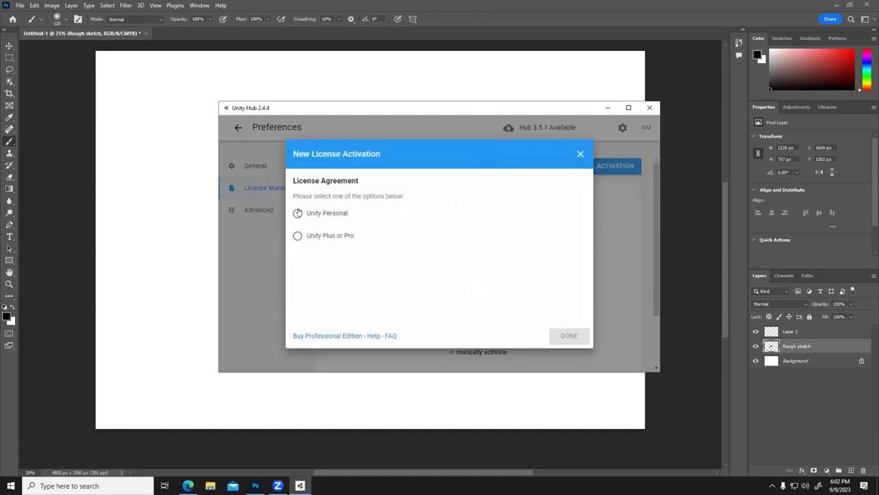
pyautogui.click(298, 213)
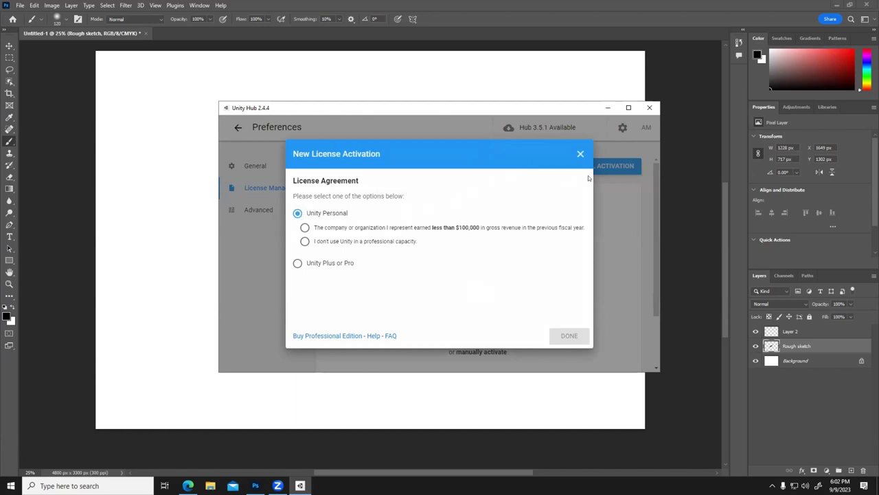
pyautogui.click(580, 153)
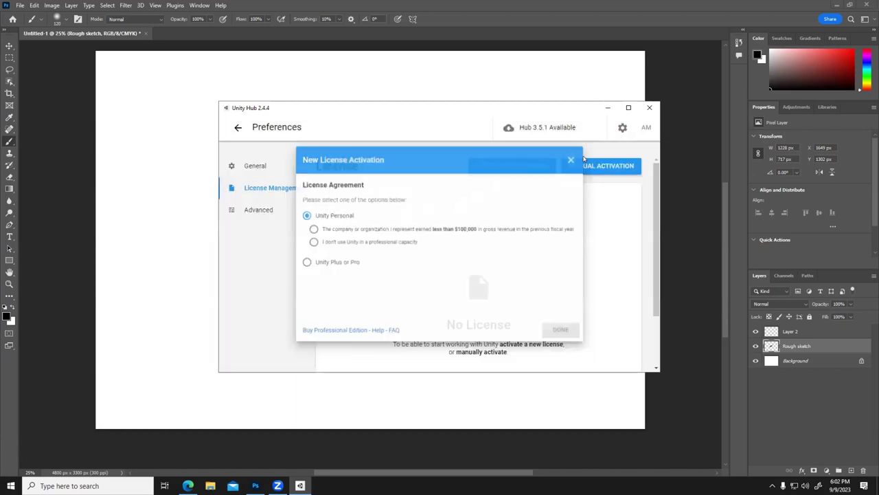
pyautogui.click(642, 127)
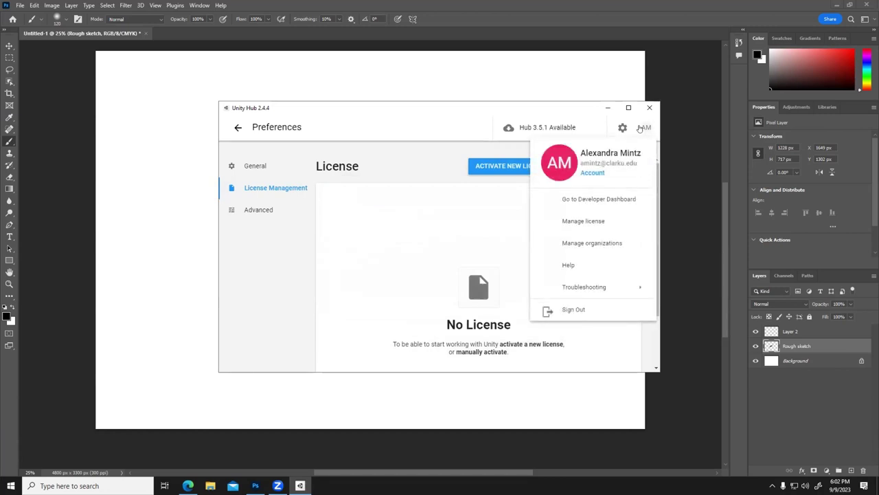
pyautogui.click(572, 197)
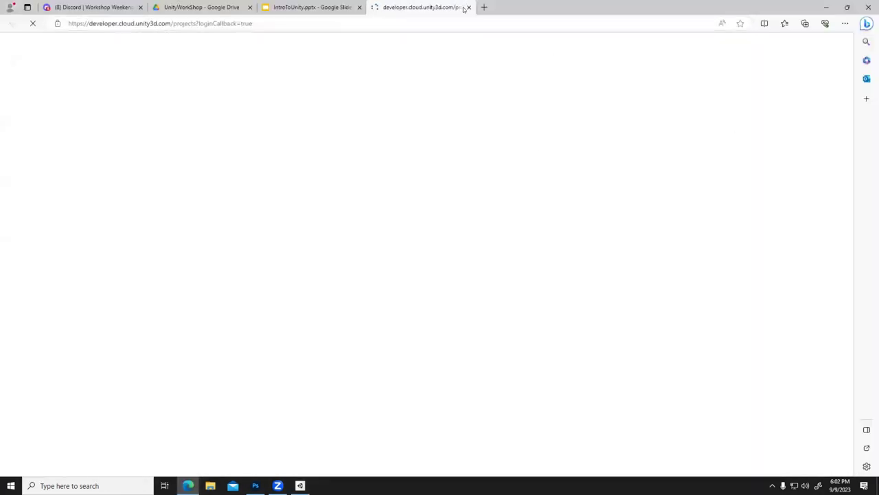
# Step: Close the developer dashboard tab in Edge and bring Unity Hub back to the front
pyautogui.click(468, 7)
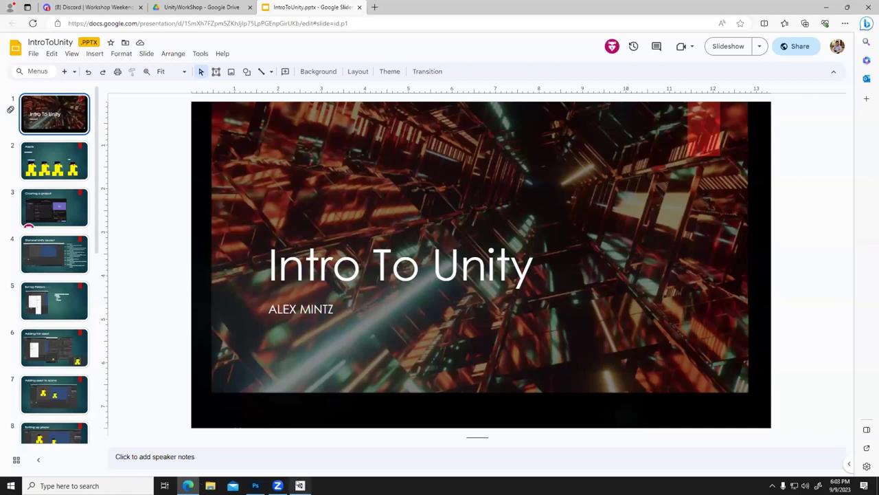
pyautogui.click(300, 485)
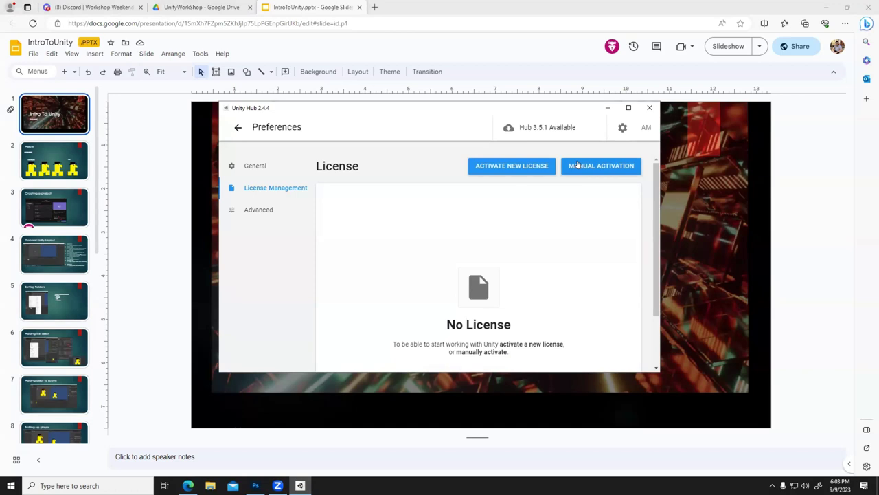
# Step: Activate a Unity Personal licence for non-professional use, then return to the Projects page
pyautogui.click(525, 165)
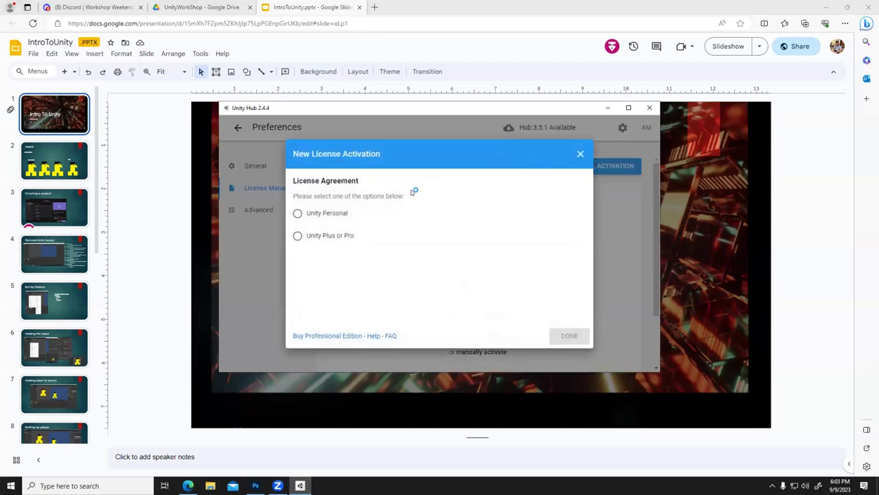
pyautogui.click(357, 215)
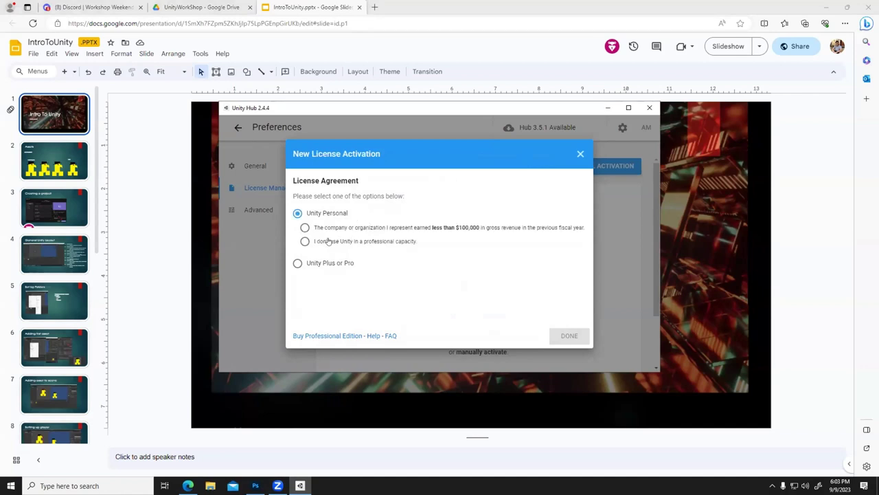
pyautogui.click(328, 241)
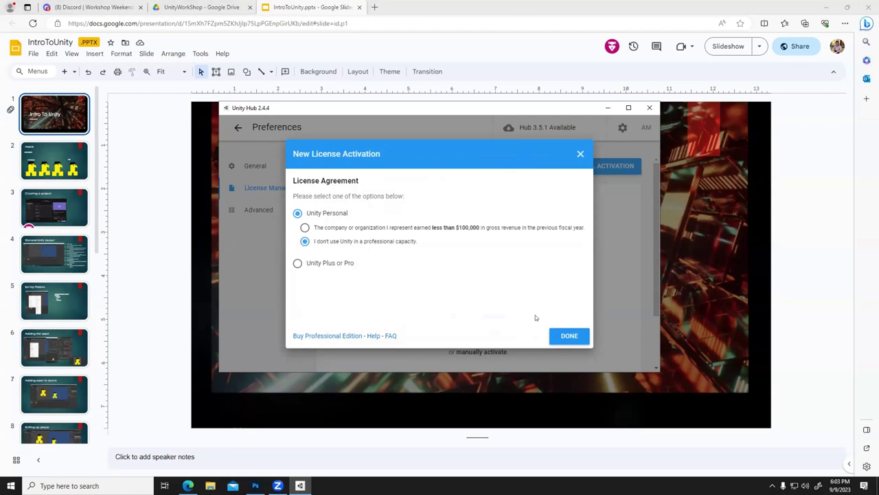
pyautogui.click(570, 334)
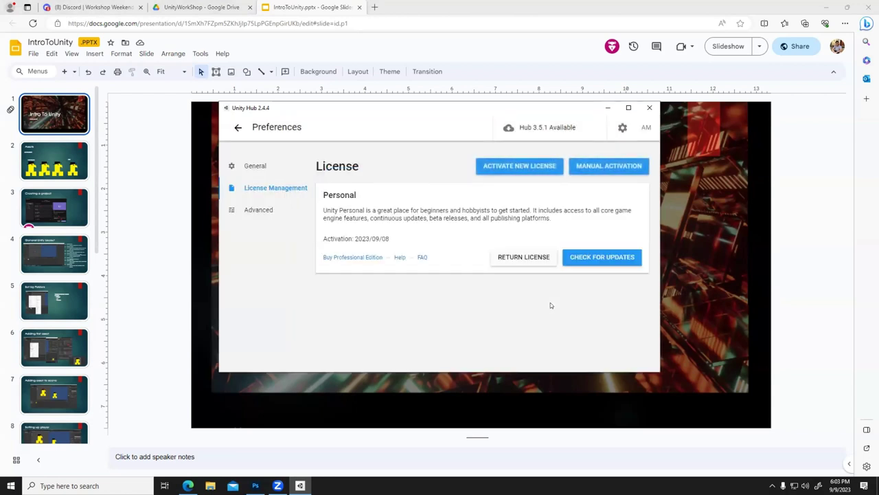
pyautogui.click(278, 168)
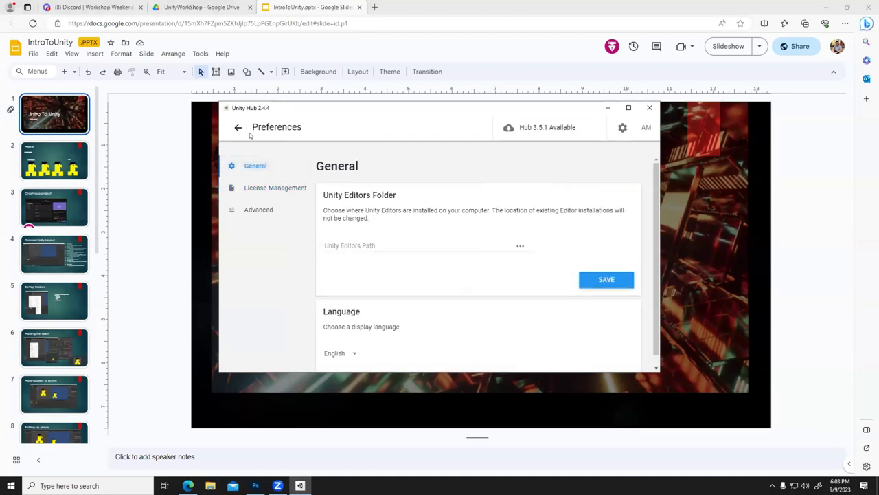
pyautogui.click(239, 126)
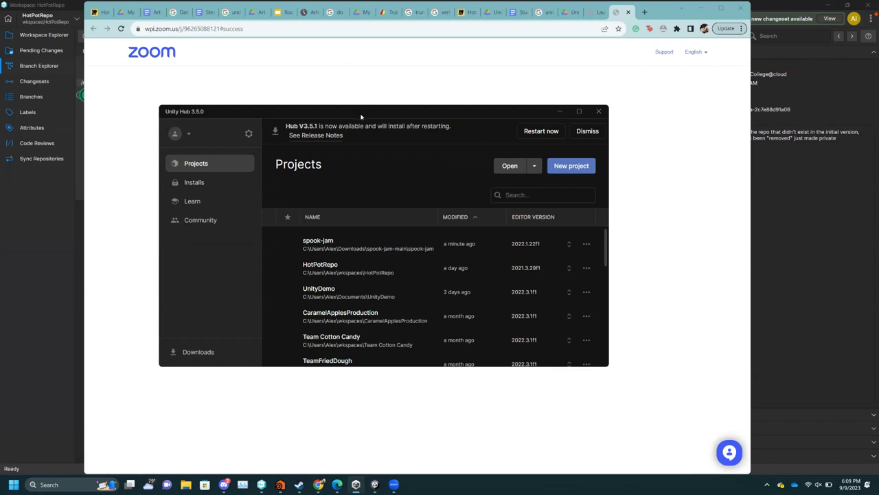
# Step: Nudge the Hub window up, browse the project list, and start a new project
pyautogui.moveTo(366, 87); pyautogui.dragTo(370, 87)
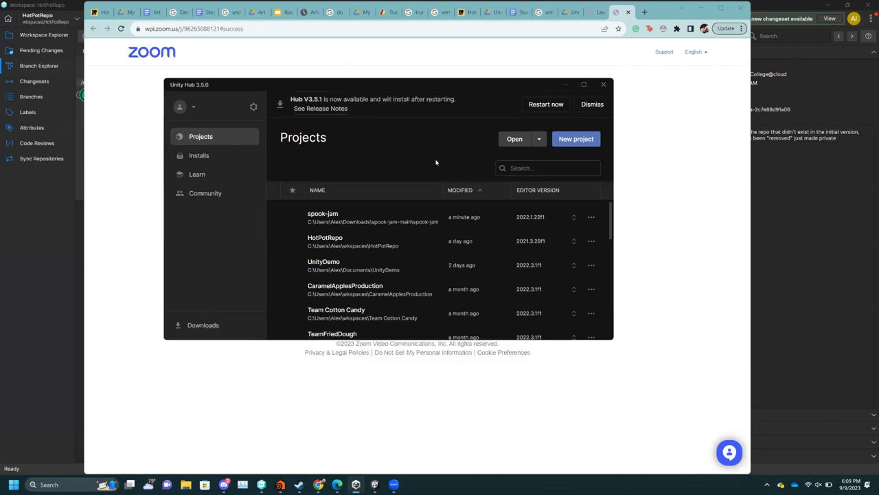
pyautogui.scroll(-5, 403, 275)
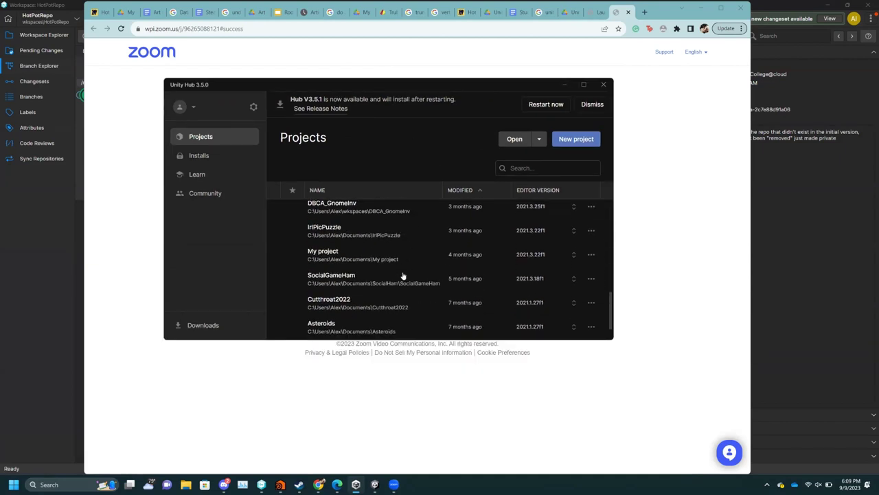
pyautogui.scroll(2, 409, 229)
pyautogui.scroll(4, 408, 228)
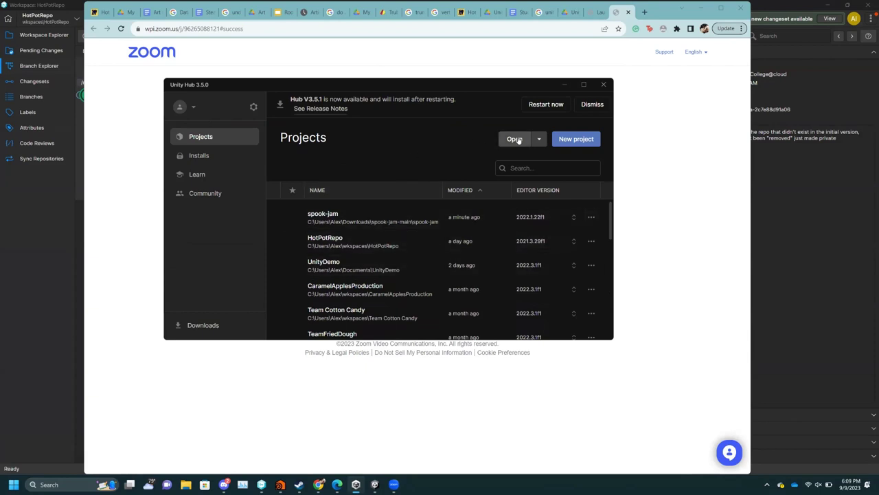
pyautogui.click(576, 139)
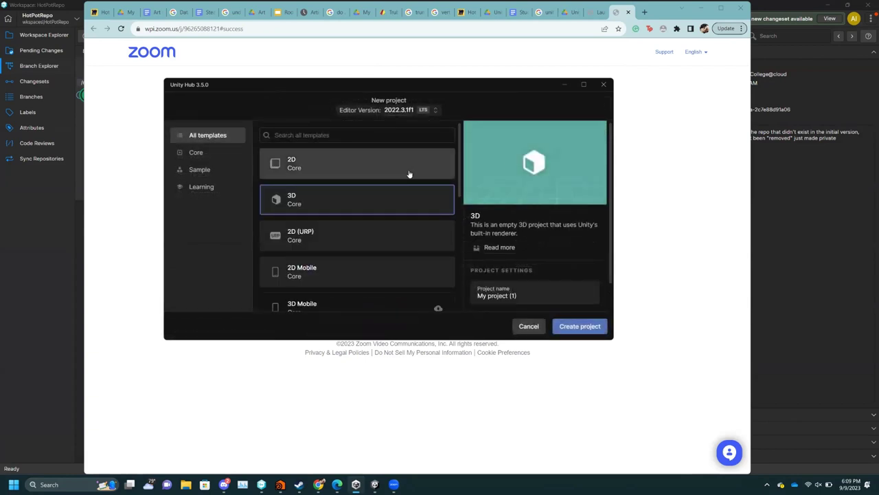
# Step: Settle on the plain 2D template over 2D (URP) and select the default project name
pyautogui.click(396, 170)
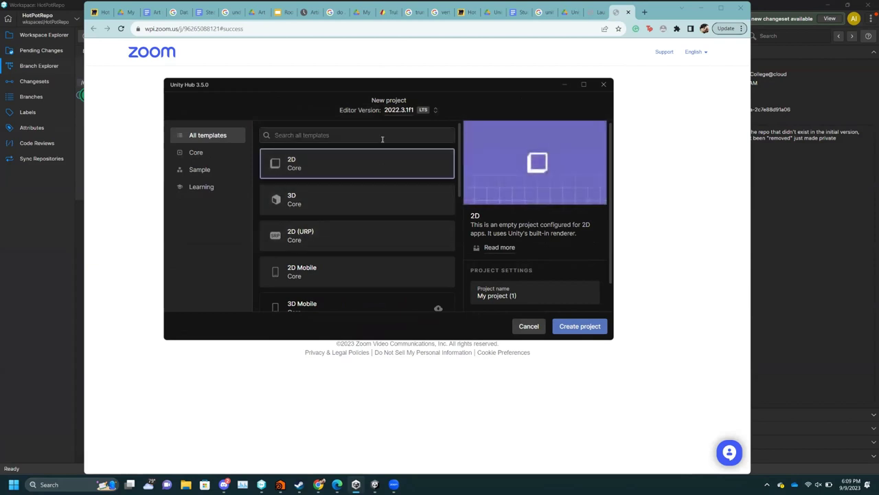
pyautogui.click(309, 235)
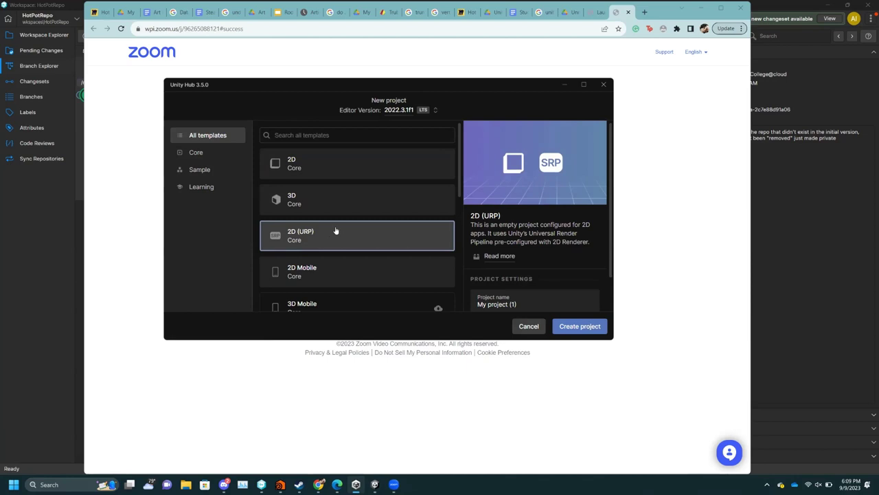
pyautogui.click(315, 178)
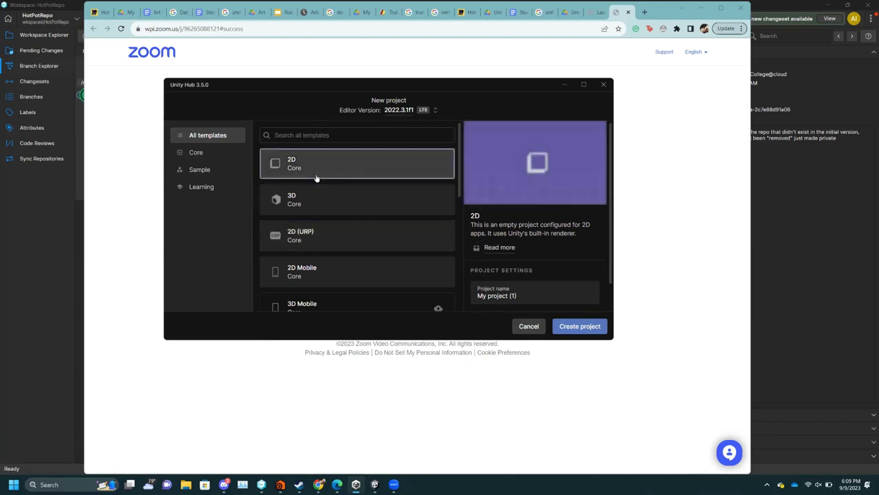
pyautogui.click(522, 295)
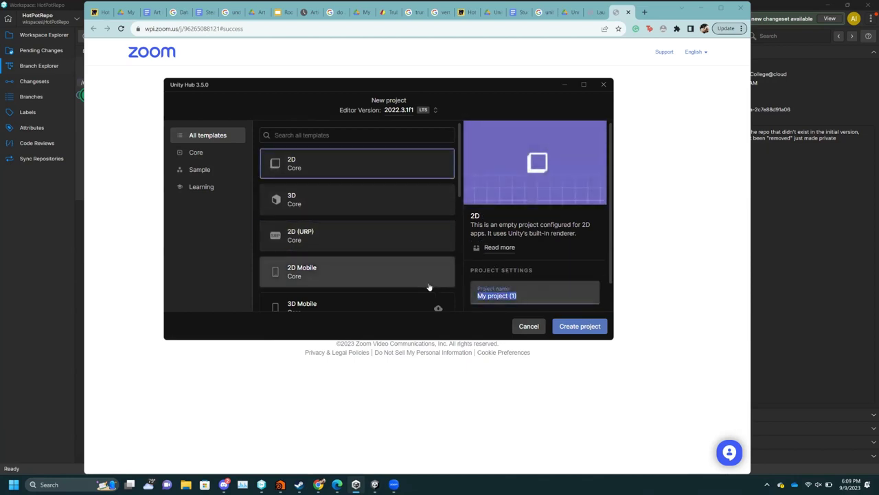
# Step: Name the new 2D project UnityDemo1 and create it
pyautogui.write('UnityDemo1')
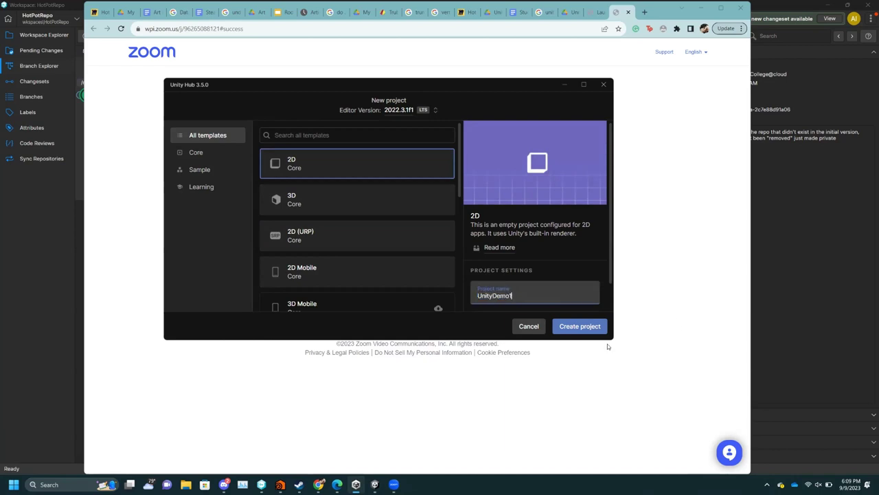
pyautogui.click(588, 324)
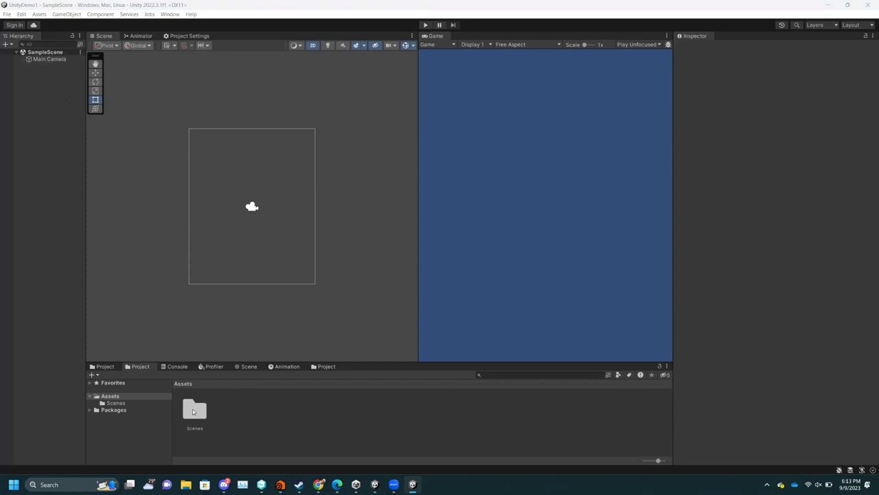
pyautogui.doubleClick(196, 412)
pyautogui.click(196, 410)
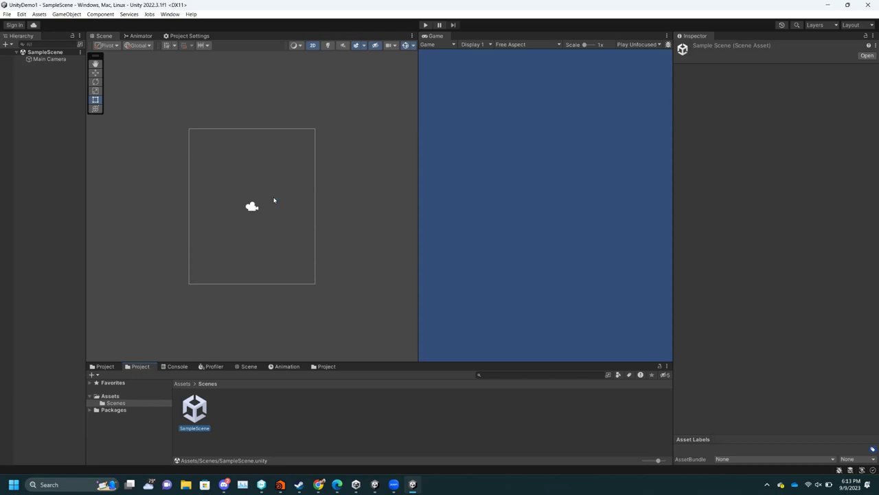
pyautogui.rightClick(199, 433)
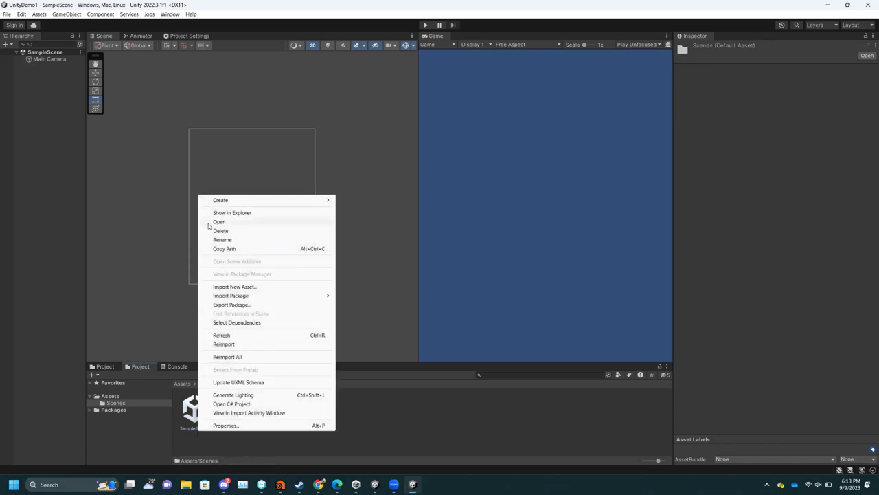
pyautogui.click(244, 240)
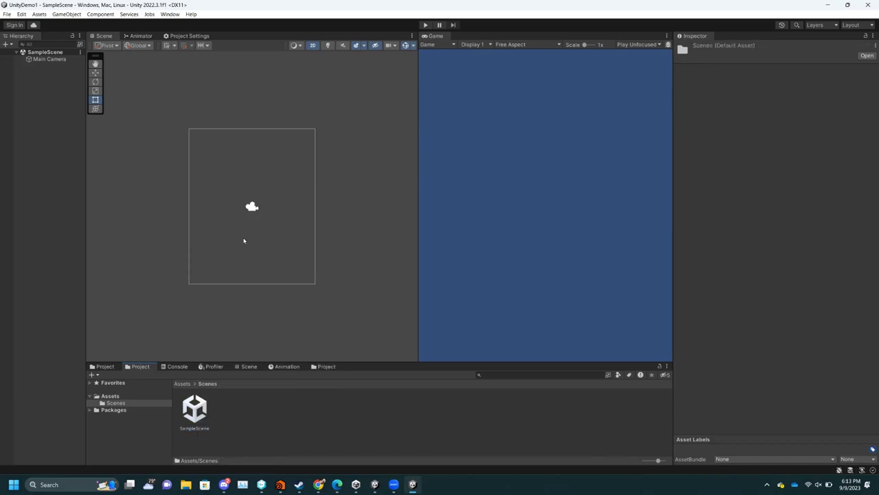
pyautogui.click(187, 417)
pyautogui.rightClick(187, 420)
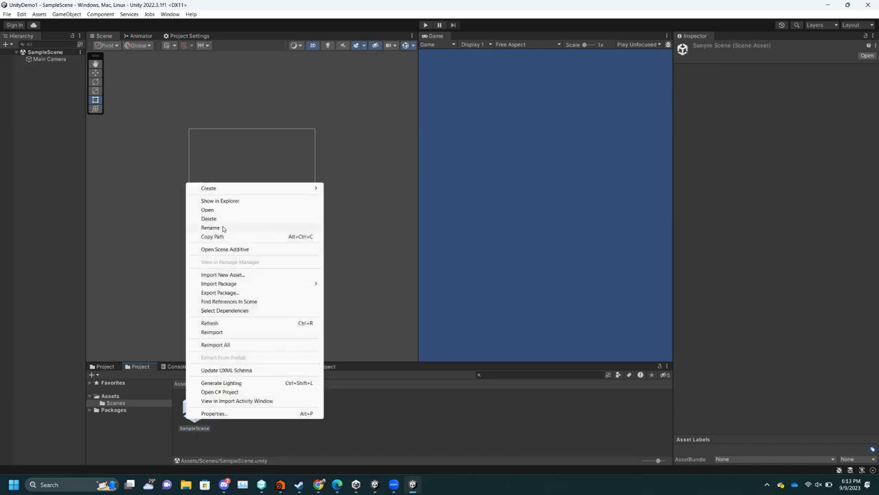
pyautogui.click(224, 228)
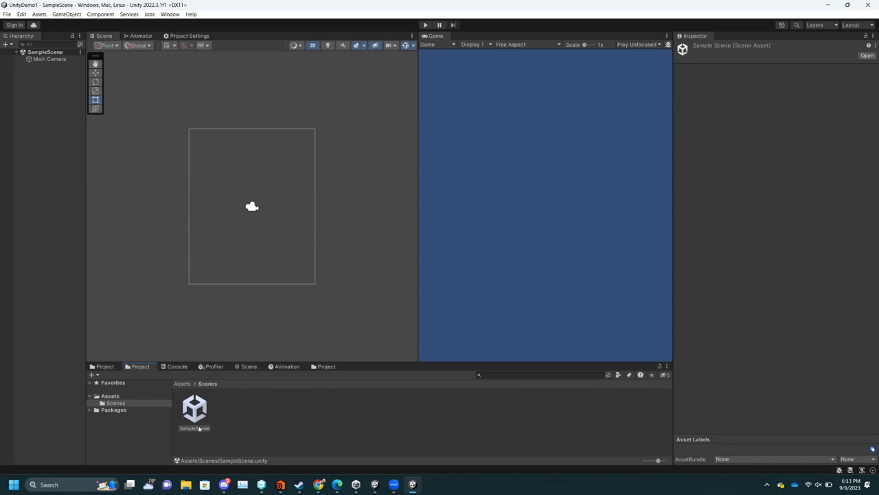
pyautogui.rightClick(199, 428)
pyautogui.click(240, 236)
# Step: Save the open SampleScene into Assets under the new name MainScne
pyautogui.rightClick(55, 53)
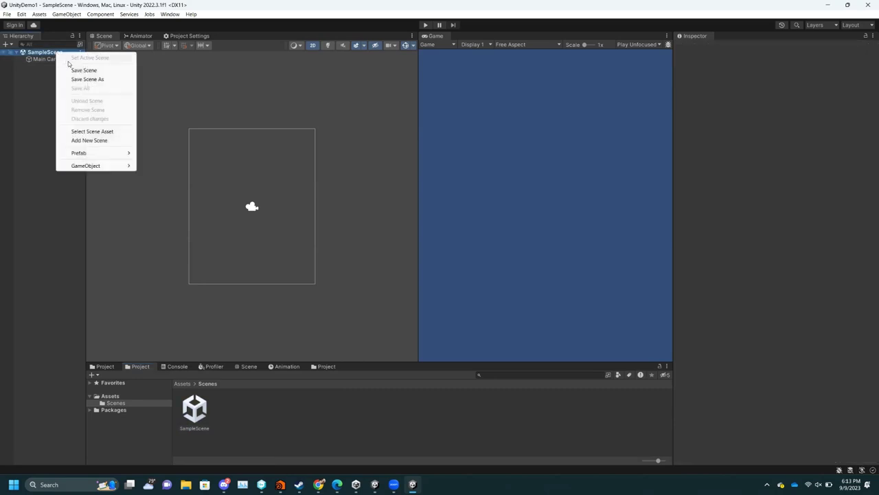
pyautogui.click(76, 80)
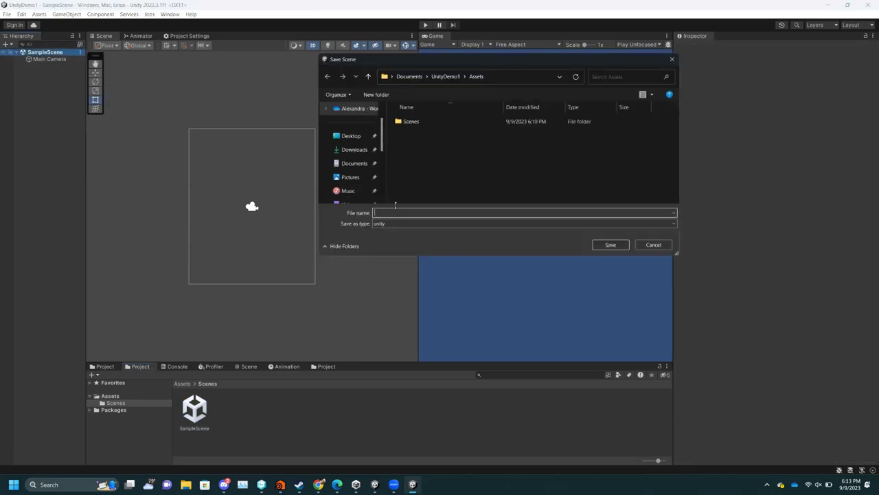
pyautogui.write('MainD')
pyautogui.write('cne')
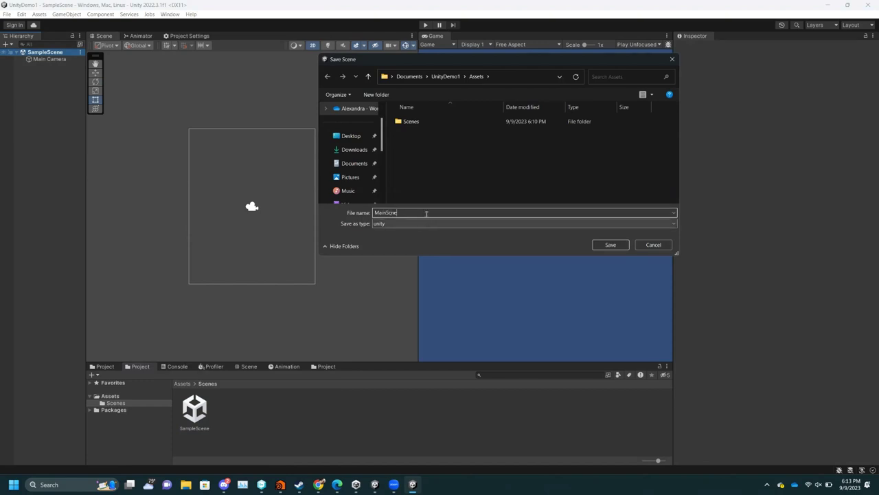
pyautogui.click(609, 244)
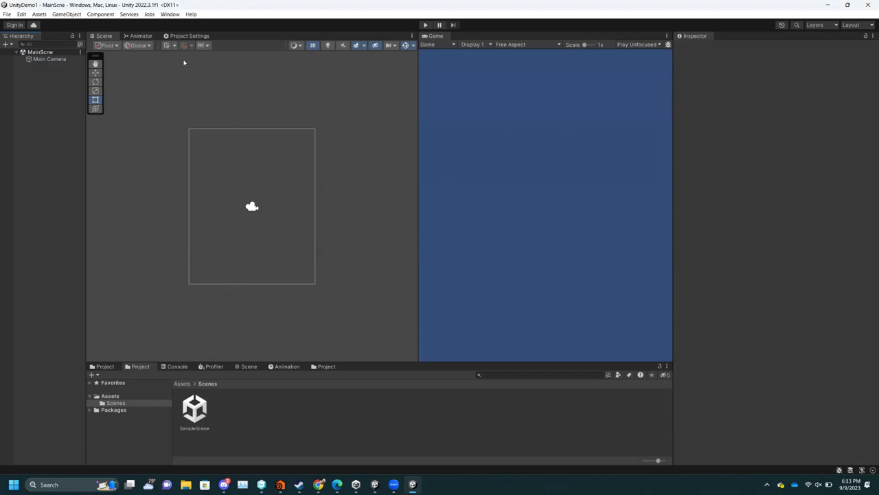
# Step: Move the MainScne scene asset from Assets into the Scenes folder
pyautogui.click(40, 52)
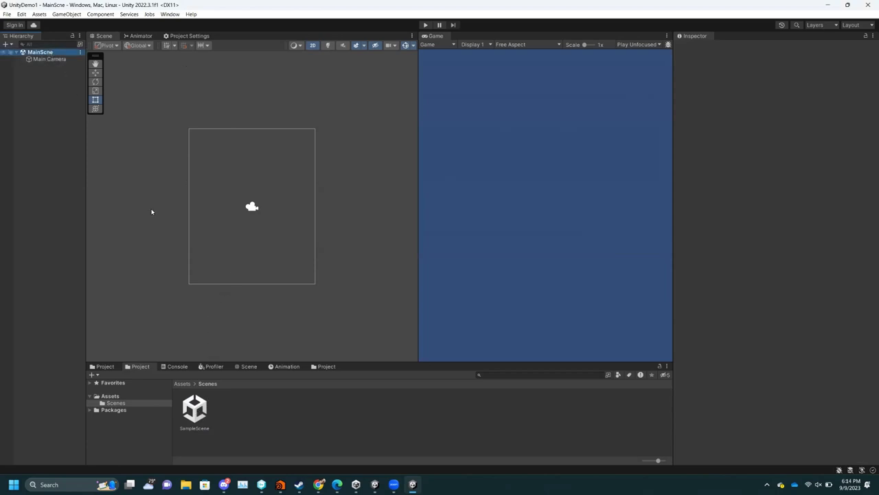
pyautogui.click(134, 397)
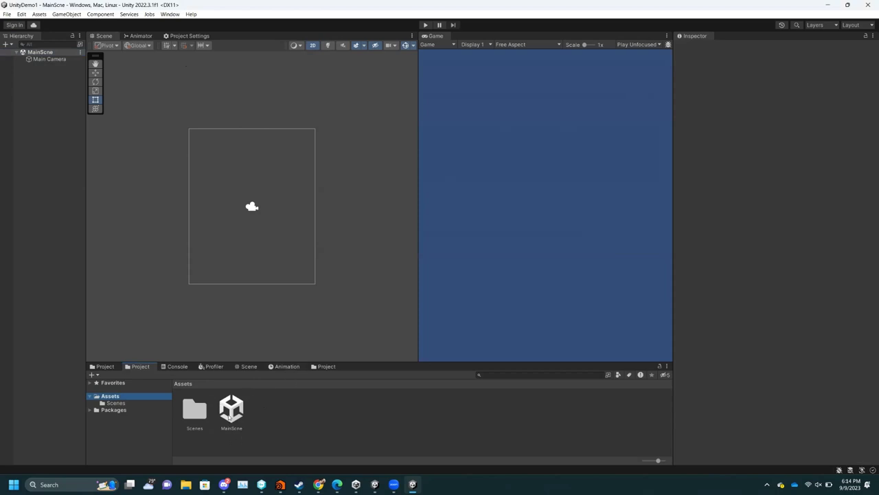
pyautogui.click(282, 403)
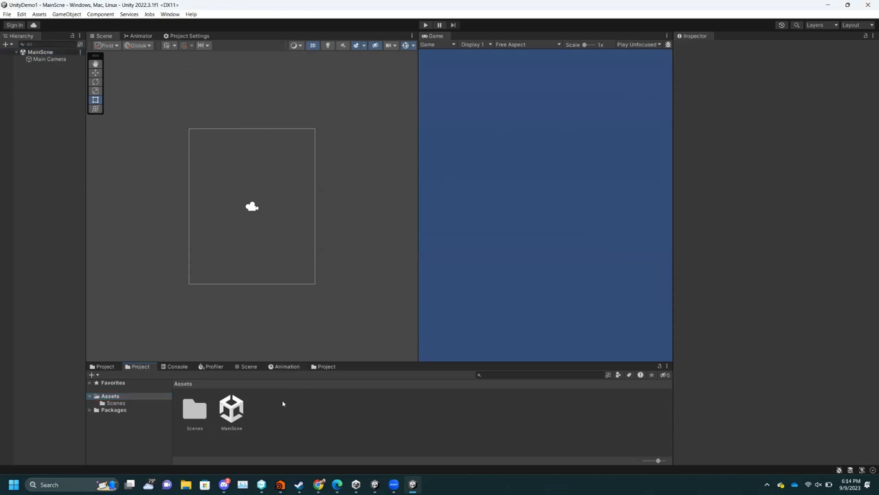
pyautogui.moveTo(236, 404); pyautogui.dragTo(193, 412)
# Step: Delete the old SampleScene asset from the Scenes folder
pyautogui.doubleClick(194, 410)
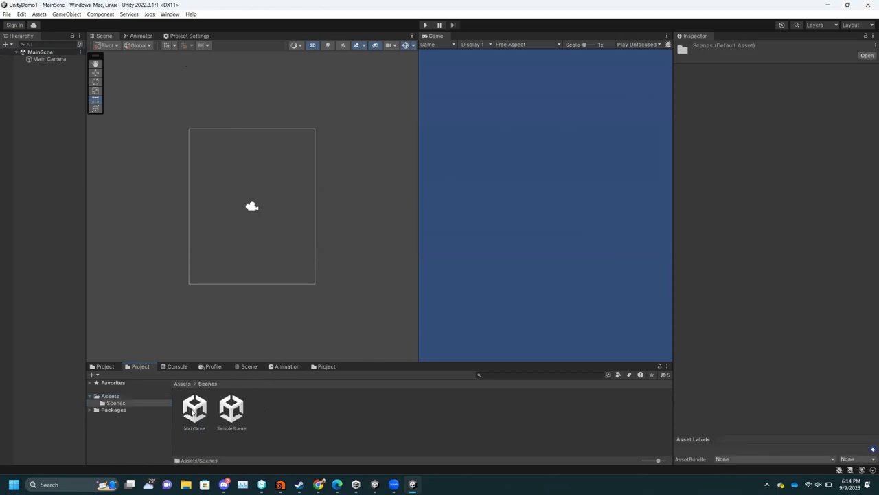
pyautogui.click(230, 415)
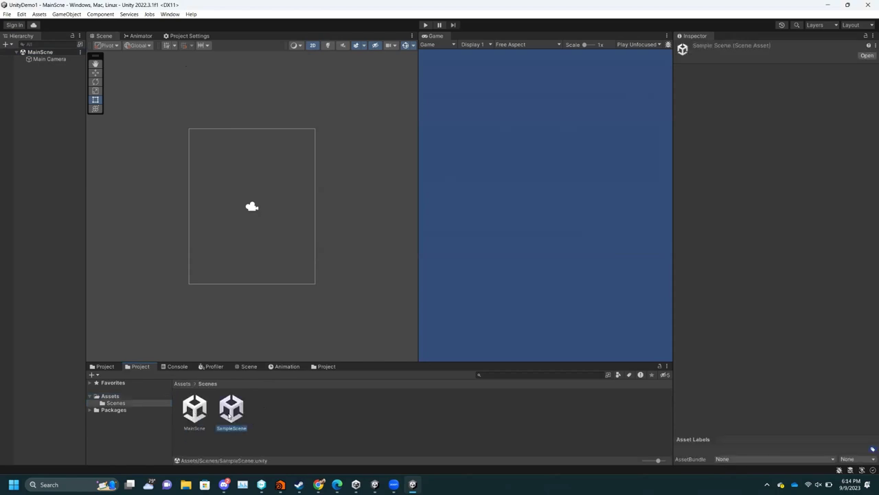
pyautogui.press('Delete')
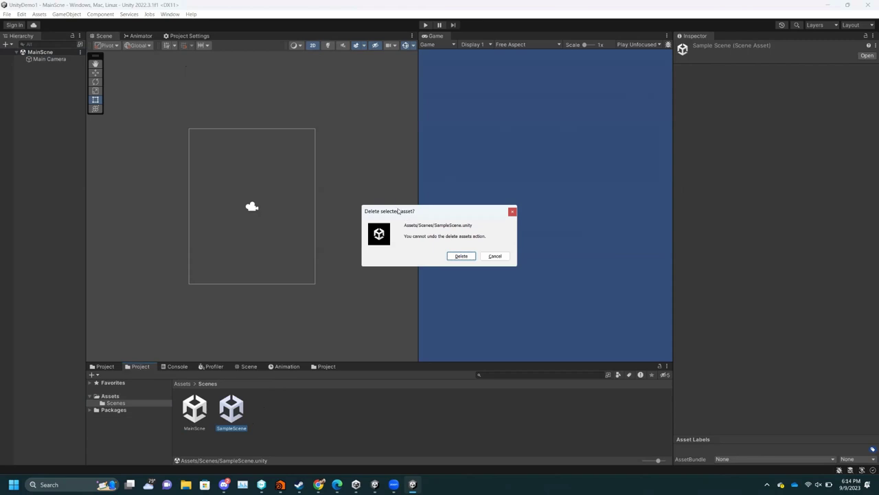
# Step: Confirm deleting SampleScene, then select the remaining MainScne scene asset
pyautogui.moveTo(398, 211); pyautogui.dragTo(311, 211)
pyautogui.click(373, 256)
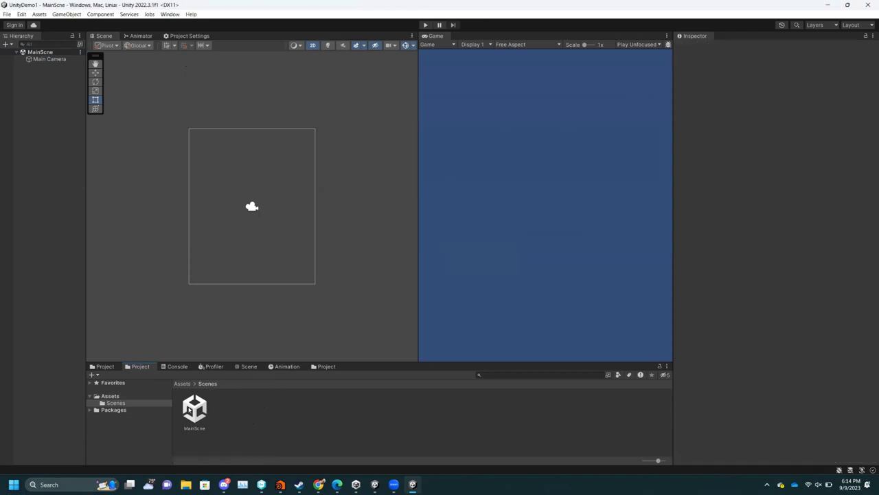
pyautogui.click(191, 409)
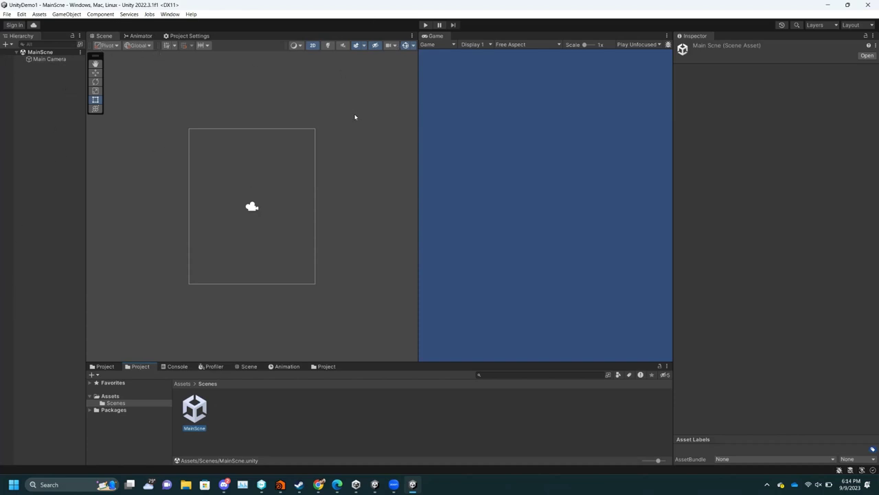
pyautogui.click(140, 37)
pyautogui.click(182, 37)
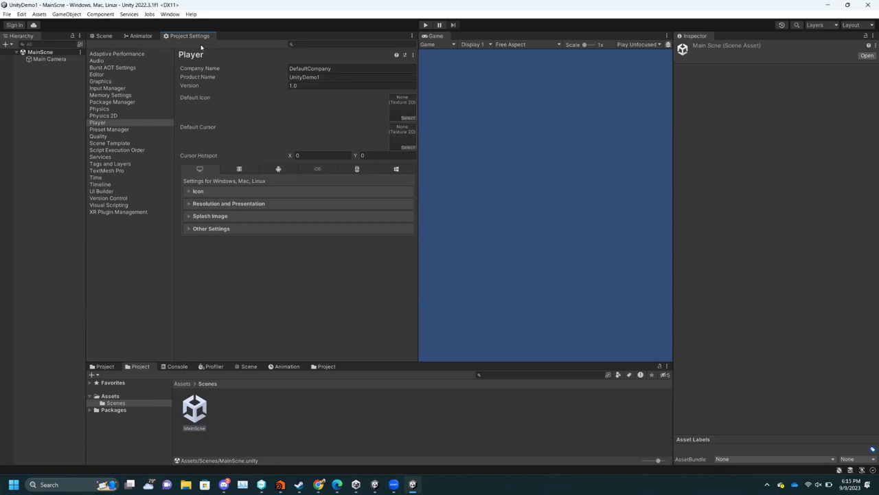
pyautogui.click(140, 38)
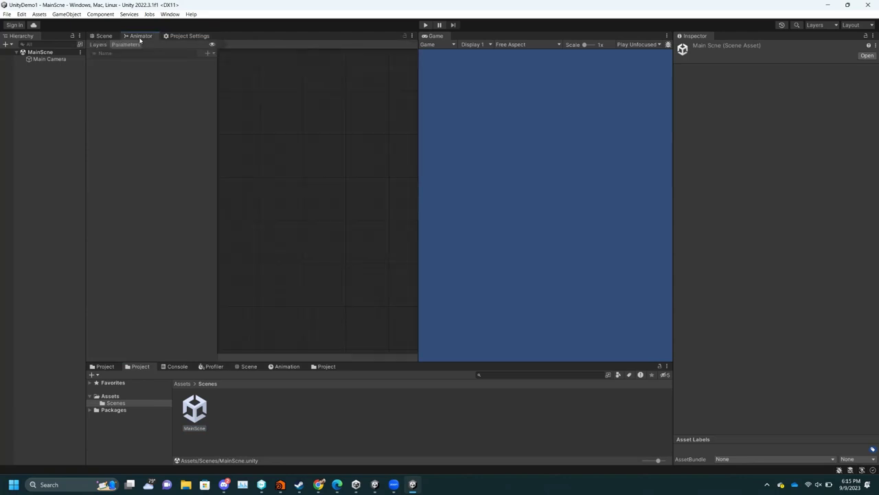
pyautogui.click(103, 36)
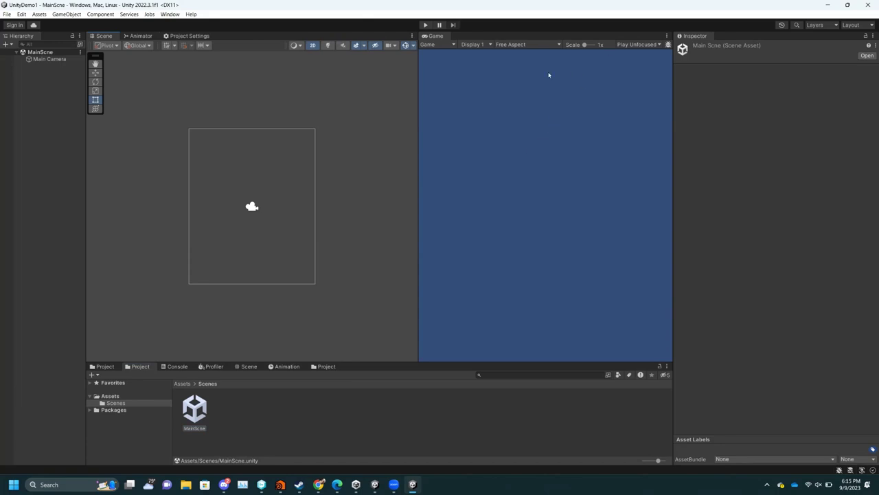
# Step: Preview the game in the iPad Mini Simulator, then return to the standard Game view
pyautogui.click(452, 45)
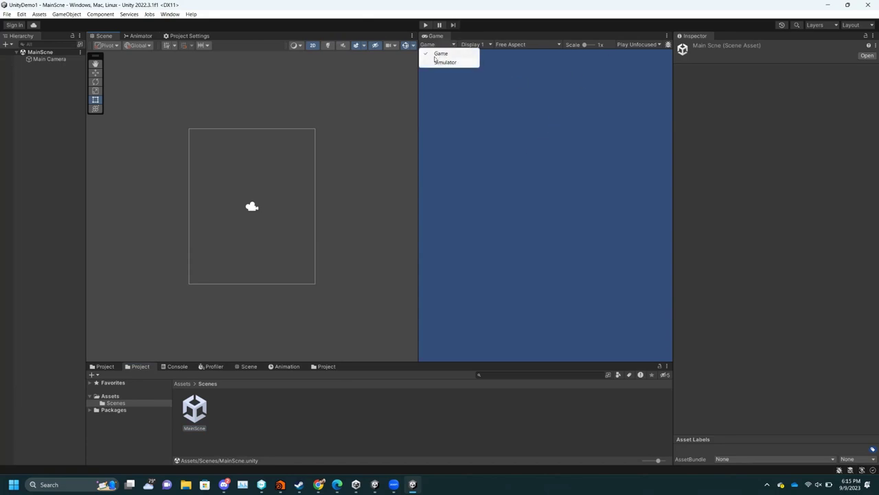
pyautogui.click(443, 63)
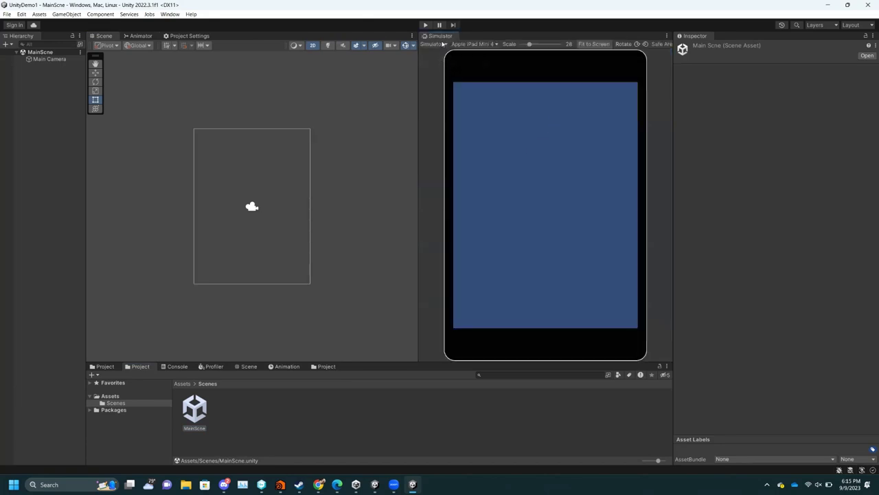
pyautogui.click(443, 44)
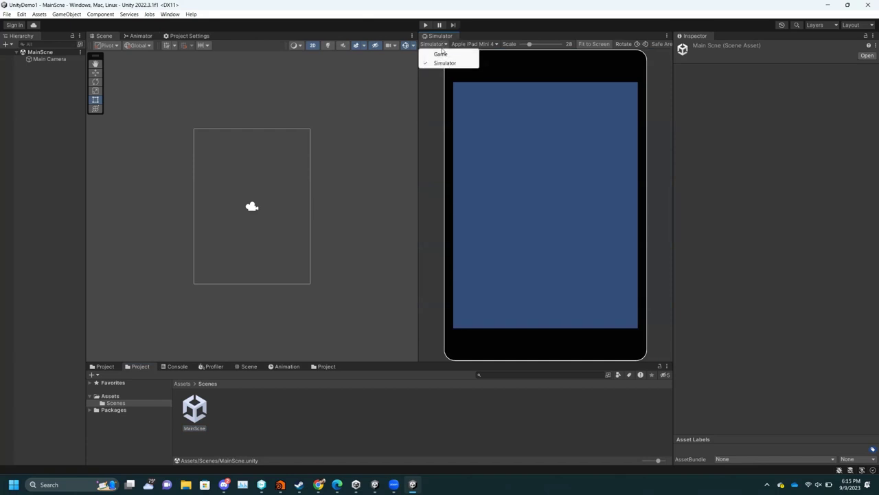
pyautogui.click(444, 55)
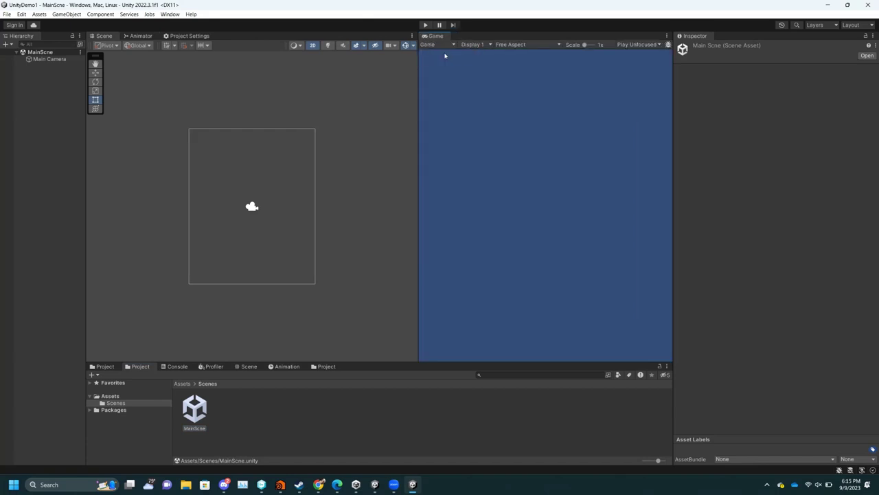
# Step: Set the Game view aspect ratio to 16:9 and deselect the MainScne asset
pyautogui.click(534, 45)
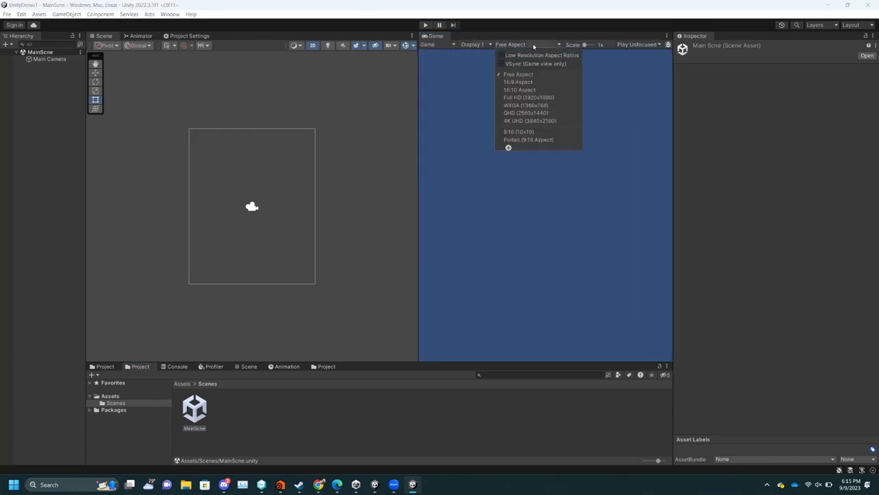
pyautogui.click(527, 82)
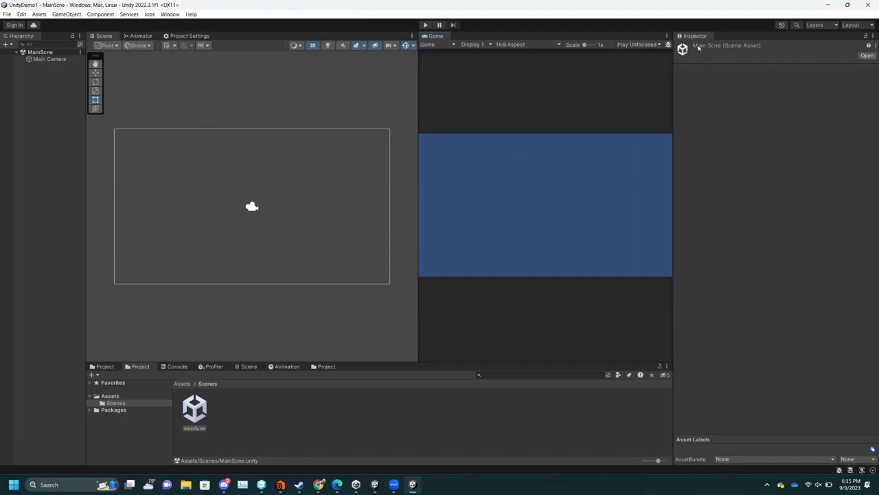
pyautogui.click(703, 105)
pyautogui.click(281, 403)
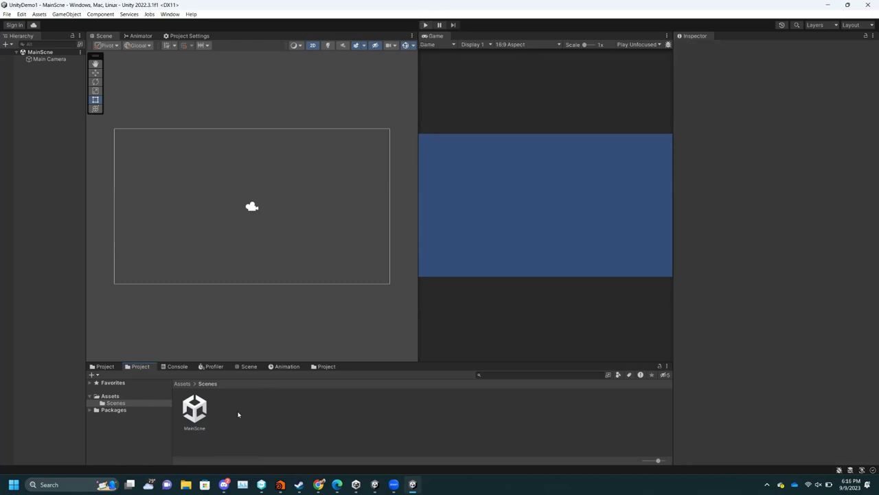
# Step: Create a new folder in Assets and rename it to Art
pyautogui.click(130, 396)
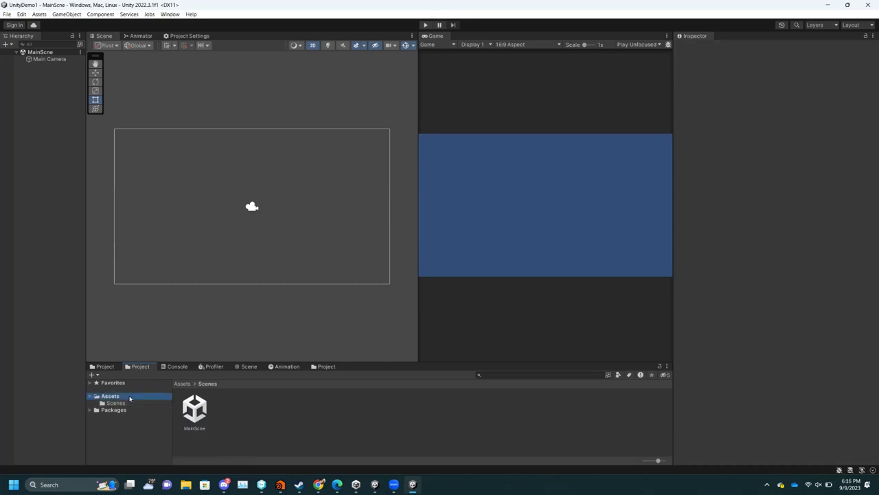
pyautogui.rightClick(241, 419)
pyautogui.click(225, 410)
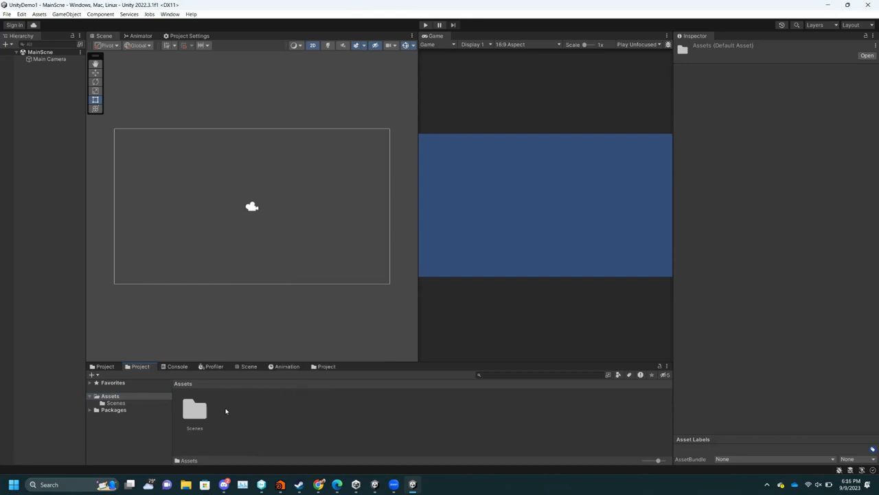
pyautogui.rightClick(226, 411)
pyautogui.moveTo(287, 180)
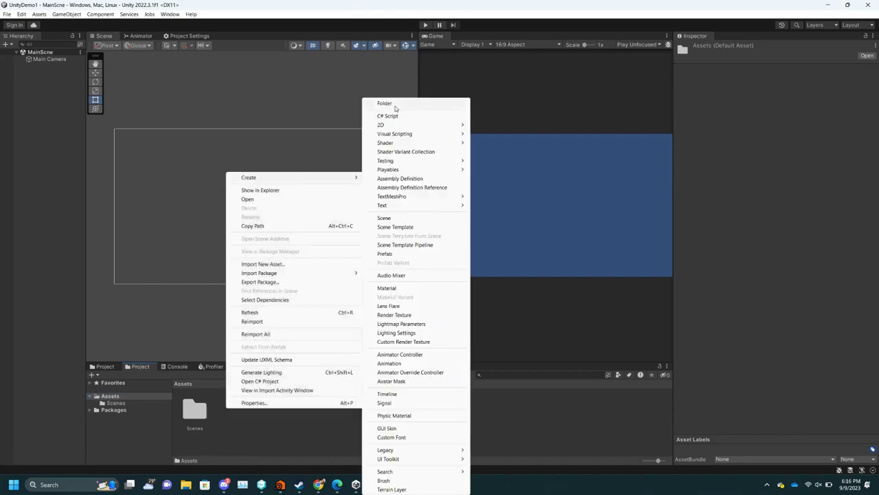
pyautogui.click(385, 103)
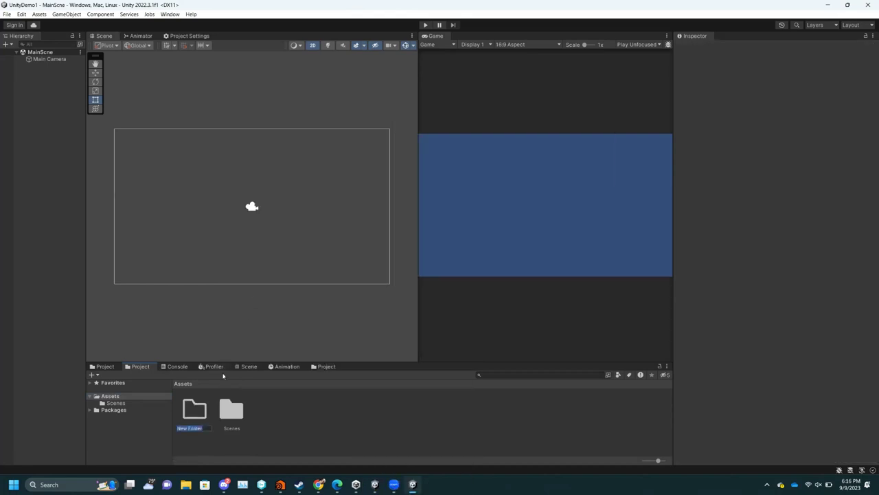
pyautogui.write('Atr')
pyautogui.press('Return')
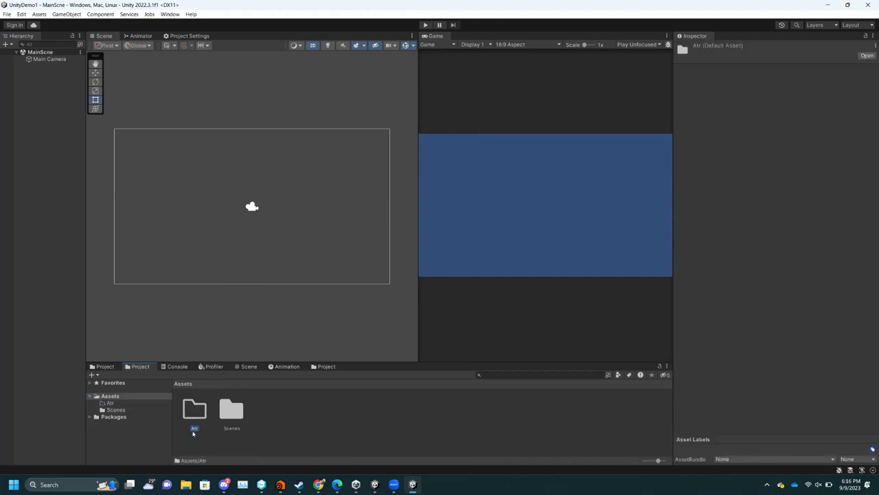
pyautogui.rightClick(193, 430)
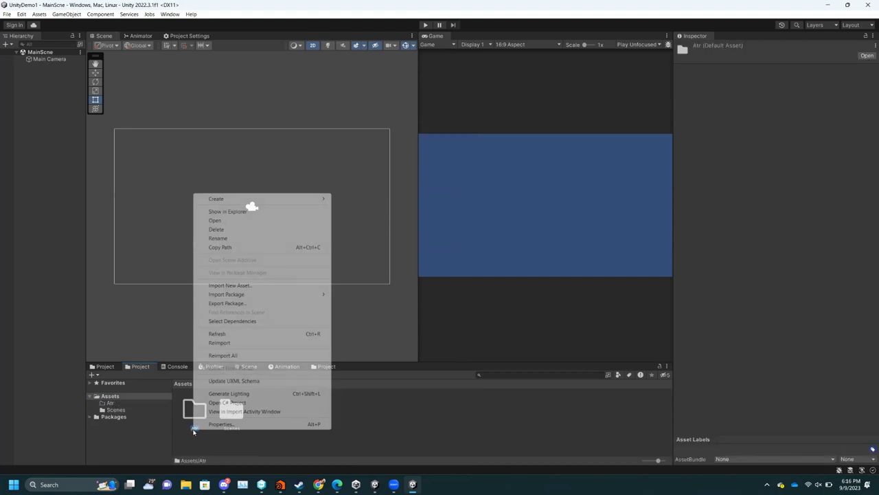
pyautogui.click(221, 238)
pyautogui.write('Art')
pyautogui.press('Return')
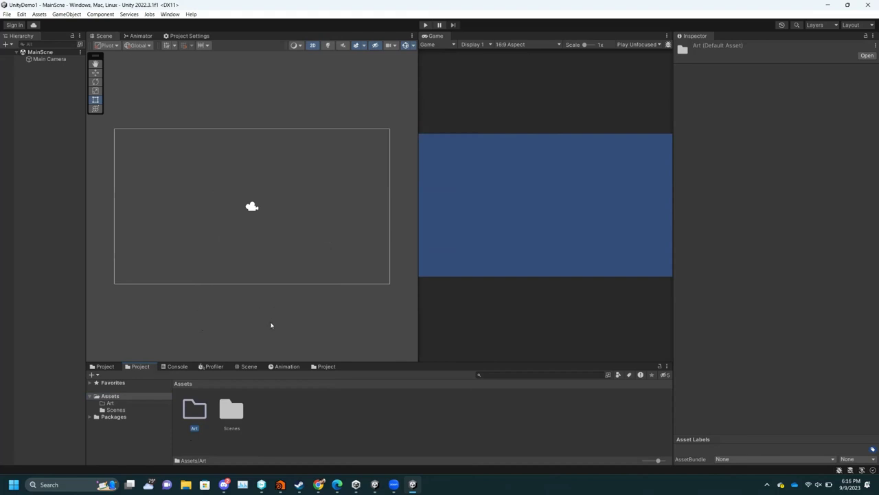
# Step: Create Scripts and Prefabs folders in Assets, then open the Art folder
pyautogui.rightClick(255, 414)
pyautogui.moveTo(298, 184)
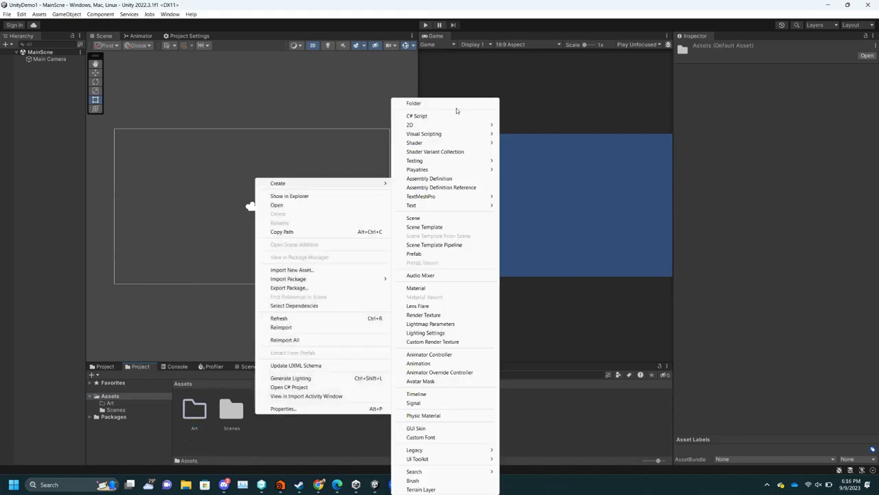
pyautogui.click(450, 103)
pyautogui.write('Scripts')
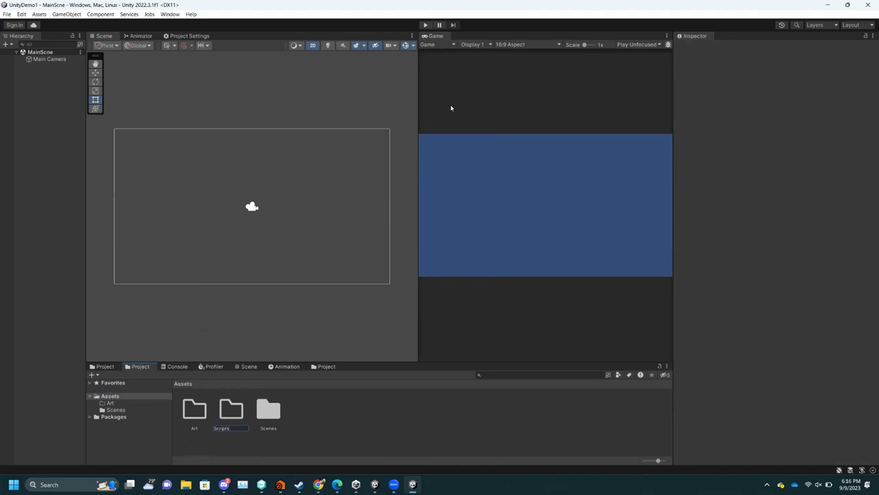
pyautogui.press('Return')
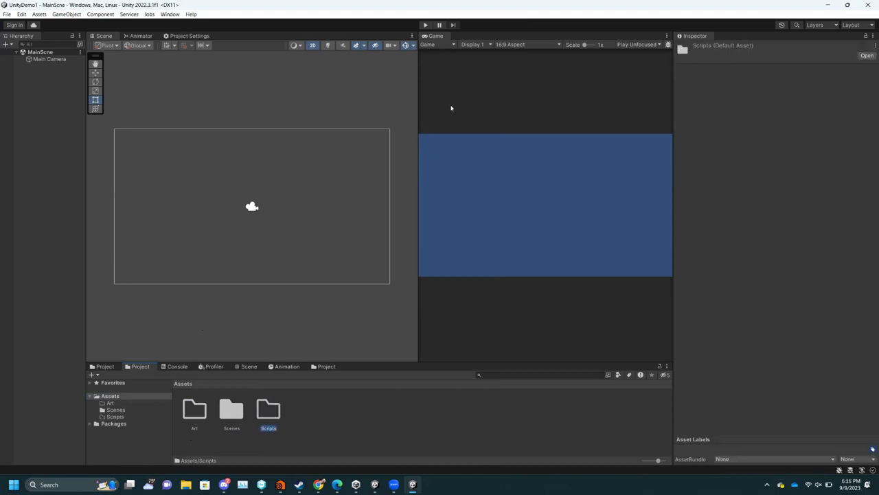
pyautogui.rightClick(290, 414)
pyautogui.moveTo(349, 178)
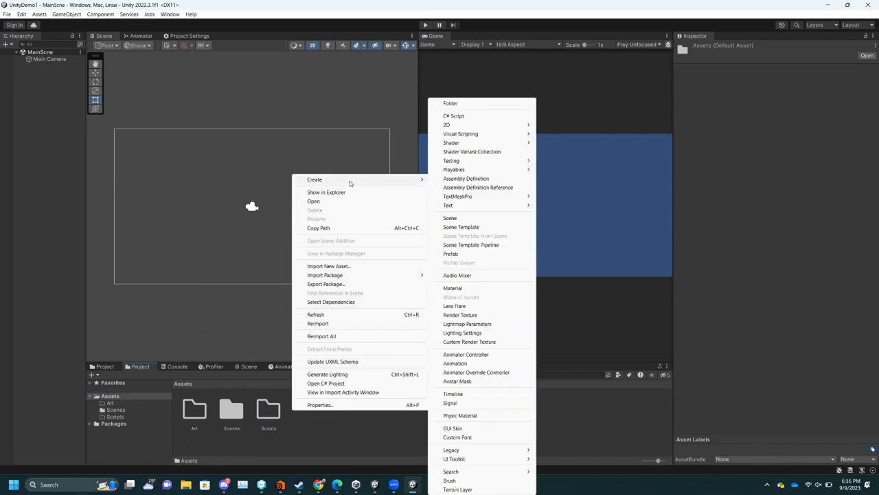
pyautogui.click(457, 106)
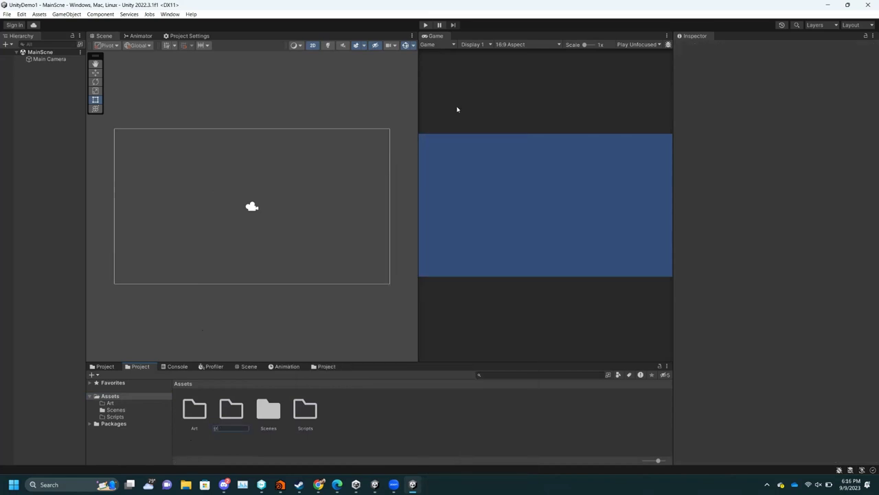
pyautogui.write('Prefabs')
pyautogui.press('Return')
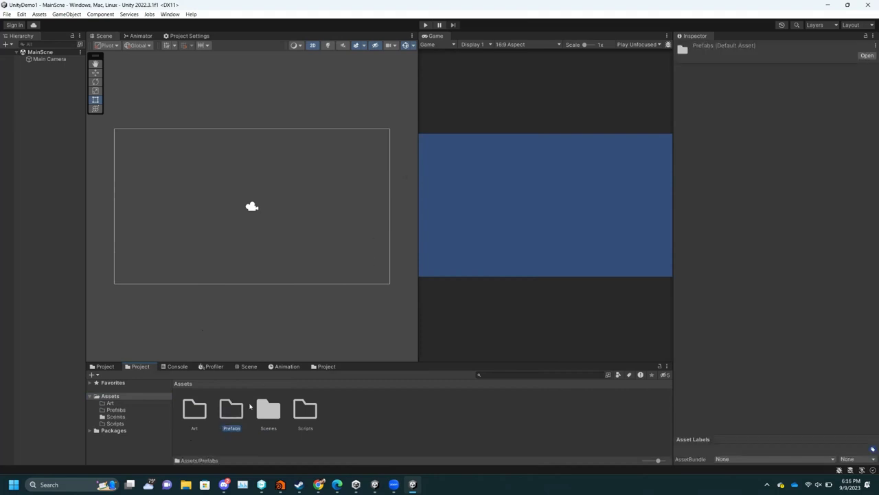
pyautogui.doubleClick(194, 410)
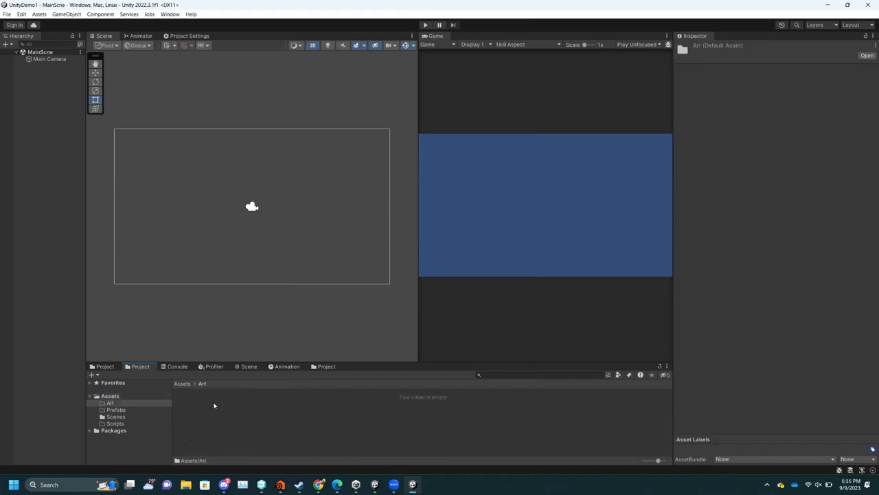
# Step: Import the Trumbus image from the Documents folder into Assets/Art
pyautogui.rightClick(213, 405)
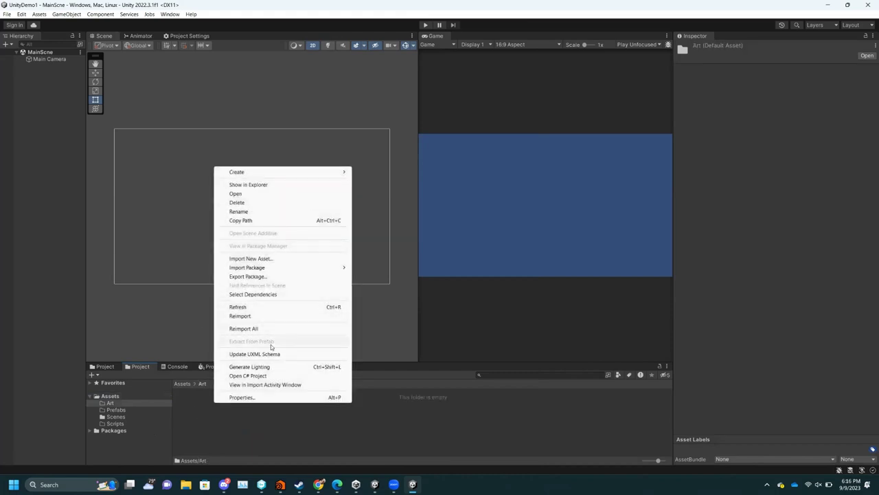
pyautogui.click(275, 258)
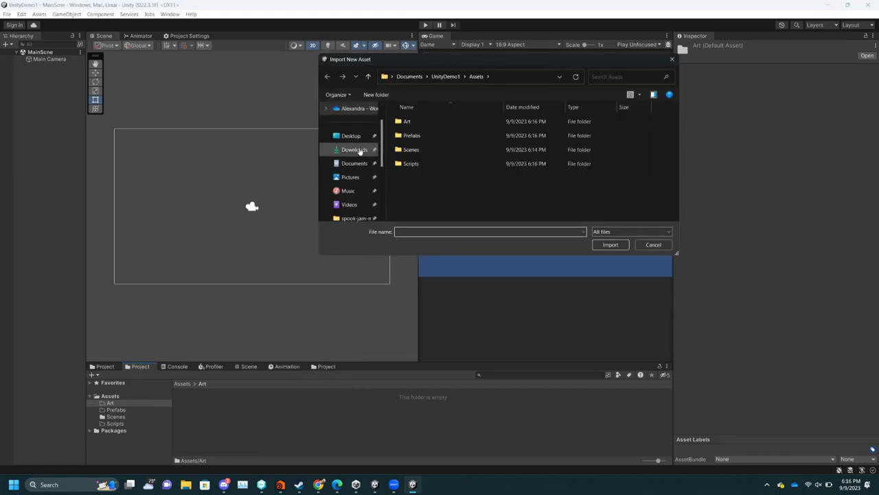
pyautogui.click(359, 149)
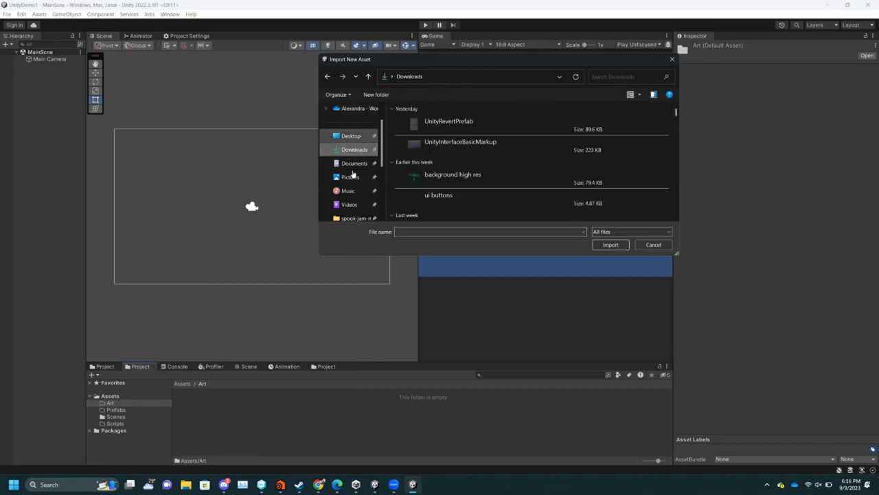
pyautogui.click(354, 163)
pyautogui.scroll(-10, 435, 169)
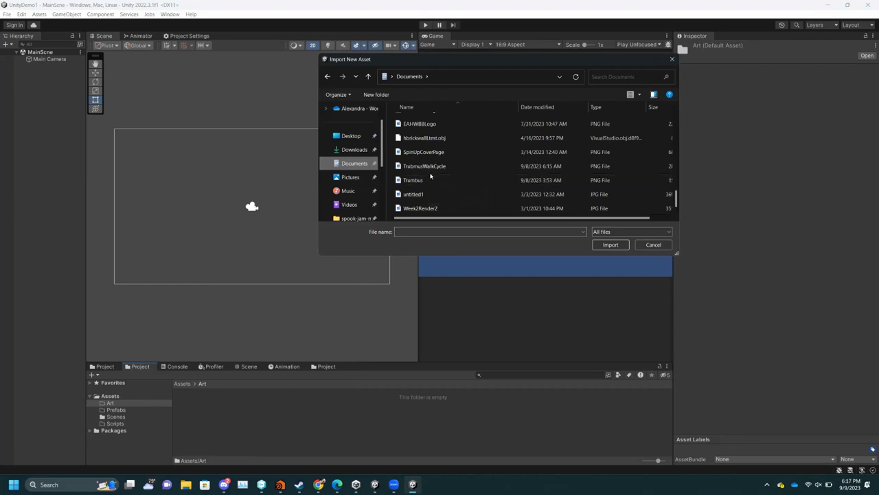
pyautogui.click(424, 181)
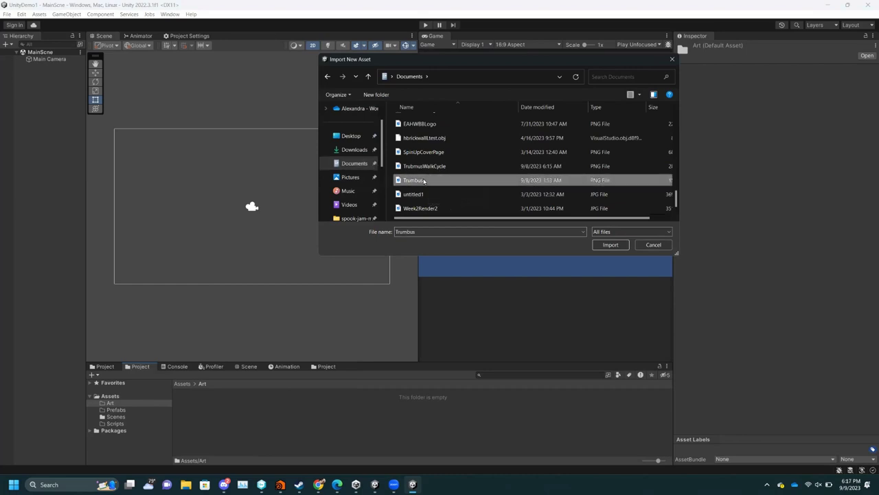
pyautogui.doubleClick(419, 181)
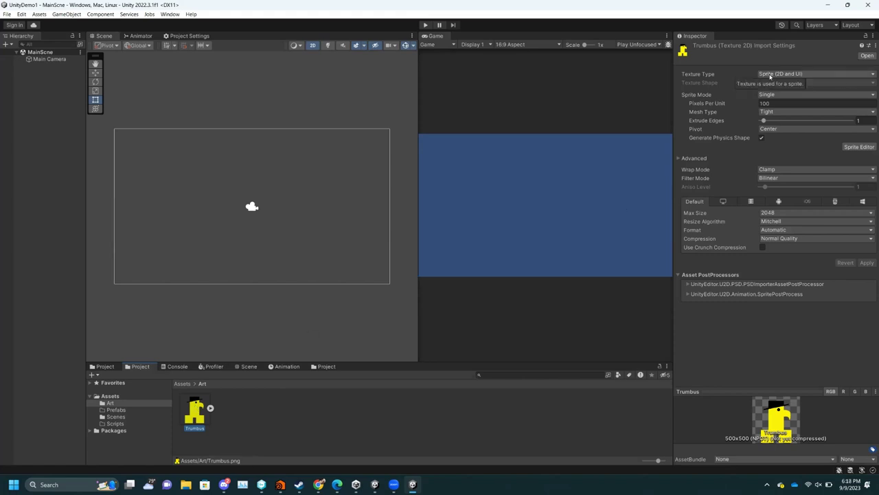
# Step: Set the Trumbus texture type to Sprite (2D and UI) with Sprite Mode Multiple
pyautogui.click(770, 75)
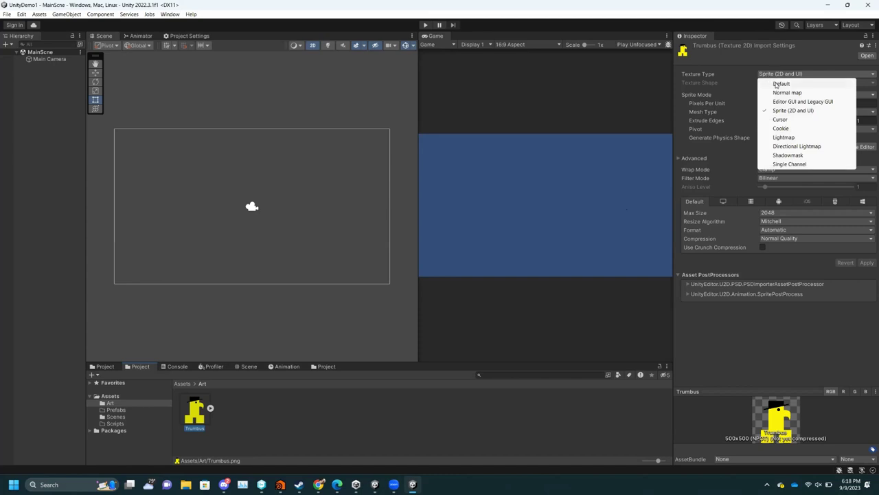
pyautogui.click(778, 84)
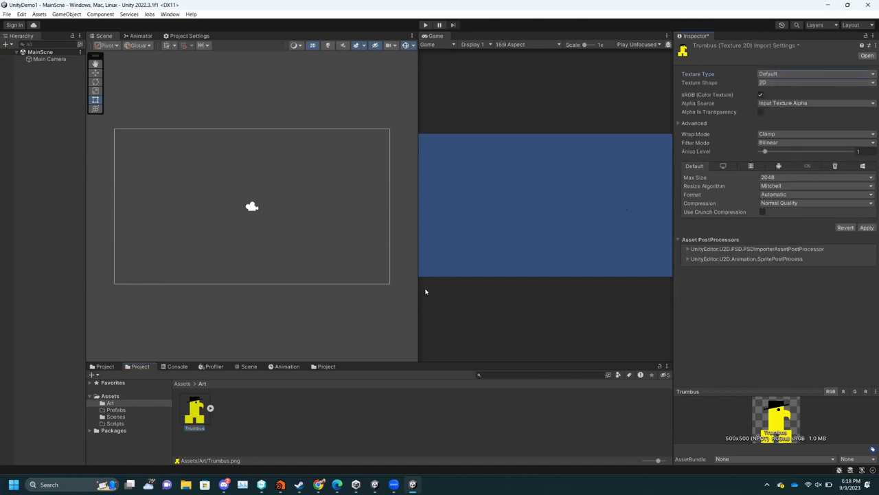
pyautogui.moveTo(202, 426); pyautogui.dragTo(614, 153)
pyautogui.click(788, 74)
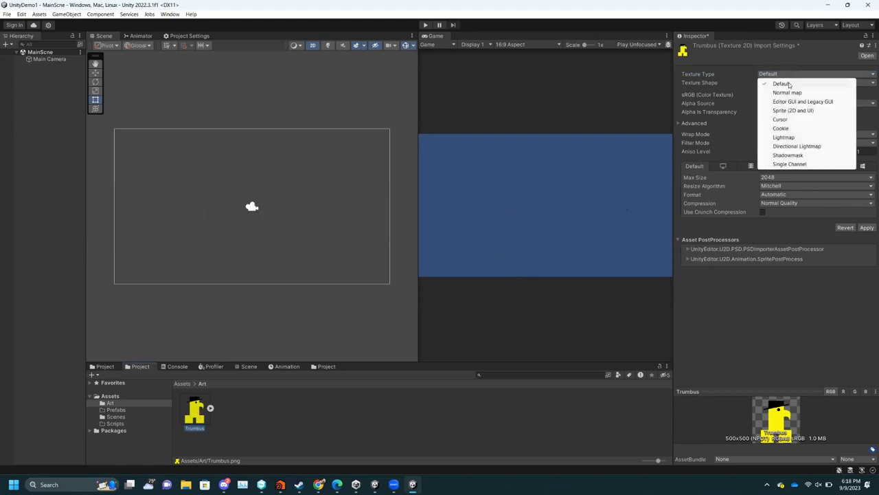
pyautogui.click(748, 76)
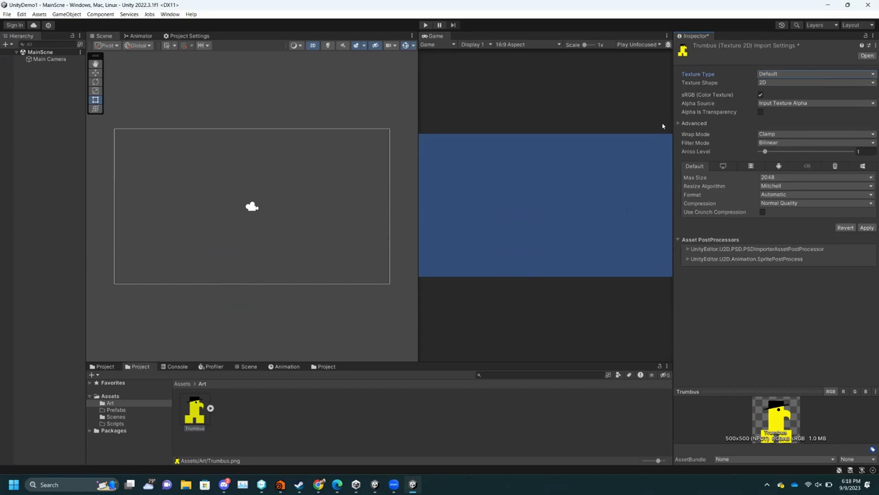
pyautogui.click(784, 73)
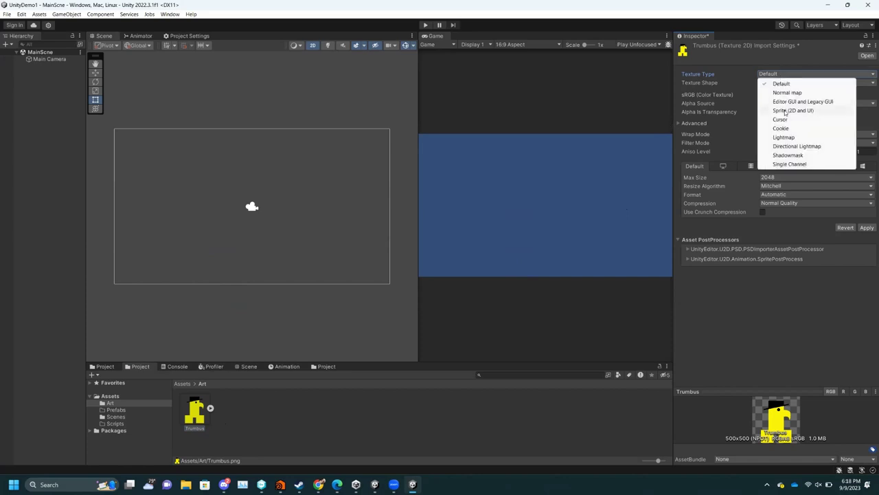
pyautogui.click(786, 112)
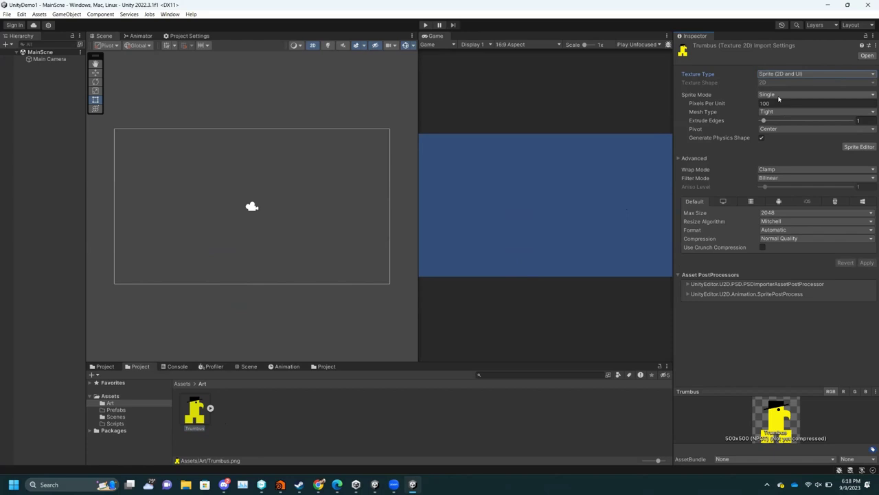
pyautogui.click(780, 95)
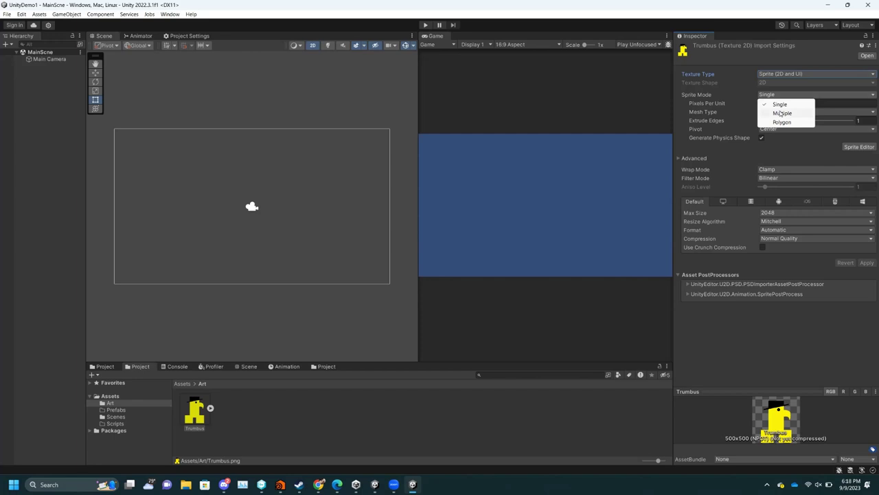
pyautogui.click(782, 113)
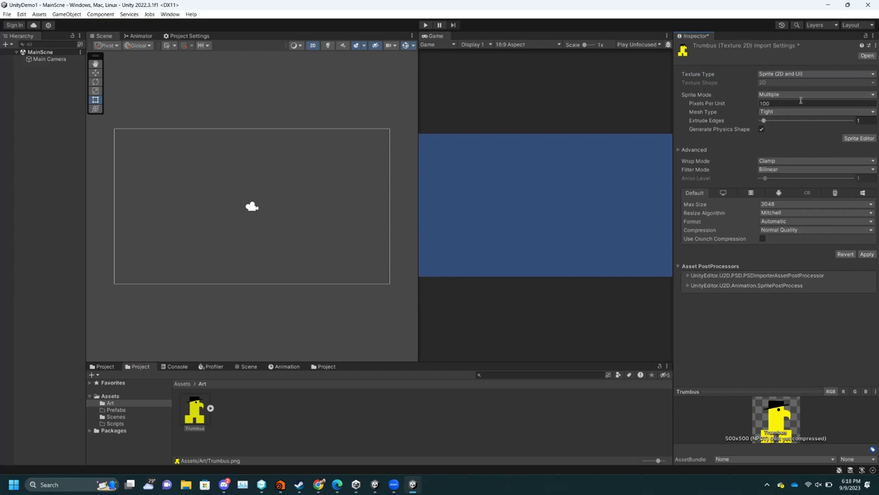
# Step: Keep Clamp wrap, Bilinear filter and Normal Quality compression, then apply the import settings
pyautogui.click(761, 104)
pyautogui.click(779, 161)
pyautogui.click(775, 163)
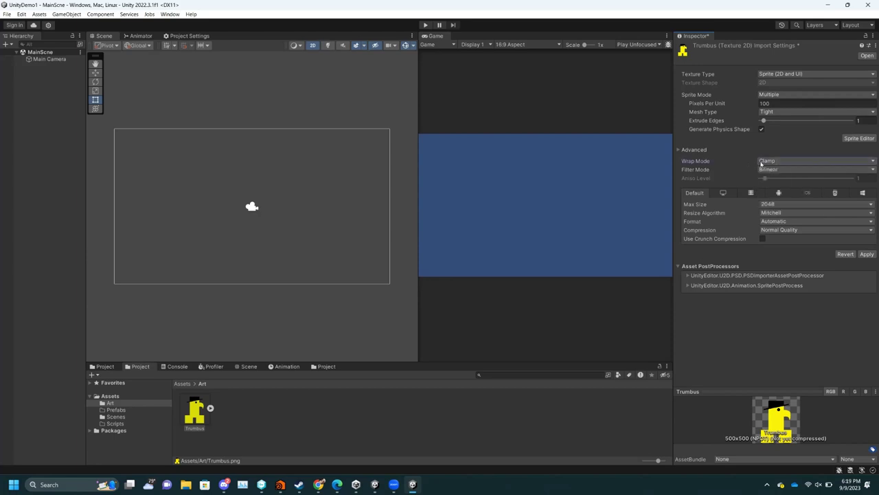
pyautogui.click(775, 170)
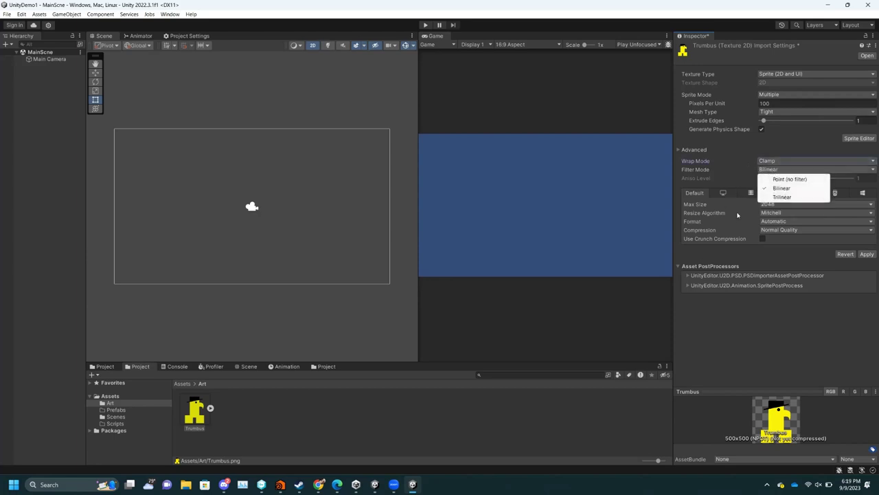
pyautogui.click(756, 238)
pyautogui.click(777, 231)
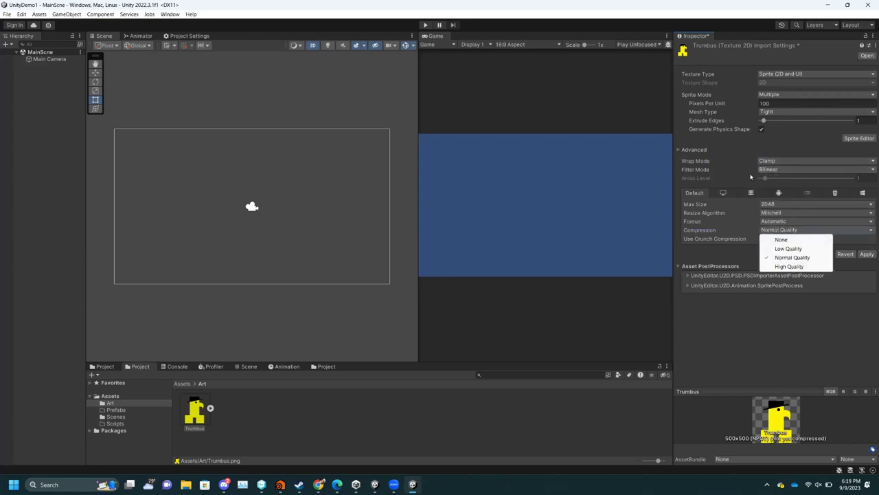
pyautogui.click(870, 54)
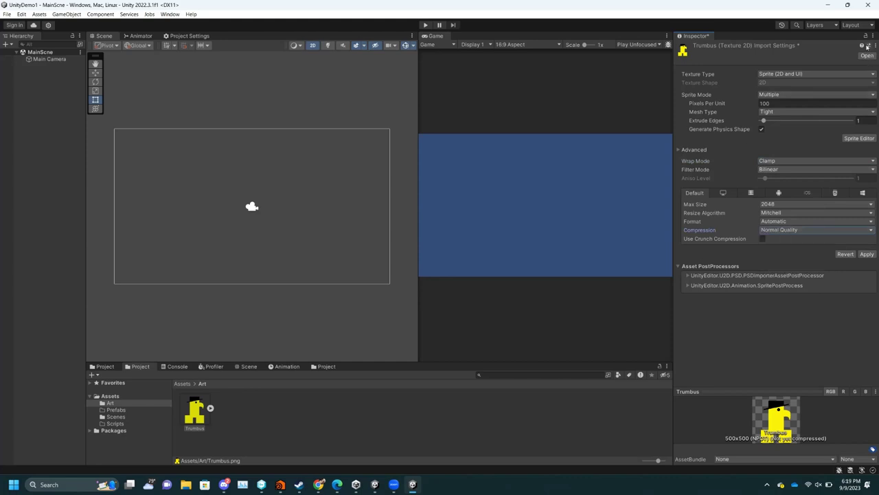
pyautogui.click(868, 46)
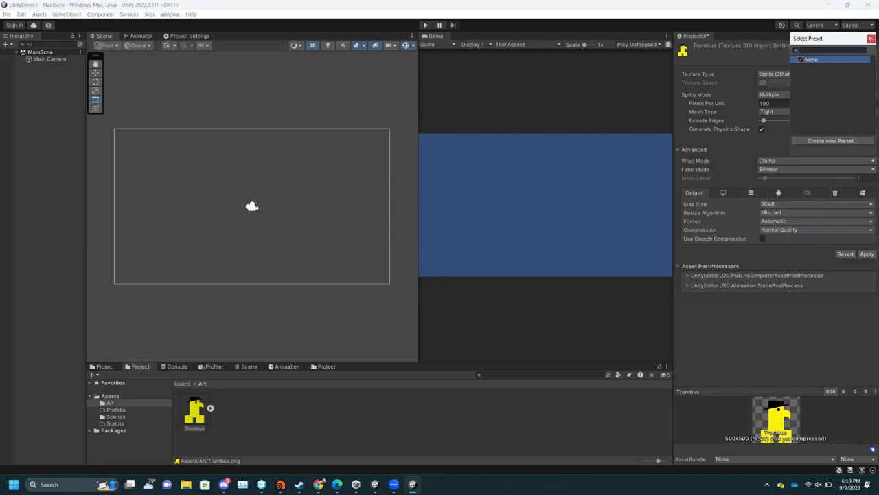
pyautogui.click(870, 39)
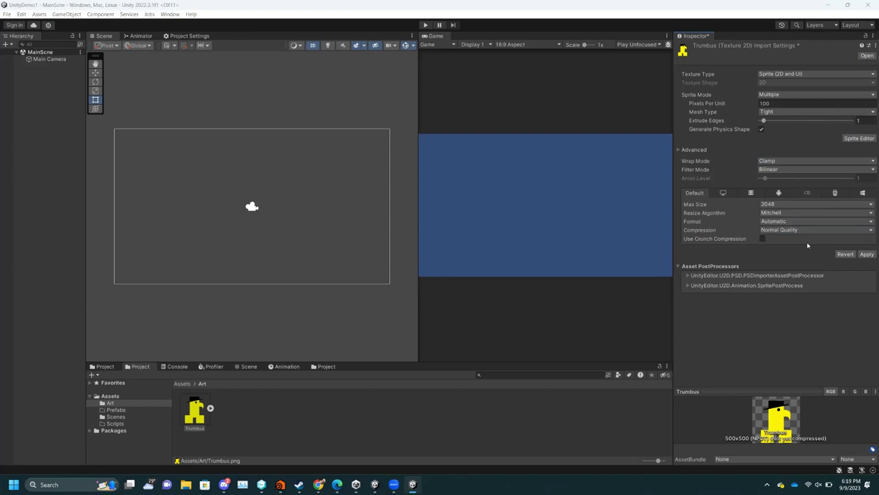
pyautogui.click(867, 254)
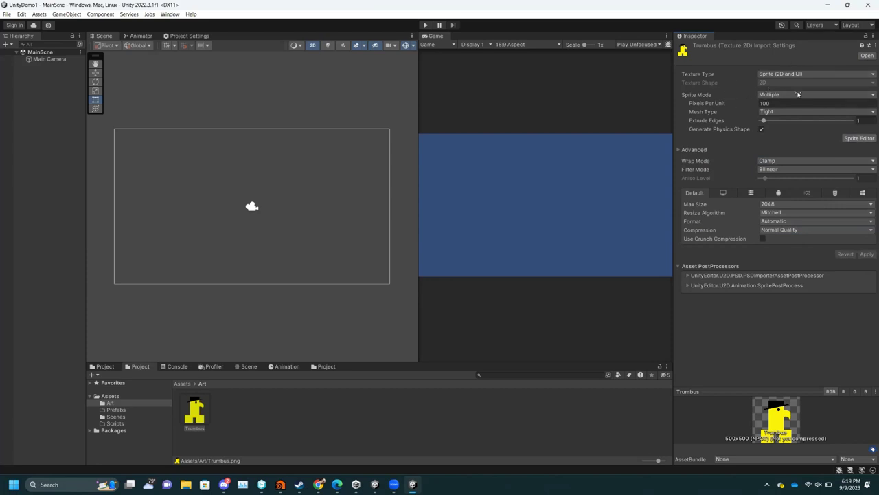
# Step: Auto-slice the Trumbus texture in the Sprite Editor, apply the slice, and close the editor
pyautogui.click(859, 138)
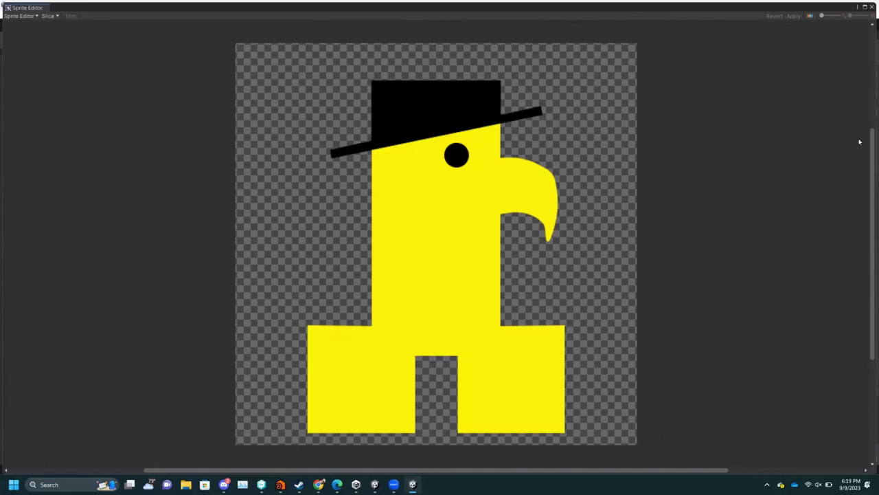
pyautogui.click(48, 16)
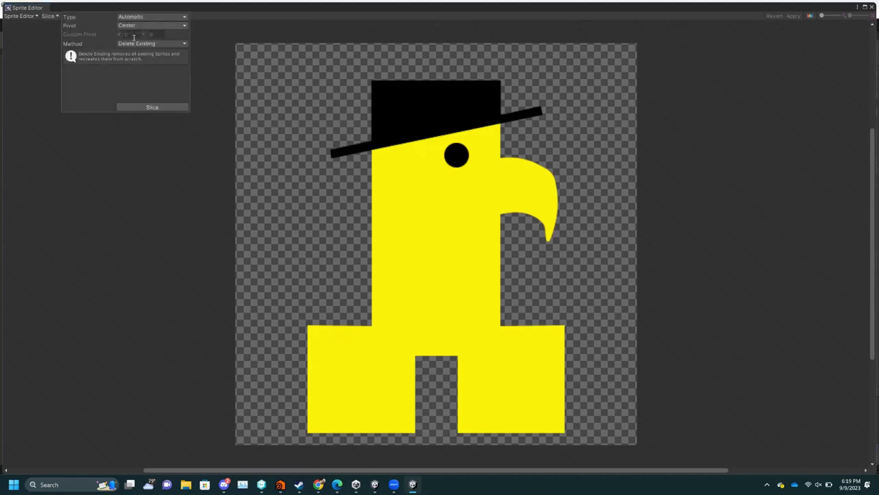
pyautogui.click(145, 108)
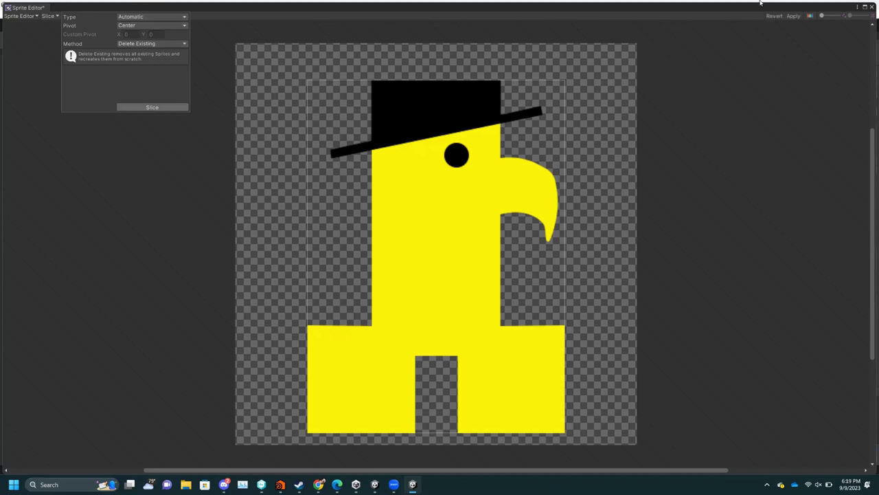
pyautogui.click(501, 189)
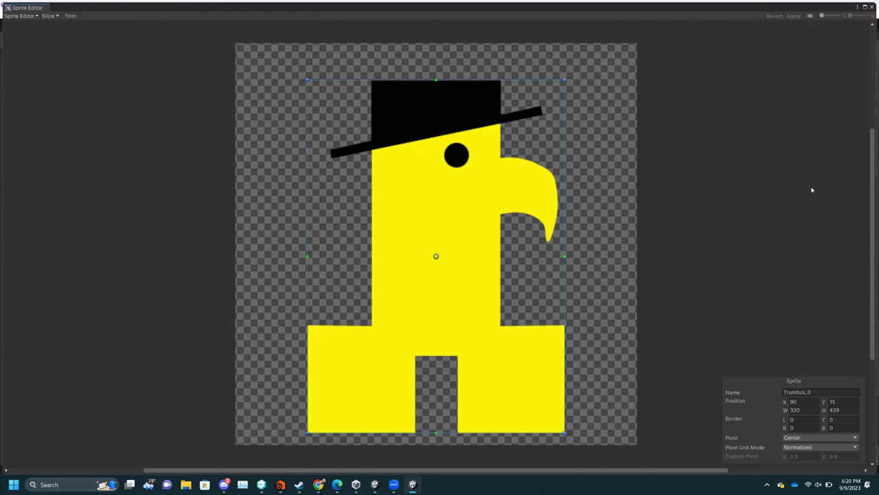
pyautogui.click(872, 7)
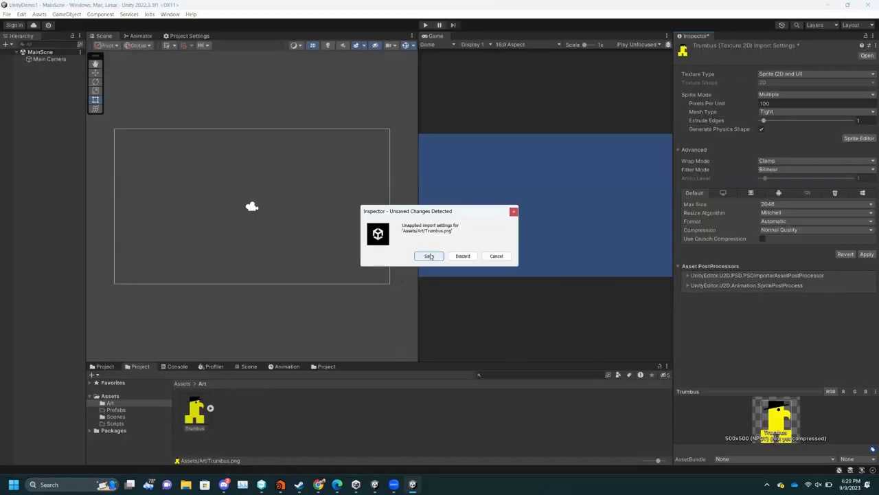
# Step: Save the Trumbus import settings and drag the sprite into the scene as Trumbus_0
pyautogui.click(429, 256)
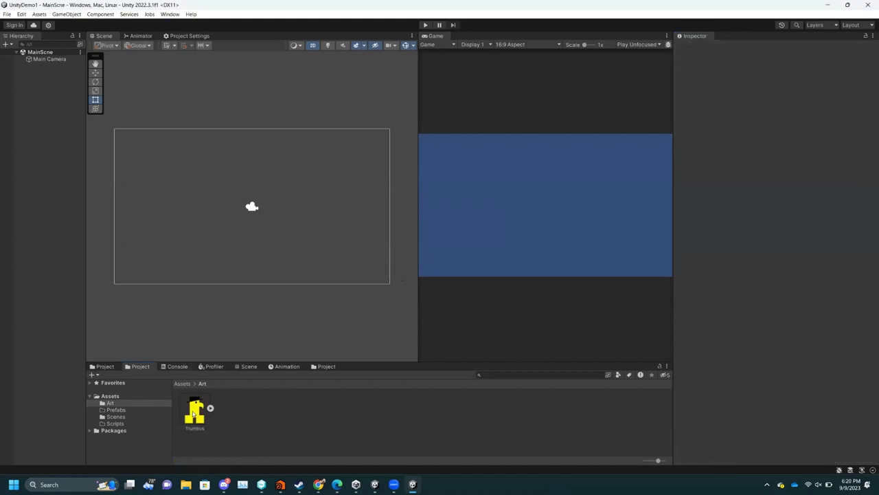
pyautogui.moveTo(194, 428); pyautogui.dragTo(176, 183)
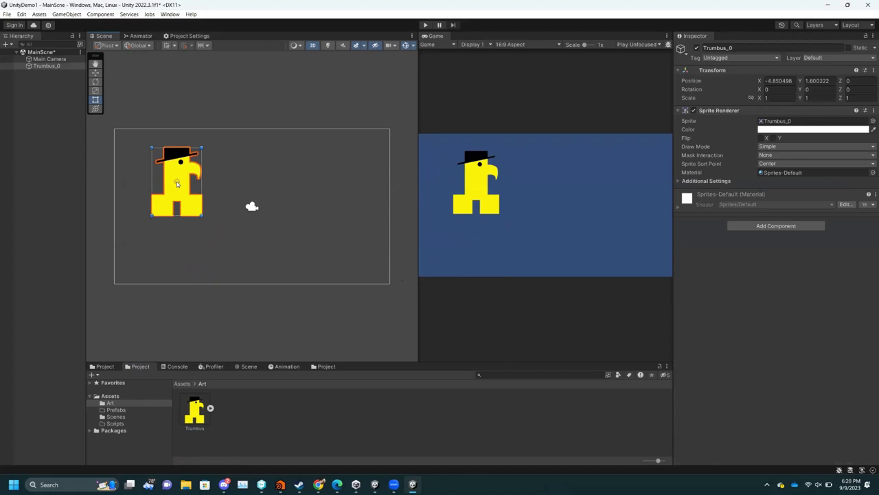
pyautogui.rightClick(26, 147)
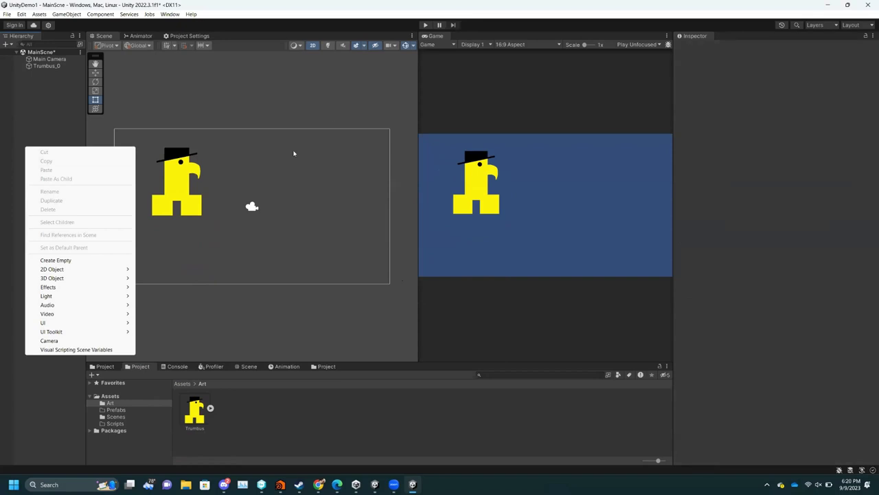
pyautogui.click(184, 187)
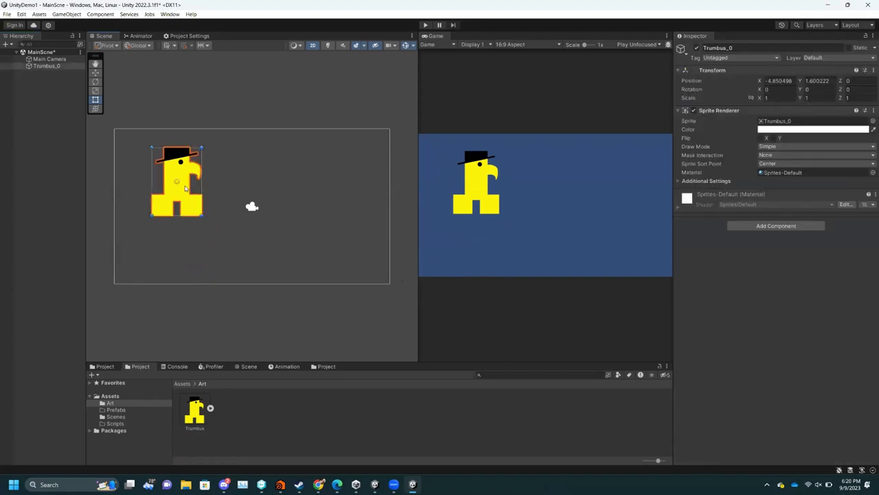
# Step: Rename Trumbus_0 to Player, give it the Player tag, and keep layer Default
pyautogui.click(734, 48)
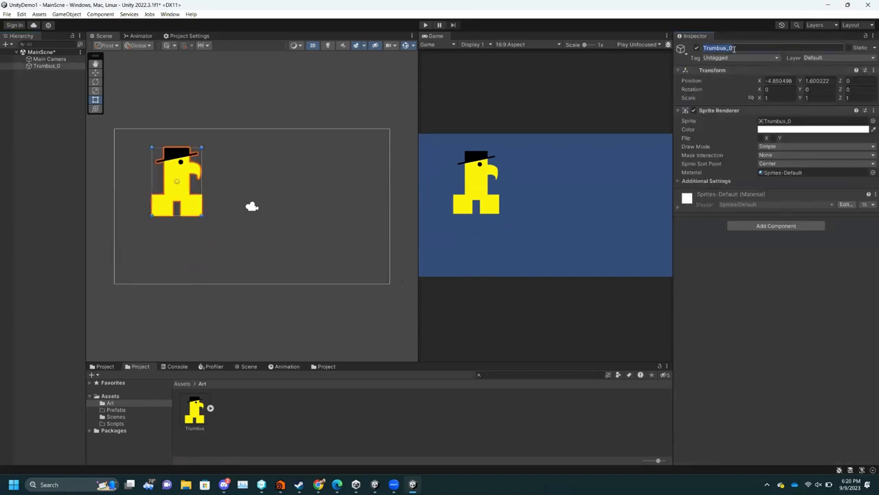
pyautogui.write('Player')
pyautogui.press('Return')
pyautogui.click(719, 59)
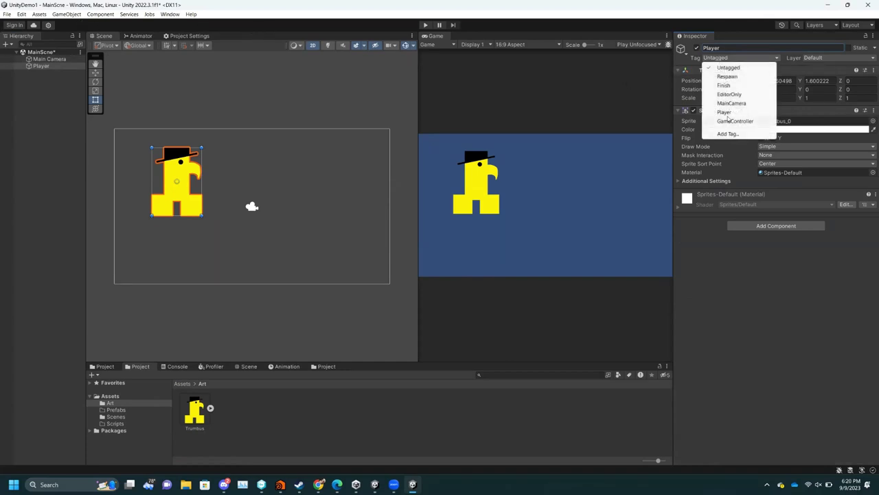
pyautogui.click(724, 112)
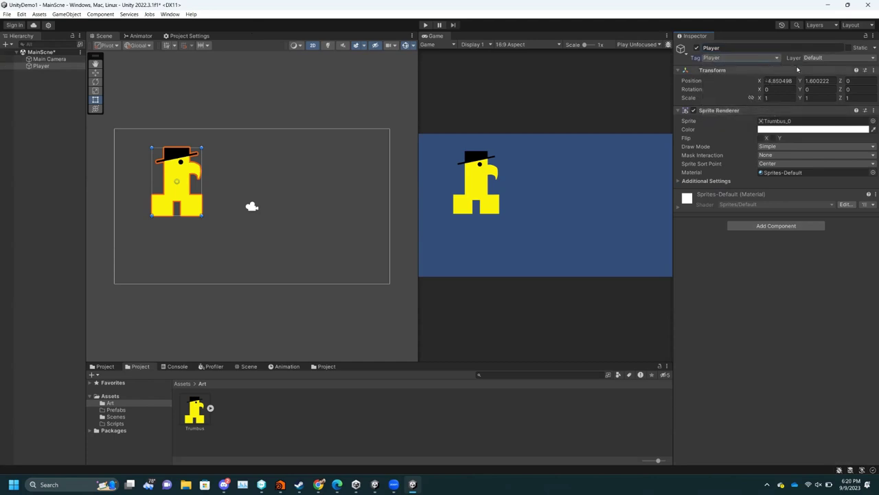
pyautogui.click(821, 59)
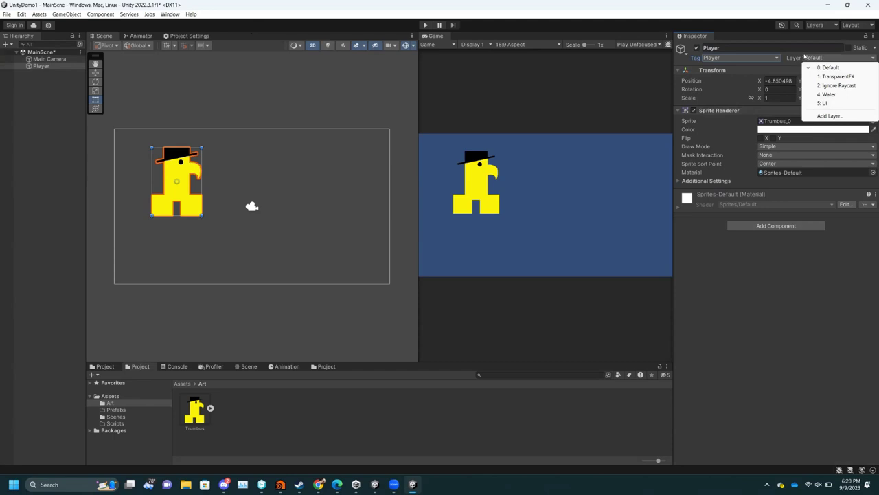
pyautogui.click(796, 58)
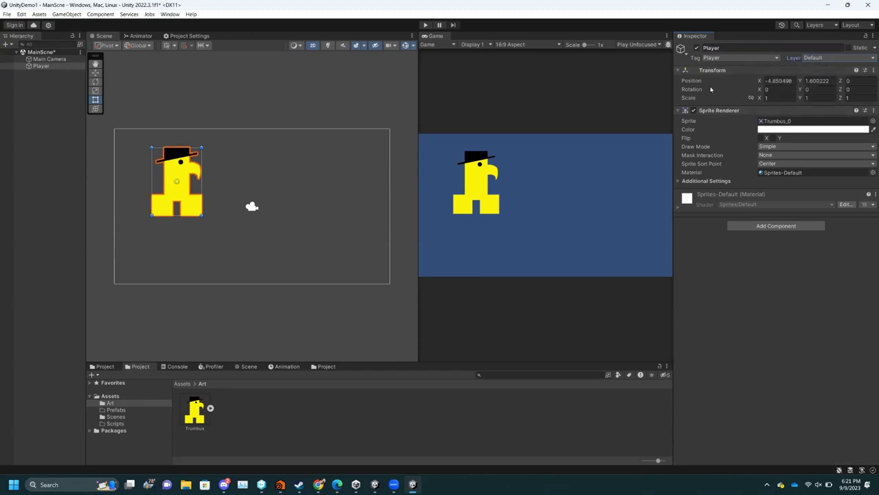
pyautogui.click(712, 113)
pyautogui.click(711, 112)
pyautogui.click(873, 121)
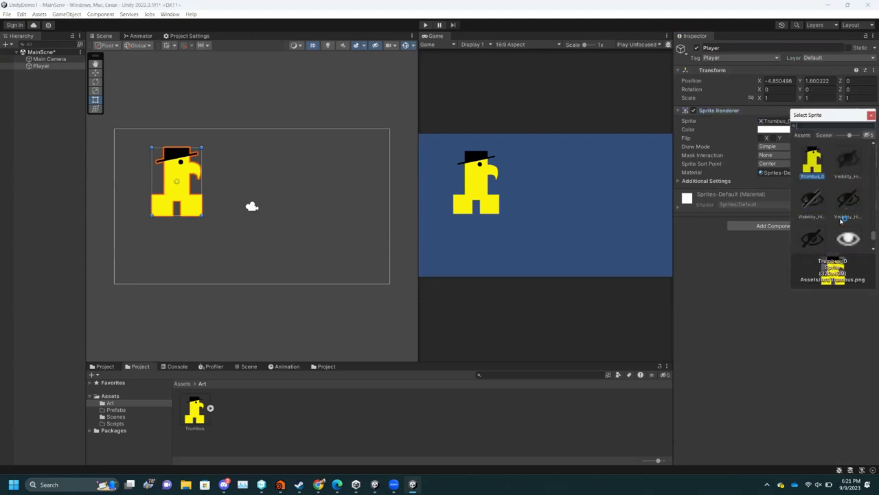
pyautogui.click(841, 218)
pyautogui.scroll(-2, 838, 213)
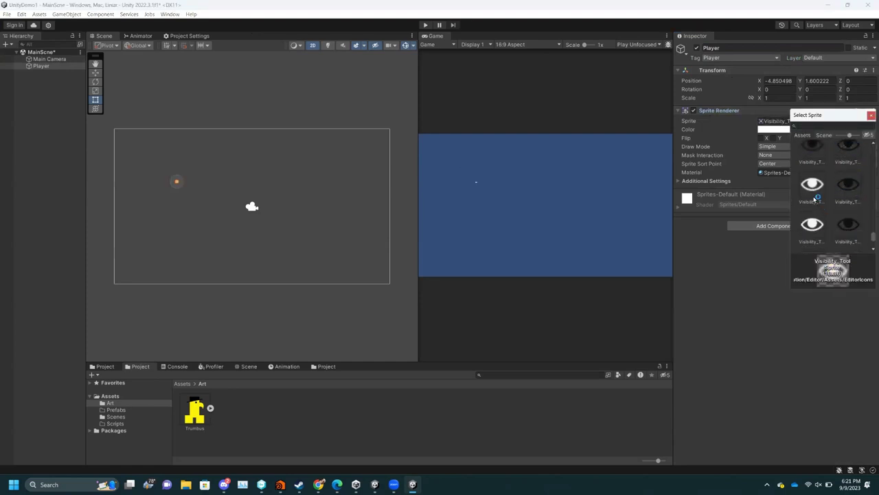
pyautogui.click(816, 198)
pyautogui.scroll(-2, 814, 179)
pyautogui.scroll(-2, 811, 169)
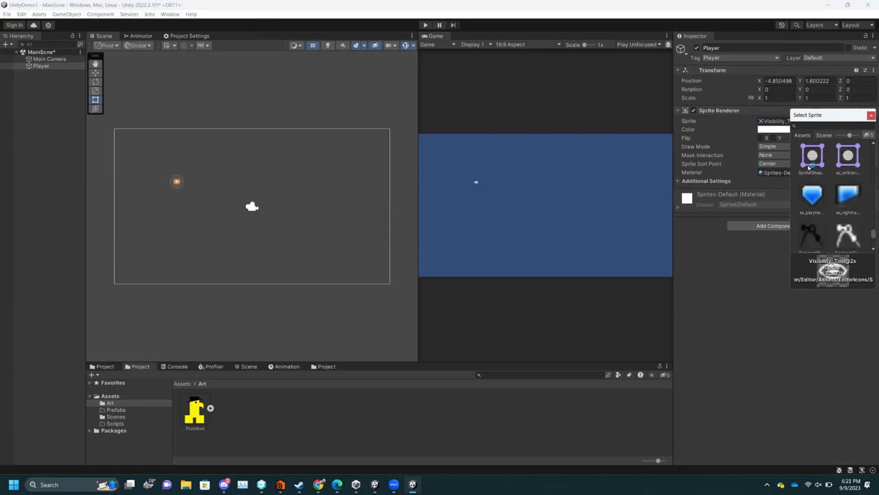
pyautogui.scroll(-5, 810, 166)
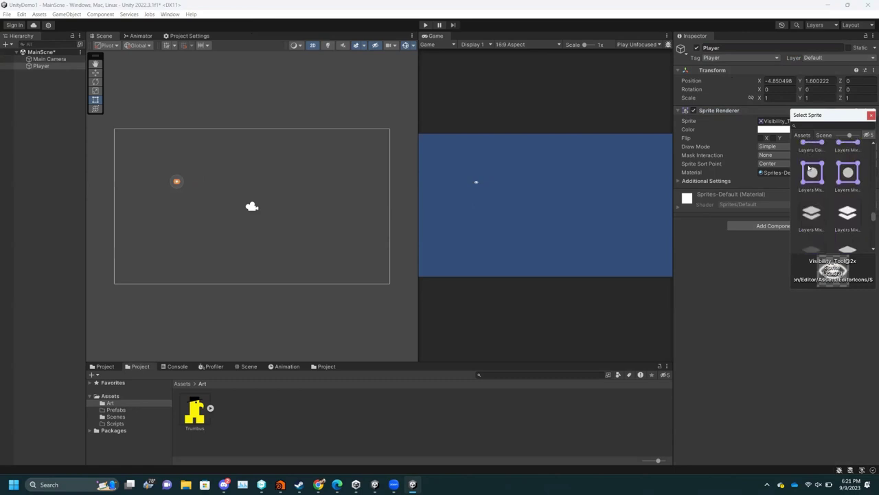
pyautogui.scroll(-5, 810, 168)
pyautogui.click(871, 115)
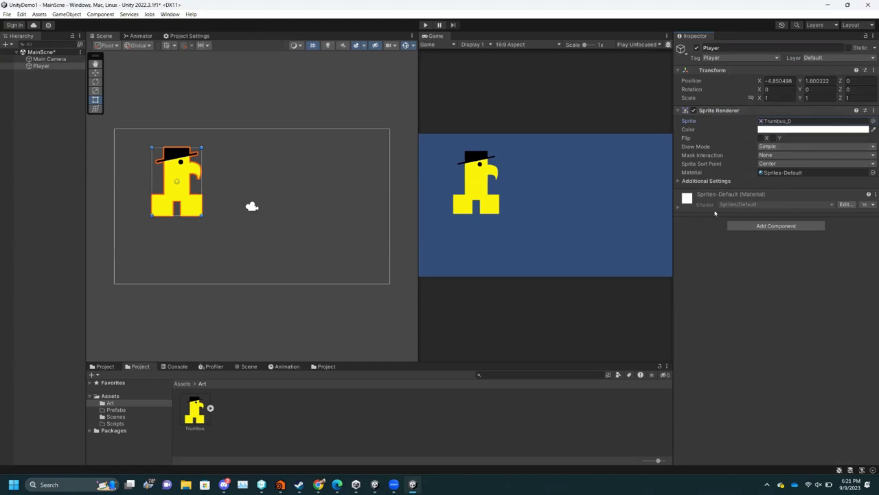
# Step: Add a Rigidbody 2D to Player and briefly run the game to test the physics
pyautogui.click(761, 228)
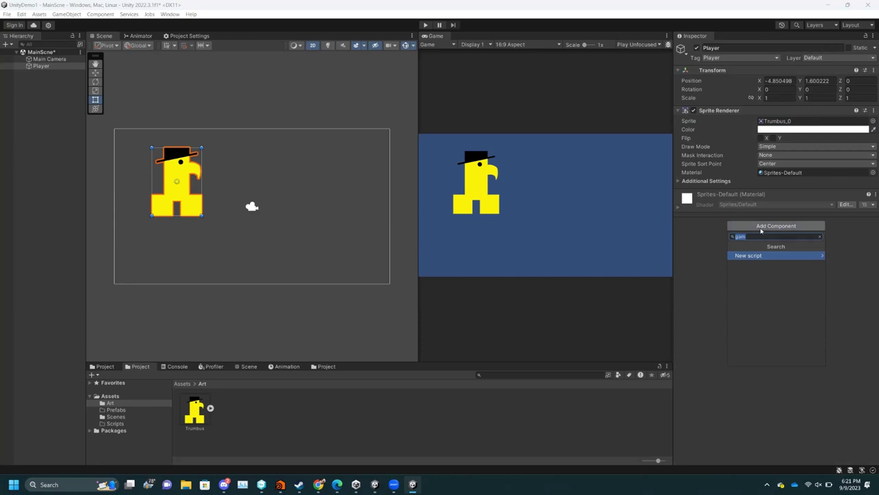
pyautogui.write('rig')
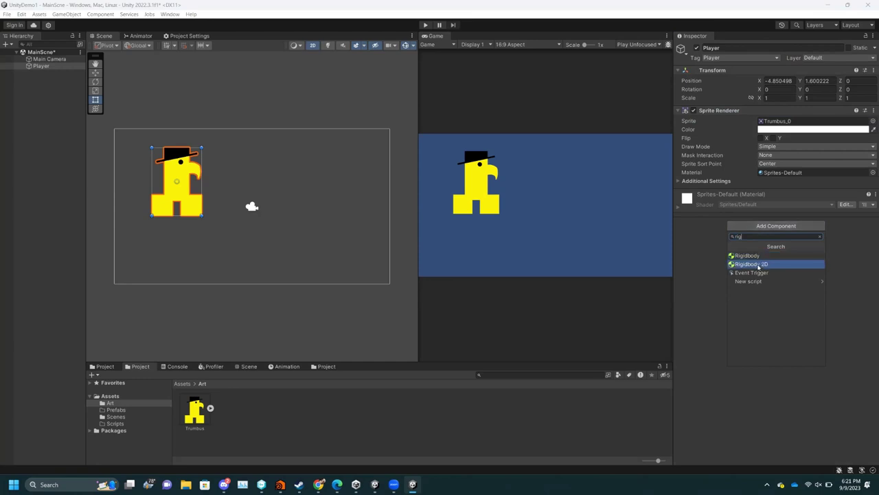
pyautogui.click(758, 265)
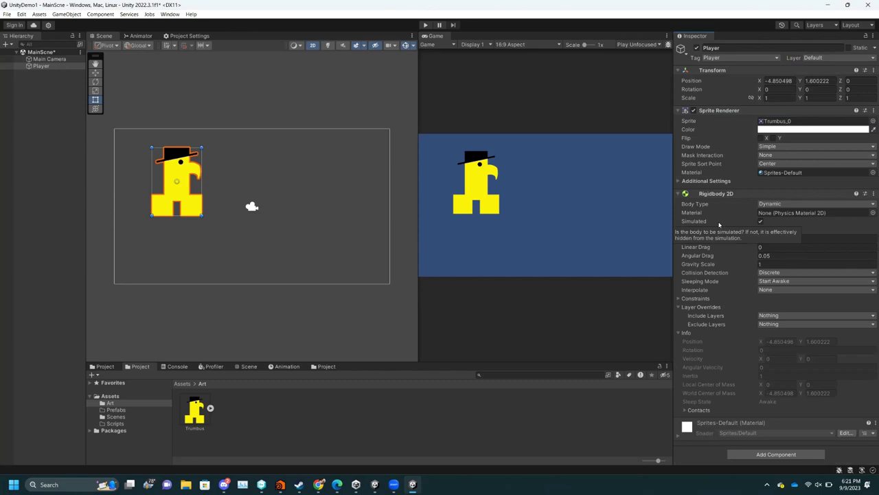
pyautogui.click(426, 25)
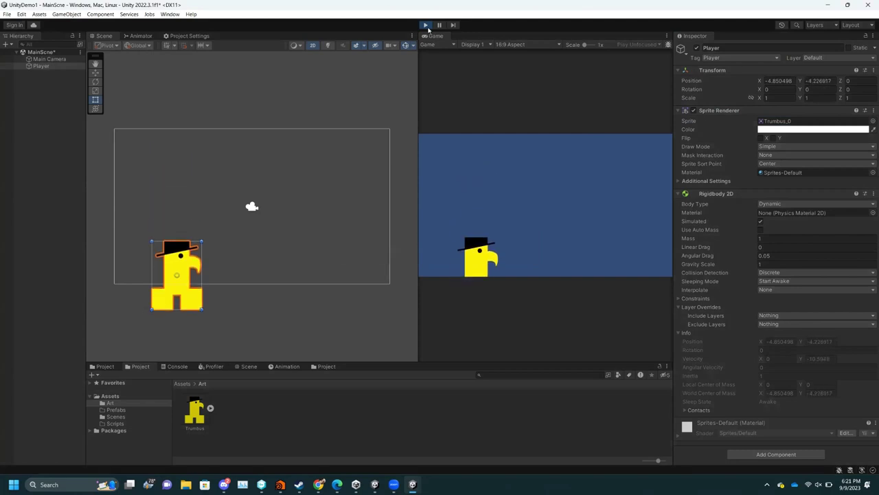
pyautogui.click(425, 25)
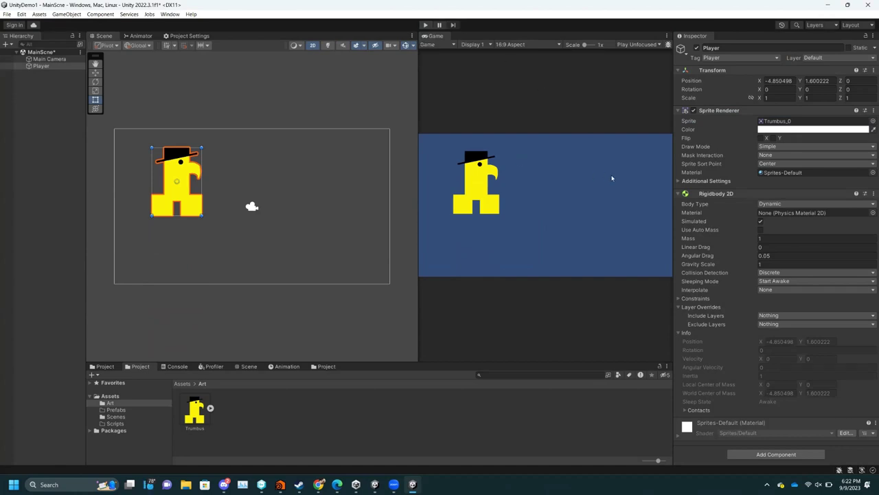
# Step: Set the Rigidbody 2D Gravity Scale to 0 and run the game again
pyautogui.click(770, 263)
pyautogui.write('0')
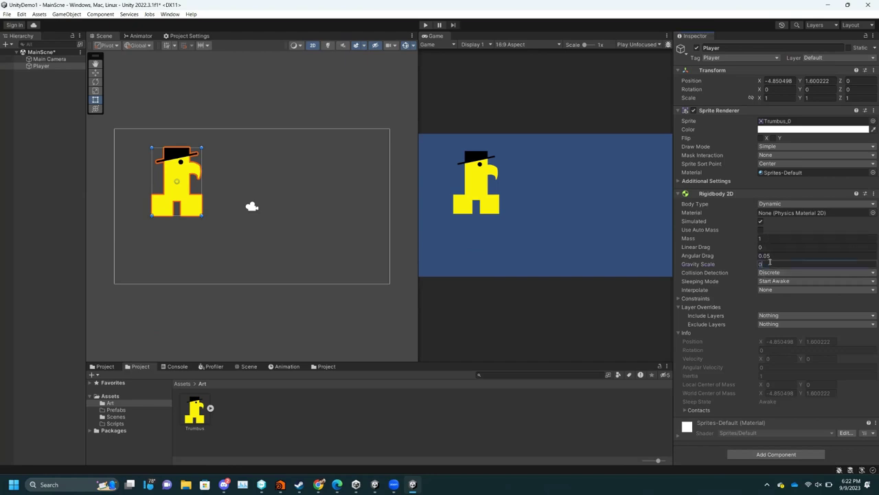
pyautogui.click(425, 26)
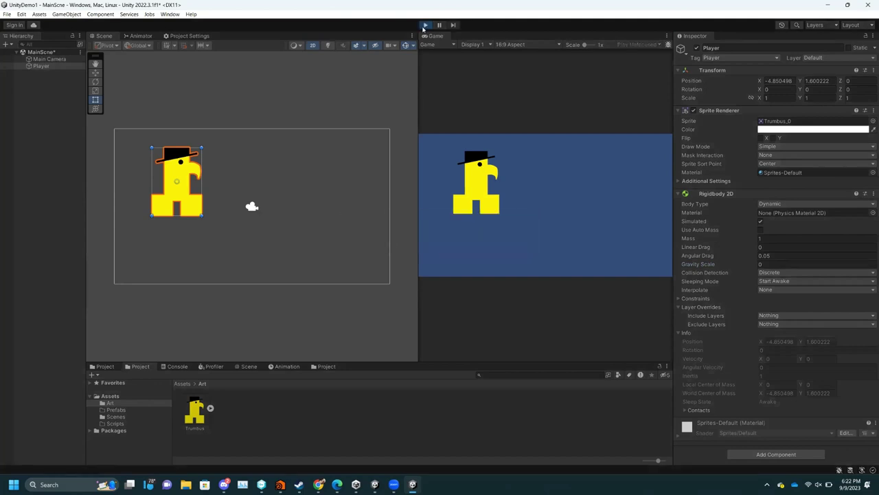
# Step: Stop the game and add a Box Collider 2D, sized 3.2 by 4.39, to Player
pyautogui.click(424, 26)
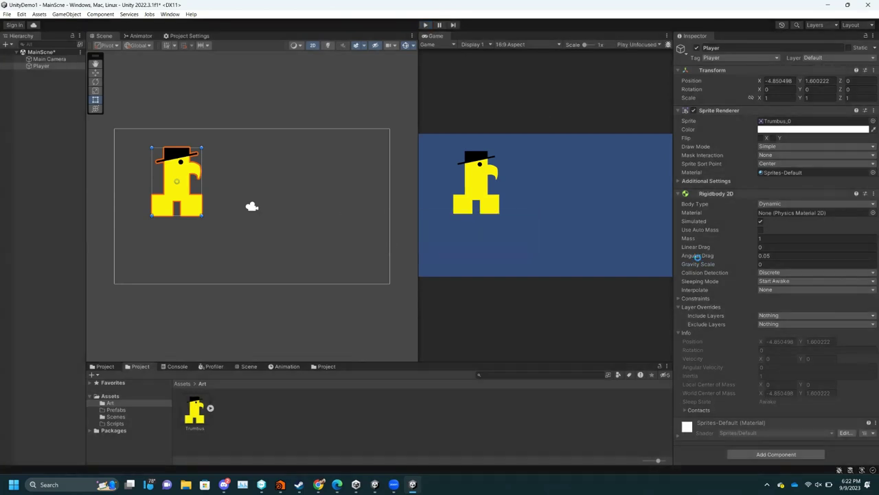
pyautogui.click(751, 454)
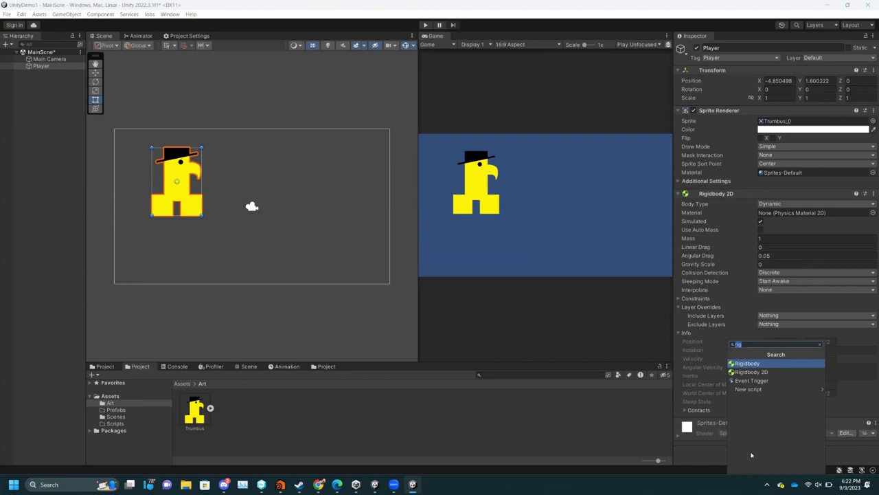
pyautogui.write('coll')
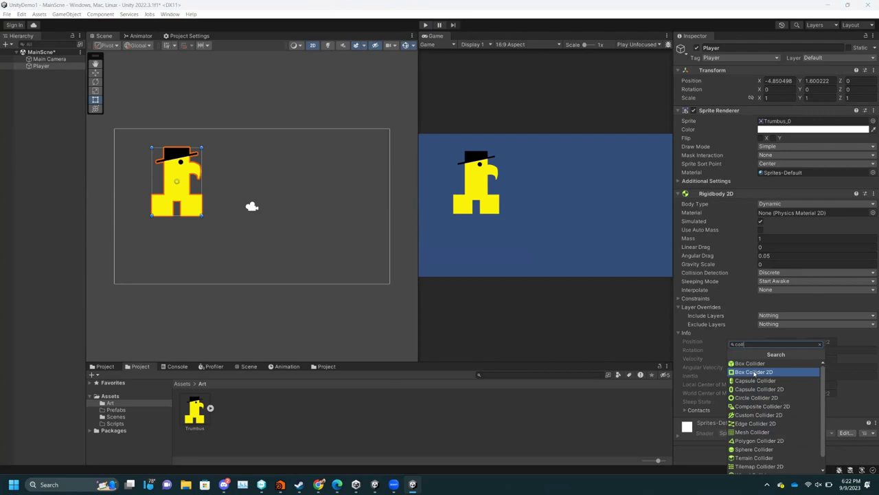
pyautogui.click(754, 371)
pyautogui.scroll(-10, 745, 309)
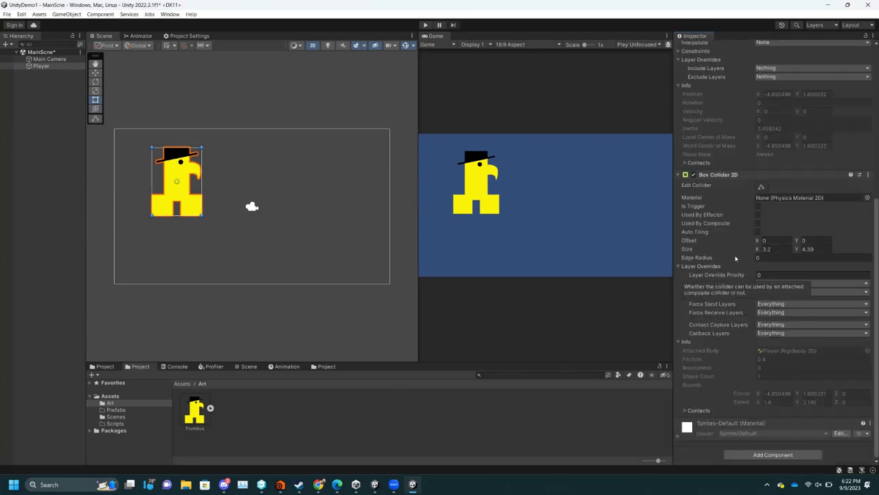
pyautogui.click(762, 187)
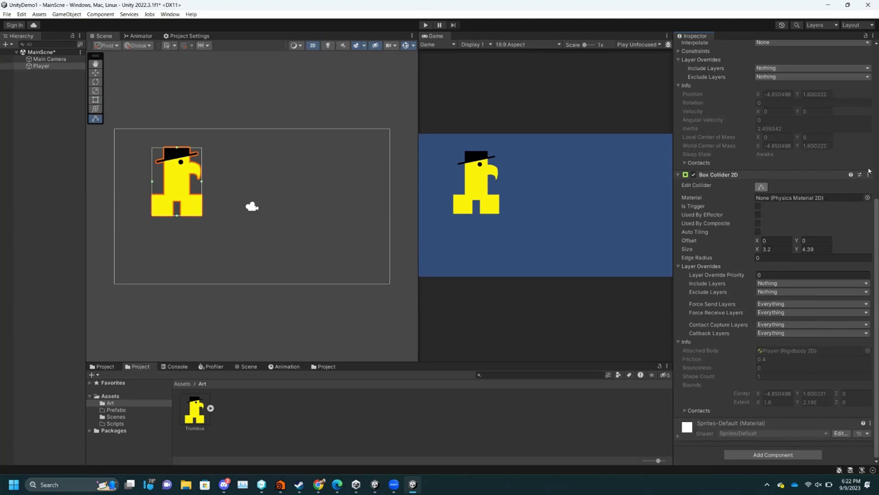
pyautogui.click(859, 175)
pyautogui.click(870, 170)
pyautogui.click(868, 174)
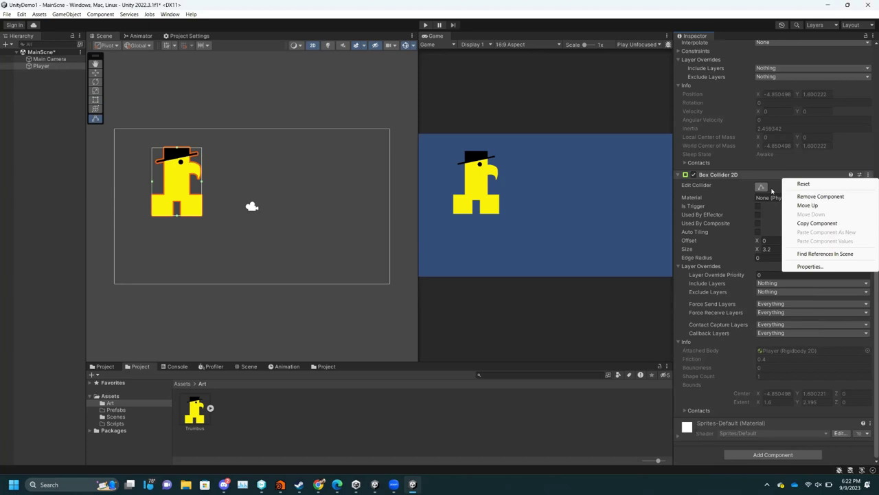
pyautogui.click(716, 192)
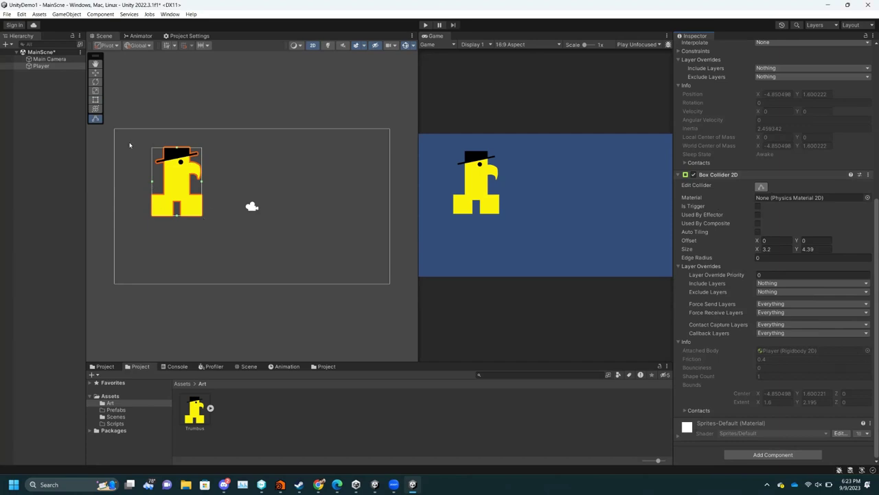
# Step: Expand the Rigidbody 2D Contacts list, which reports No Contacts
pyautogui.scroll(4, 703, 229)
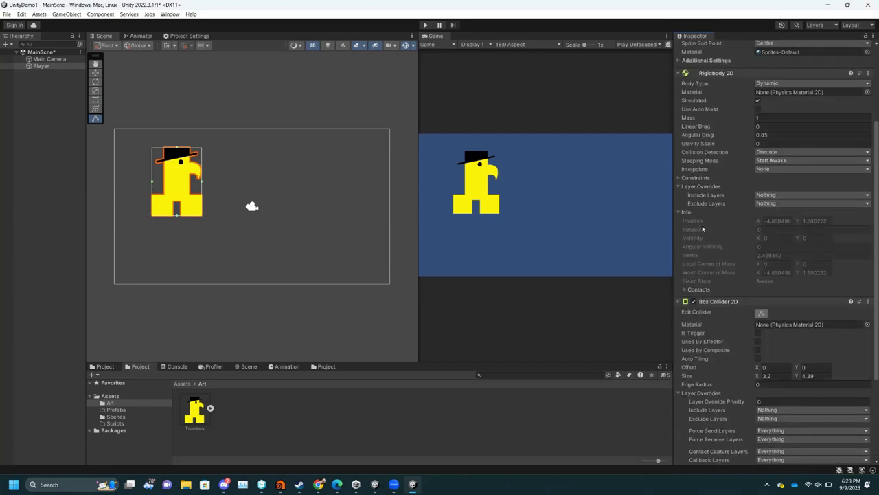
pyautogui.scroll(-2, 703, 228)
pyautogui.scroll(-3, 694, 229)
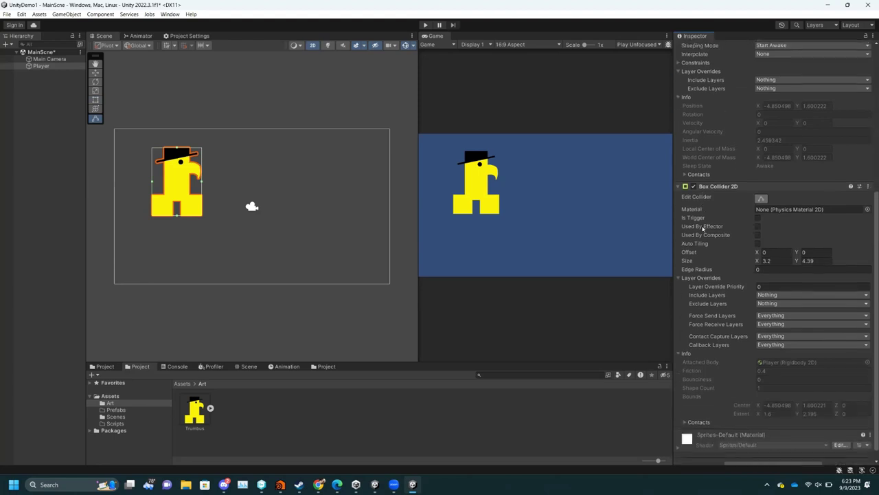
pyautogui.click(689, 172)
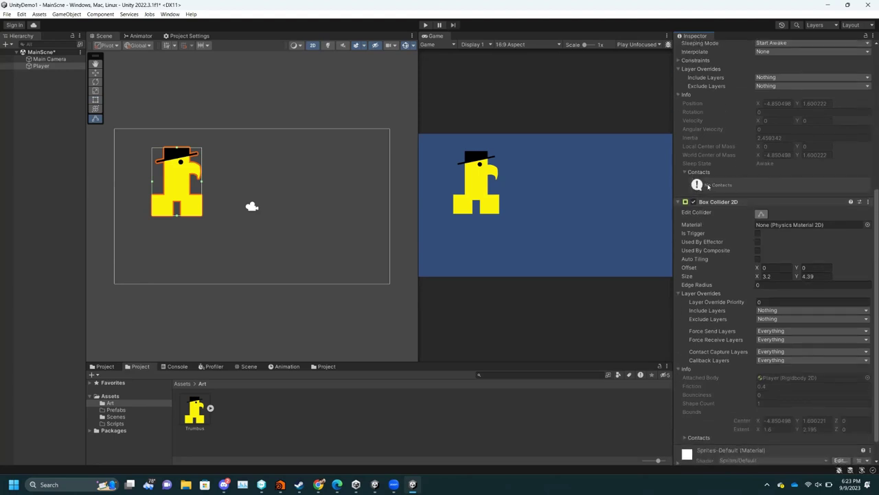
pyautogui.scroll(-2, 698, 274)
pyautogui.scroll(2, 705, 362)
pyautogui.scroll(2, 704, 362)
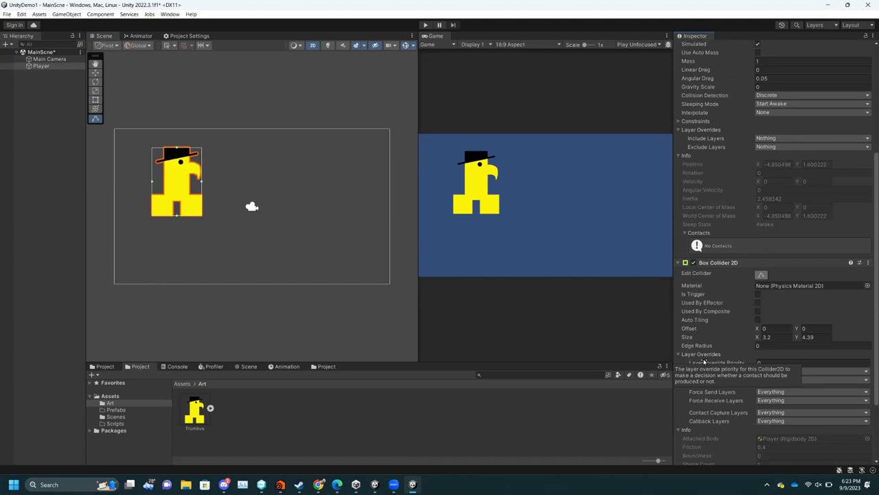
pyautogui.scroll(5, 720, 280)
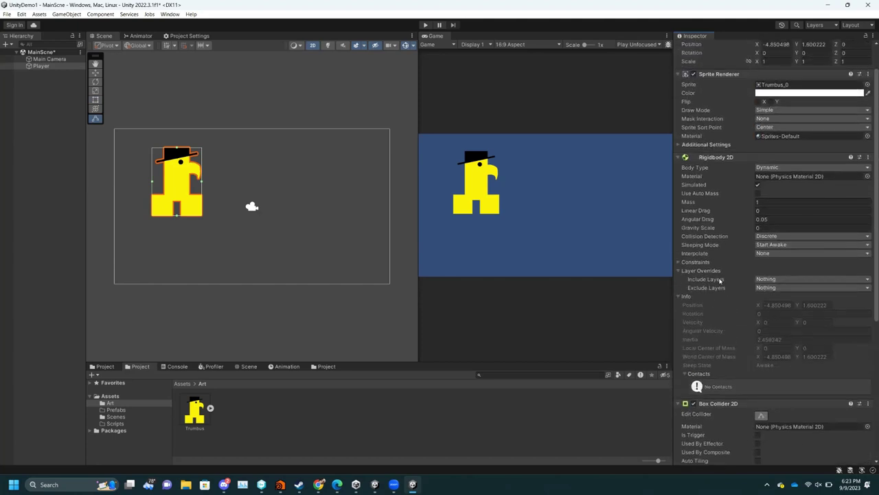
pyautogui.scroll(-8, 720, 280)
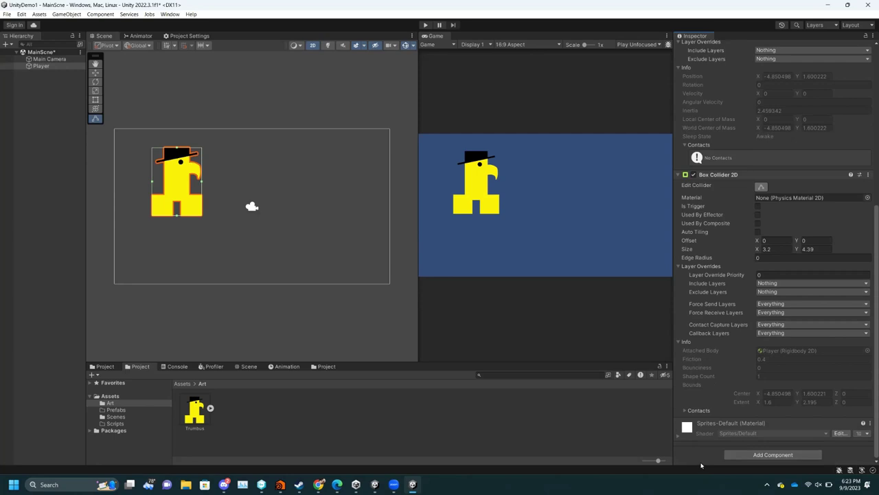
# Step: Create a new script named PlayerCntrl and attach it to the Player through Add Component
pyautogui.click(773, 454)
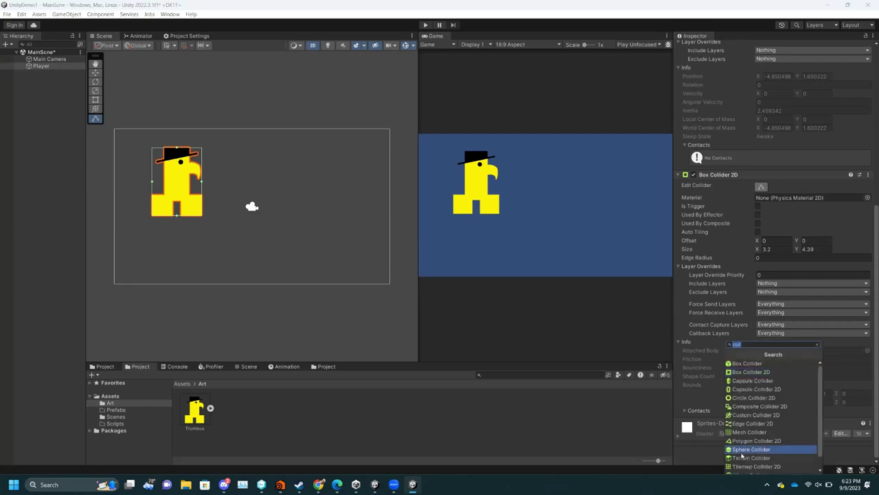
pyautogui.press('BackSpace')
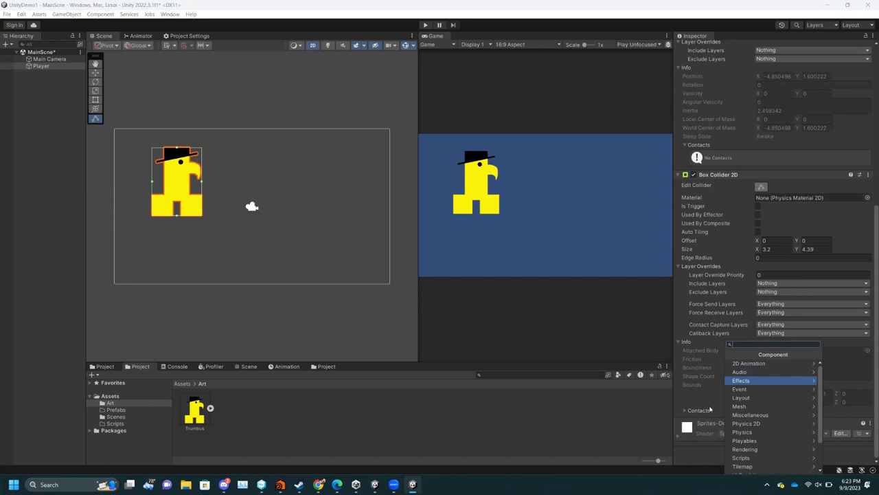
pyautogui.write('Playe')
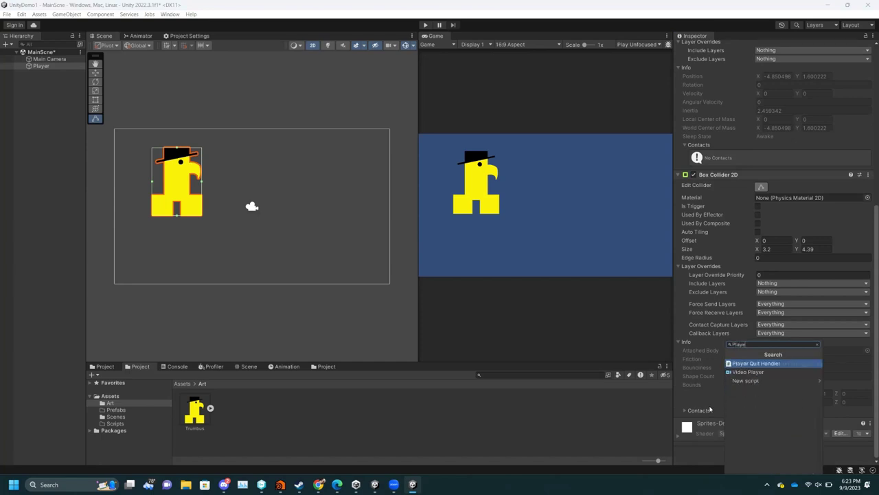
pyautogui.write('rComm')
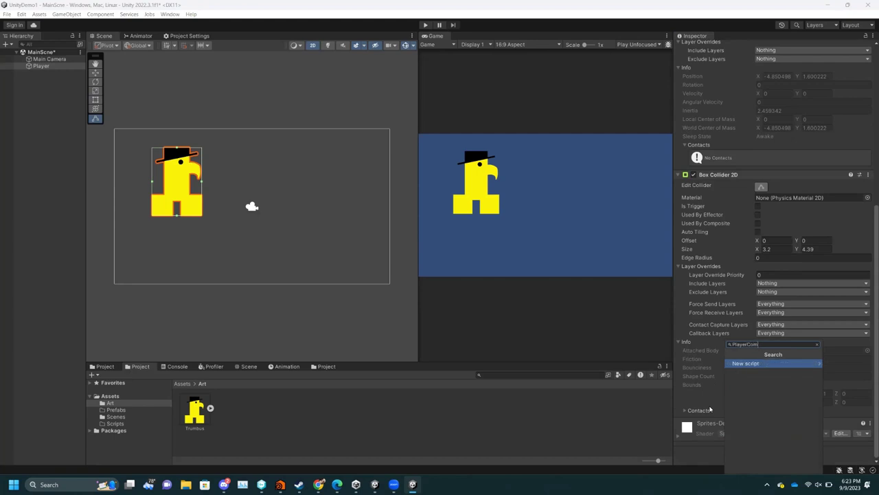
pyautogui.press('BackSpace')
pyautogui.write('ntr')
pyautogui.press('BackSpace')
pyautogui.press('BackSpace')
pyautogui.press('BackSpace')
pyautogui.press('BackSpace')
pyautogui.write('n')
pyautogui.click(759, 363)
pyautogui.click(753, 467)
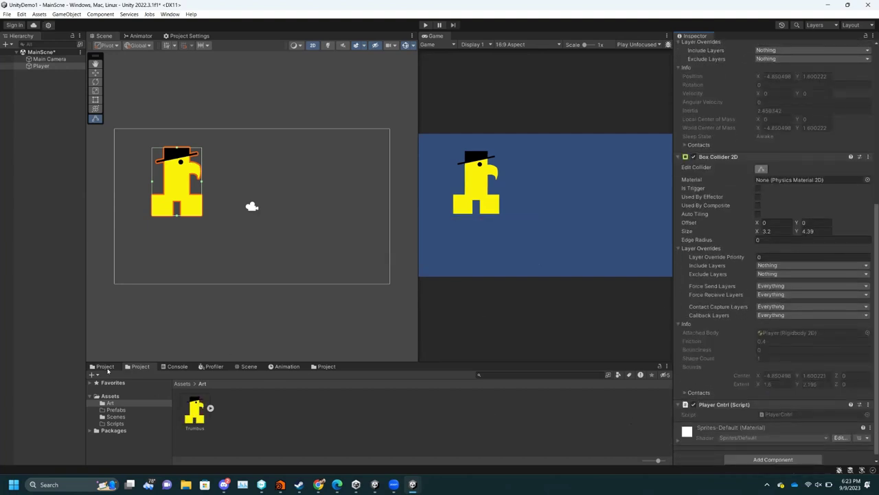
# Step: Move PlayerCntrl.cs from Assets into the Assets/Scripts folder
pyautogui.click(167, 394)
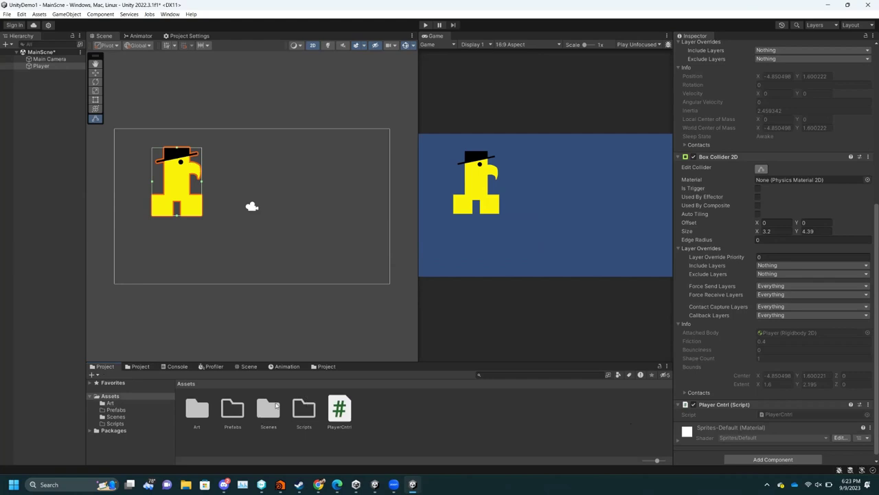
pyautogui.moveTo(342, 412); pyautogui.dragTo(304, 415)
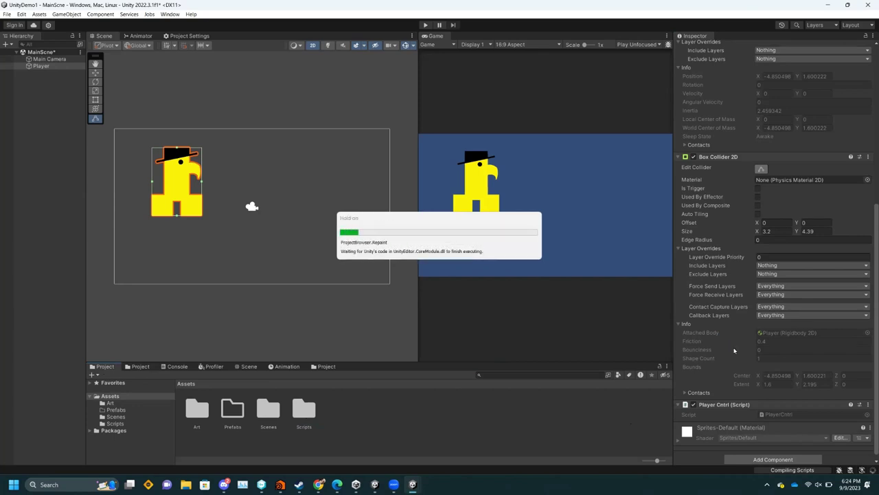
pyautogui.scroll(-12, 735, 351)
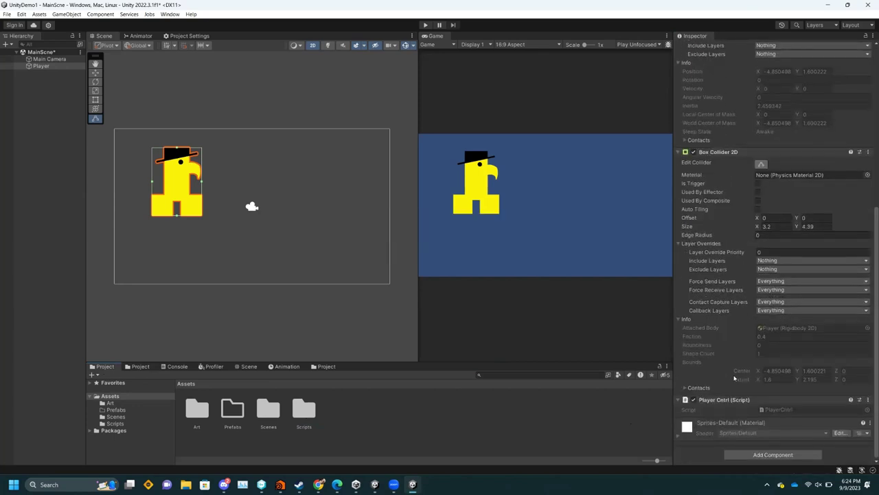
pyautogui.click(783, 410)
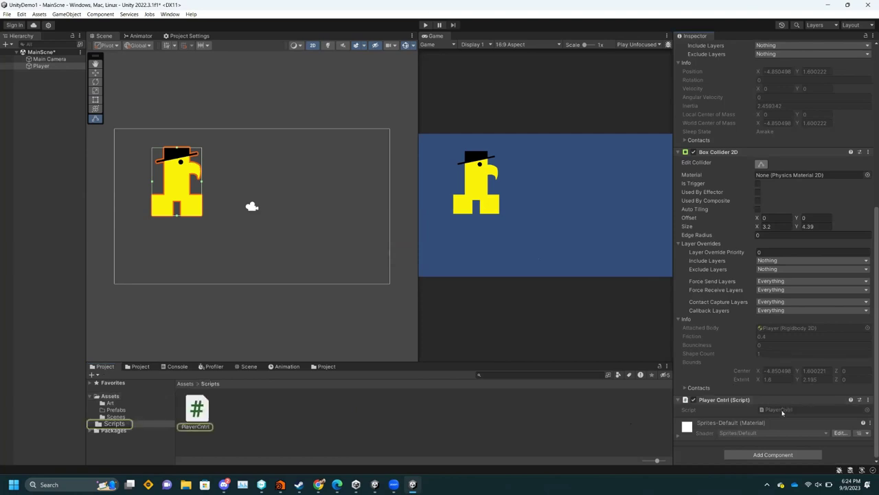
# Step: Open PlayerCntrl.cs in Visual Studio, look over the empty Start() and Update() methods, and return to Unity
pyautogui.doubleClick(782, 410)
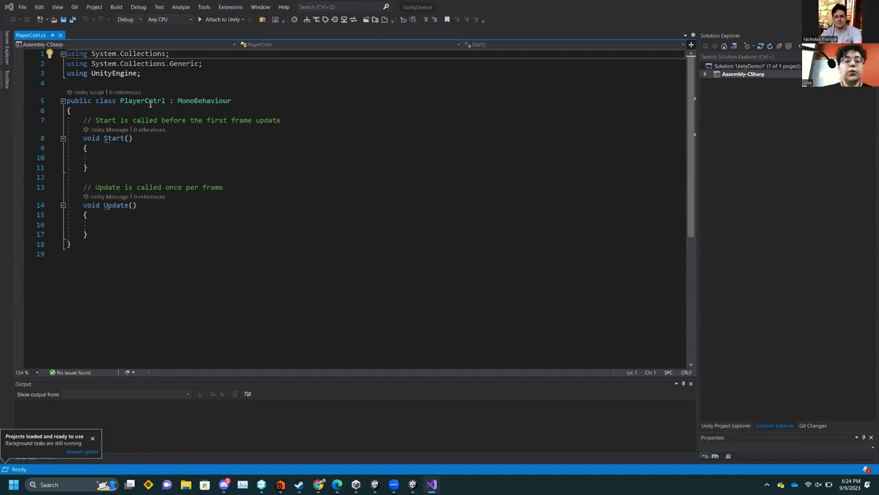
pyautogui.moveTo(191, 99)
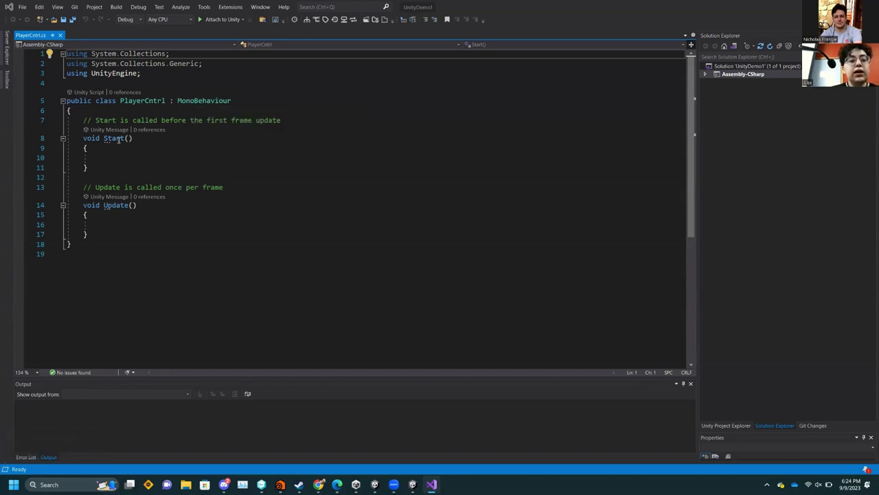
pyautogui.moveTo(84, 138); pyautogui.dragTo(88, 168)
pyautogui.moveTo(83, 205); pyautogui.dragTo(87, 235)
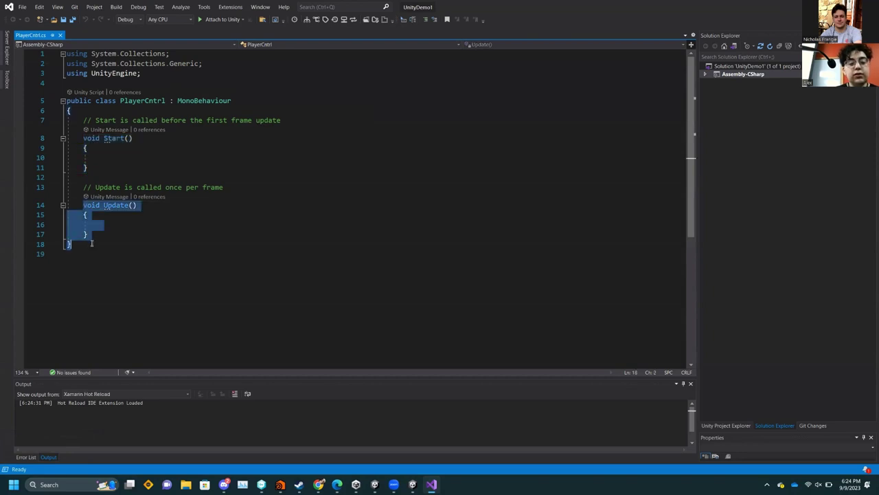
pyautogui.click(111, 151)
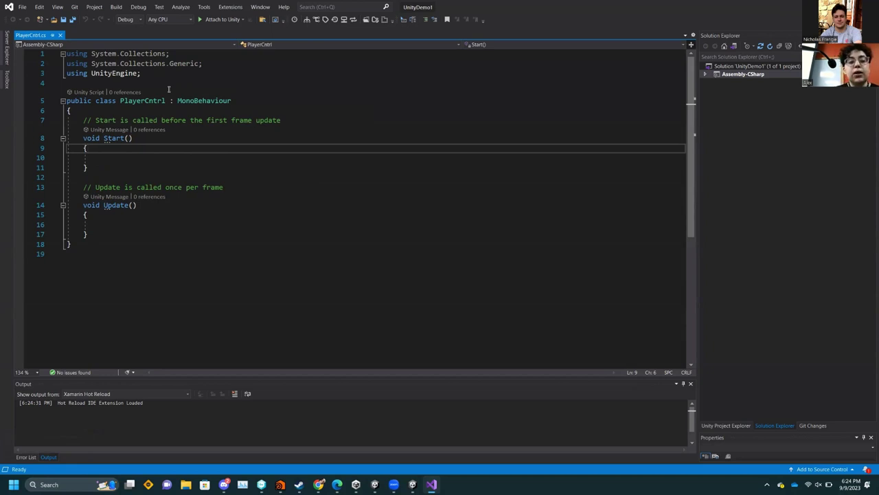
pyautogui.moveTo(188, 101)
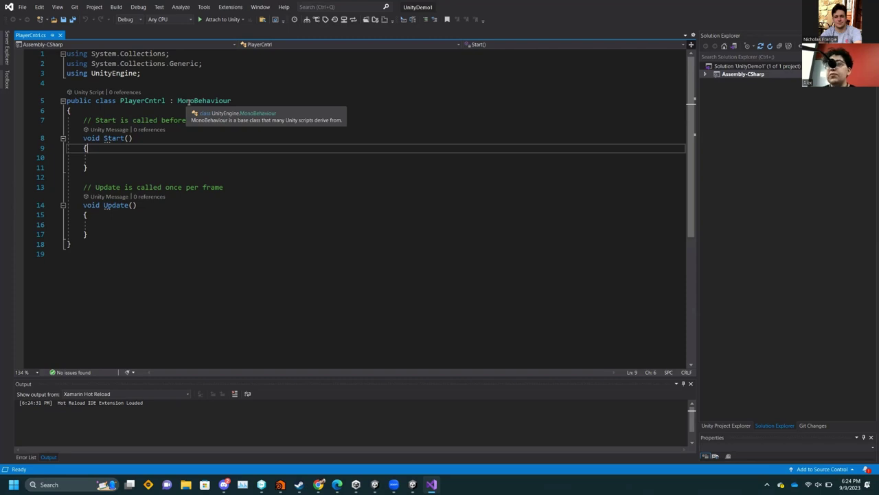
pyautogui.click(104, 224)
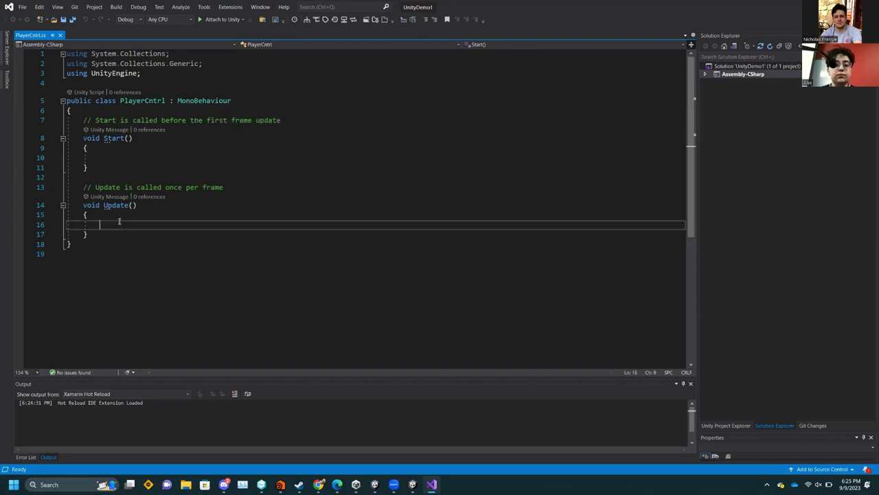
pyautogui.click(98, 167)
pyautogui.moveTo(99, 167); pyautogui.dragTo(67, 138)
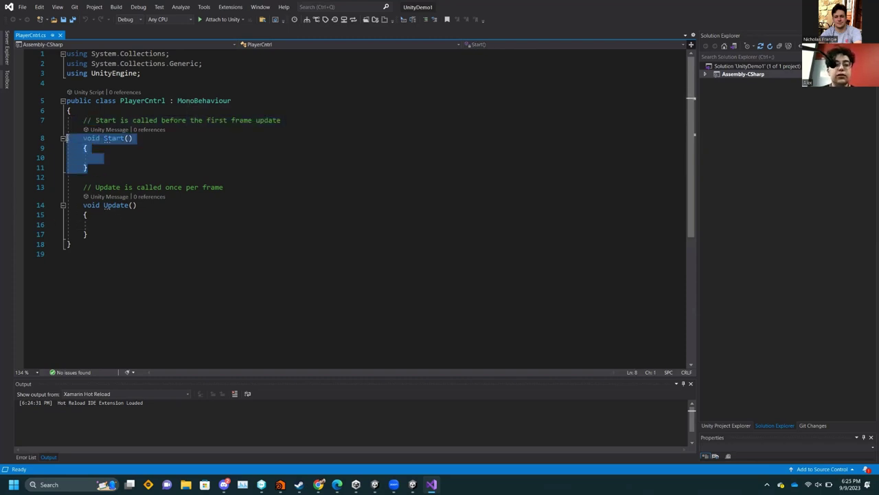
pyautogui.click(110, 158)
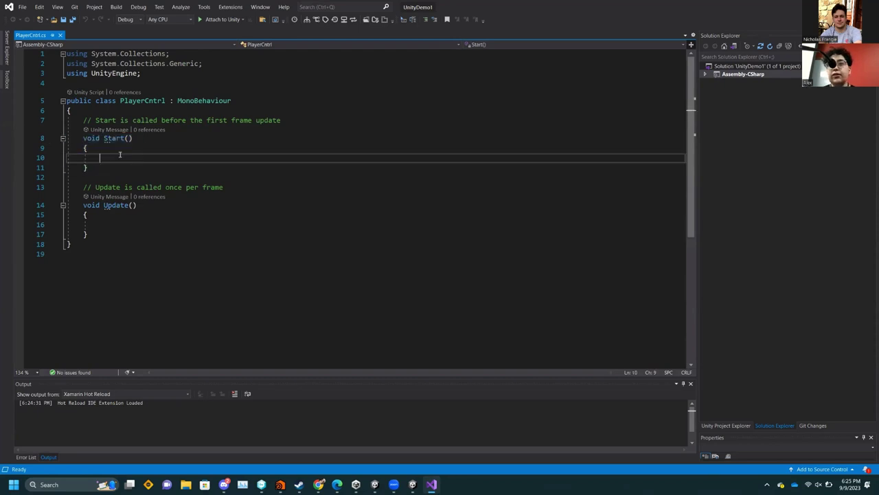
pyautogui.click(109, 225)
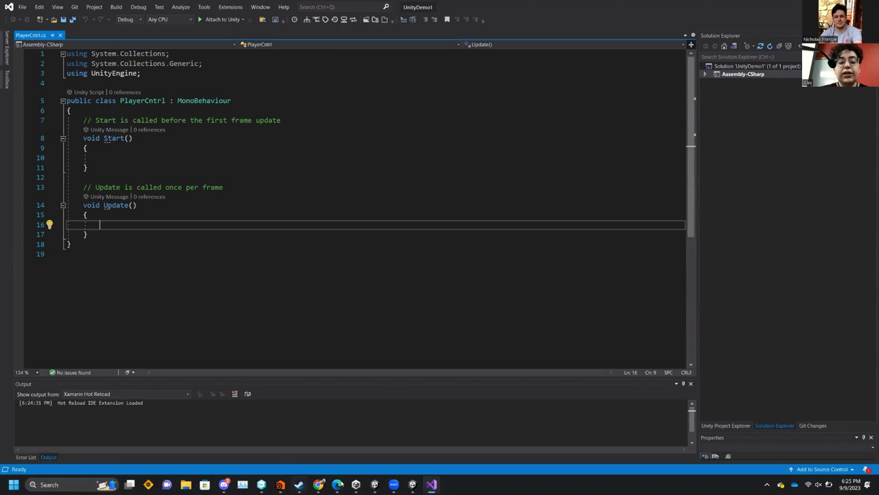
pyautogui.click(412, 485)
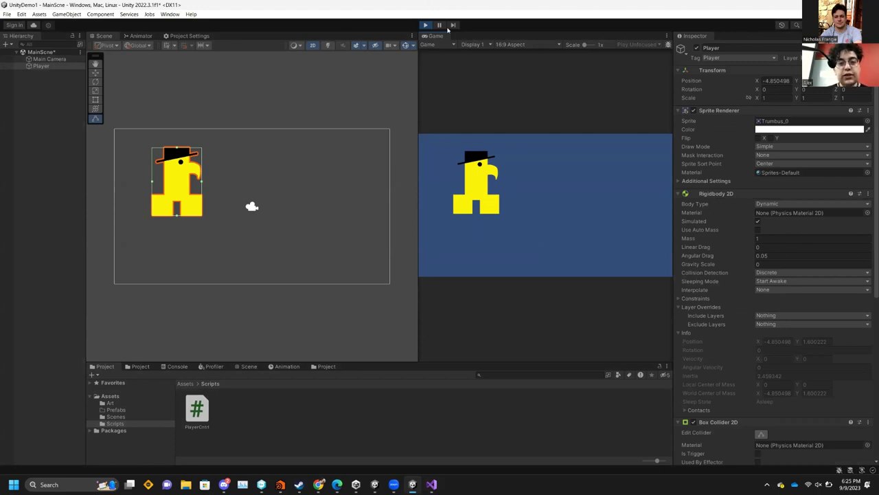
# Step: Stop Play mode, switch to the UnityDemo1 window, and go back to PlayerCntrl.cs in Visual Studio
pyautogui.click(425, 26)
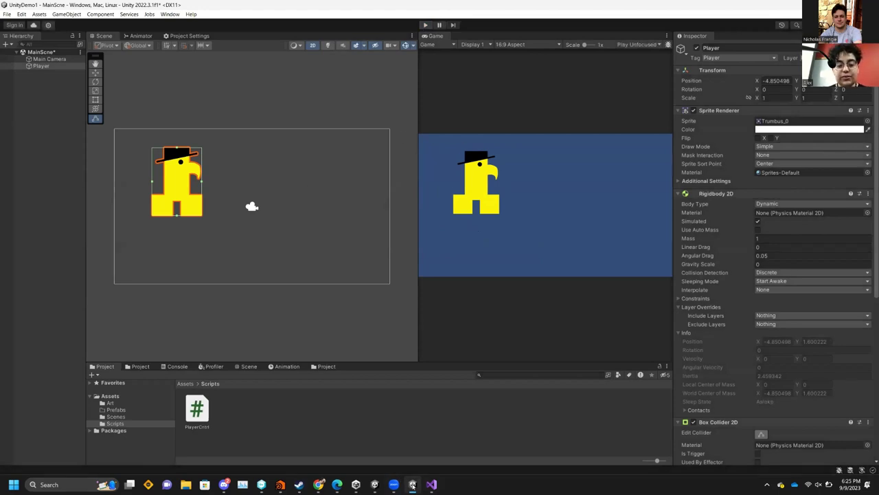
pyautogui.click(374, 484)
pyautogui.click(410, 484)
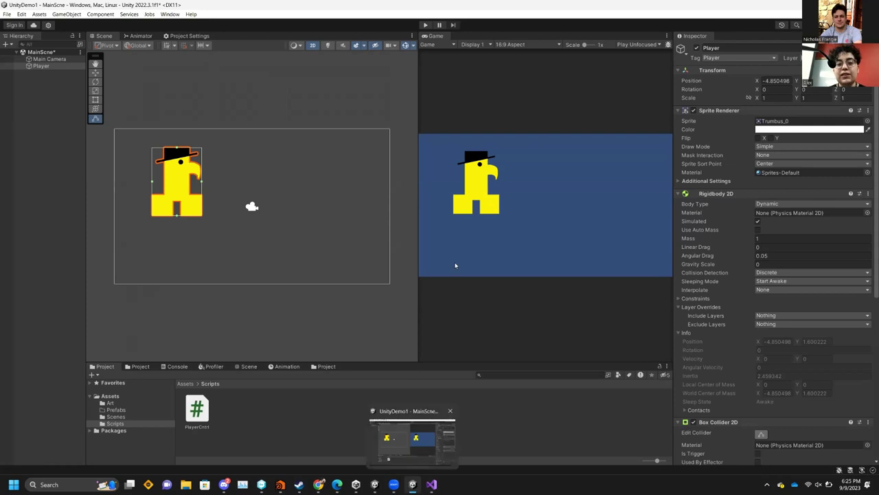
pyautogui.click(214, 197)
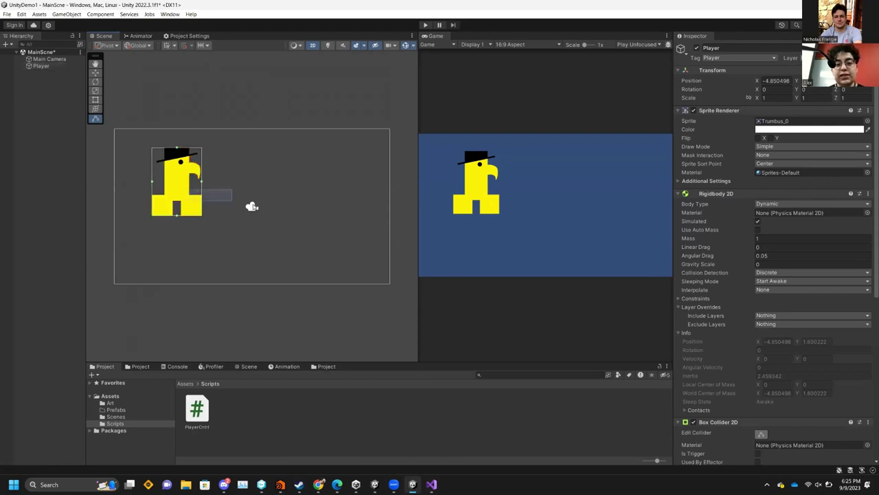
pyautogui.click(430, 484)
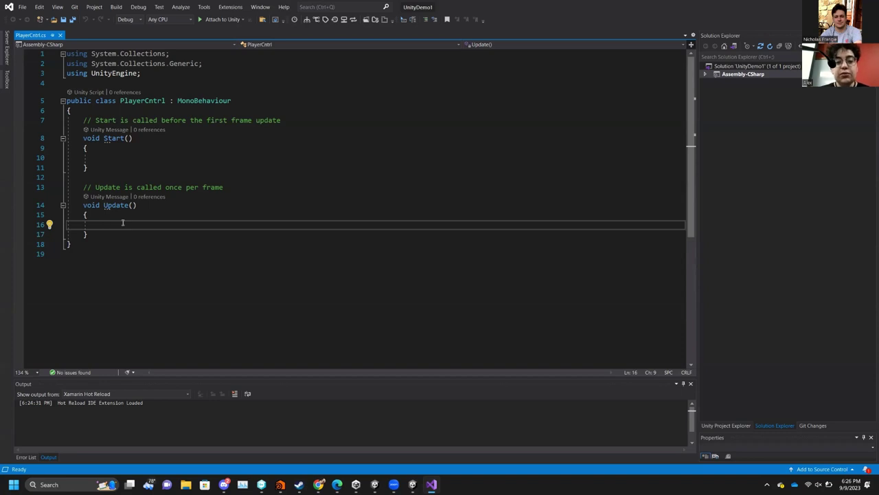
# Step: In Update(), add an if (Input.anyKey) check with an opening brace
pyautogui.write('if')
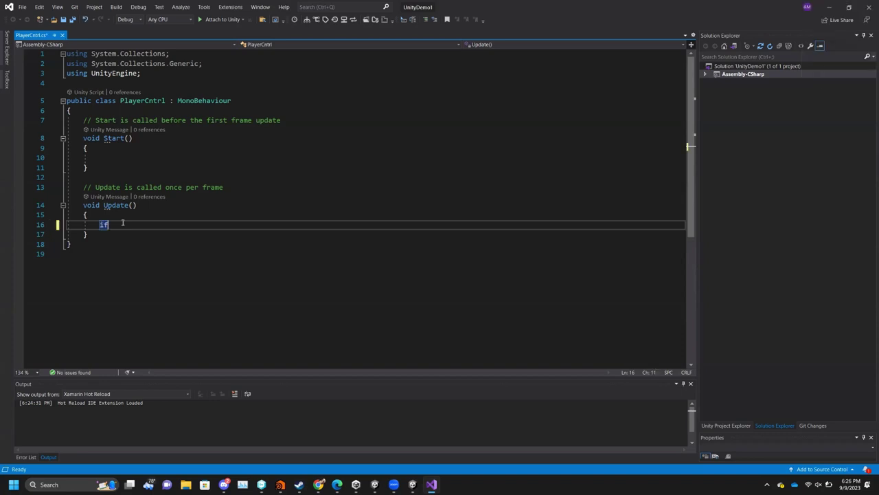
pyautogui.write('(In')
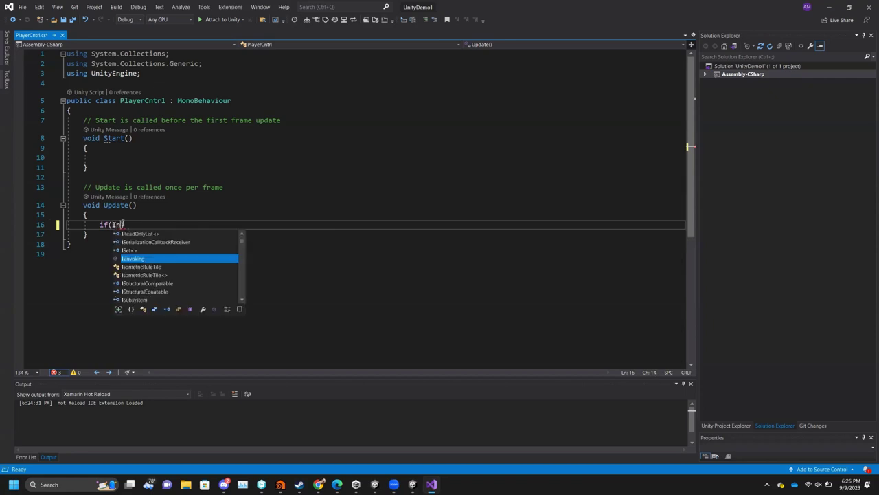
pyautogui.press('Tab')
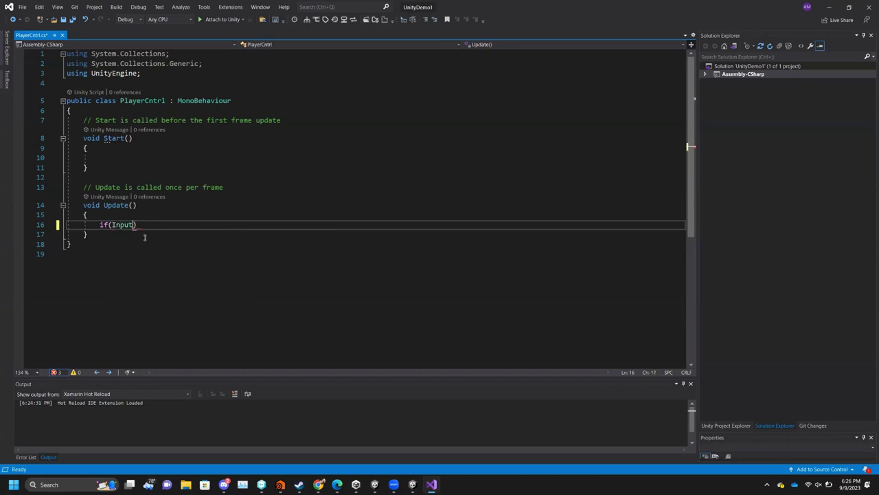
pyautogui.write('/')
pyautogui.press('BackSpace')
pyautogui.write('.')
pyautogui.doubleClick(161, 261)
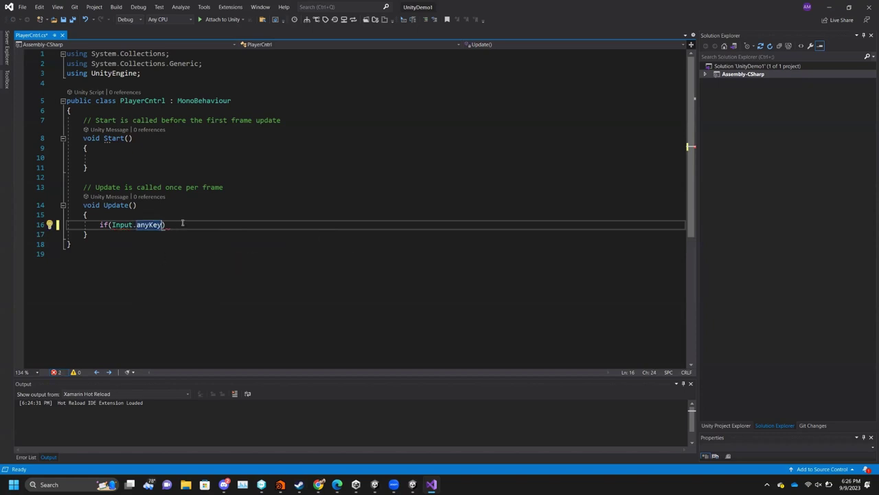
pyautogui.write(')')
pyautogui.moveTo(147, 225)
pyautogui.press('Return')
pyautogui.write('{')
pyautogui.press('Return')
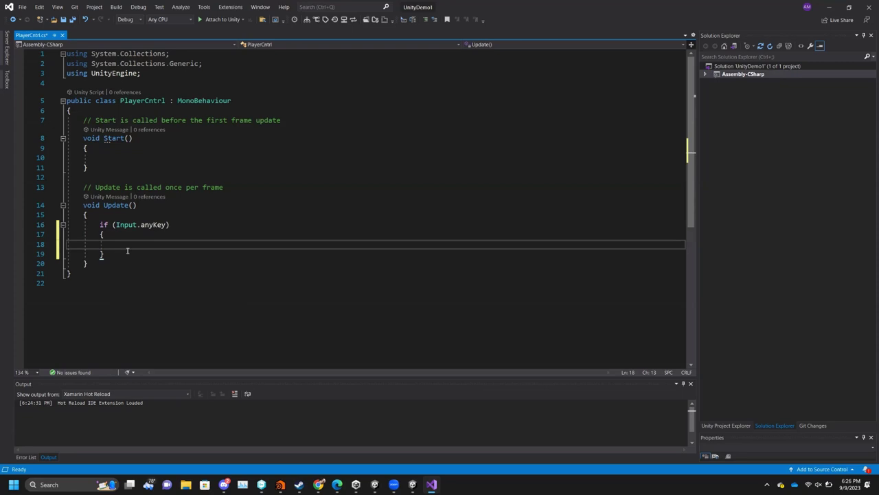
# Step: Inside it, start an if testing Input.GetAxis("Horizontal") != 0
pyautogui.write('if (I')
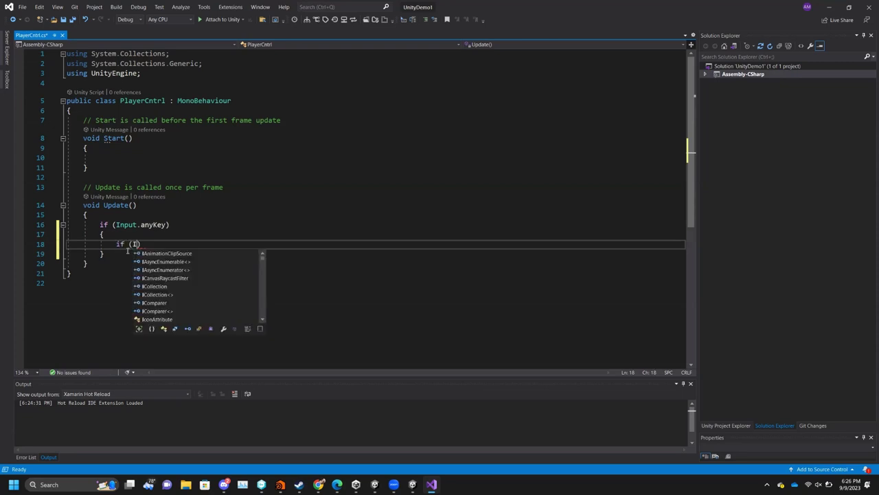
pyautogui.write('nput.g')
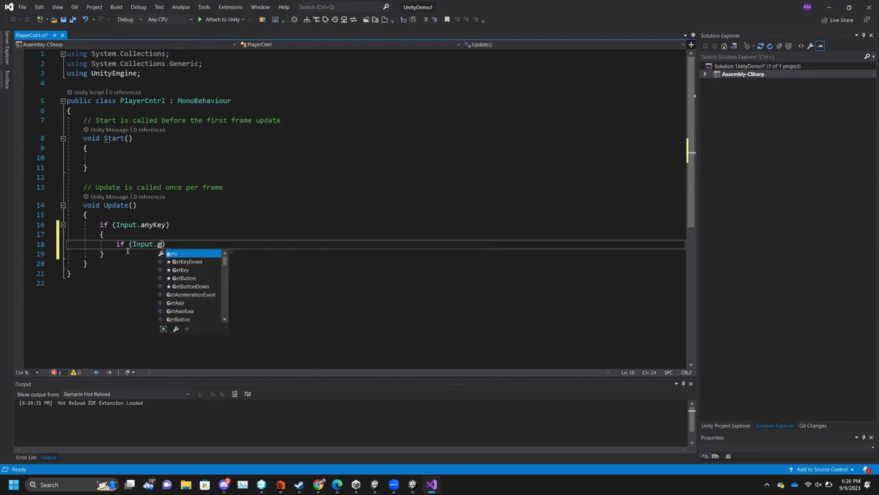
pyautogui.write('et')
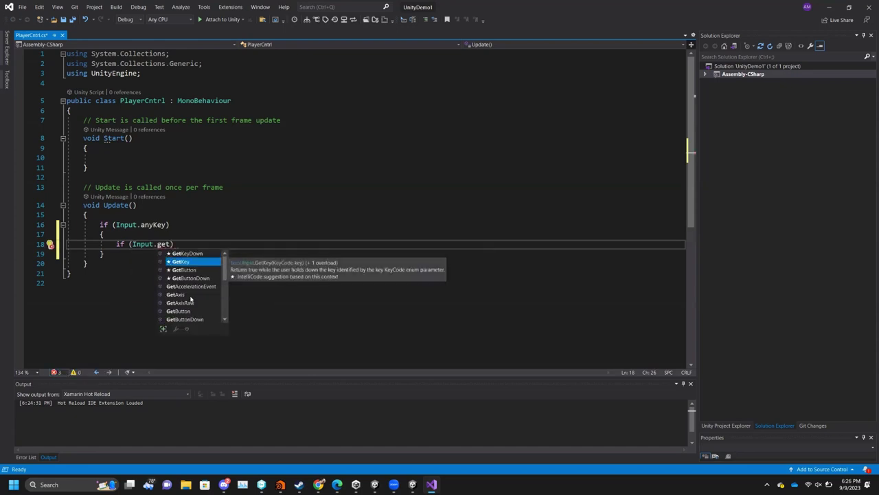
pyautogui.doubleClick(189, 295)
pyautogui.hotkey('ctrl', 'space')
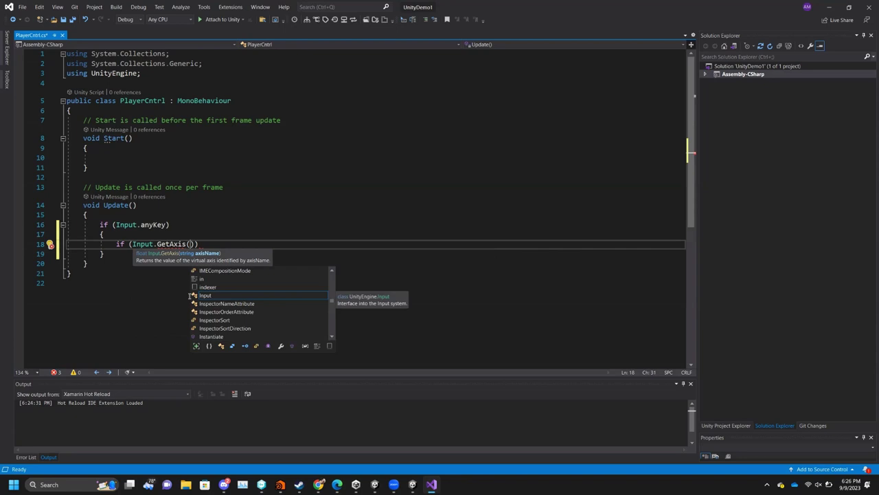
pyautogui.write('"Hori')
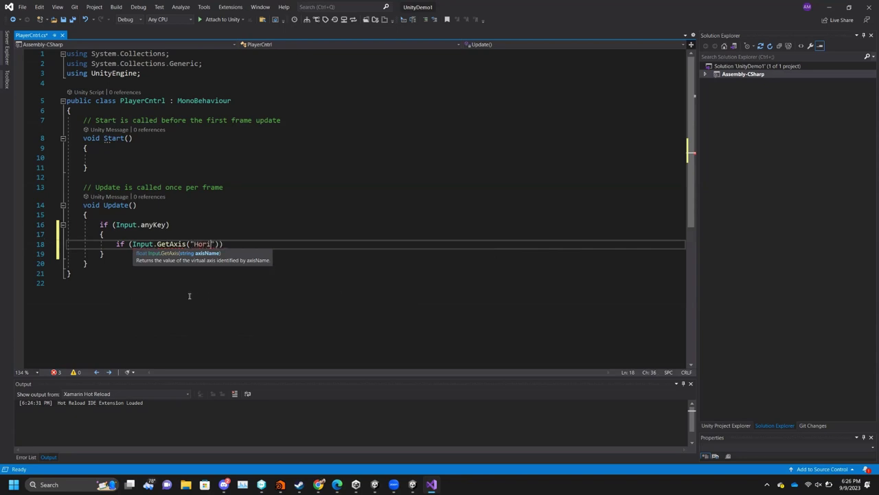
pyautogui.write('zomnt')
pyautogui.press('BackSpace')
pyautogui.press('BackSpace')
pyautogui.press('BackSpace')
pyautogui.write('ntal")')
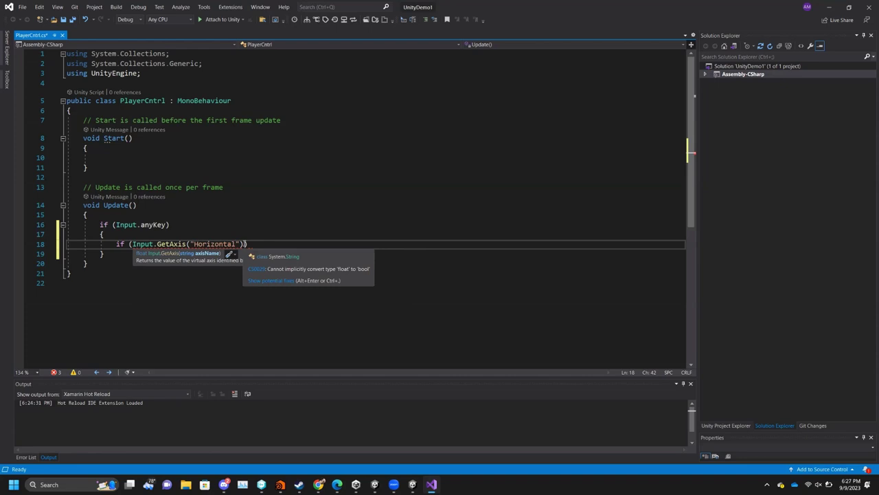
pyautogui.write('")')
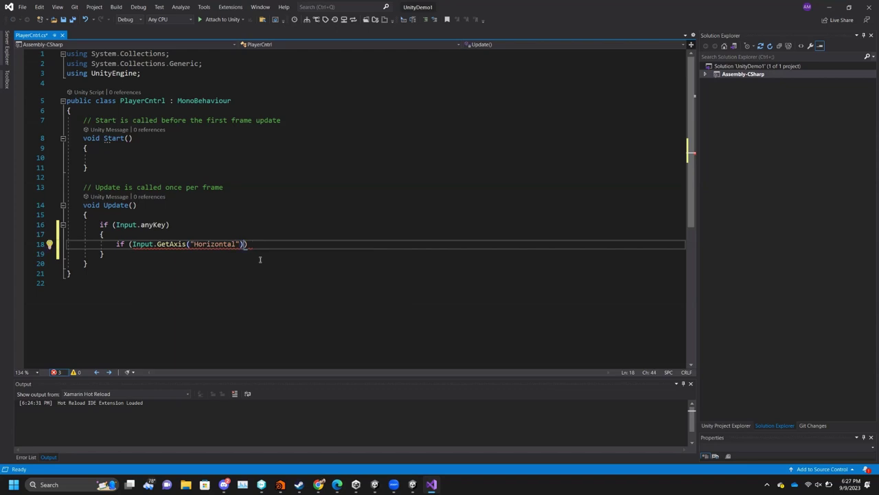
pyautogui.write('!=0')
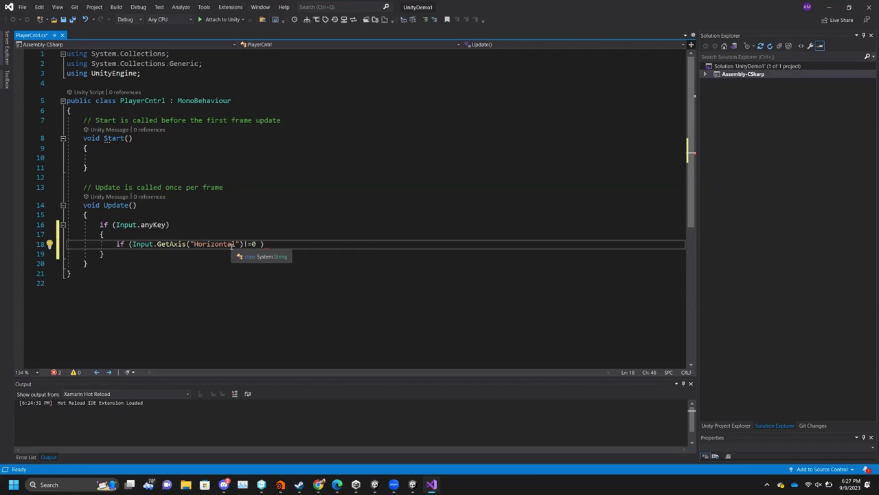
# Step: Type Input.GetAxis("Vertical") after the Horizontal check on line 18
pyautogui.write('Input.')
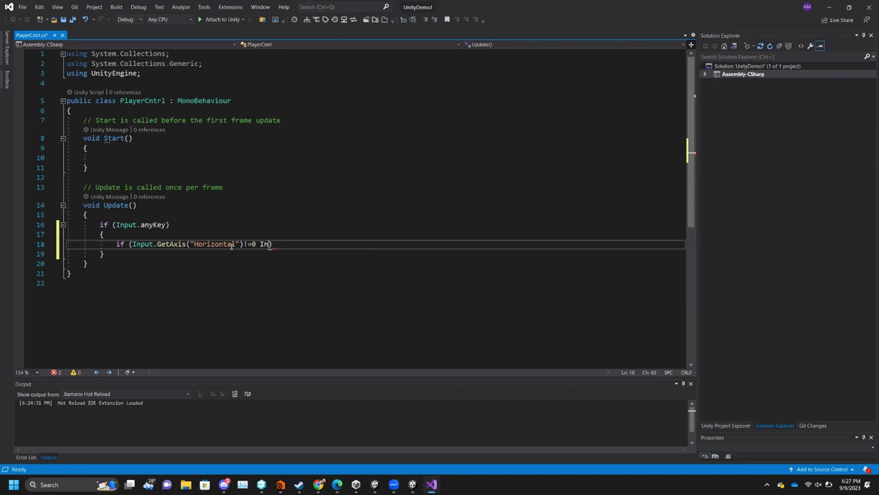
pyautogui.write('GH')
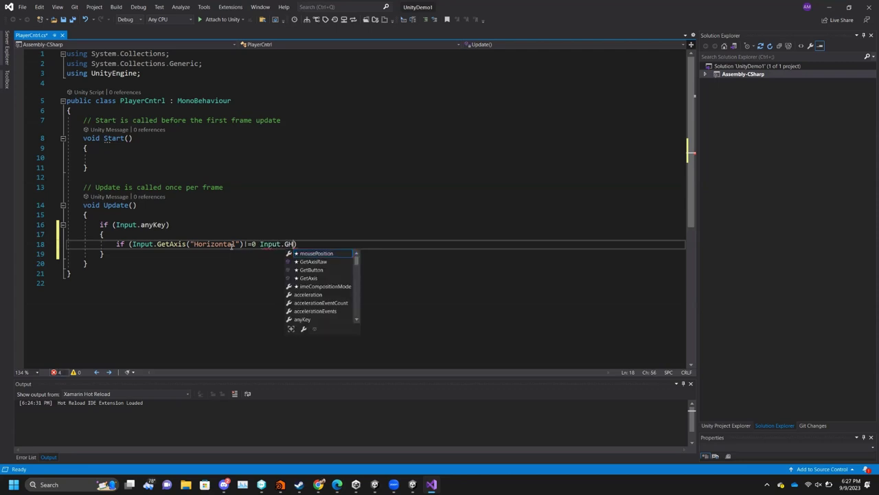
pyautogui.press('BackSpace')
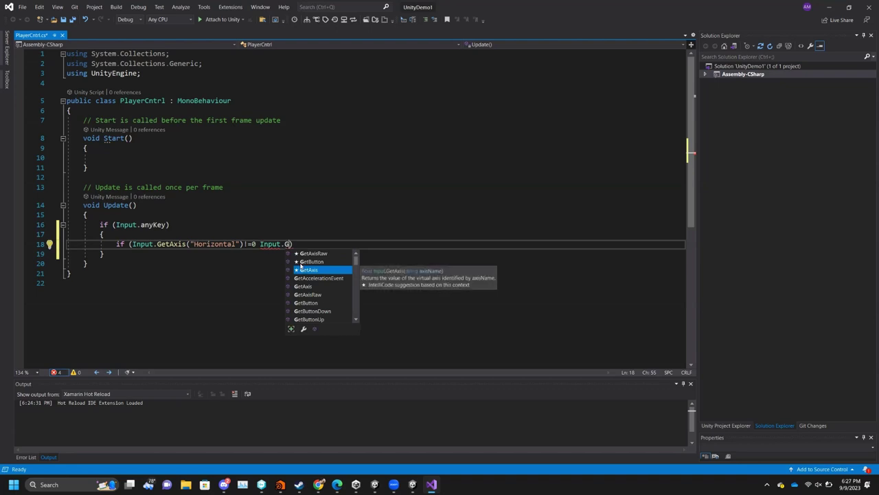
pyautogui.doubleClick(304, 269)
pyautogui.write('()')
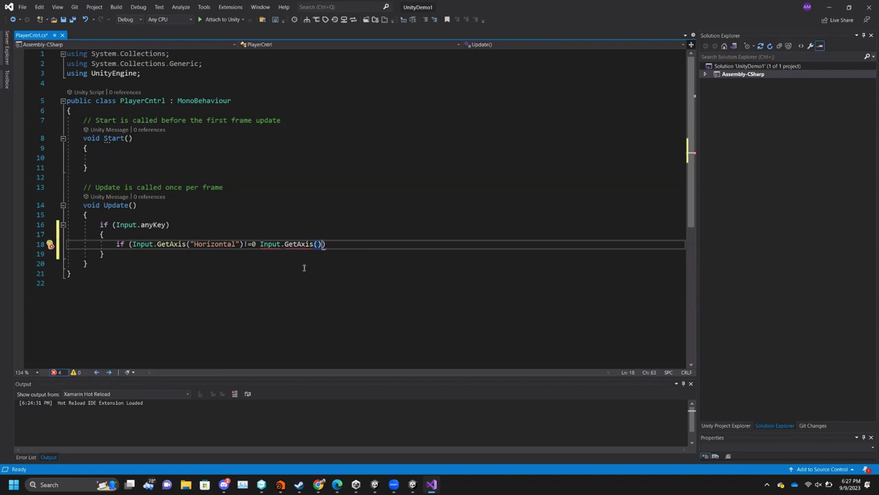
pyautogui.press('Left')
pyautogui.write('"Verticle')
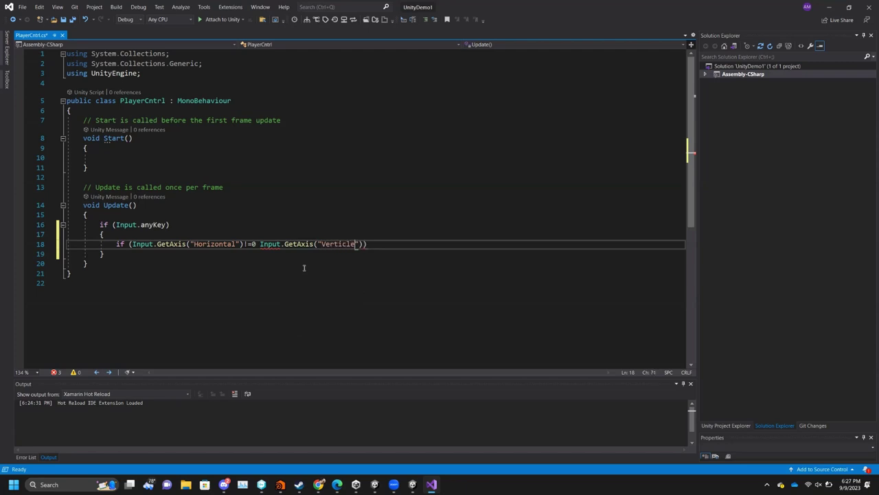
pyautogui.press('BackSpace')
pyautogui.press('BackSpace')
pyautogui.write('al')
pyautogui.press('Left')
pyautogui.write(';')
pyautogui.press('Right')
pyautogui.press('Left')
pyautogui.press('BackSpace')
pyautogui.press('Right')
# Step: Complete it as || Input.GetAxis("Vertical") != 0
pyautogui.click(387, 244)
pyautogui.write('!=0')
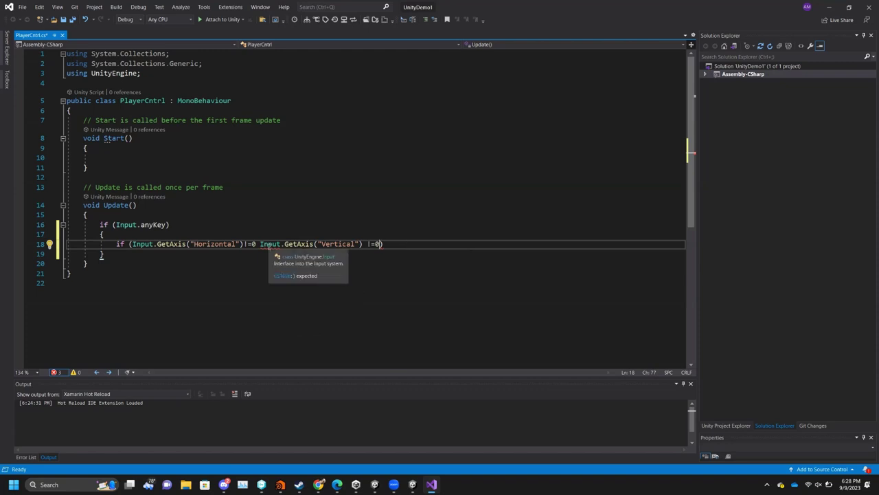
pyautogui.click(261, 244)
pyautogui.write('||')
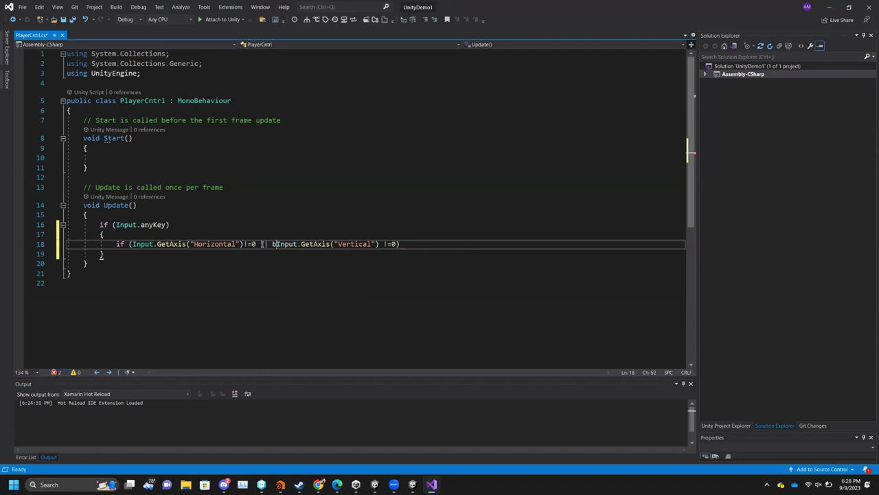
# Step: Open a block under the axis check and start it with GetComponent
pyautogui.click(448, 245)
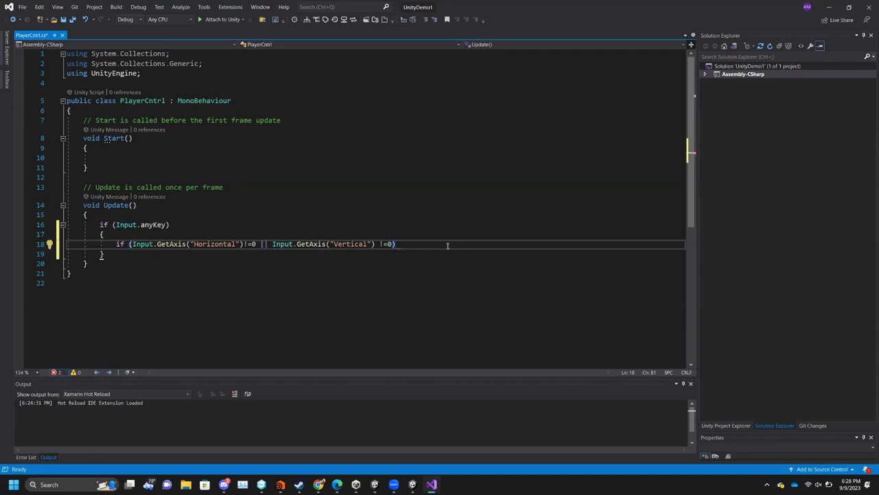
pyautogui.press('Return')
pyautogui.write('{')
pyautogui.press('Return')
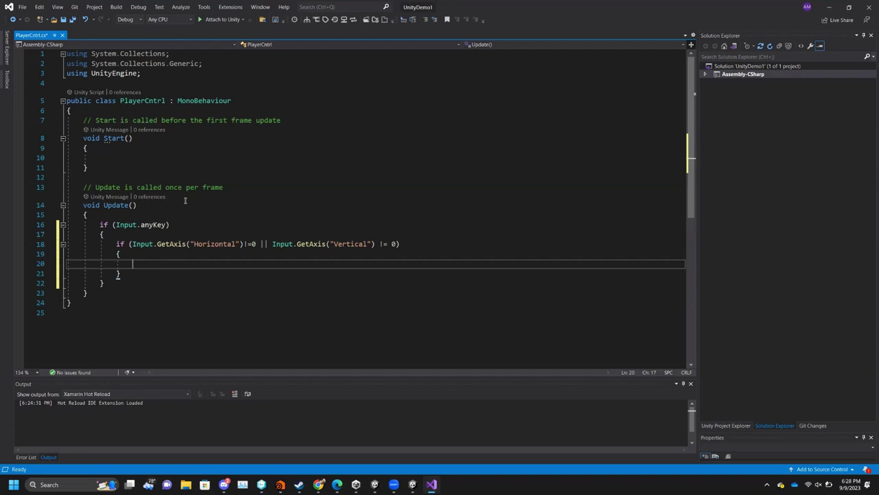
pyautogui.write('Get')
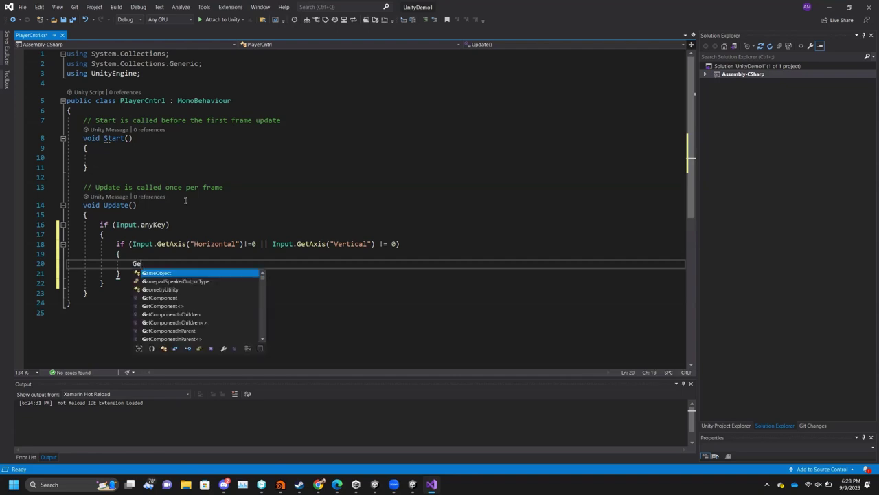
pyautogui.doubleClick(181, 273)
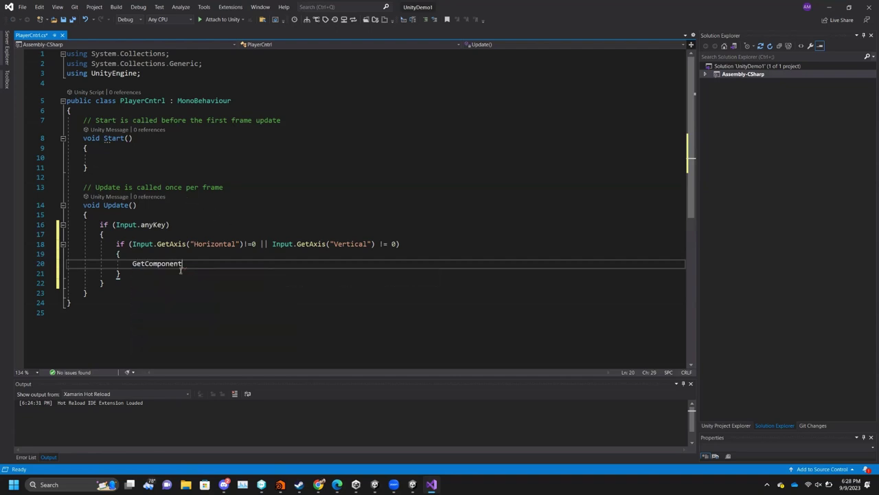
# Step: Check the Player's components in Unity's Inspector, then return to the script
pyautogui.click(412, 484)
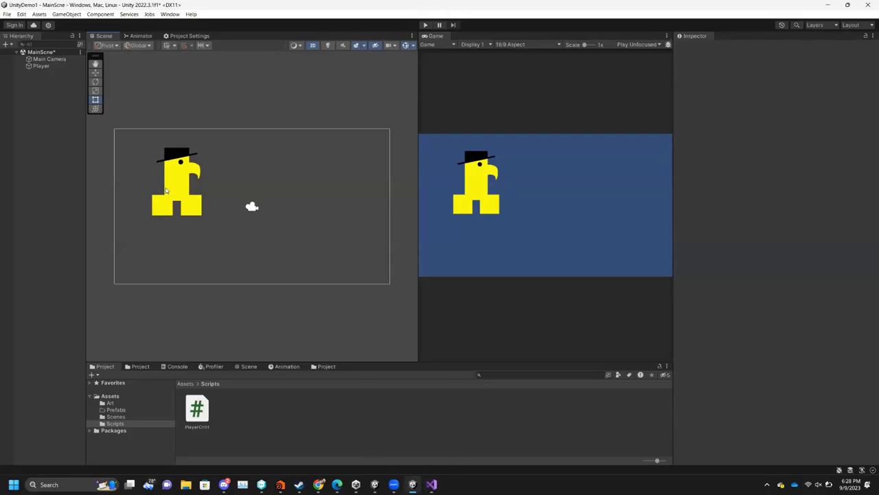
pyautogui.click(167, 190)
pyautogui.scroll(-3, 684, 201)
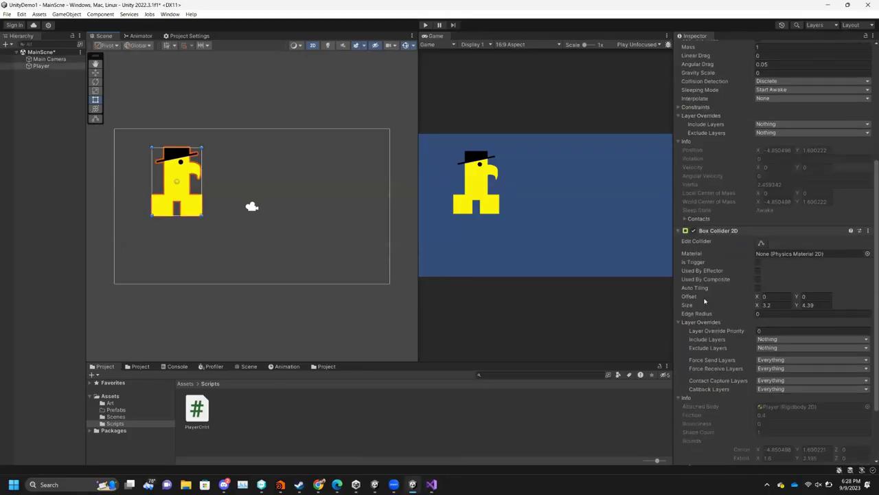
pyautogui.scroll(3, 687, 200)
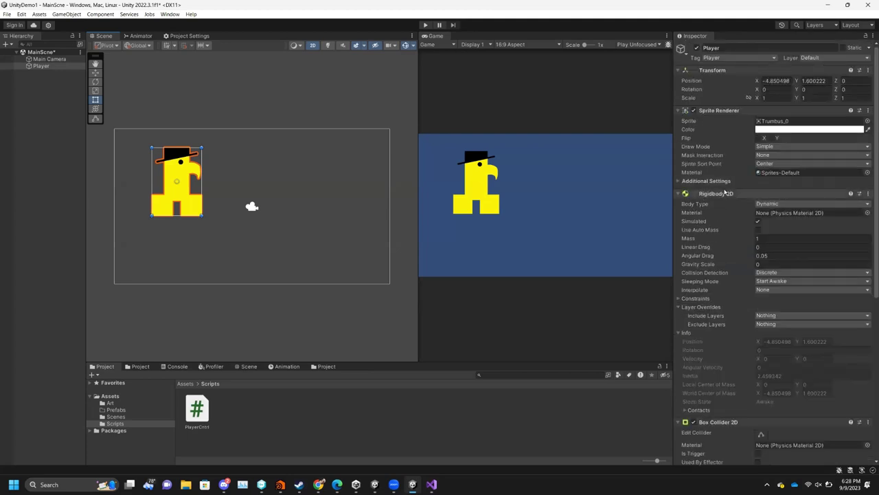
pyautogui.click(432, 485)
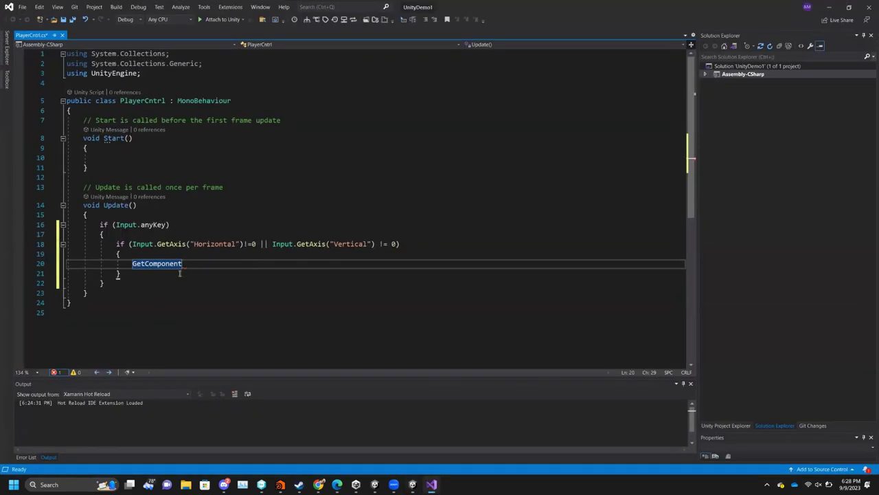
# Step: Extend line 20 to GetComponent<Rigidbody2D>().velocity
pyautogui.write('<')
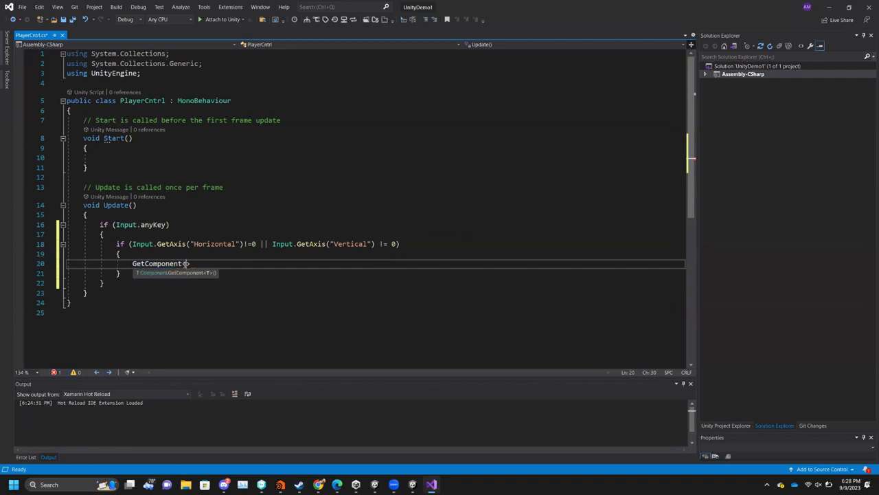
pyautogui.write('Rig')
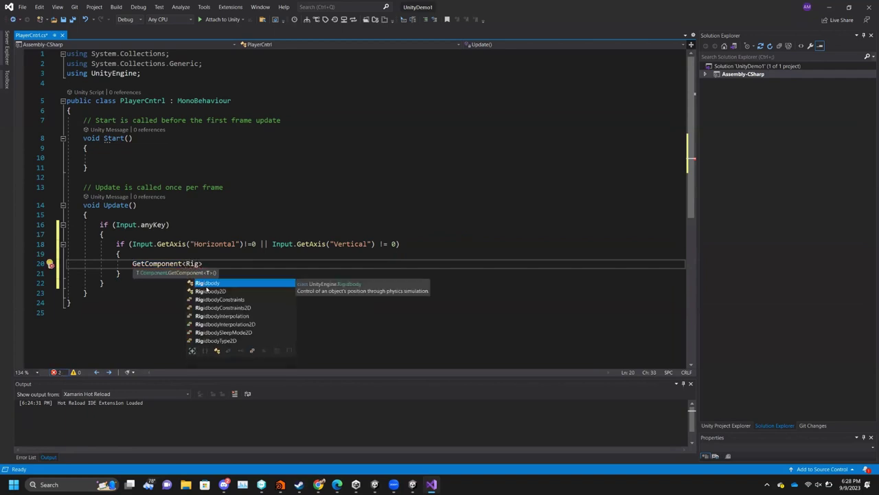
pyautogui.click(207, 291)
pyautogui.doubleClick(207, 291)
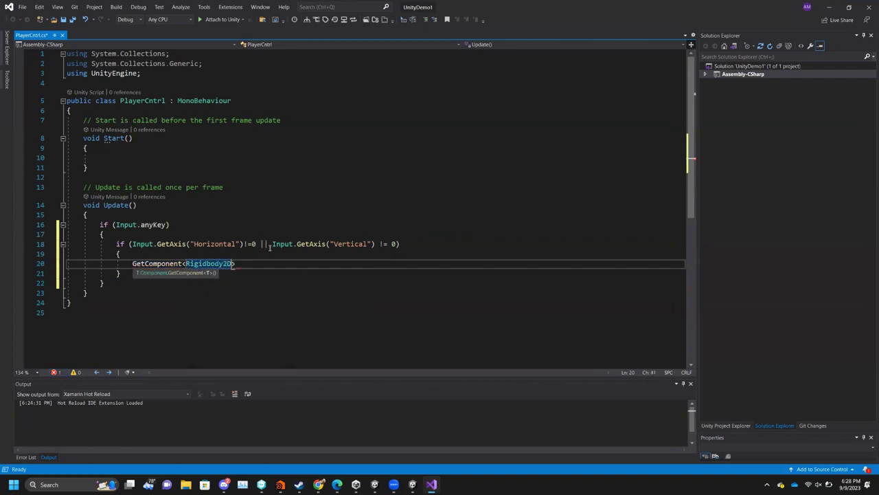
pyautogui.write('>() .')
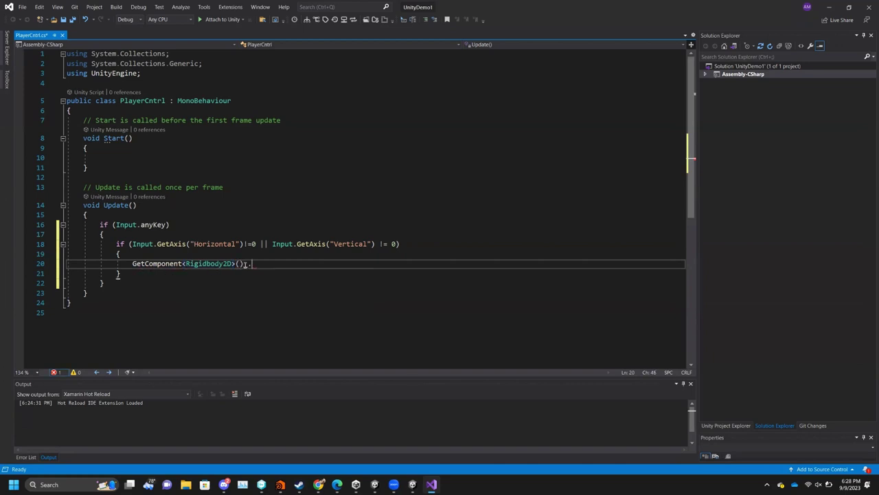
pyautogui.write('v')
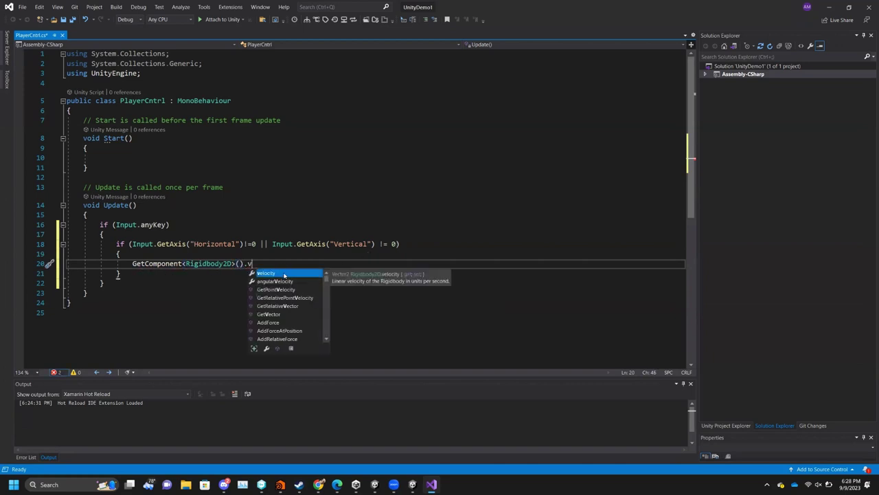
pyautogui.press('Tab')
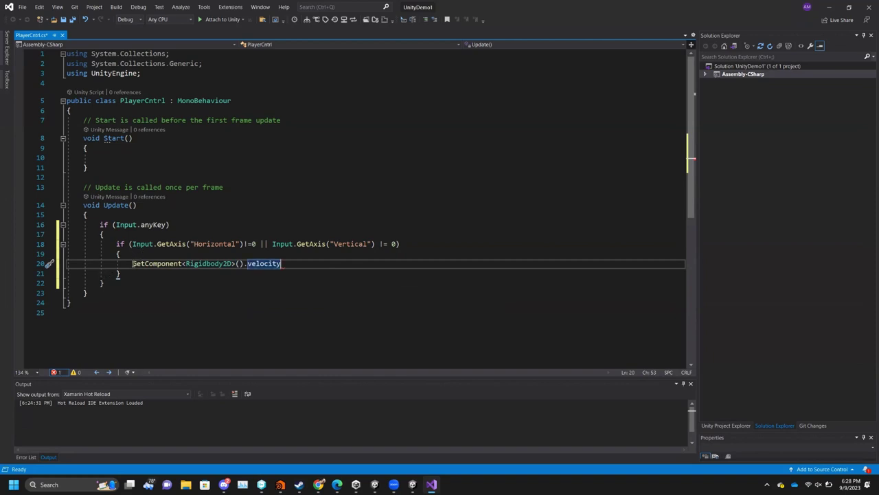
# Step: Add a gameObject. prefix before GetComponent and fix its spelling and casing
pyautogui.click(132, 263)
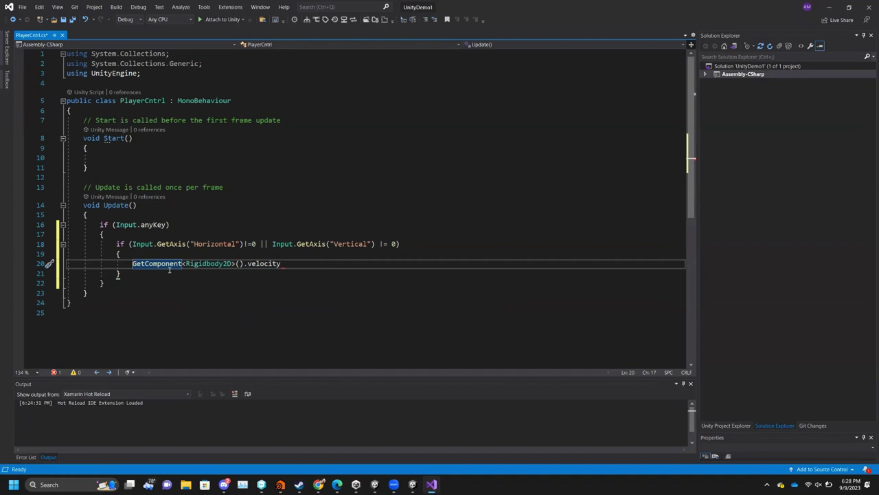
pyautogui.write('gam')
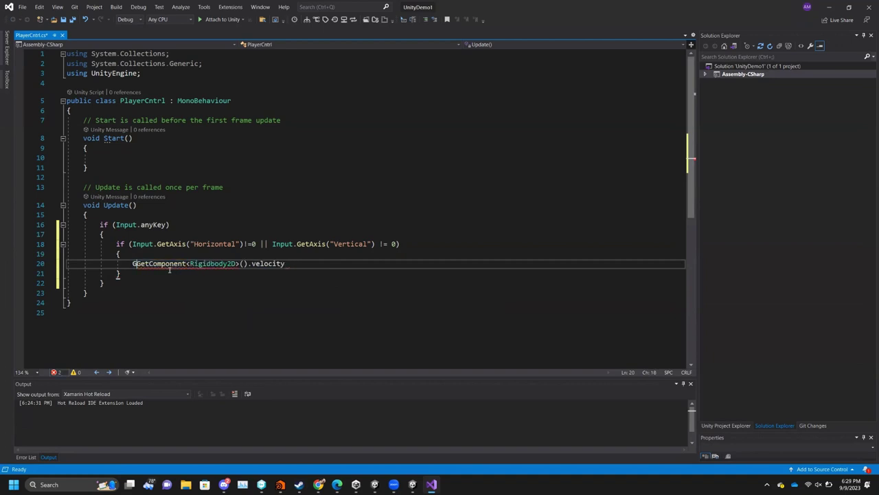
pyautogui.press('Tab')
pyautogui.press('BackSpace')
pyautogui.press('BackSpace')
pyautogui.press('BackSpace')
pyautogui.press('BackSpace')
pyautogui.press('BackSpace')
pyautogui.press('BackSpace')
pyautogui.write('ob')
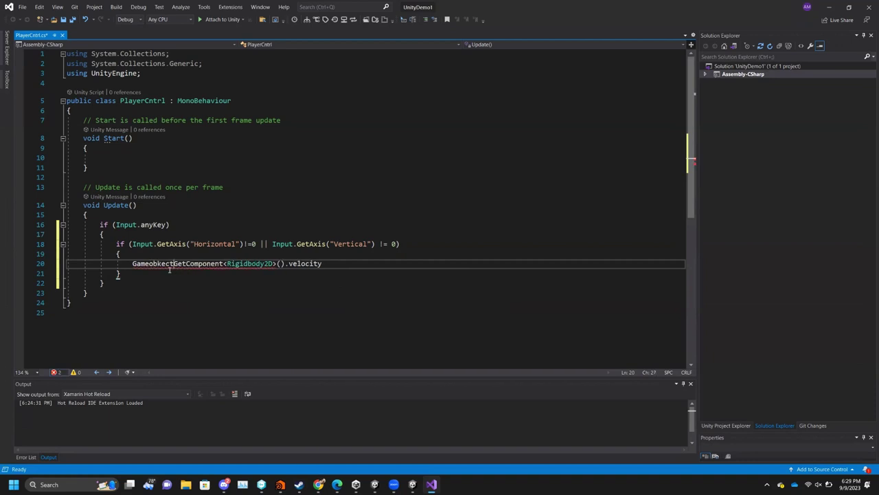
pyautogui.write('ject.')
pyautogui.click(136, 263)
pyautogui.press('BackSpace')
pyautogui.write('g')
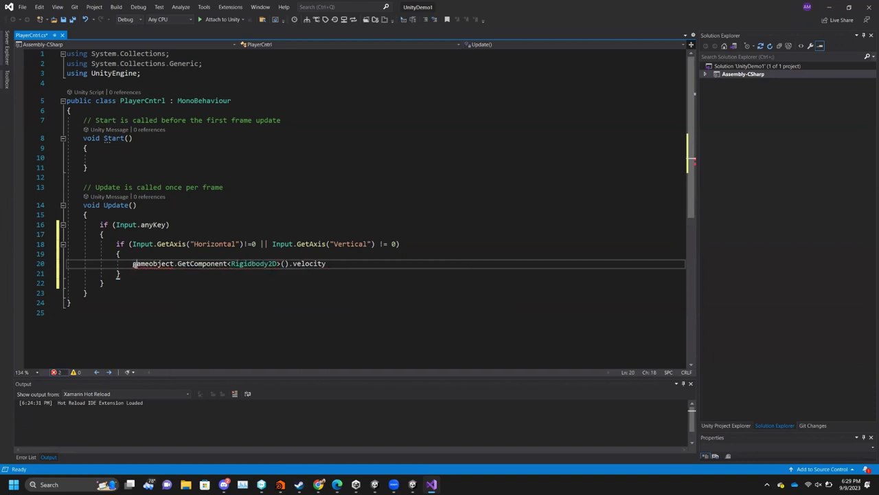
pyautogui.click(223, 286)
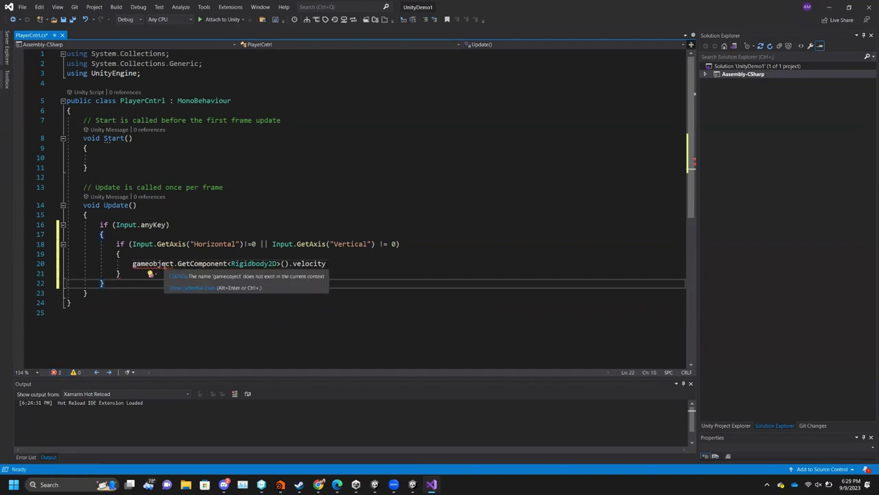
pyautogui.click(156, 263)
pyautogui.write('O')
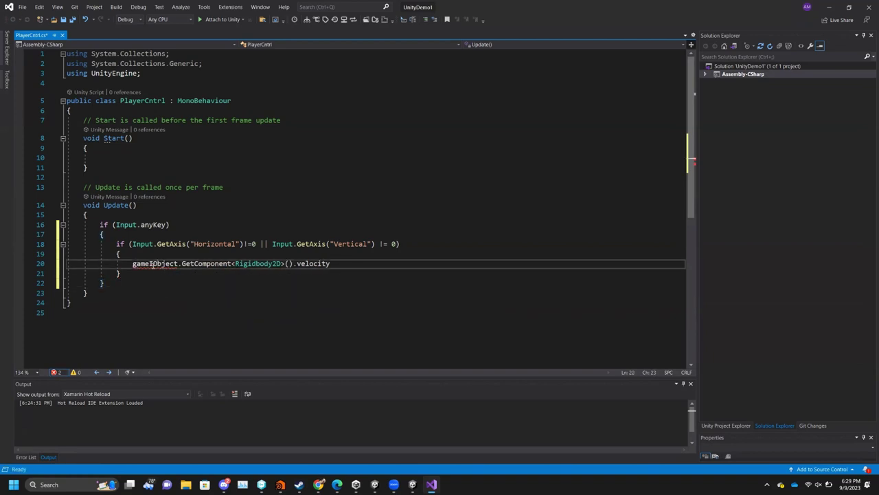
pyautogui.click(196, 285)
pyautogui.click(150, 263)
pyautogui.press('Delete')
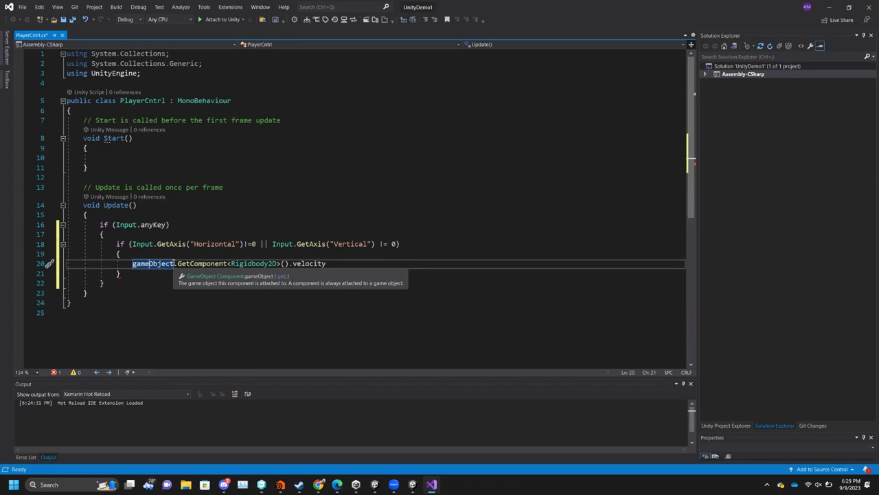
pyautogui.click(176, 264)
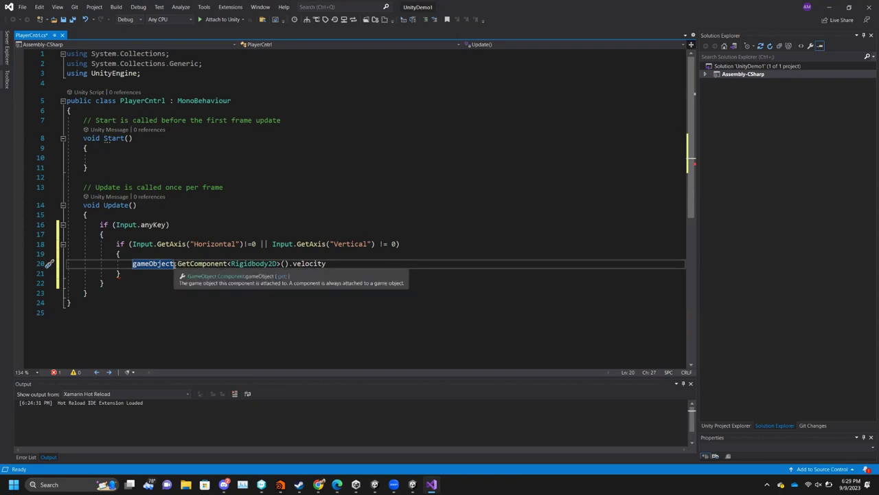
# Step: Delete the gameObject. prefix again from line 20
pyautogui.moveTo(177, 264); pyautogui.dragTo(136, 268)
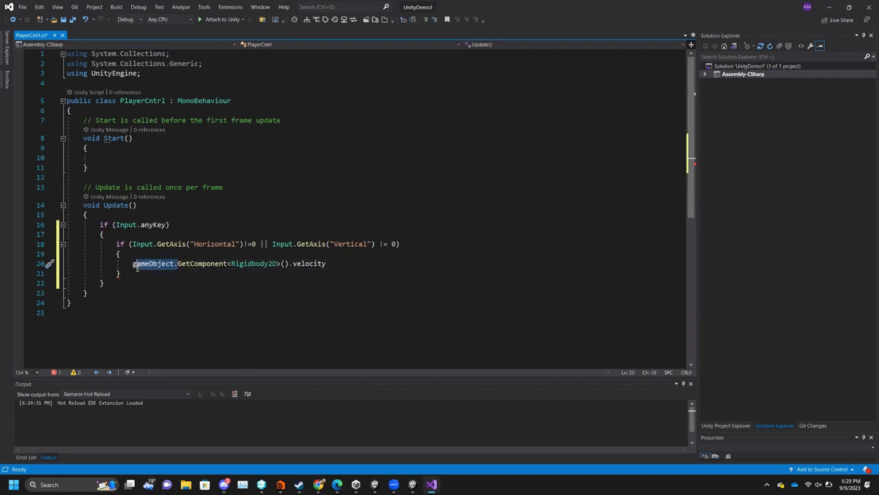
pyautogui.moveTo(227, 263); pyautogui.dragTo(177, 264)
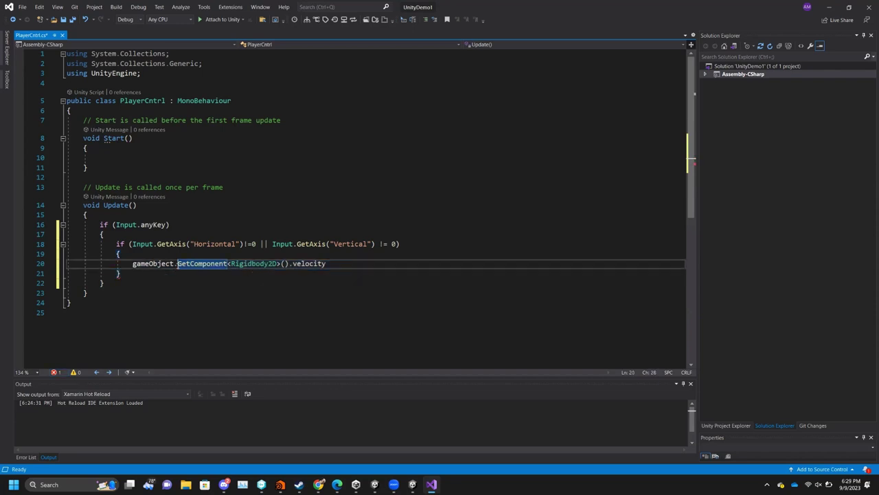
pyautogui.press('Left')
pyautogui.press('BackSpace')
pyautogui.press('BackSpace')
pyautogui.press('BackSpace')
pyautogui.press('BackSpace')
pyautogui.press('BackSpace')
pyautogui.press('BackSpace')
pyautogui.press('BackSpace')
pyautogui.press('BackSpace')
pyautogui.press('BackSpace')
pyautogui.press('BackSpace')
pyautogui.press('BackSpace')
pyautogui.press('BackSpace')
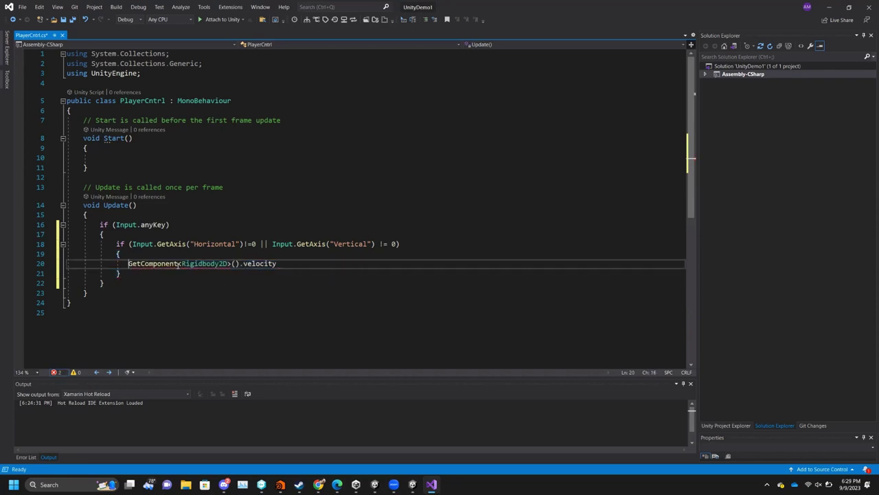
pyautogui.click(303, 252)
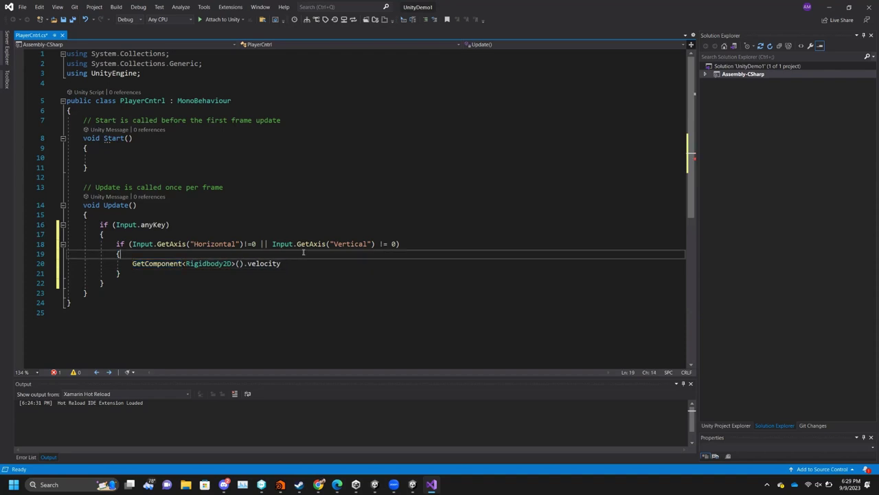
# Step: Assign the velocity = new Vector2( on line 20
pyautogui.click(303, 264)
pyautogui.write('=')
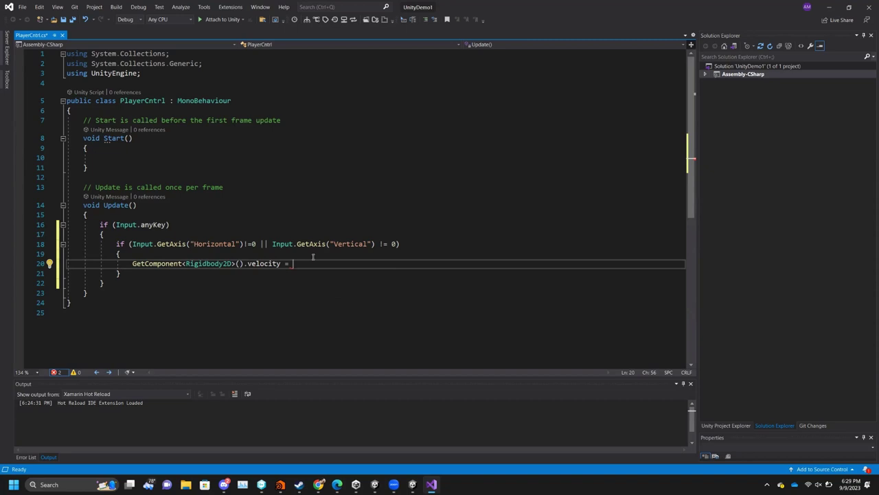
pyautogui.write('new Vector')
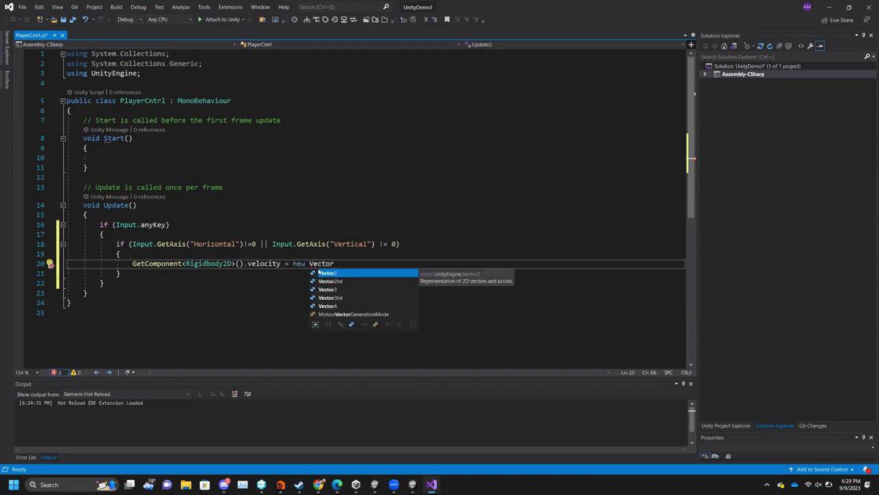
pyautogui.press('Tab')
pyautogui.write('(')
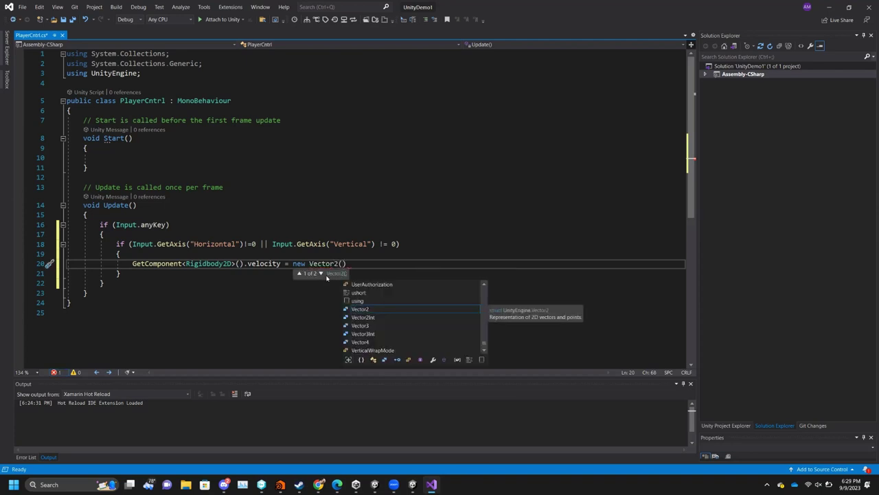
pyautogui.press('Escape')
# Step: Fill the Vector2 with Input.GetAxis("Horizontal") and Input.GetAxis("Vertical"), ending with a semicolon
pyautogui.moveTo(133, 244); pyautogui.dragTo(242, 244)
pyautogui.hotkey('ctrl', 'c')
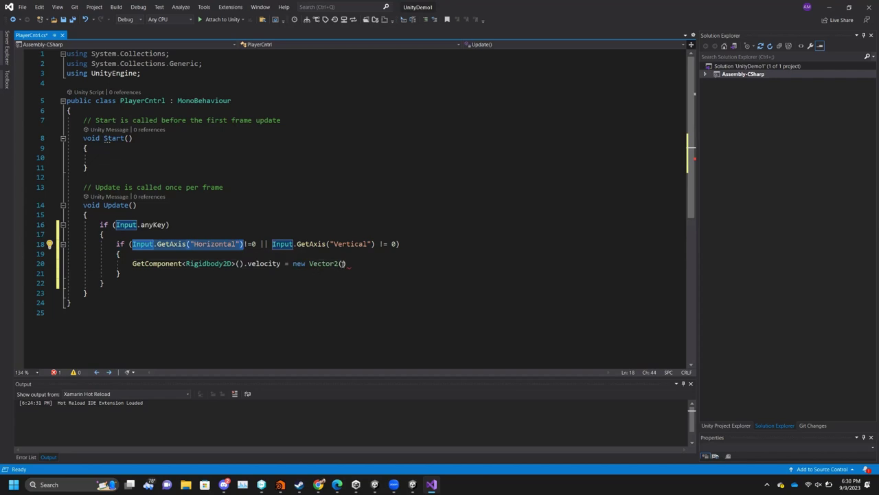
pyautogui.click(342, 263)
pyautogui.hotkey('ctrl', 'v')
pyautogui.write(',')
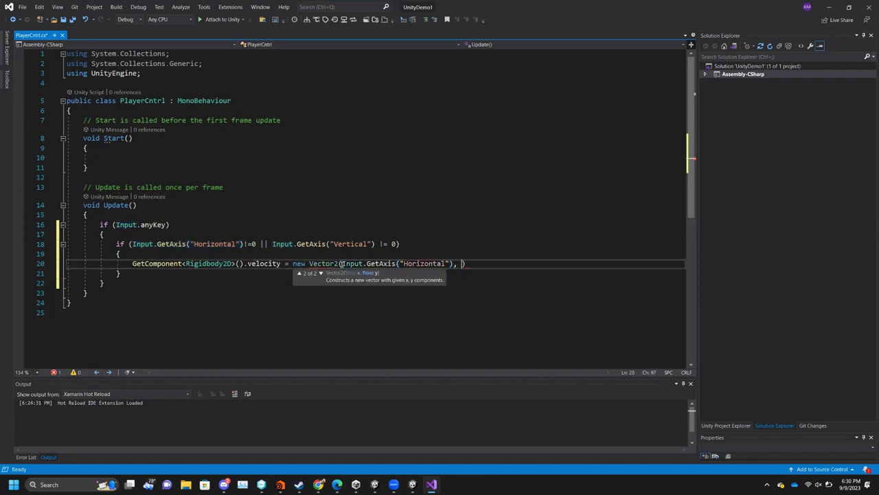
pyautogui.moveTo(272, 244); pyautogui.dragTo(374, 244)
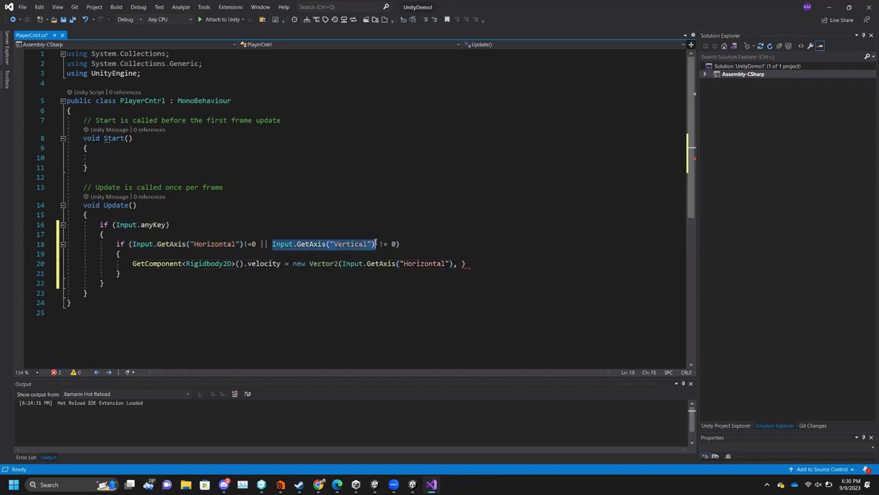
pyautogui.click(462, 263)
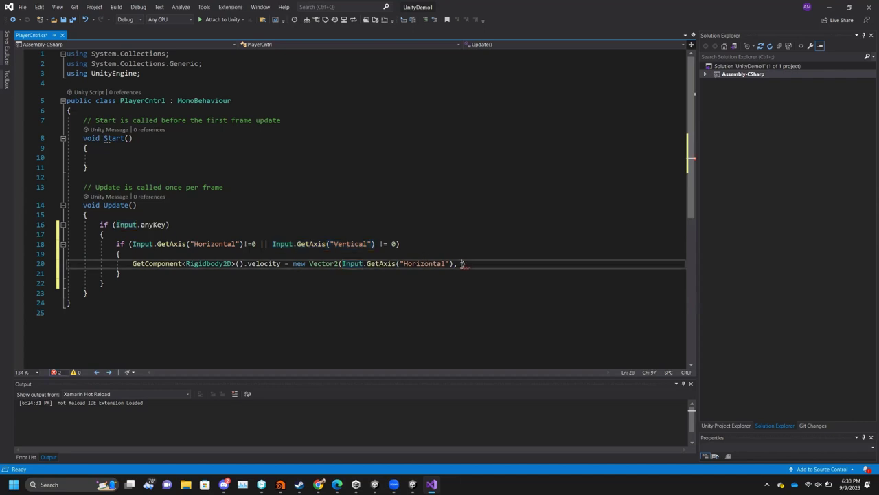
pyautogui.hotkey('ctrl', 'v')
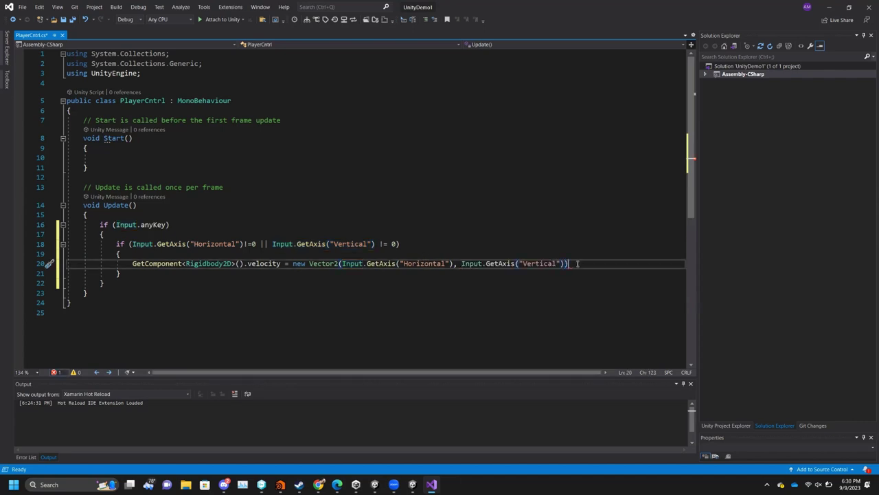
pyautogui.write(';')
# Step: Save and build the PlayerCntrl script, then switch to Unity
pyautogui.hotkey('ctrl', 's')
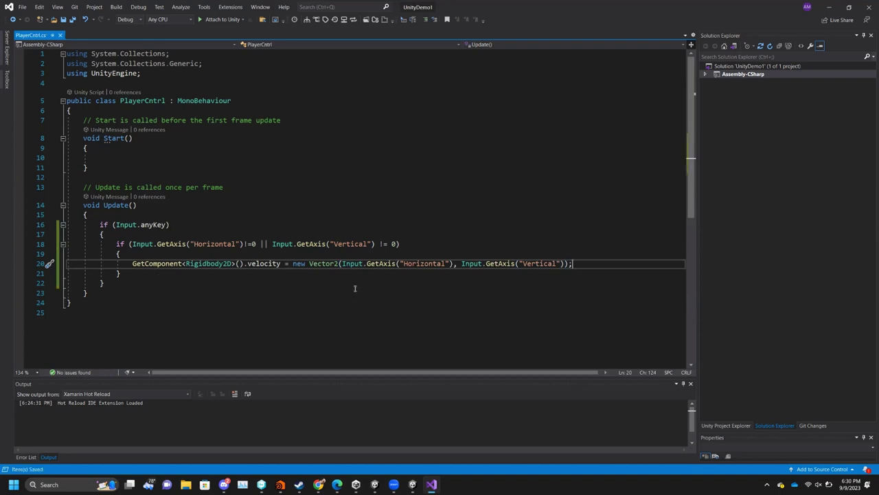
pyautogui.hotkey('ctrl', 'shift', 'b')
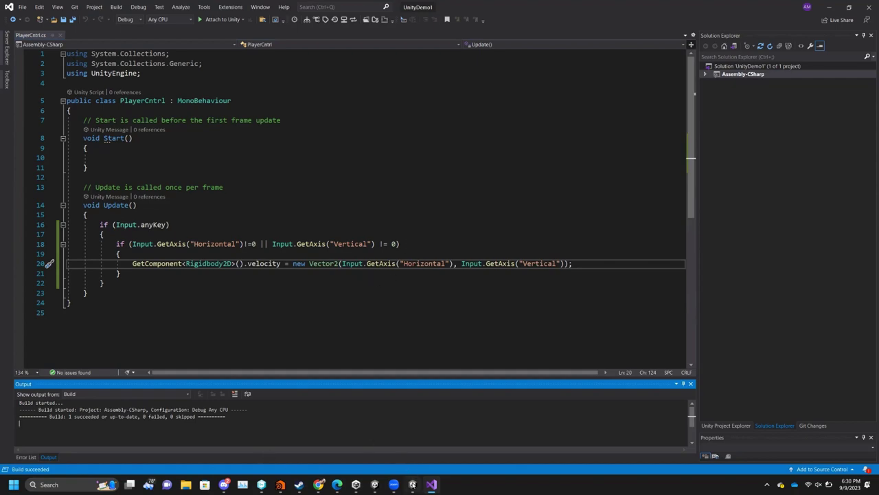
pyautogui.hotkey('alt', 'Tab')
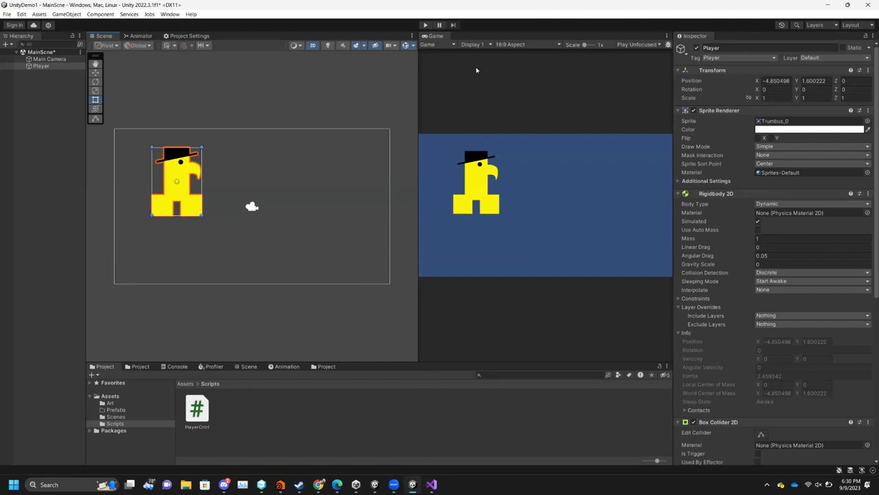
# Step: Run the game, steer the Player with W, A, S and D, then stop and return to Visual Studio
pyautogui.click(427, 26)
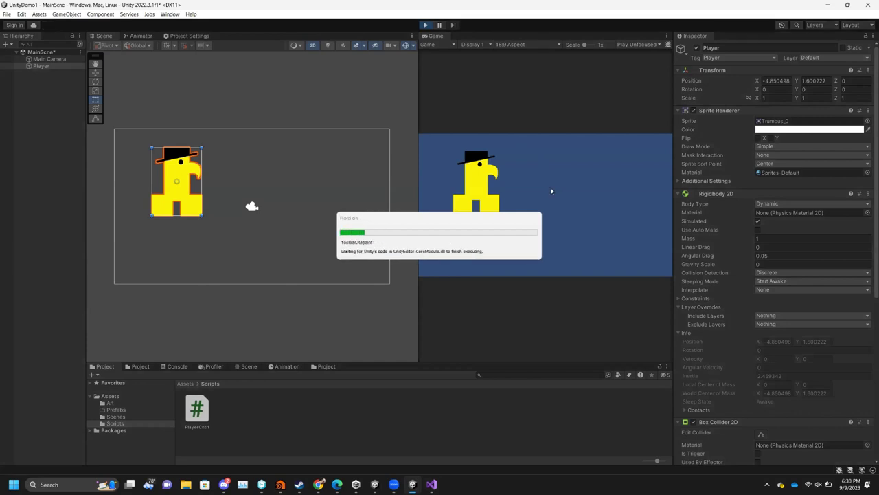
pyautogui.press('d')
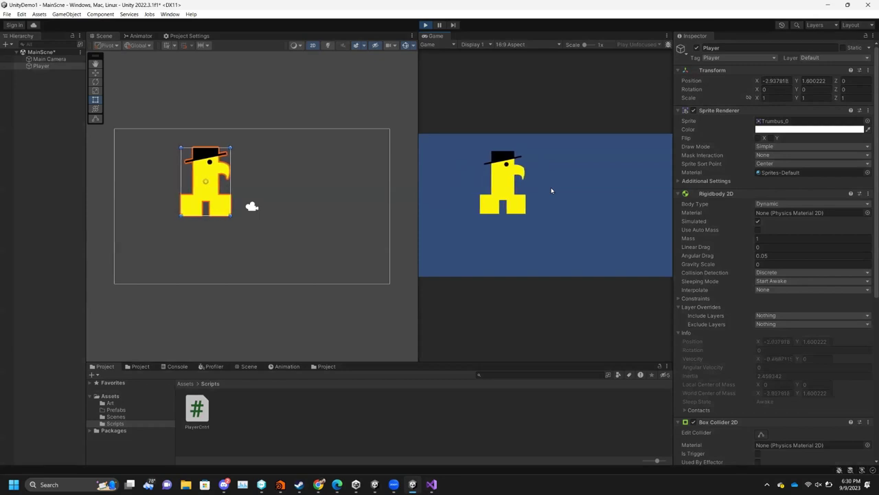
pyautogui.press('a')
pyautogui.press('s')
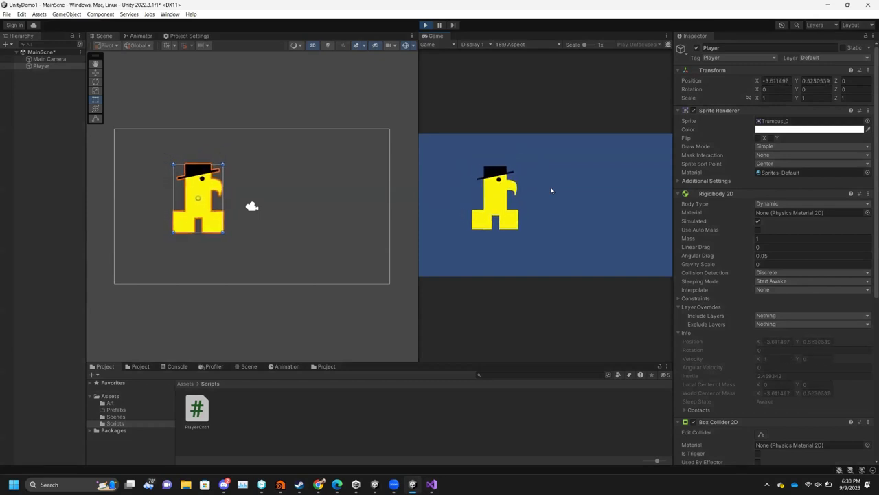
pyautogui.press('w')
pyautogui.press('a')
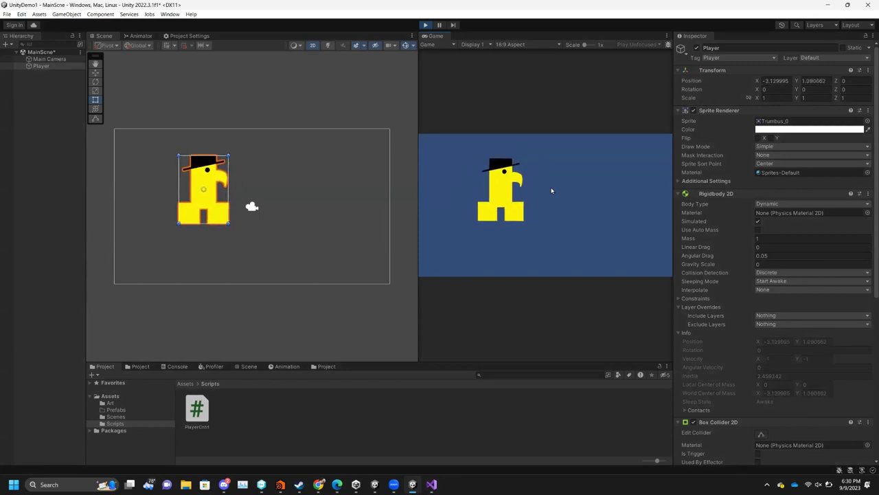
pyautogui.press('s')
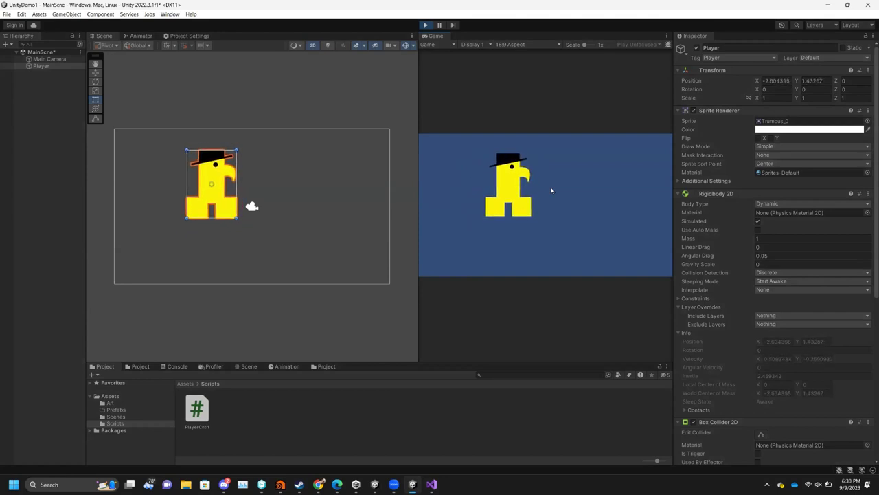
pyautogui.press('d')
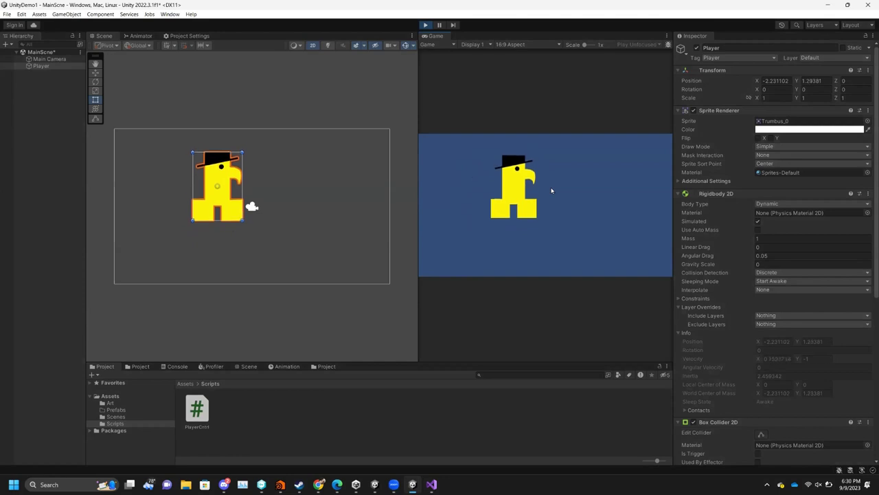
pyautogui.press('s')
pyautogui.press('d')
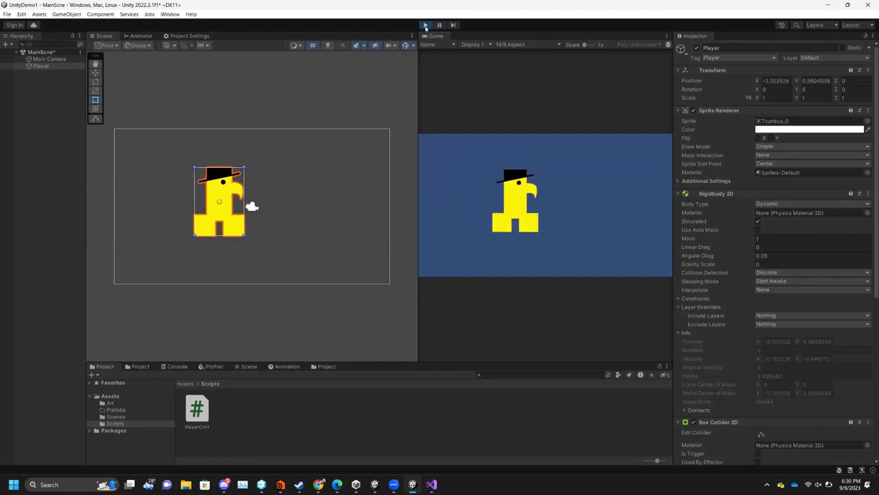
pyautogui.press('s')
pyautogui.press('a')
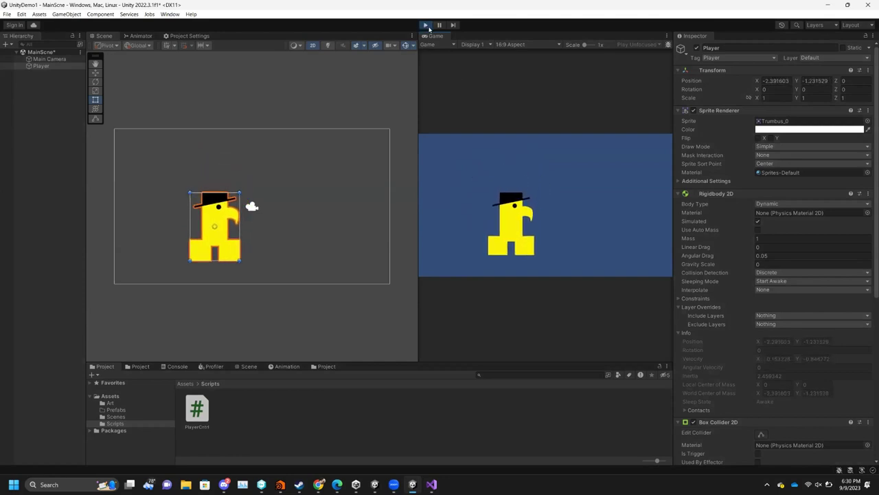
pyautogui.press('s')
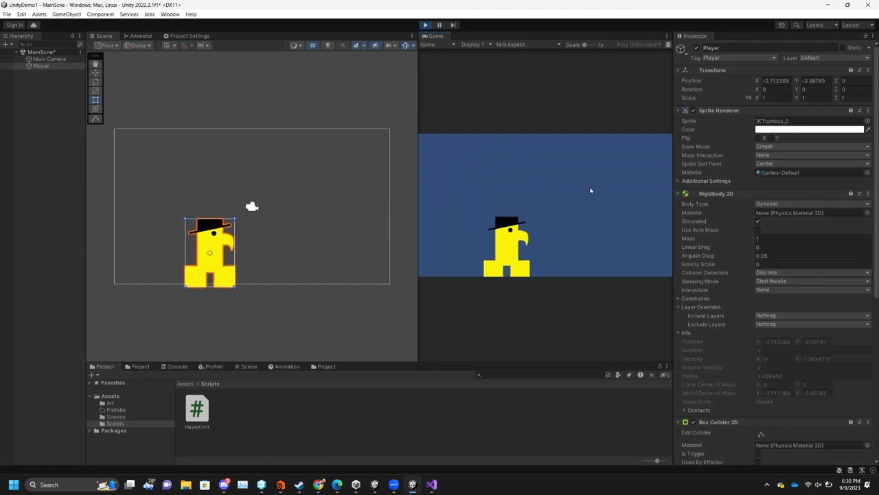
pyautogui.press('w')
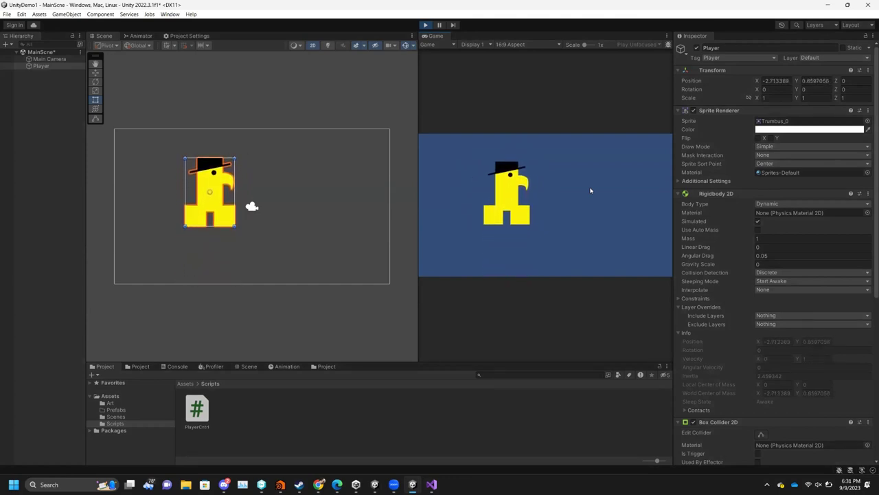
pyautogui.click(425, 25)
pyautogui.click(432, 484)
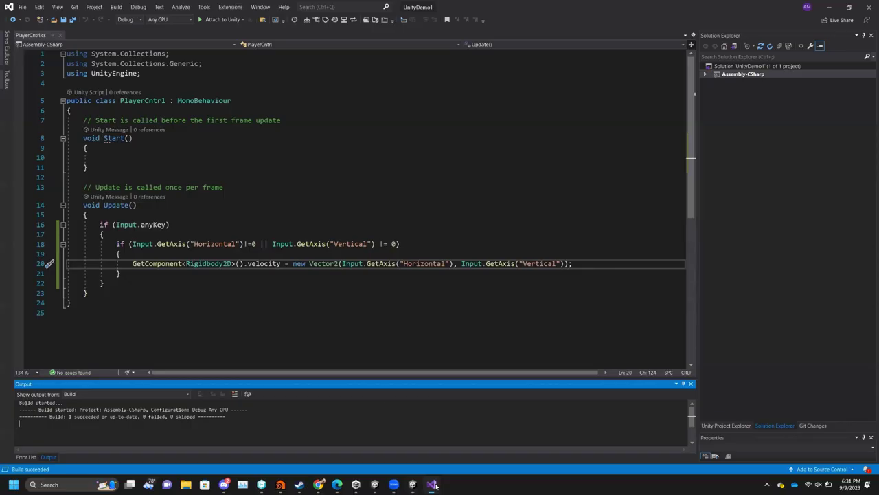
# Step: Add a new line setting GetComponent<Rigidbody2D>().velocity = new Vector2(0,0) below the if block
pyautogui.click(112, 284)
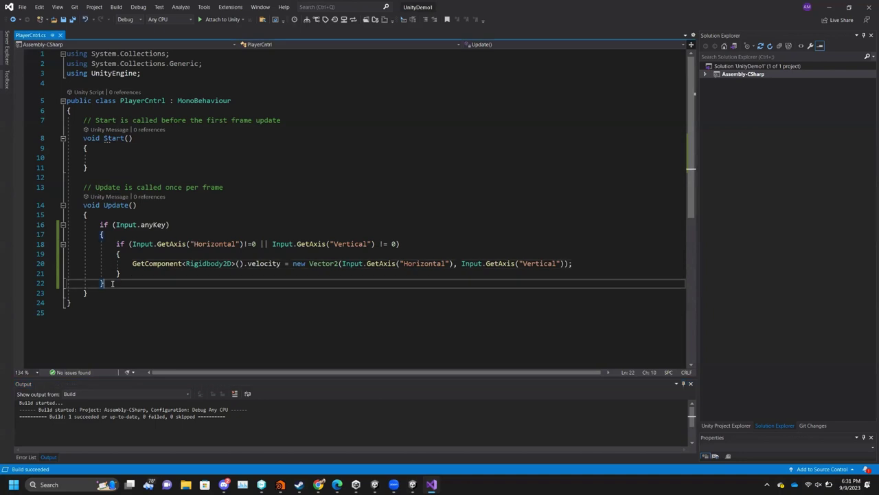
pyautogui.press('Return')
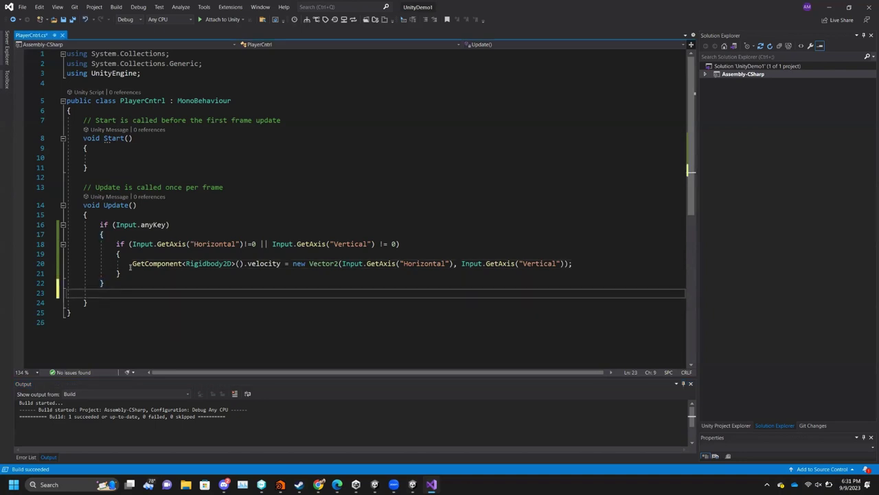
pyautogui.moveTo(130, 263); pyautogui.dragTo(278, 261)
pyautogui.hotkey('ctrl', 'c')
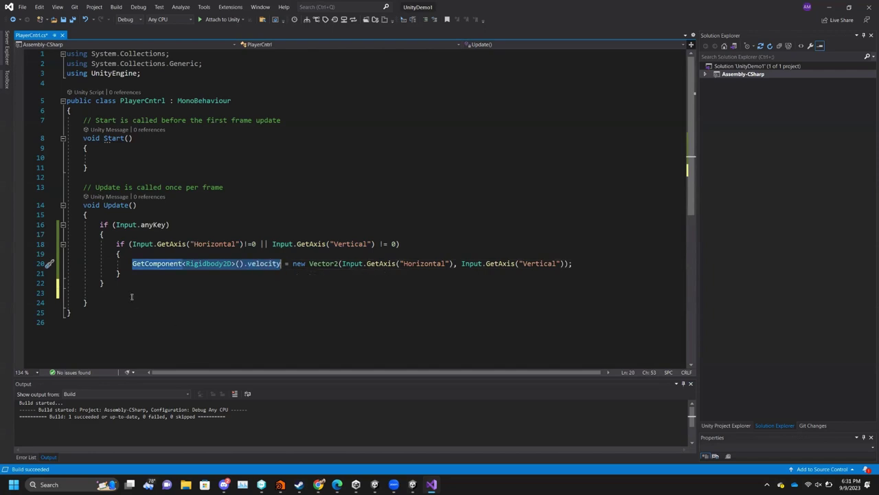
pyautogui.click(130, 294)
pyautogui.hotkey('ctrl', 'v')
pyautogui.write('= ')
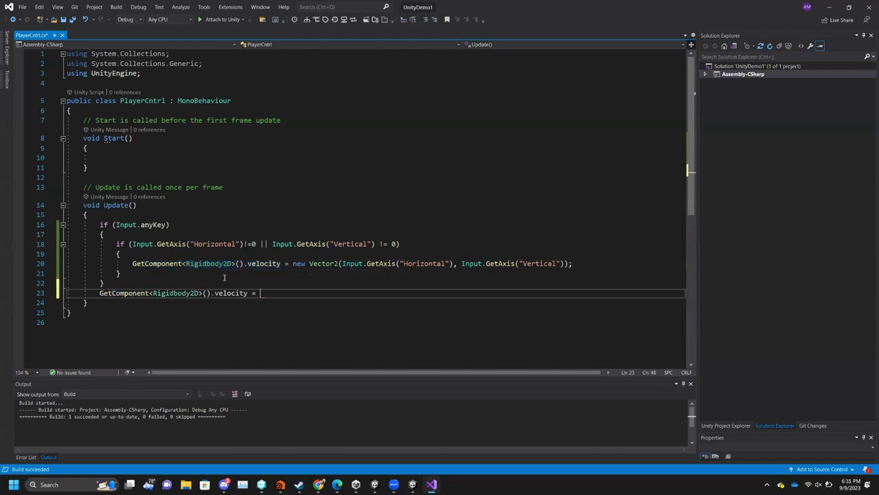
pyautogui.write('0;')
pyautogui.press('Left')
pyautogui.press('BackSpace')
pyautogui.write('new ')
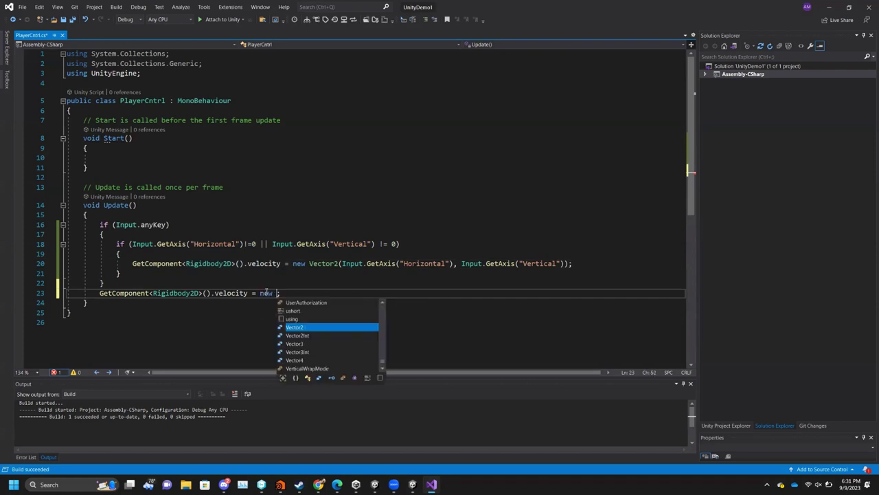
pyautogui.write('Vector2')
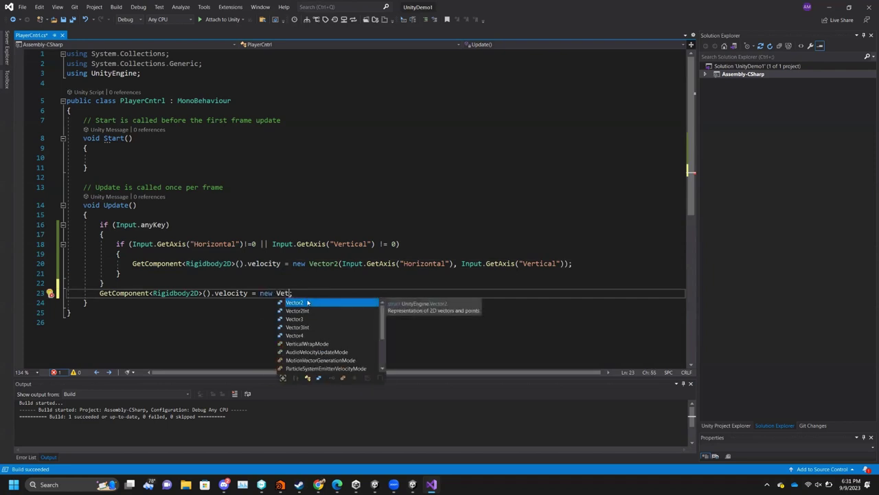
pyautogui.write('(0,0')
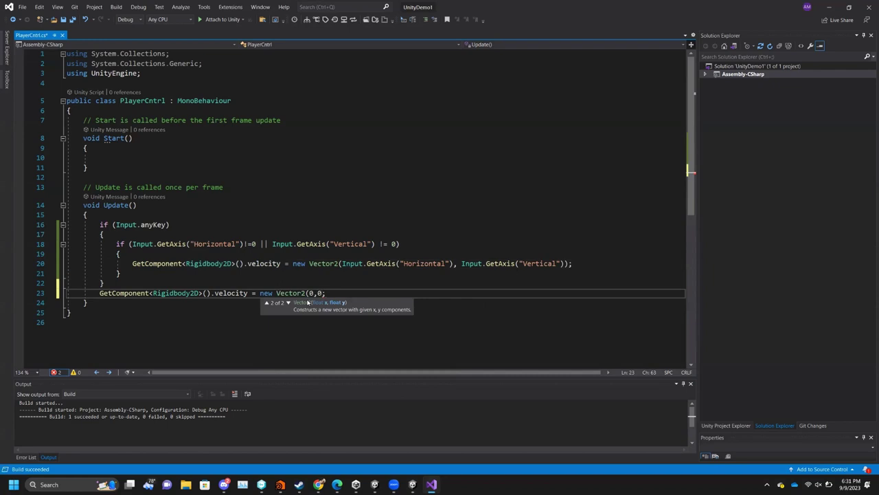
pyautogui.write(')')
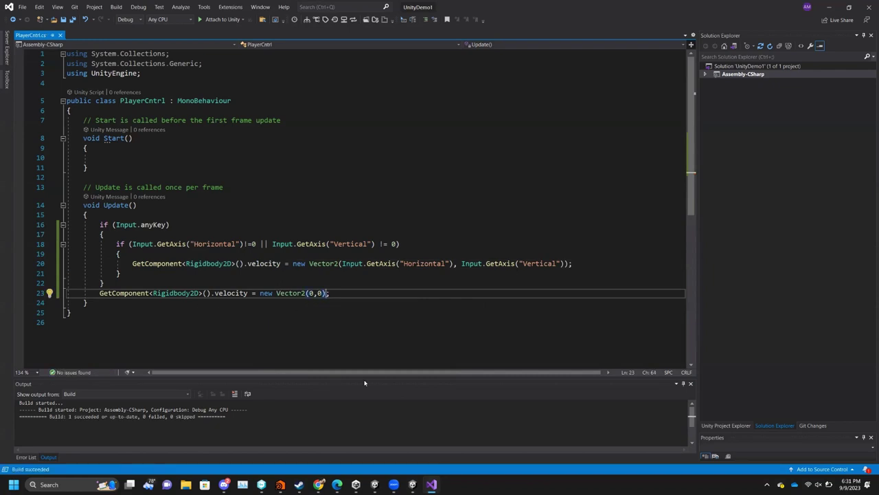
# Step: Wrap the zero-velocity line in an else block, save PlayerCntrl, and return to Unity
pyautogui.click(108, 282)
pyautogui.write('else')
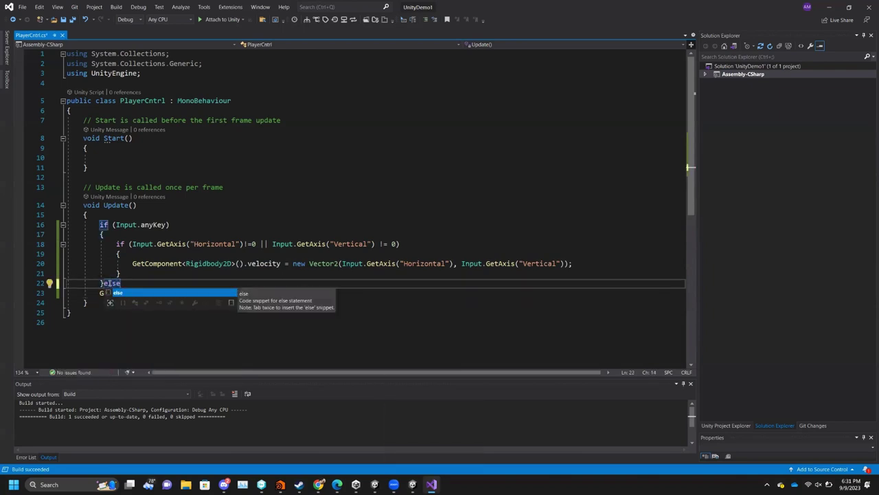
pyautogui.press('Tab')
pyautogui.press('Tab')
pyautogui.press('Down')
pyautogui.press('BackSpace')
pyautogui.press('BackSpace')
pyautogui.press('BackSpace')
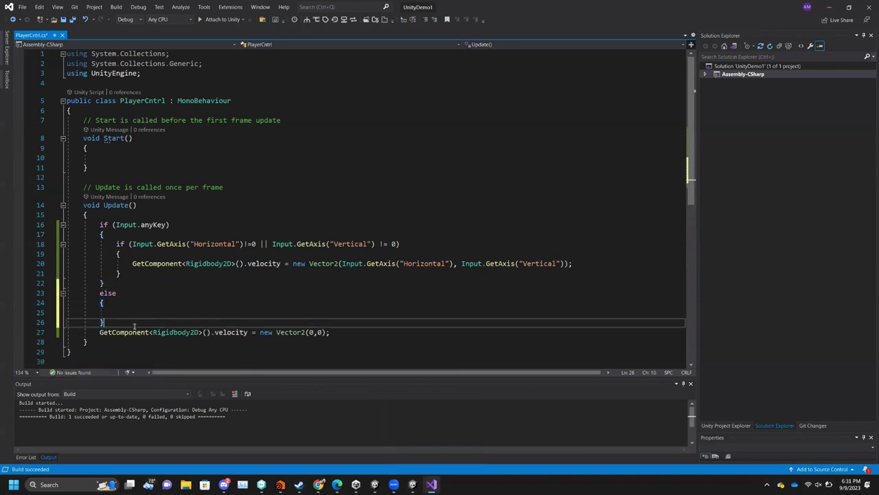
pyautogui.press('BackSpace')
pyautogui.press('BackSpace')
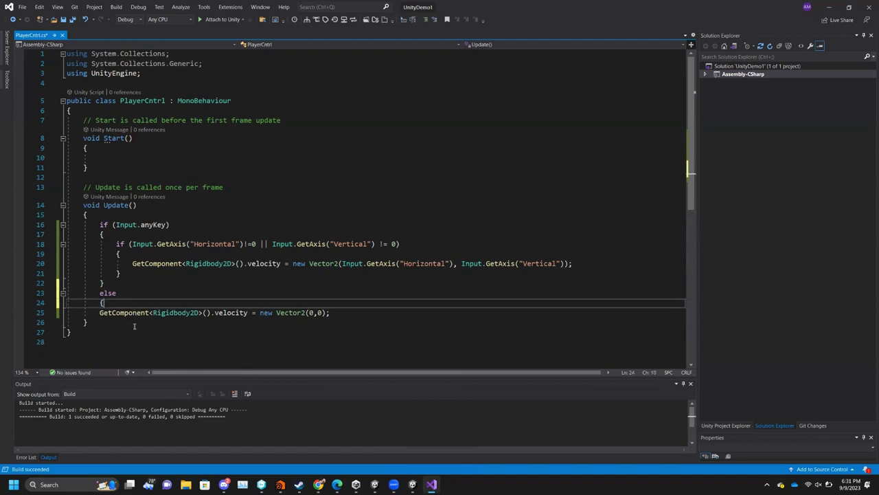
pyautogui.press('Down')
pyautogui.press('End')
pyautogui.press('Return')
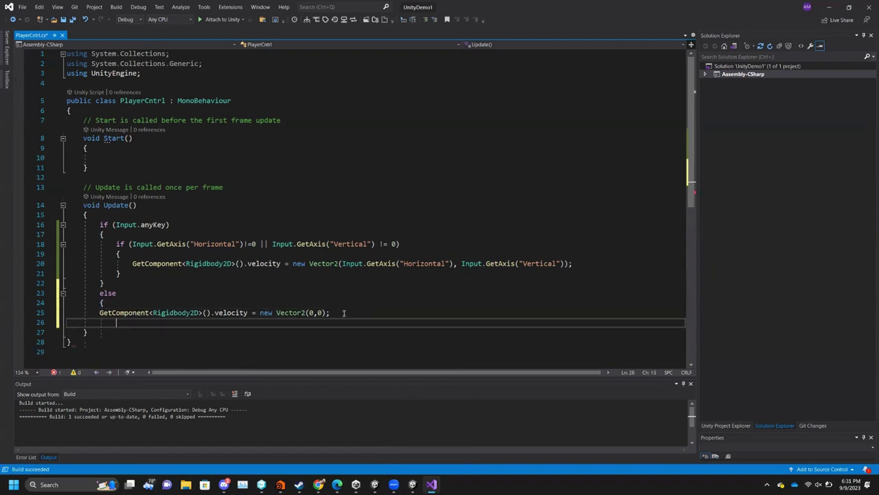
pyautogui.write('}')
pyautogui.hotkey('ctrl', 's')
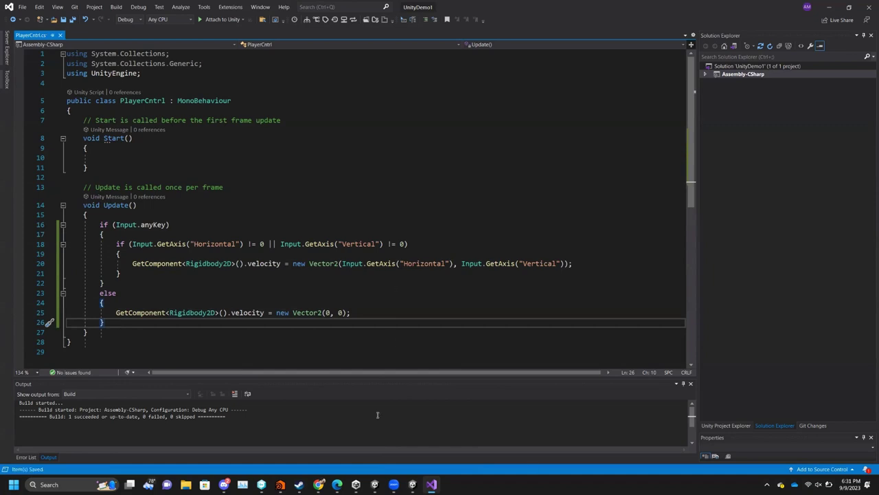
pyautogui.click(431, 484)
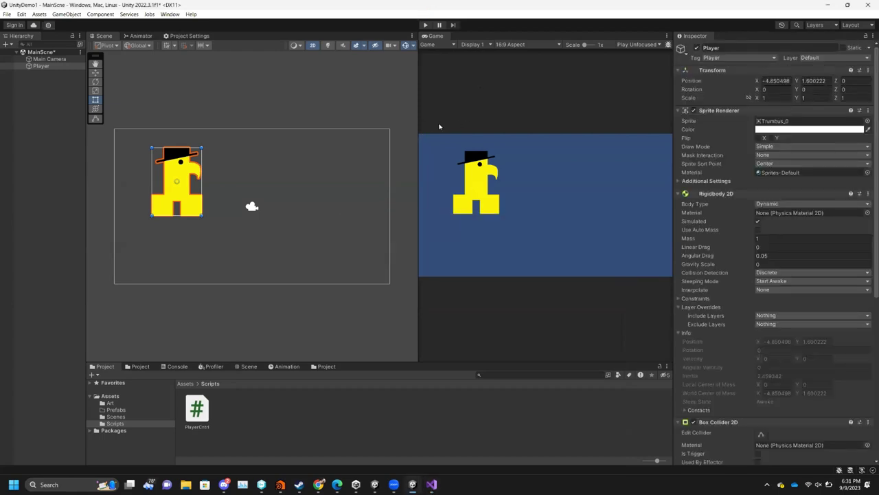
pyautogui.click(426, 26)
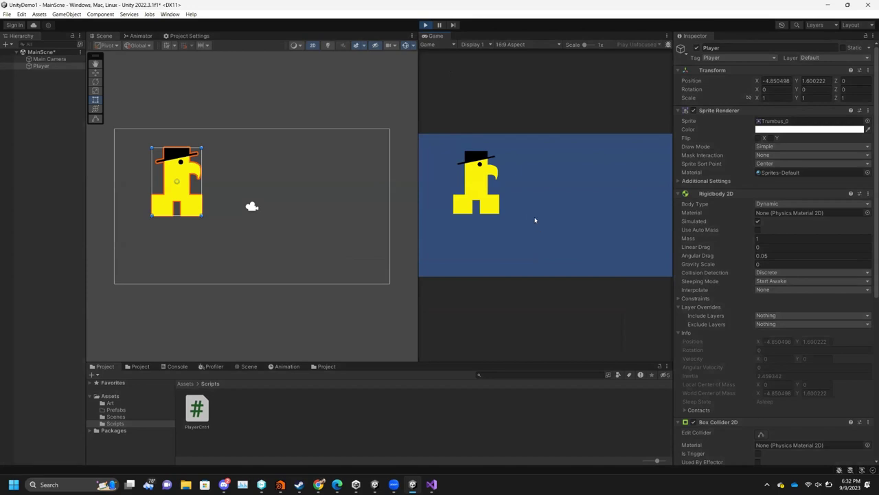
pyautogui.press('s')
pyautogui.press('d')
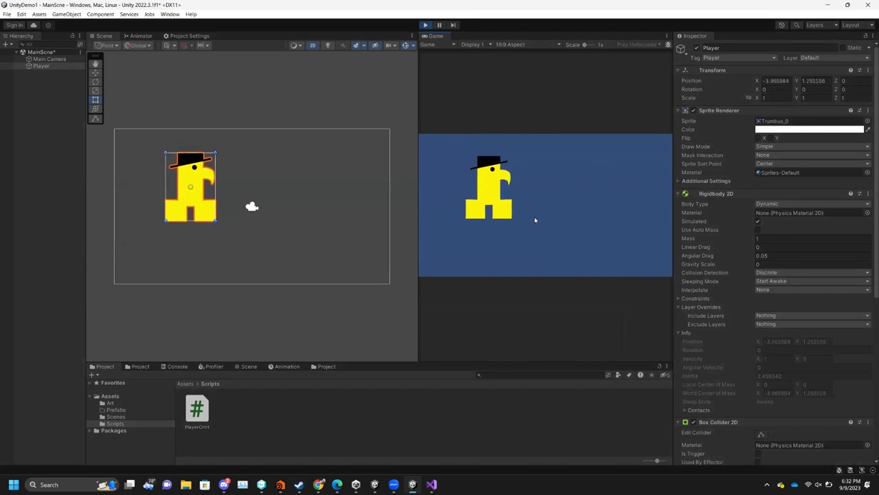
pyautogui.press('w')
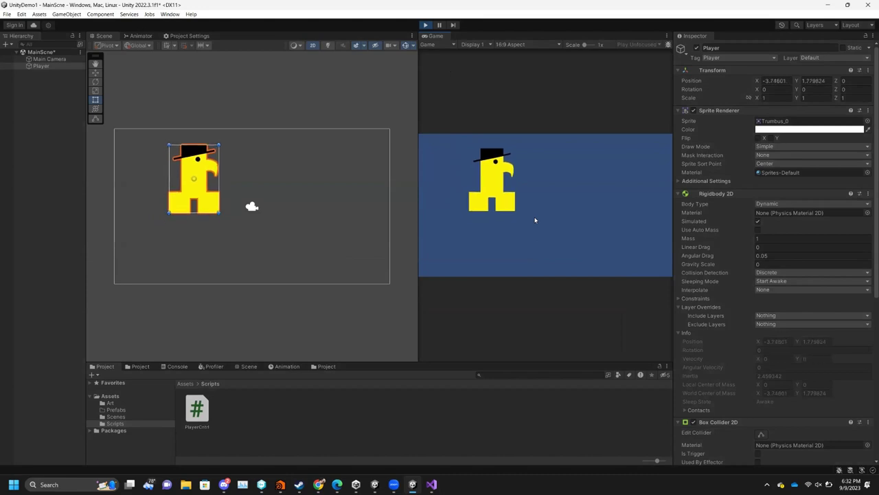
pyautogui.click(426, 24)
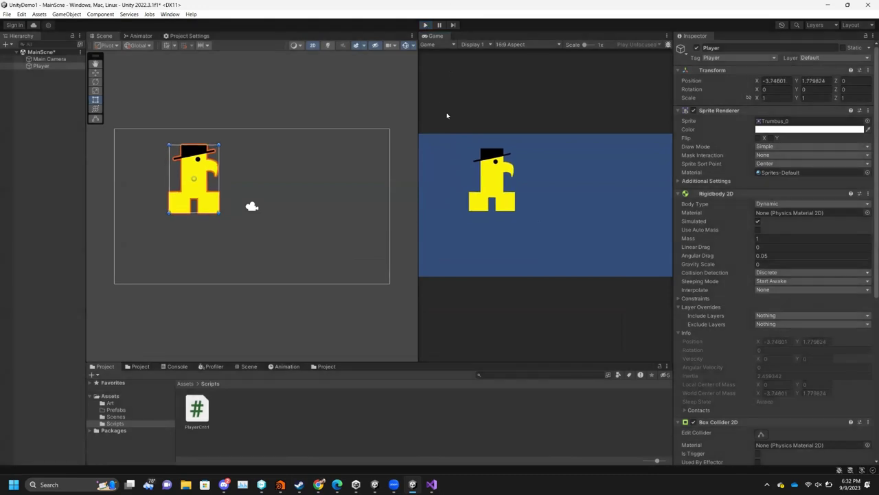
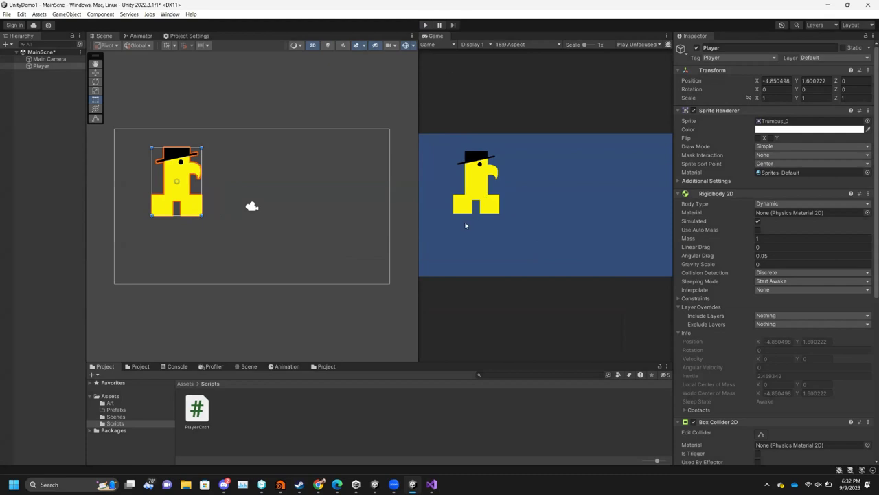
# Step: Import the TrubmusWalkCycle image from Documents into Assets/Art with Import New Asset
pyautogui.click(282, 415)
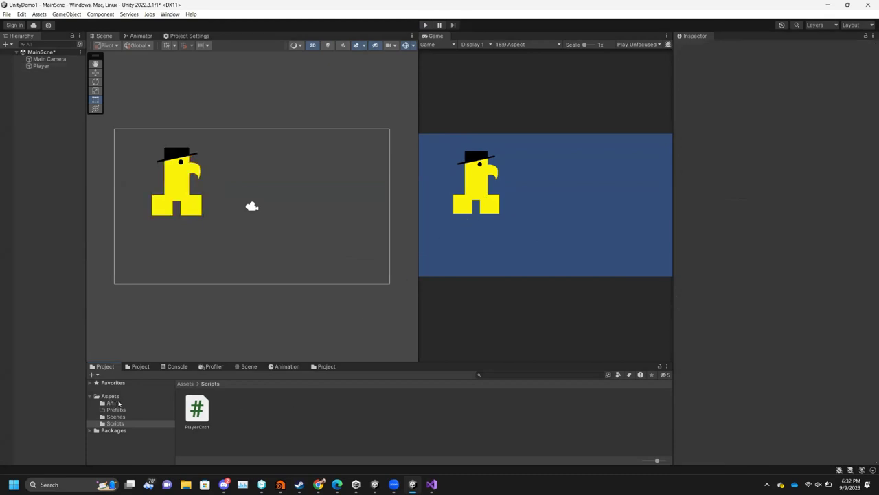
pyautogui.click(111, 402)
pyautogui.rightClick(240, 411)
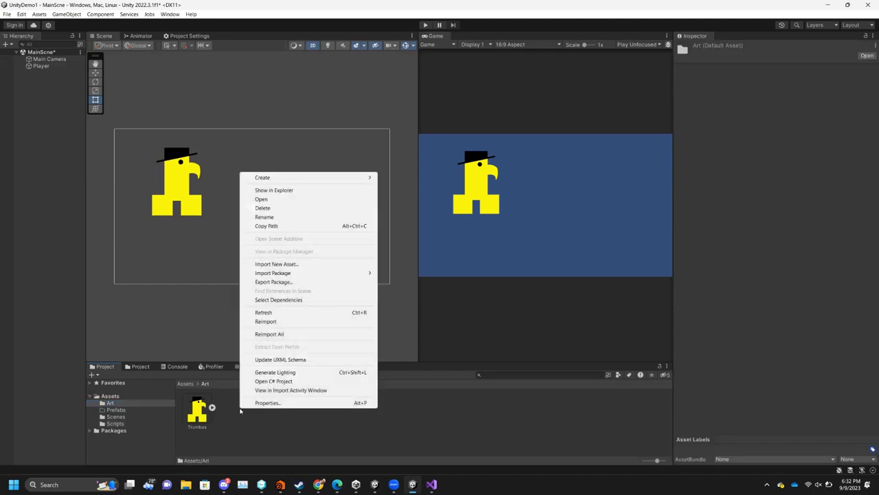
pyautogui.click(290, 265)
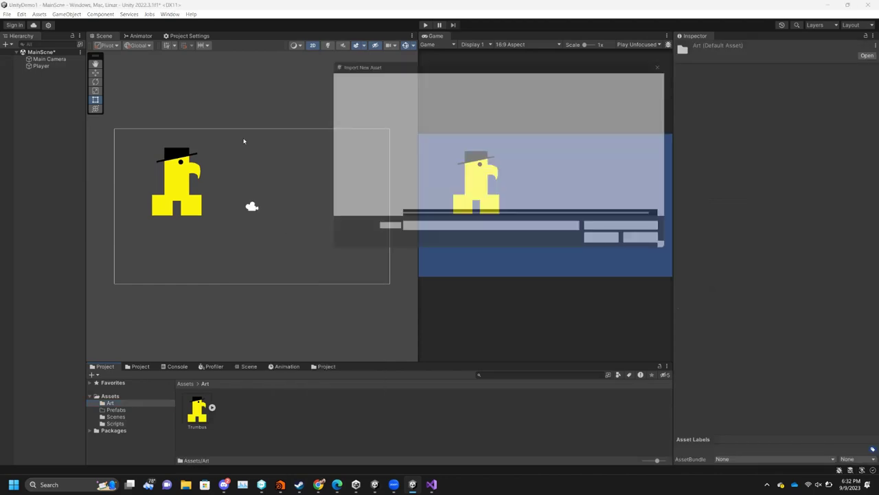
pyautogui.scroll(-2, 344, 124)
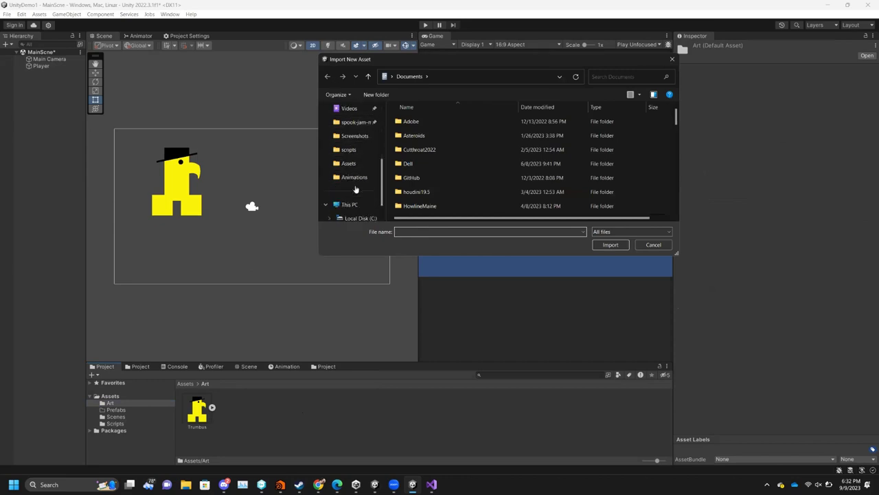
pyautogui.scroll(3, 365, 152)
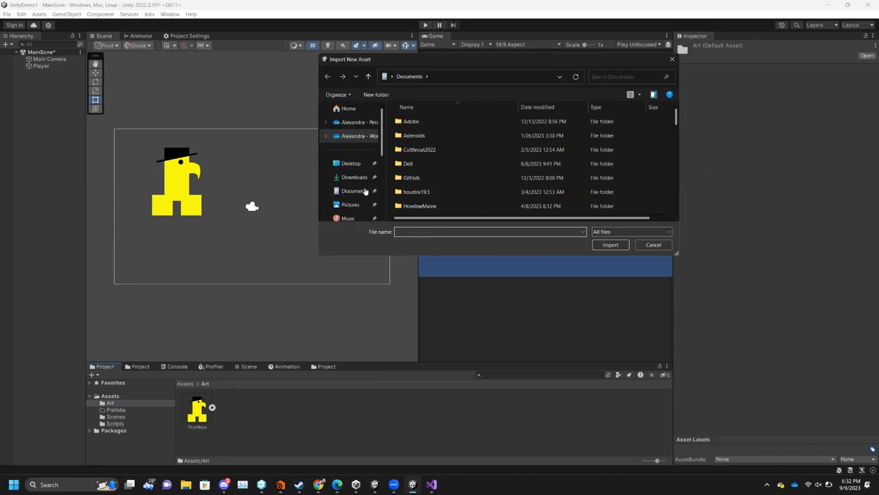
pyautogui.click(354, 192)
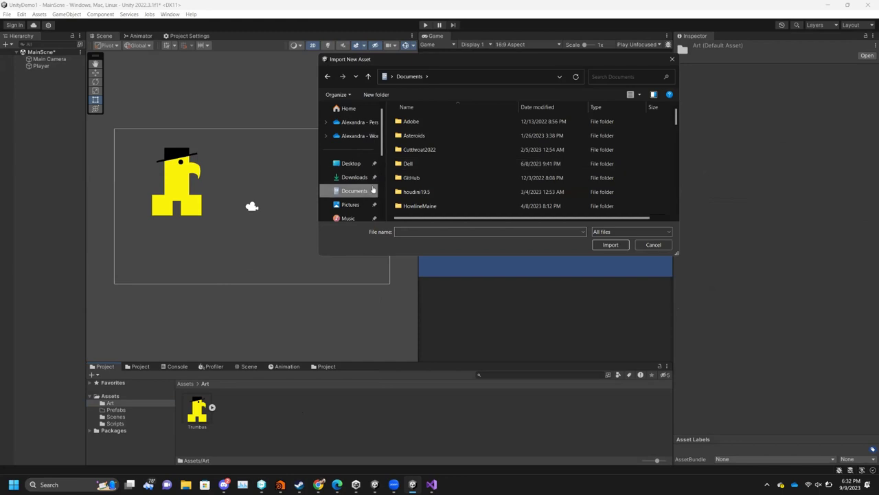
pyautogui.scroll(-10, 419, 172)
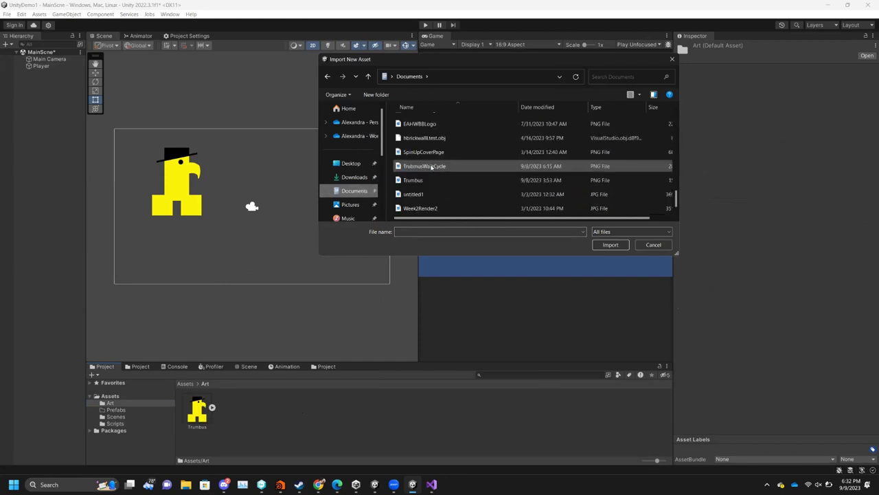
pyautogui.doubleClick(432, 167)
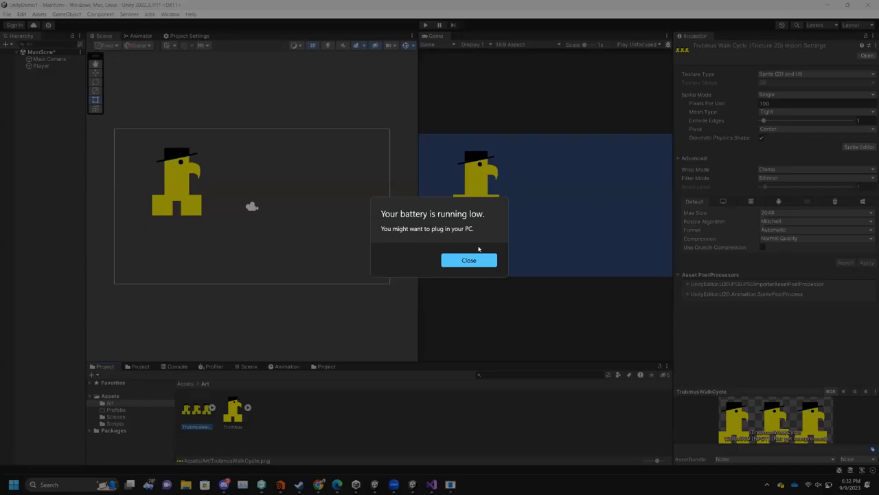
# Step: Set TrubmusWalkCycle's Sprite Mode to Multiple, apply it, and open it in the Sprite Editor
pyautogui.click(478, 259)
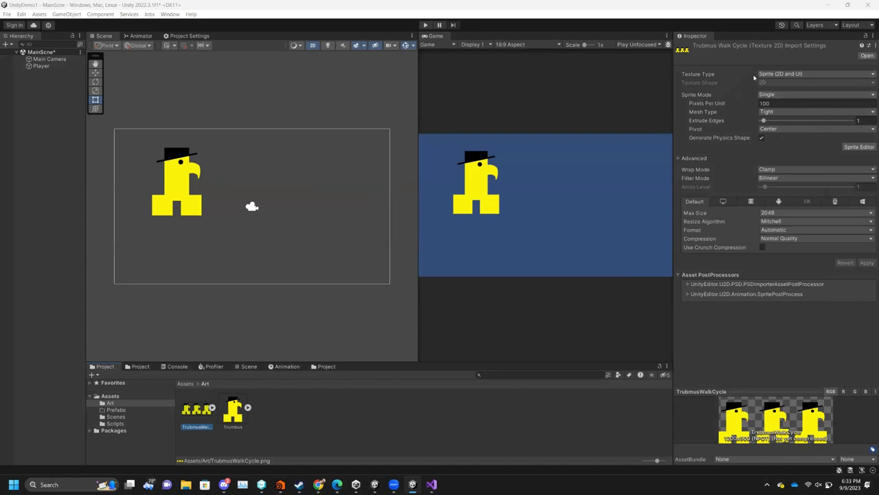
pyautogui.click(766, 96)
pyautogui.click(764, 114)
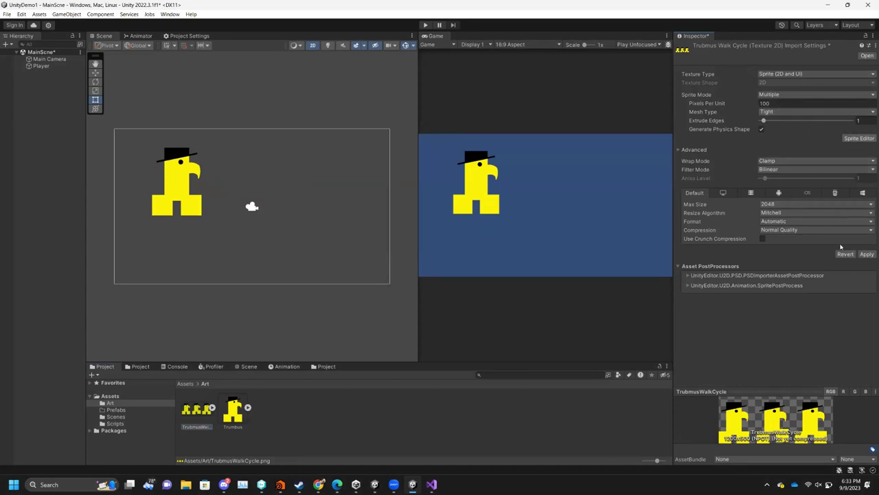
pyautogui.click(866, 254)
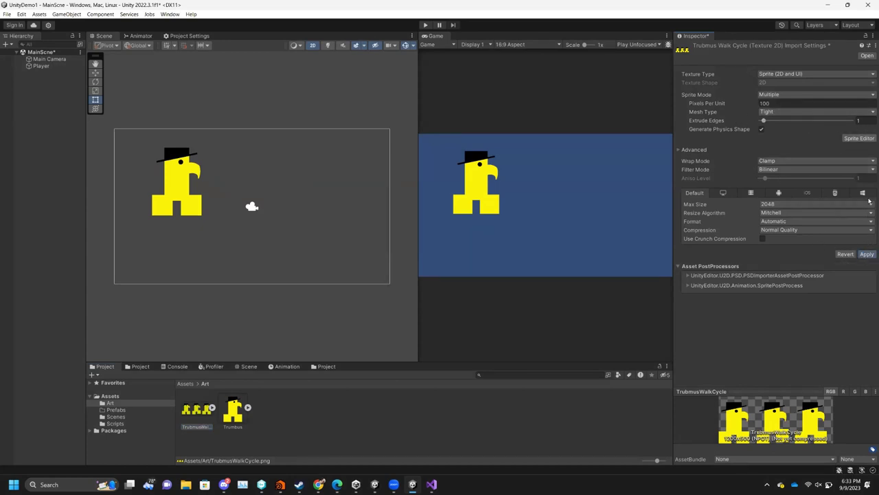
pyautogui.click(855, 139)
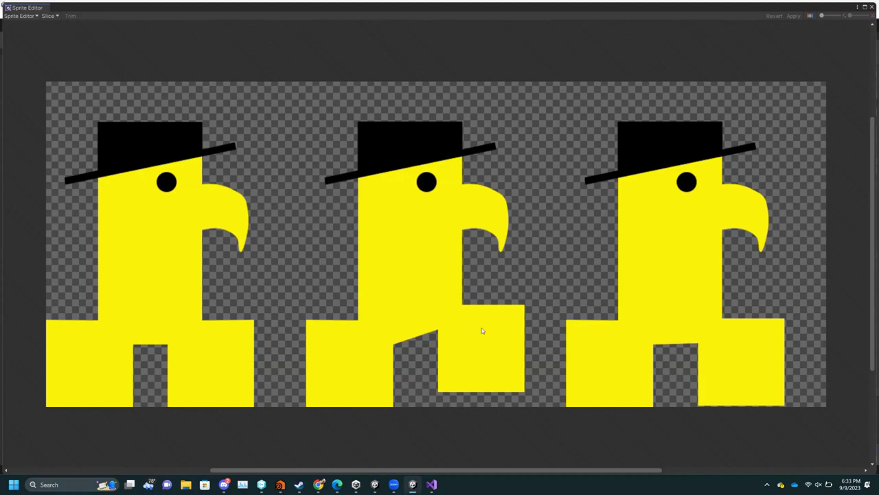
# Step: Slice the sheet by Grid By Cell Count into 3 columns, apply, and close the Sprite Editor
pyautogui.click(49, 15)
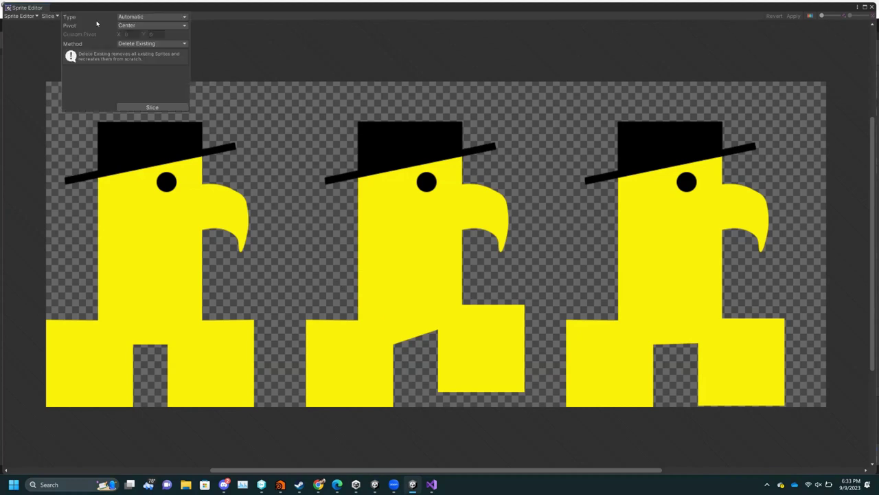
pyautogui.click(151, 107)
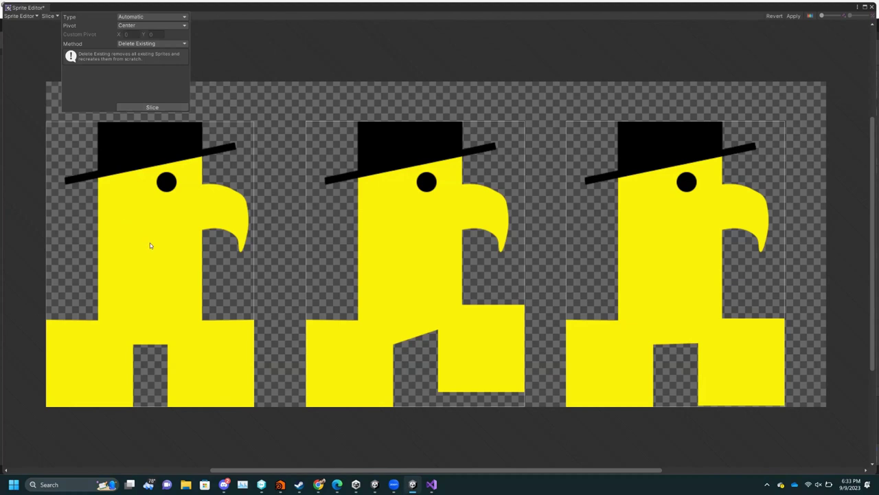
pyautogui.click(151, 16)
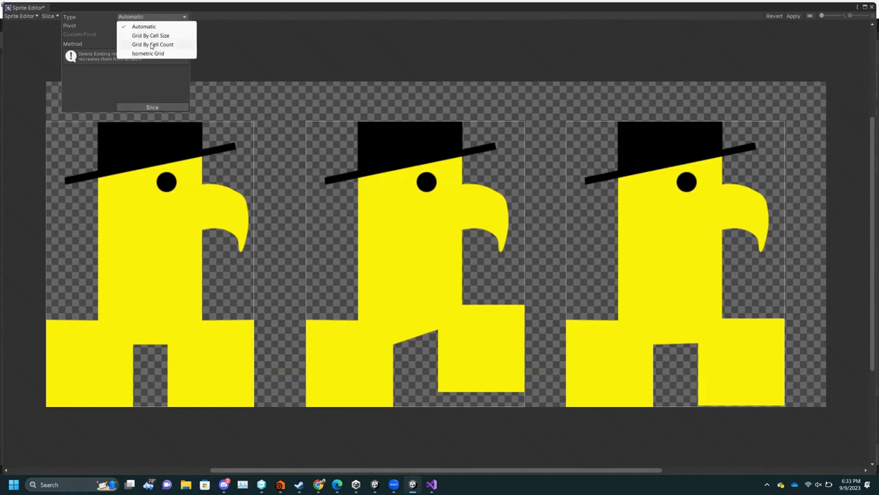
pyautogui.click(133, 45)
pyautogui.click(134, 26)
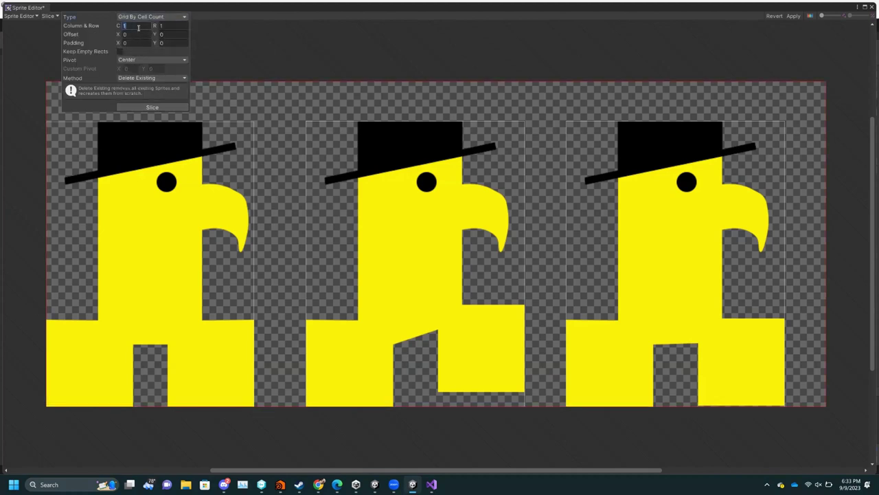
pyautogui.write('3')
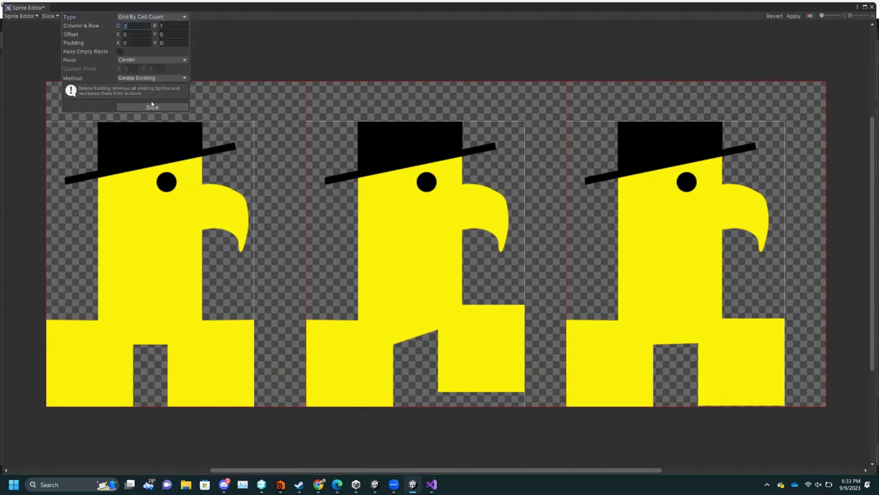
pyautogui.click(152, 107)
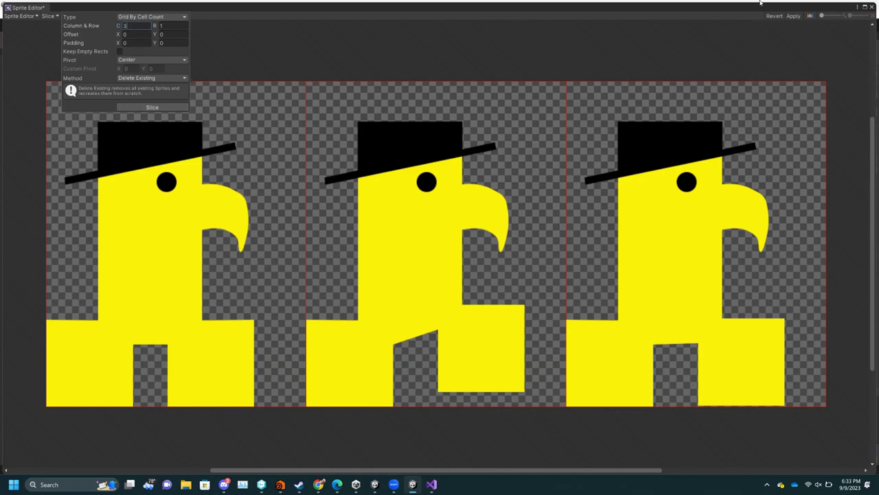
pyautogui.click(793, 16)
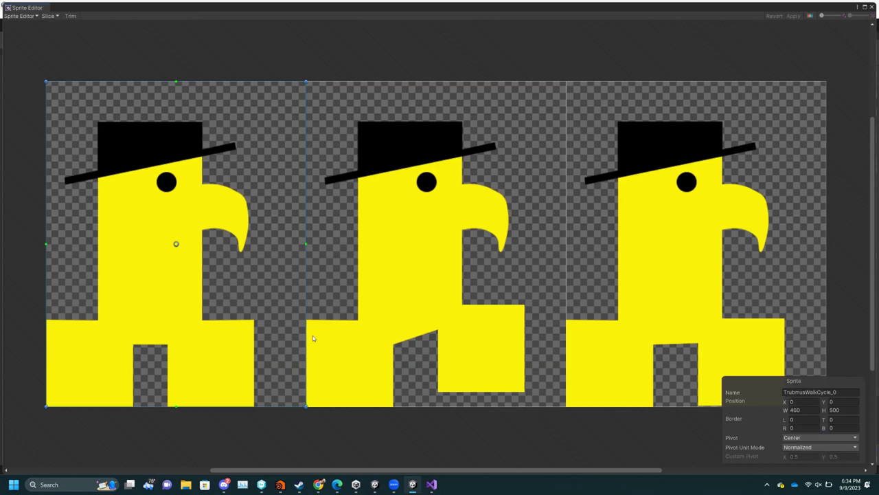
pyautogui.hotkey('ctrl', 'w')
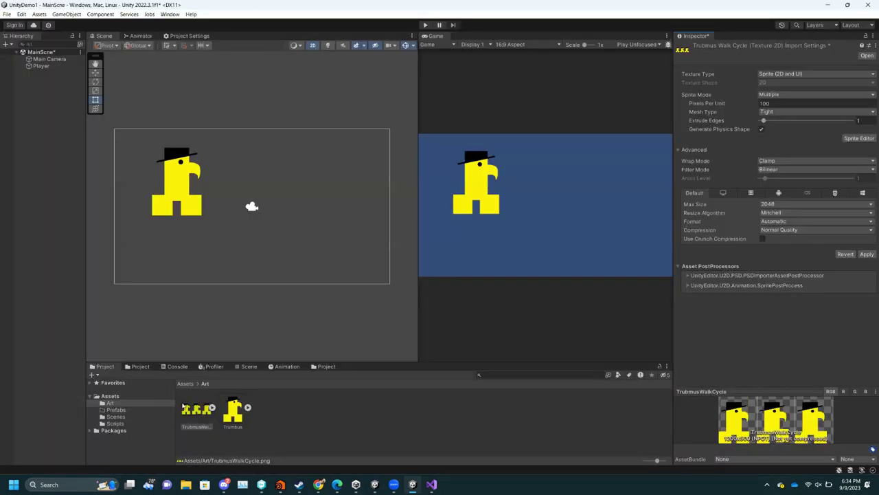
# Step: Drop the walk-cycle frames into the scene and save the animation as TrumbusWalkCycle
pyautogui.moveTo(196, 409); pyautogui.dragTo(295, 184)
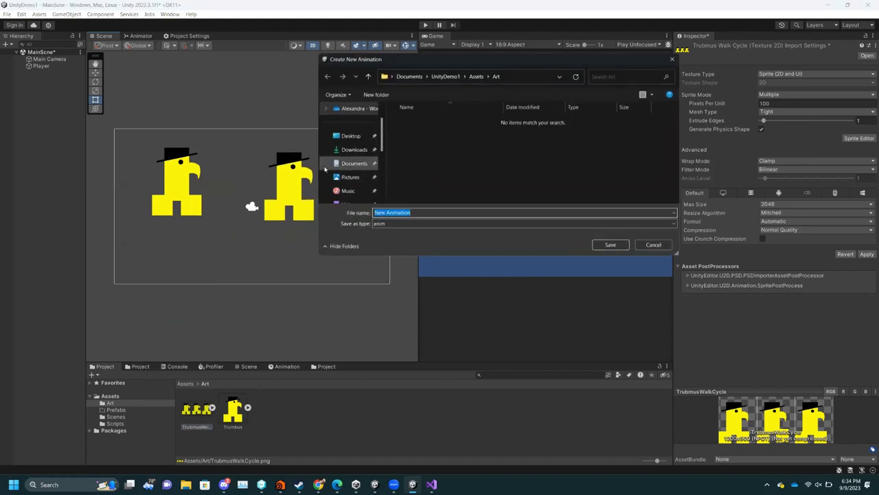
pyautogui.write('Tr')
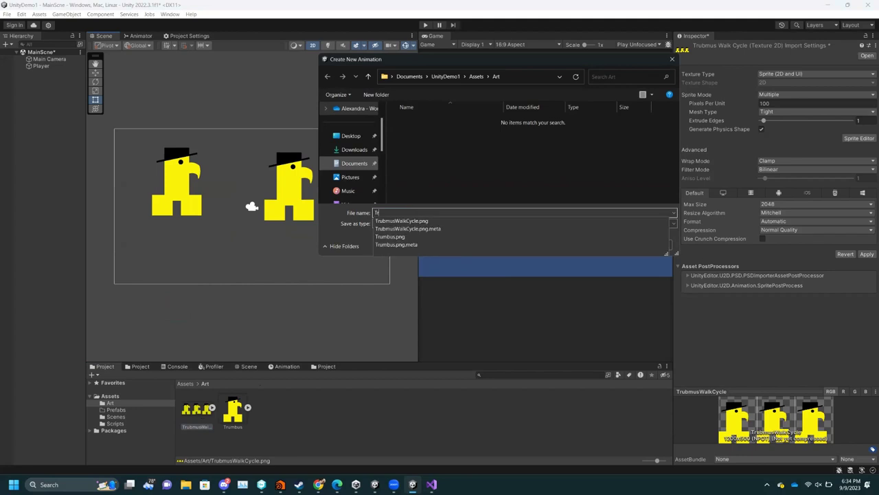
pyautogui.write('umbusWa')
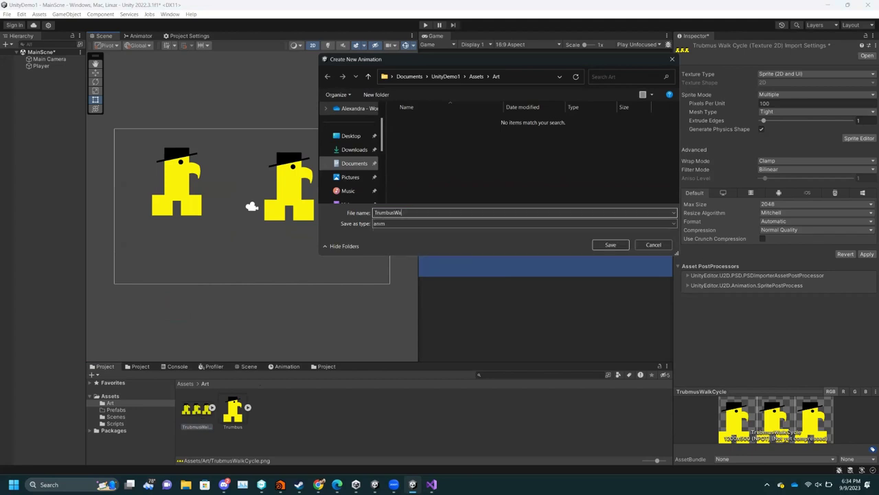
pyautogui.write('lkCycleAn')
pyautogui.click(608, 245)
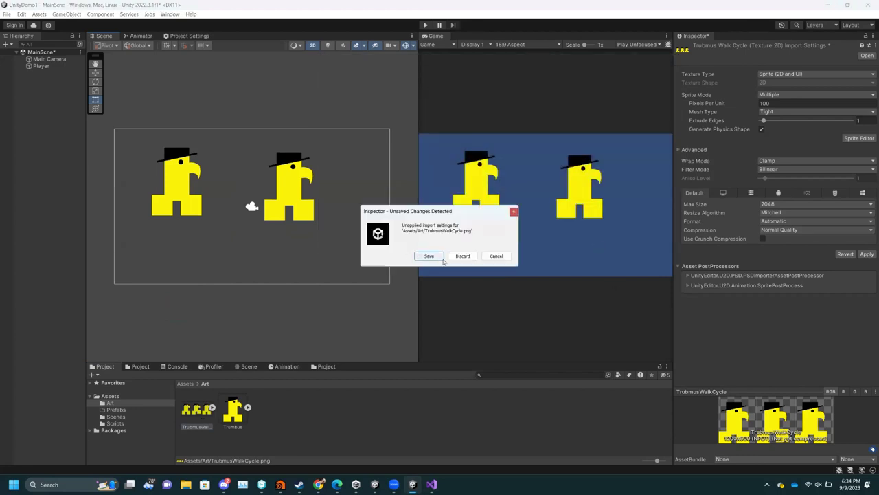
pyautogui.click(437, 257)
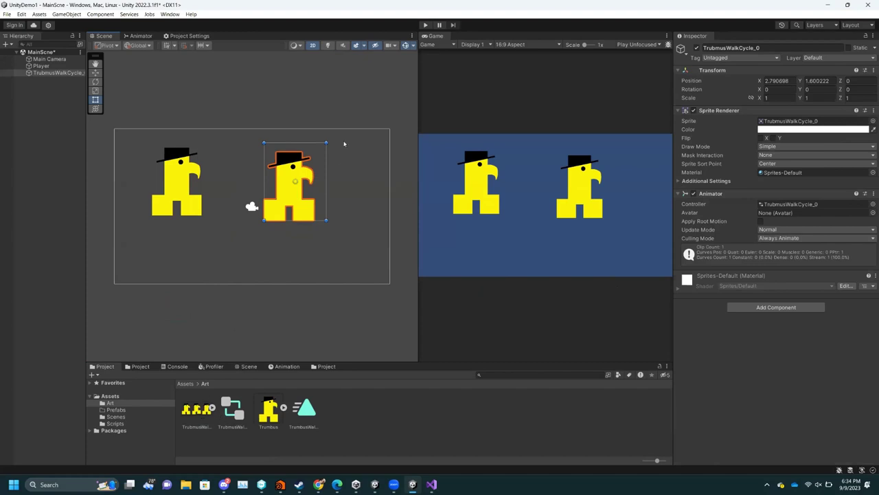
# Step: Test the walk animation in play mode, then delete the test object from the scene
pyautogui.click(425, 25)
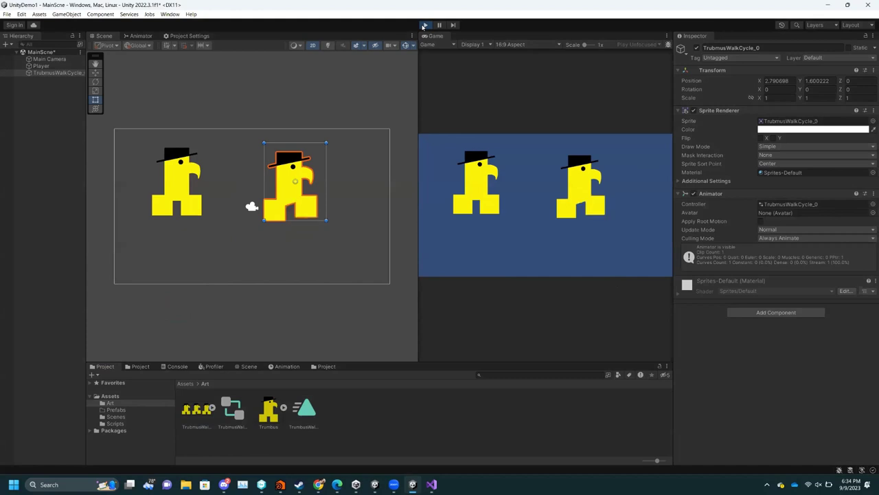
pyautogui.click(423, 26)
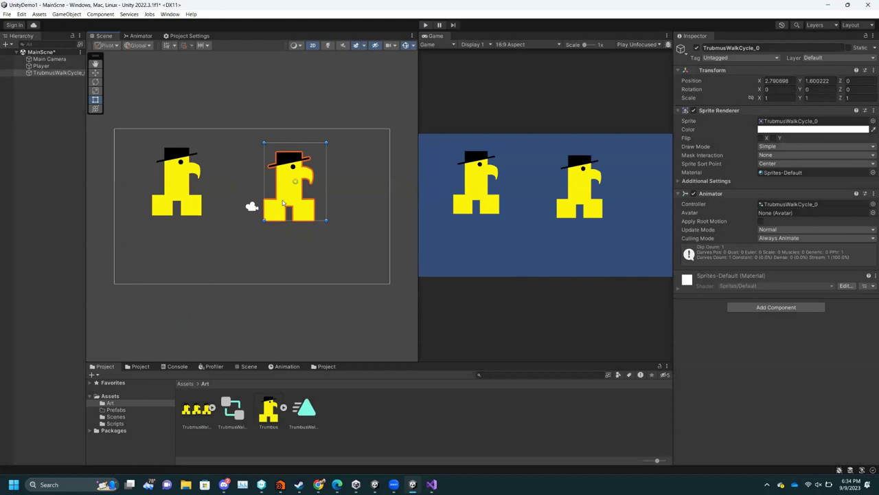
pyautogui.press('Delete')
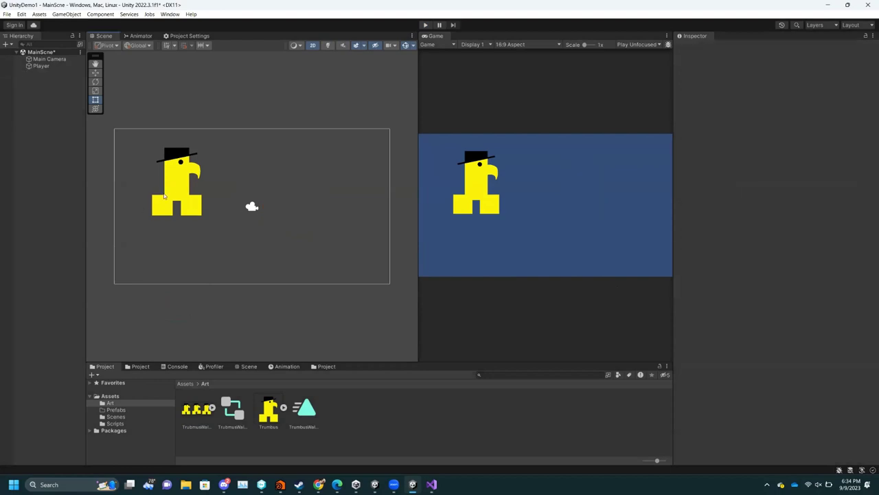
# Step: Add an Animator to the Player and assign the TrubmusWalkCycle_0 controller
pyautogui.click(166, 197)
pyautogui.scroll(-8, 741, 318)
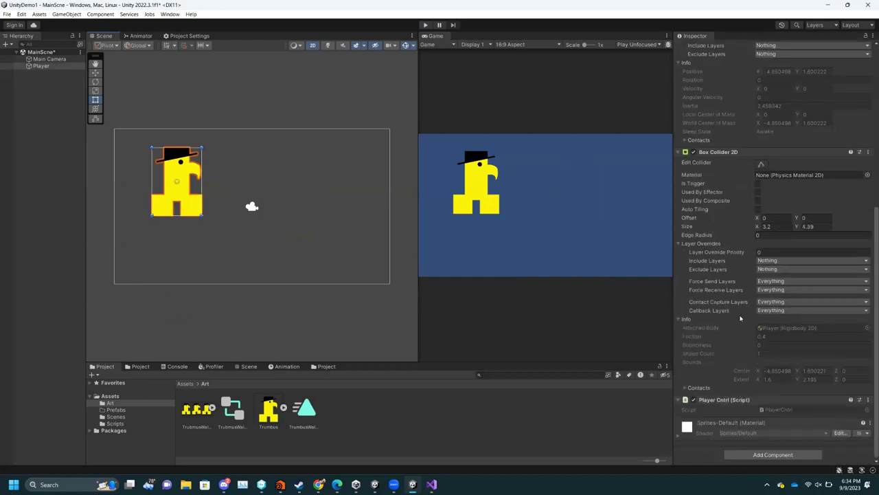
pyautogui.click(756, 458)
pyautogui.write('anim')
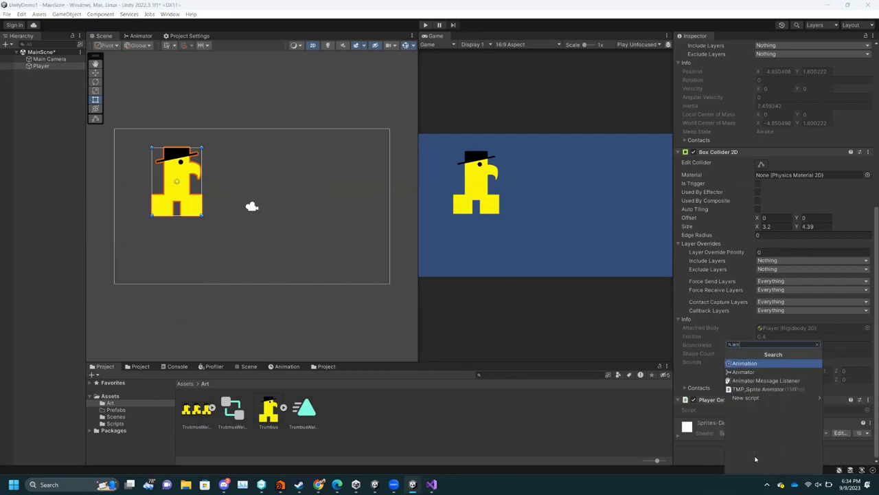
pyautogui.click(744, 372)
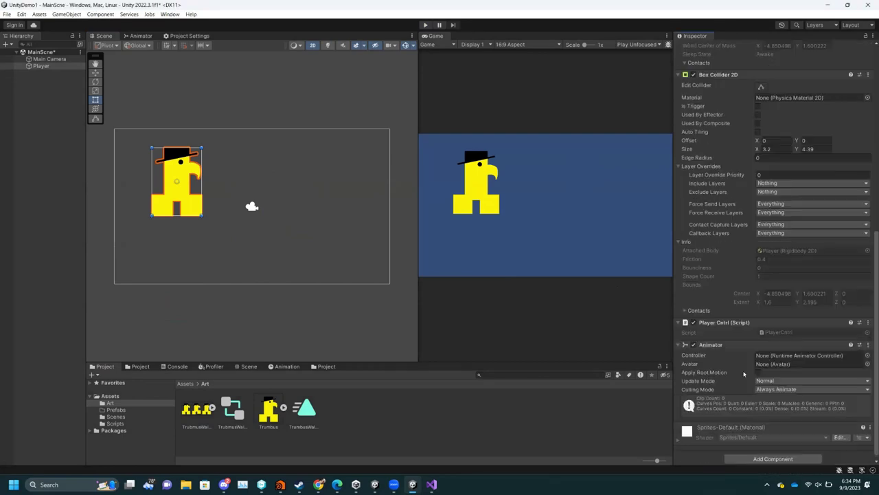
pyautogui.click(868, 351)
pyautogui.click(842, 340)
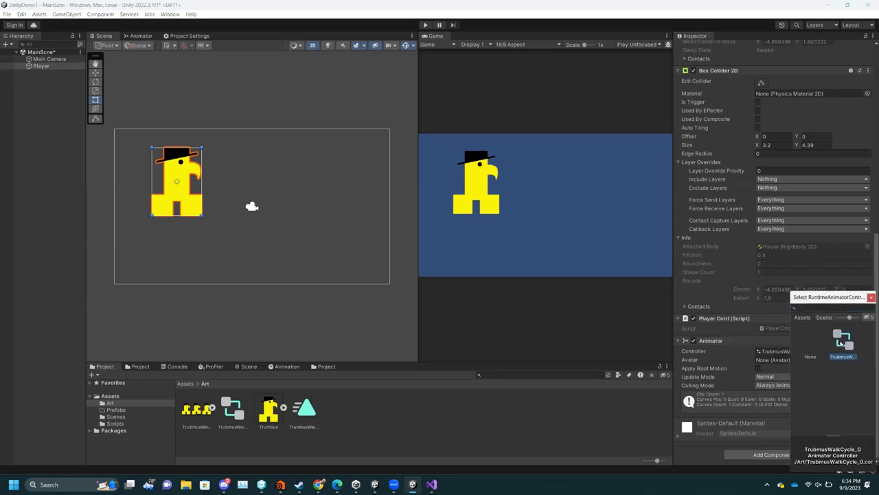
pyautogui.click(842, 341)
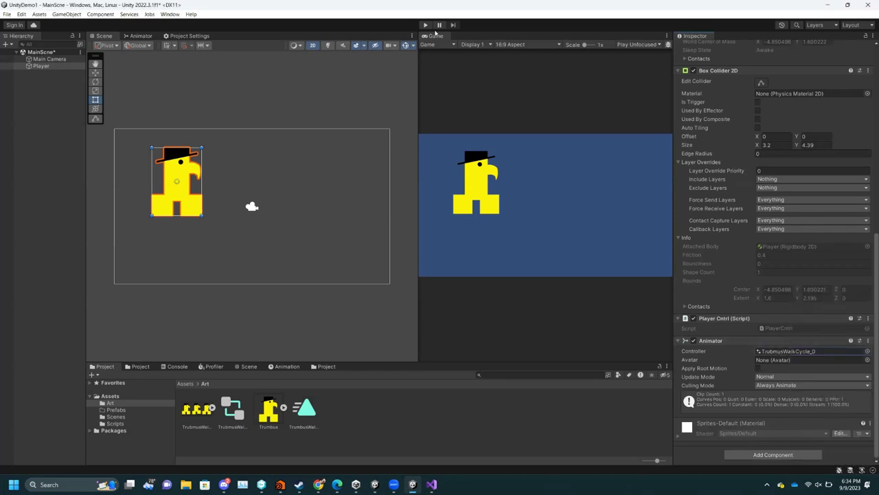
# Step: Play the game and walk the Player with the arrow keys, then stop
pyautogui.click(426, 25)
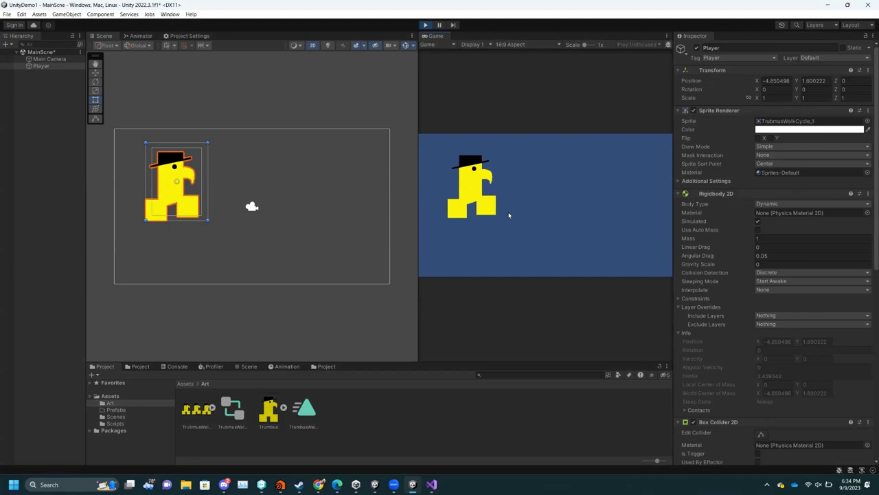
pyautogui.press('Right')
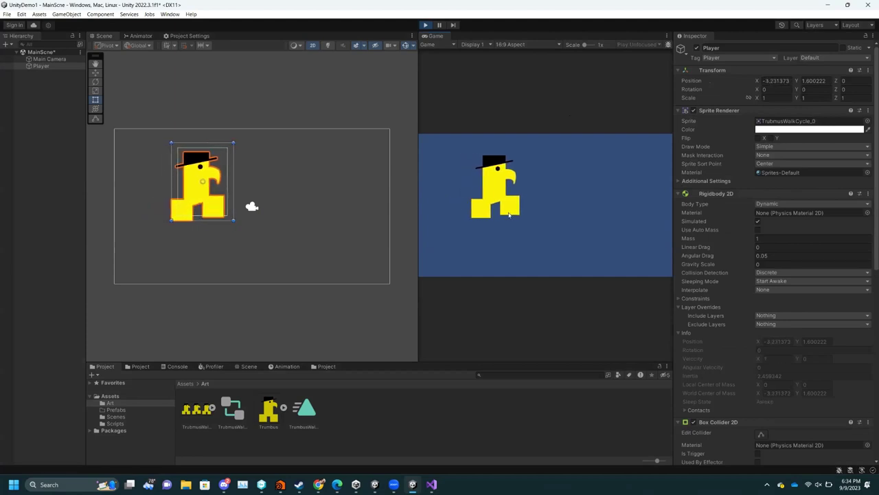
pyautogui.press('Right')
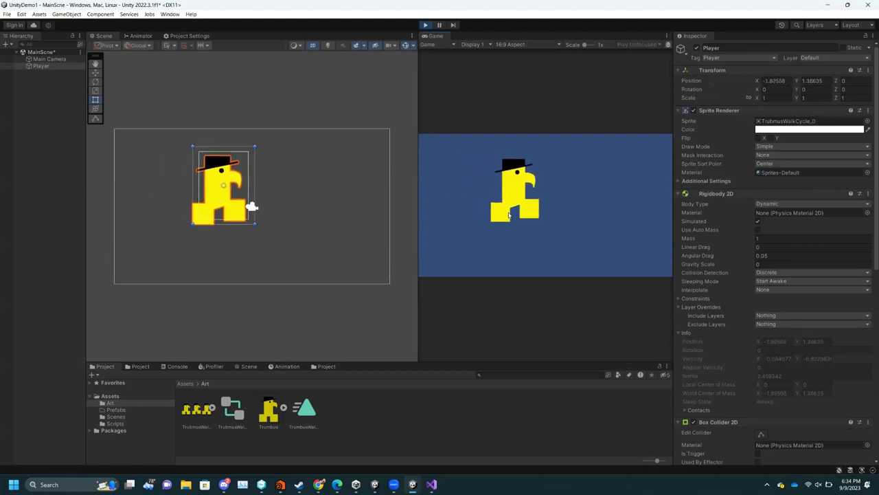
pyautogui.press('Left')
pyautogui.press('Up')
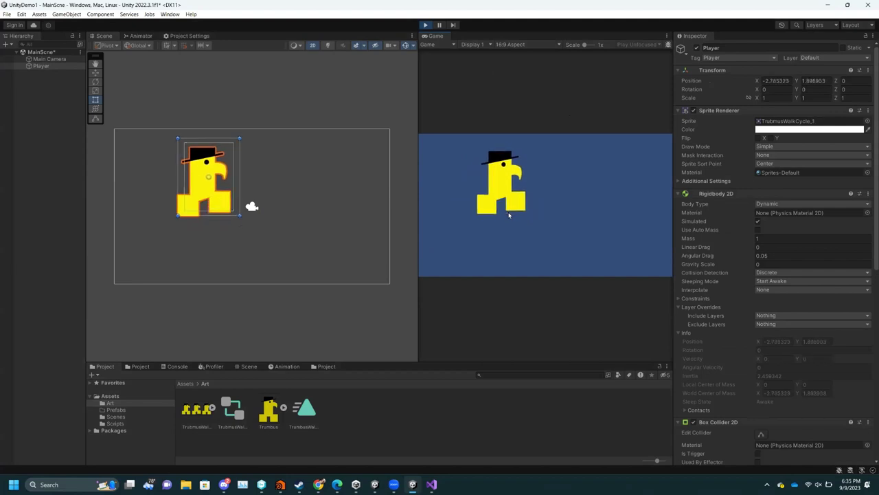
pyautogui.click(426, 26)
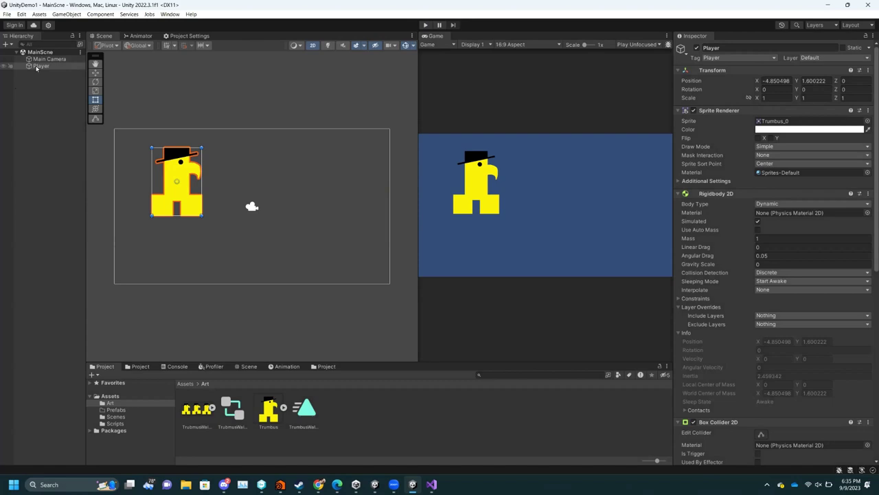
# Step: Drag the Player from the Hierarchy into the Prefabs folder to create a Player prefab
pyautogui.click(36, 66)
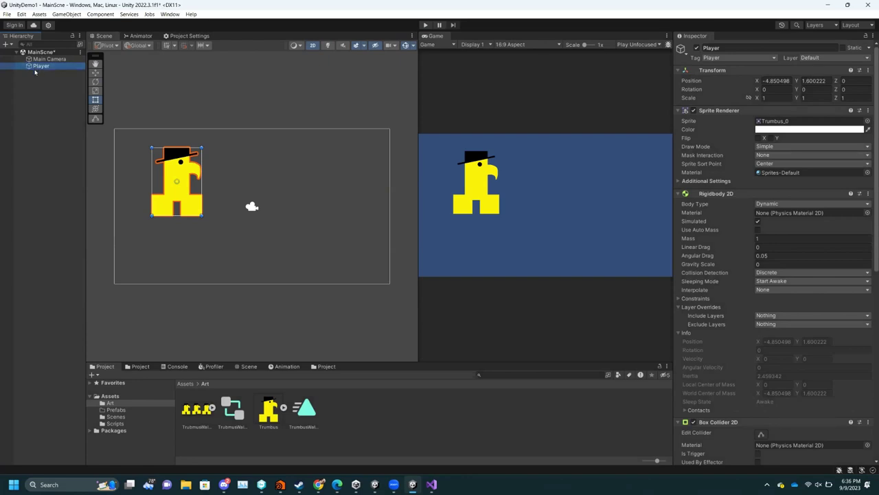
pyautogui.moveTo(37, 67); pyautogui.dragTo(211, 224)
pyautogui.click(35, 66)
pyautogui.click(142, 411)
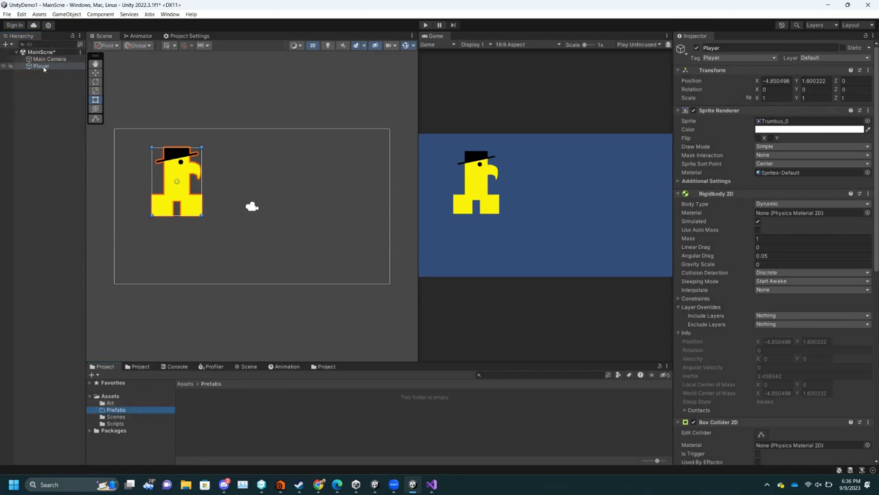
pyautogui.moveTo(42, 66); pyautogui.dragTo(253, 422)
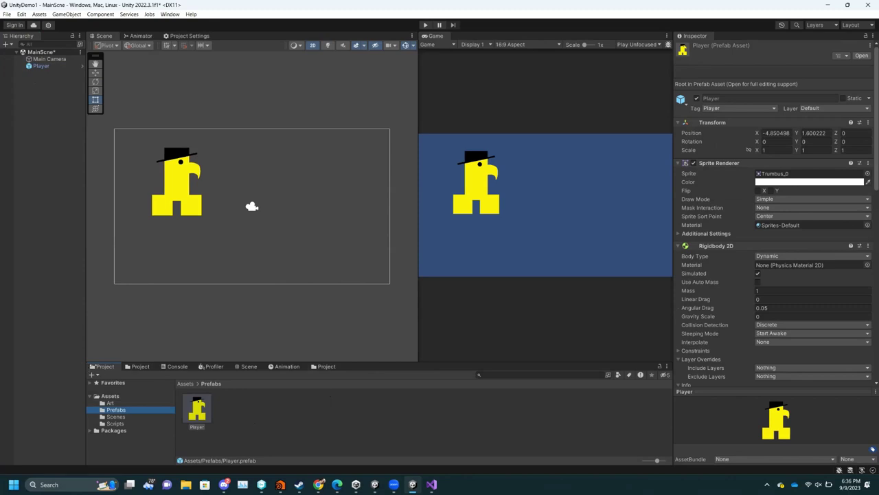
# Step: Switch between the Prefabs and Art folder views in the Project panel
pyautogui.click(139, 366)
pyautogui.click(103, 366)
pyautogui.click(142, 366)
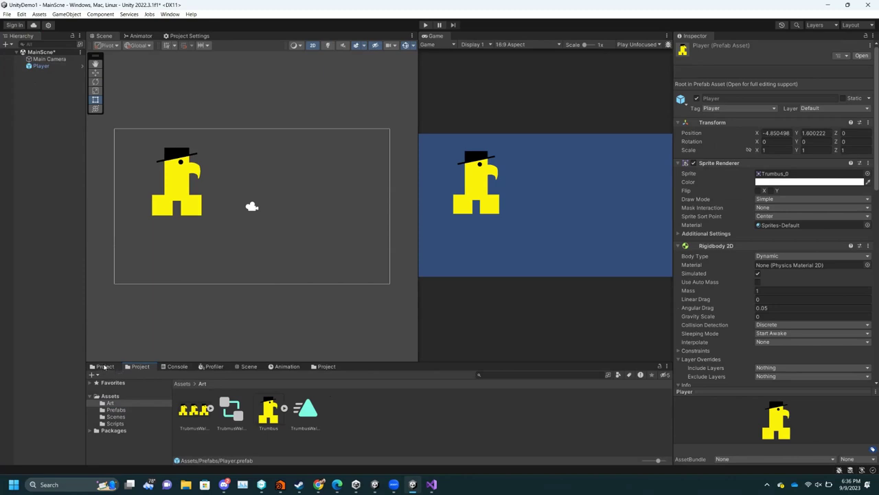
# Step: Check the Console's warning messages and the CPU Profiler, then return to the Prefabs folder
pyautogui.click(169, 367)
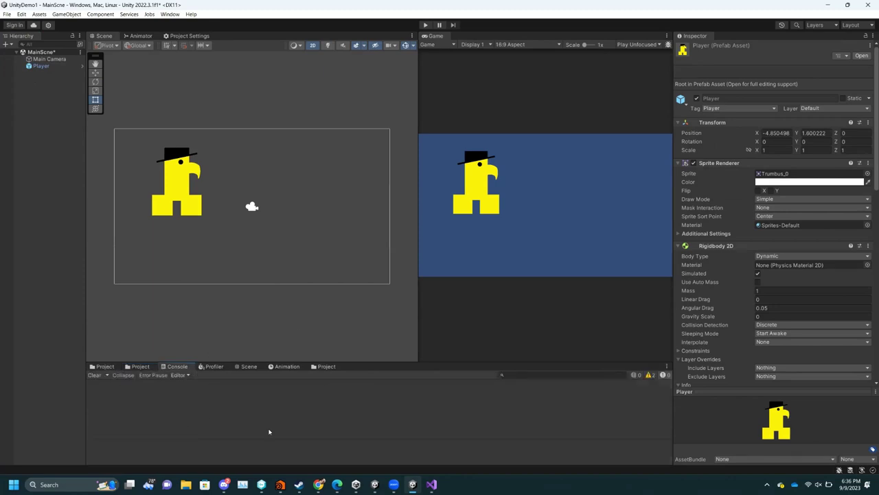
pyautogui.click(651, 375)
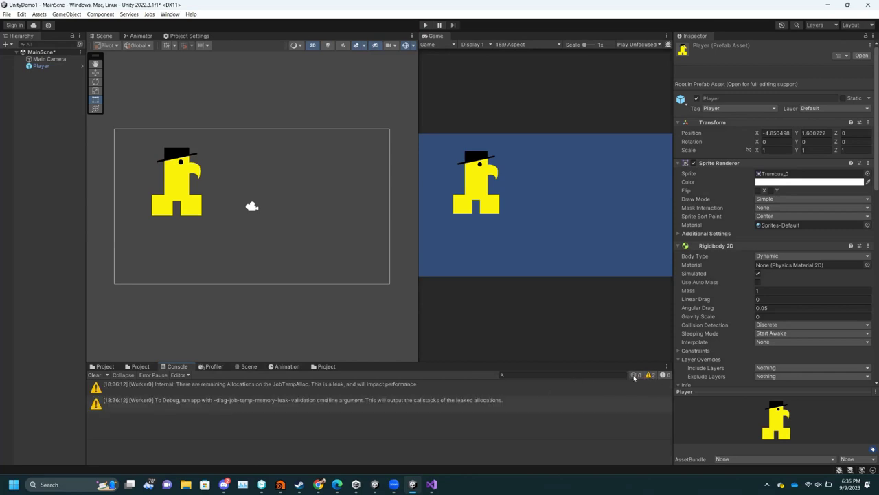
pyautogui.click(651, 376)
pyautogui.click(650, 375)
pyautogui.click(651, 376)
pyautogui.click(650, 376)
pyautogui.click(650, 376)
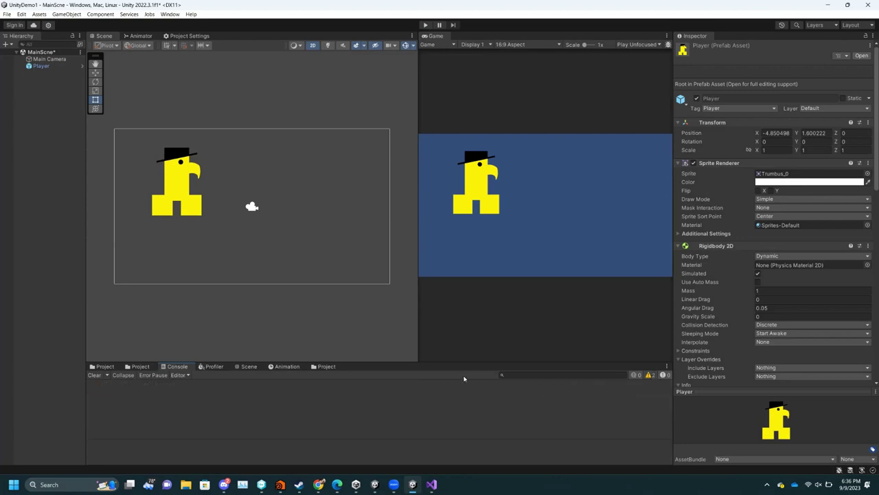
pyautogui.click(227, 369)
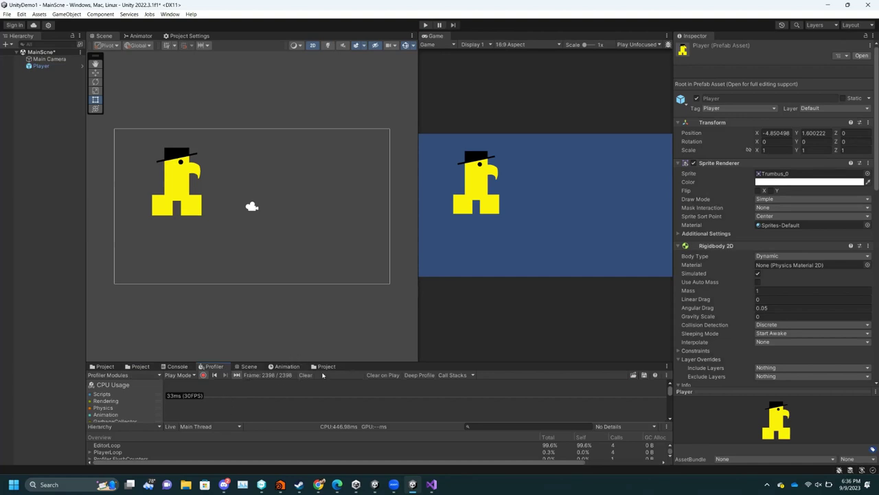
pyautogui.click(103, 367)
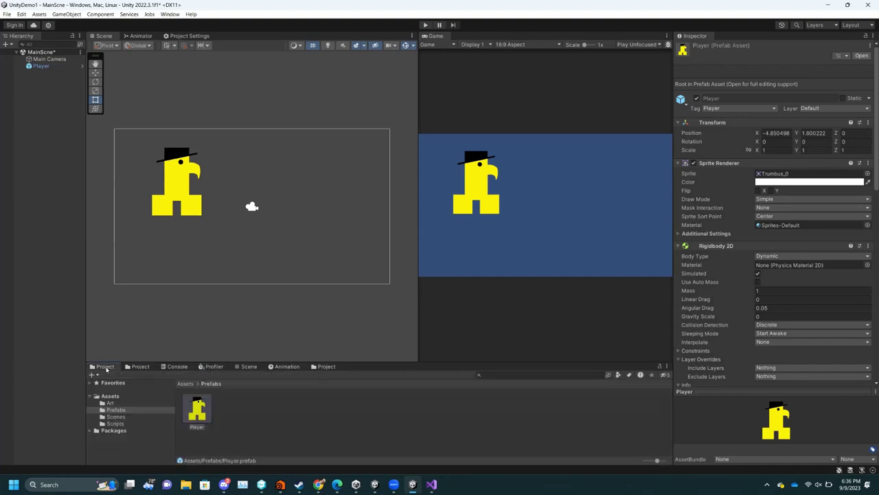
pyautogui.doubleClick(198, 409)
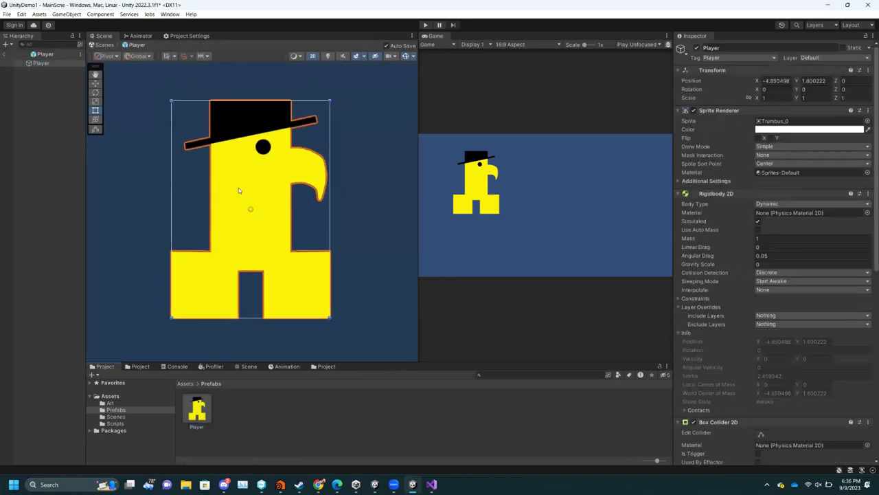
pyautogui.scroll(-3, 239, 187)
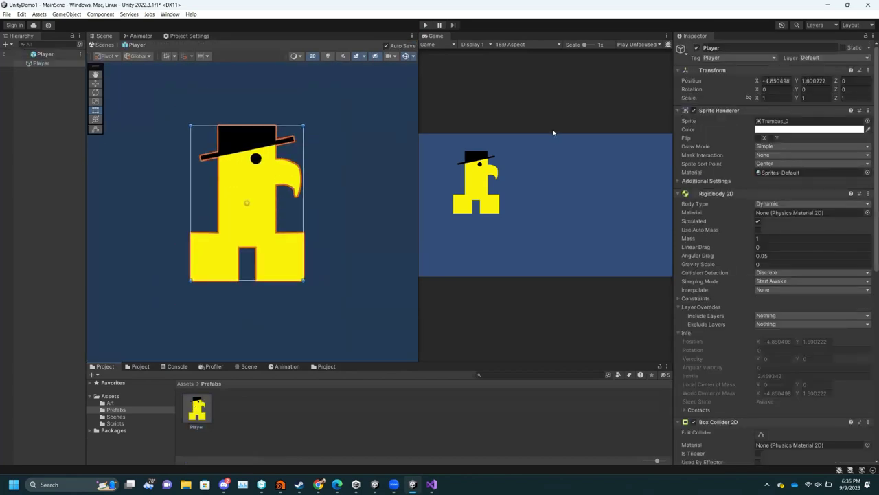
pyautogui.scroll(-10, 728, 162)
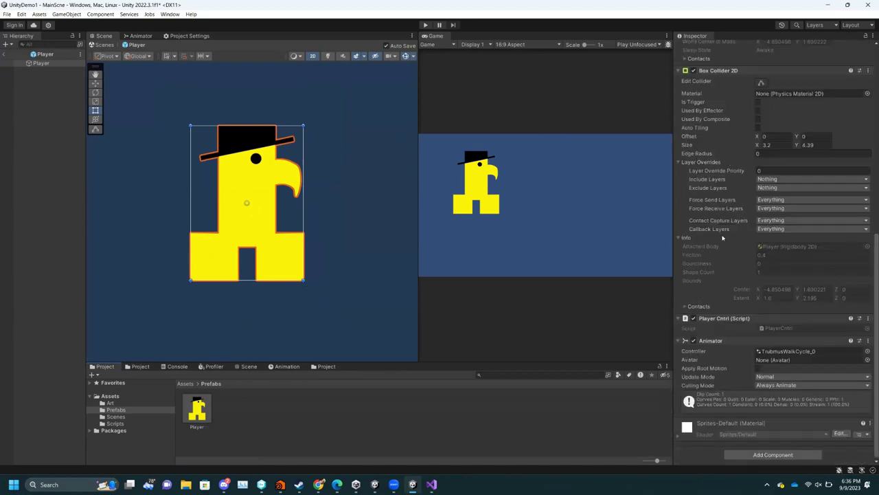
pyautogui.scroll(10, 716, 254)
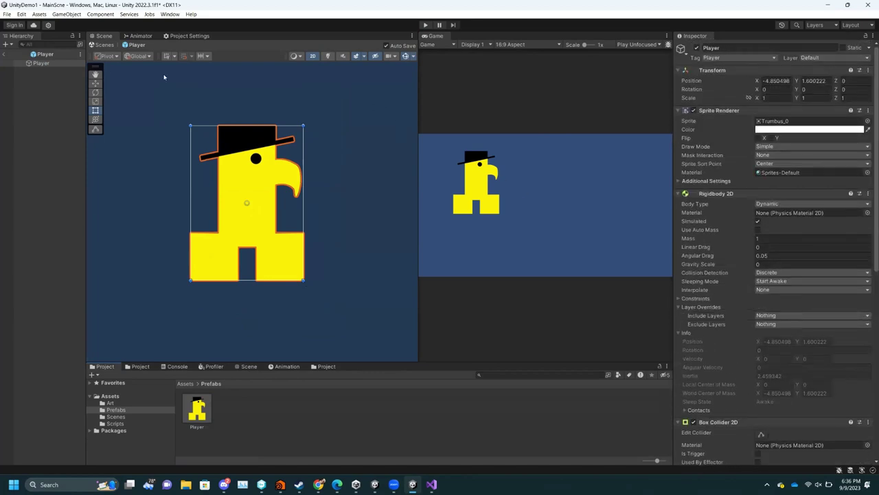
pyautogui.click(4, 54)
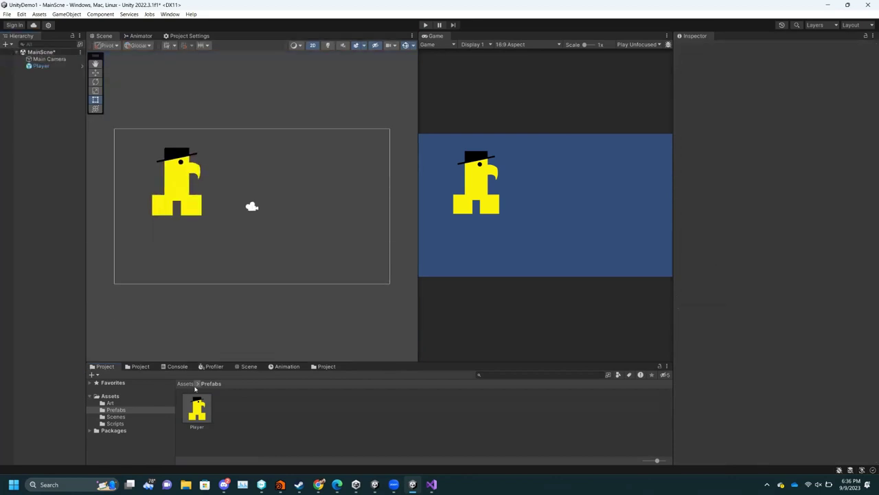
pyautogui.click(199, 412)
pyautogui.moveTo(203, 414); pyautogui.dragTo(310, 185)
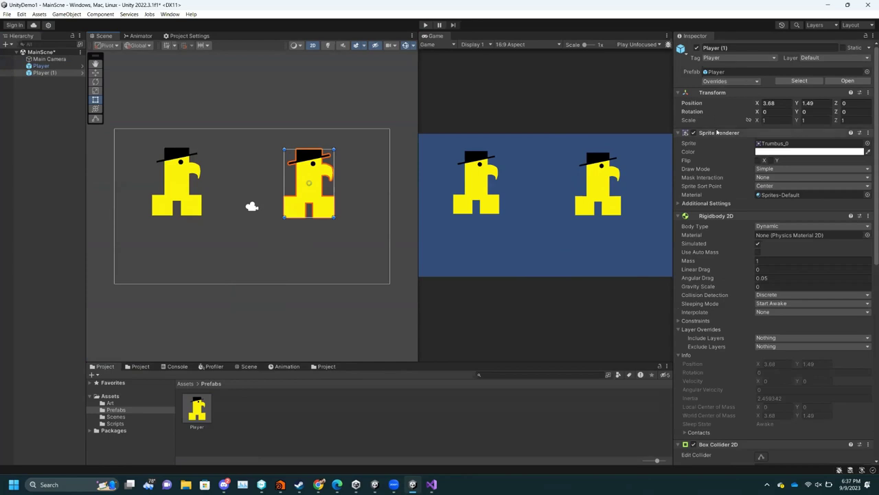
pyautogui.moveTo(760, 122); pyautogui.dragTo(722, 130)
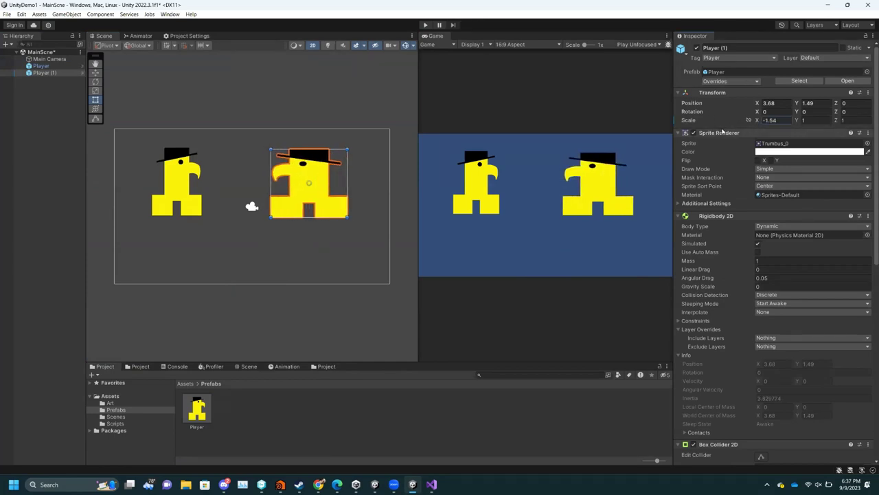
pyautogui.click(204, 268)
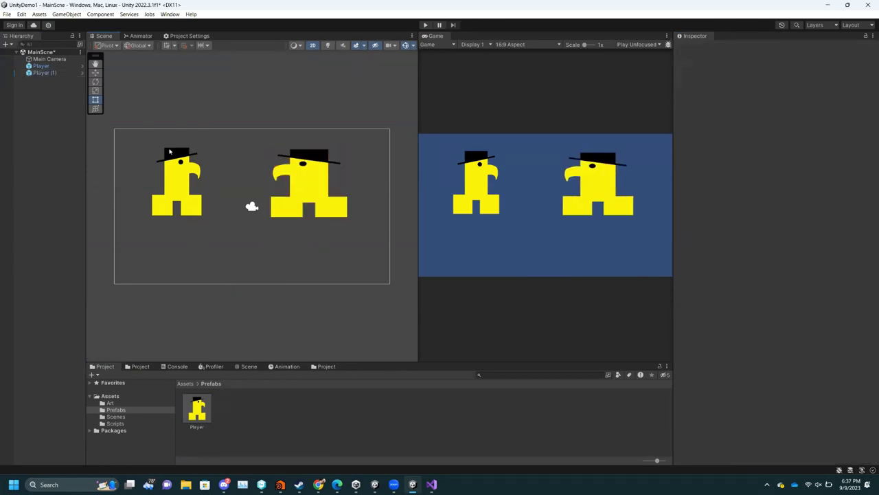
pyautogui.click(278, 187)
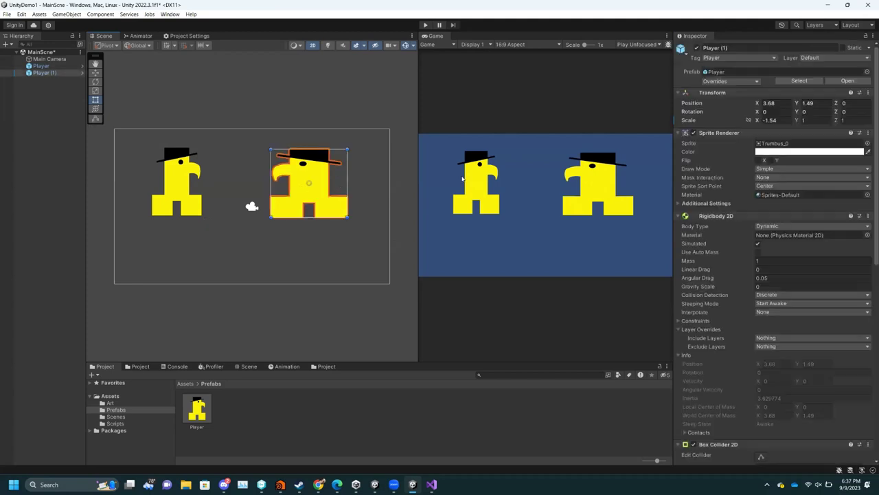
pyautogui.click(754, 81)
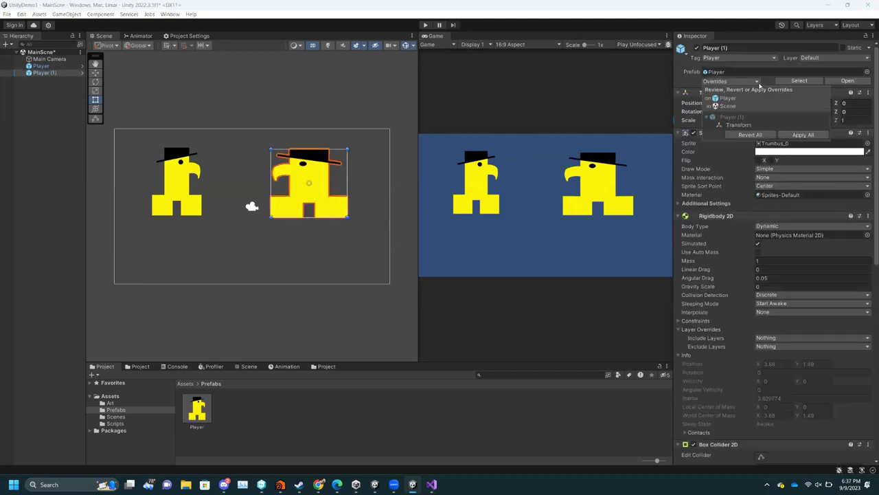
pyautogui.click(796, 135)
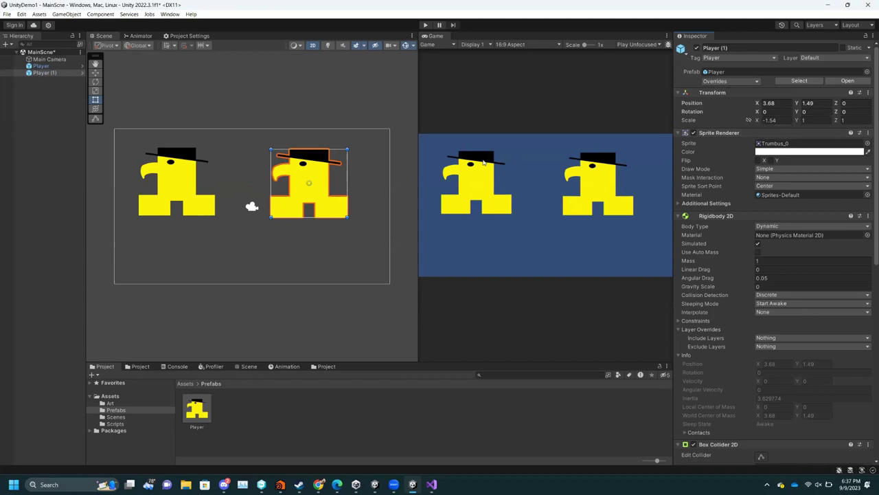
pyautogui.hotkey('ctrl', 'z')
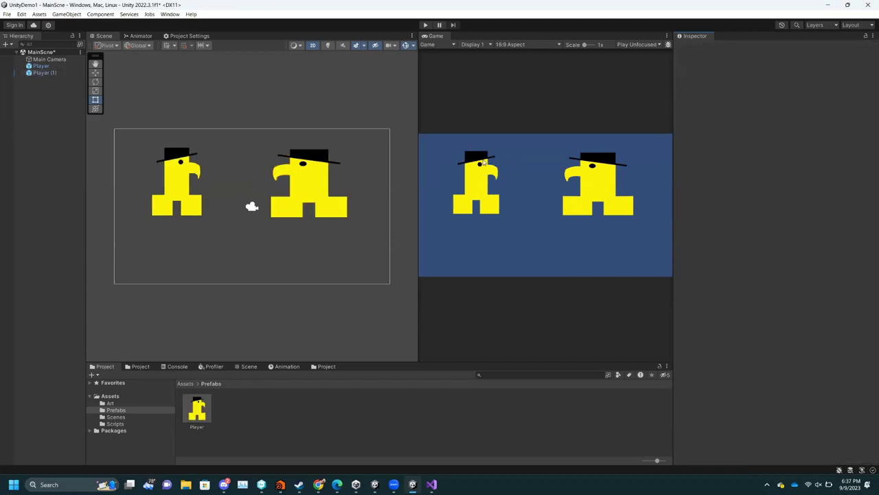
pyautogui.hotkey('ctrl', 'z')
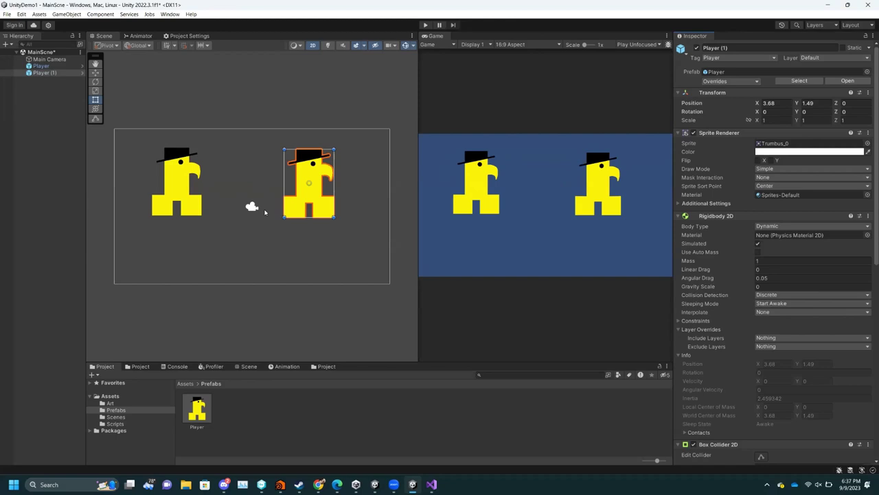
pyautogui.click(310, 197)
pyautogui.press('Delete')
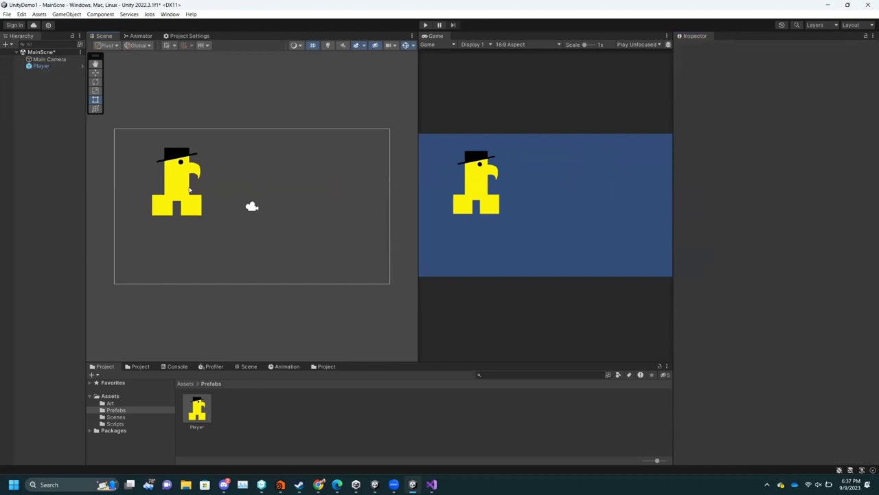
# Step: Select the Player and locate its TrubmusWalkCycle_0 animator controller asset
pyautogui.click(171, 191)
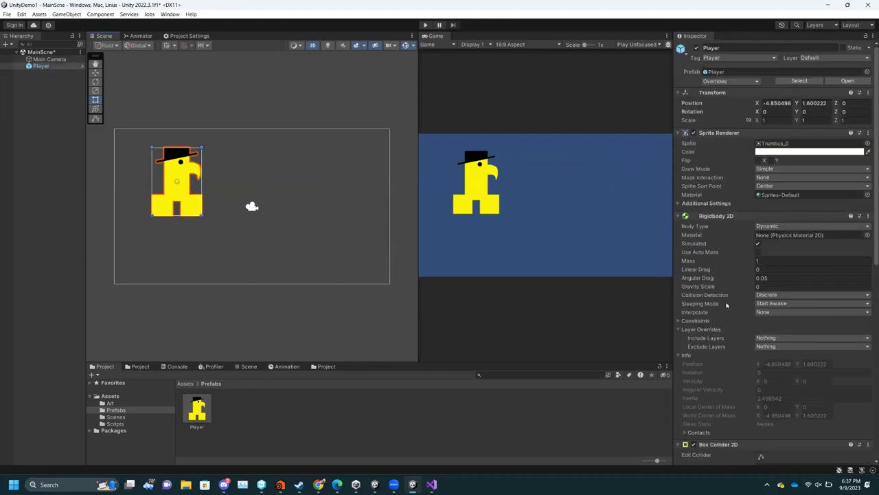
pyautogui.scroll(-8, 727, 304)
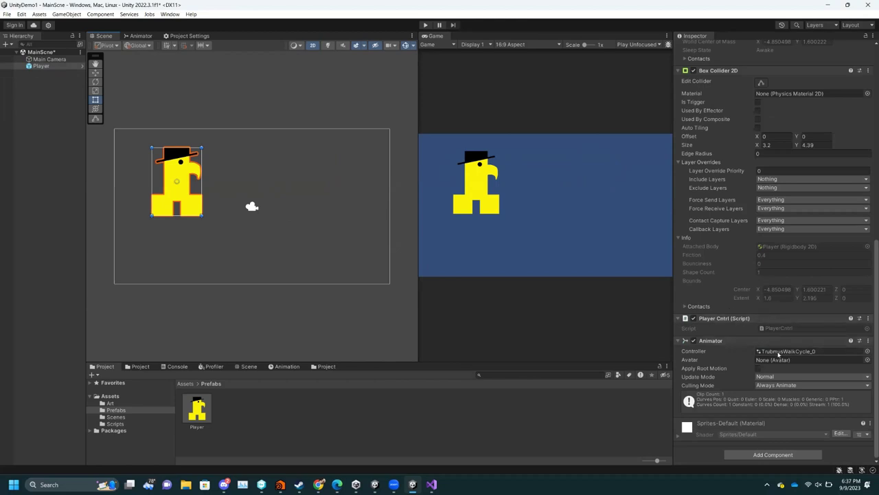
pyautogui.click(787, 351)
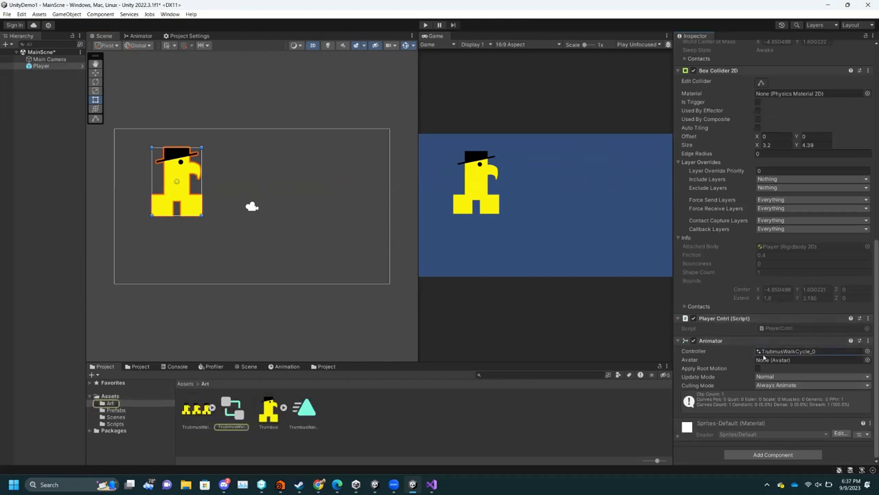
pyautogui.click(40, 66)
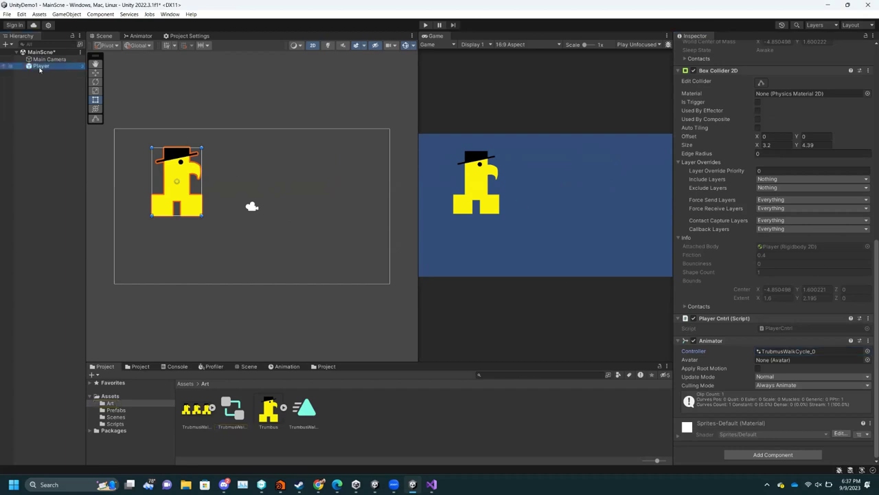
# Step: Show the Animator graph, reposition the walk-cycle state, and inspect the Entry transition and state
pyautogui.click(574, 31)
pyautogui.click(251, 34)
pyautogui.click(140, 36)
pyautogui.scroll(-3, 302, 104)
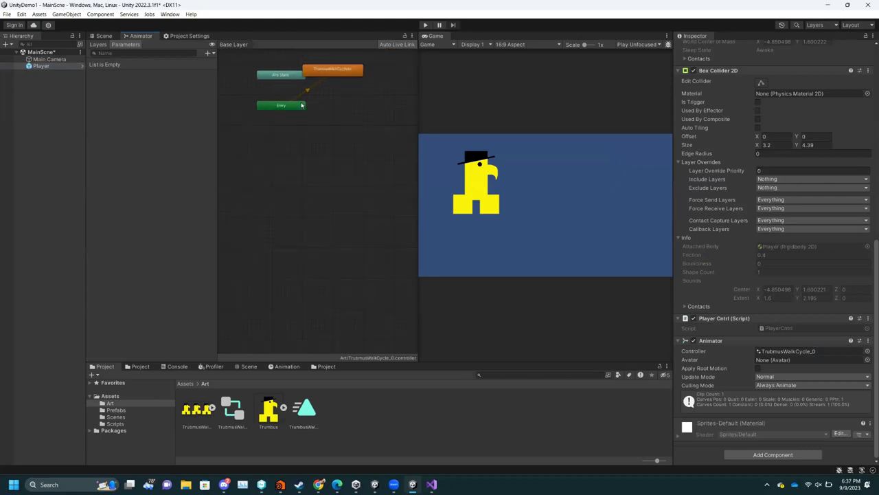
pyautogui.moveTo(333, 72); pyautogui.dragTo(347, 91)
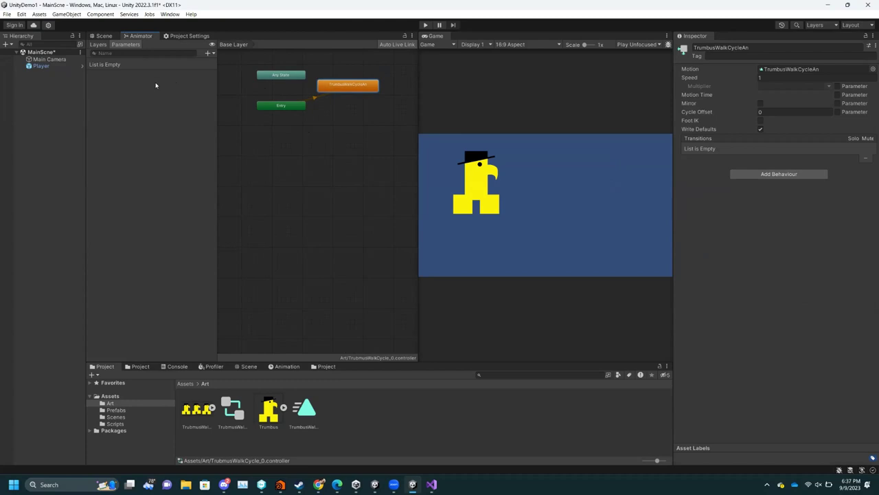
pyautogui.click(316, 98)
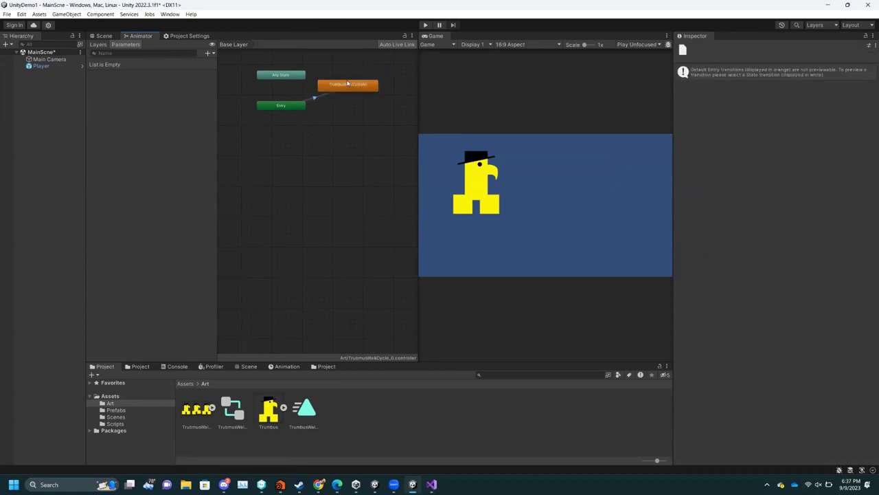
pyautogui.click(276, 109)
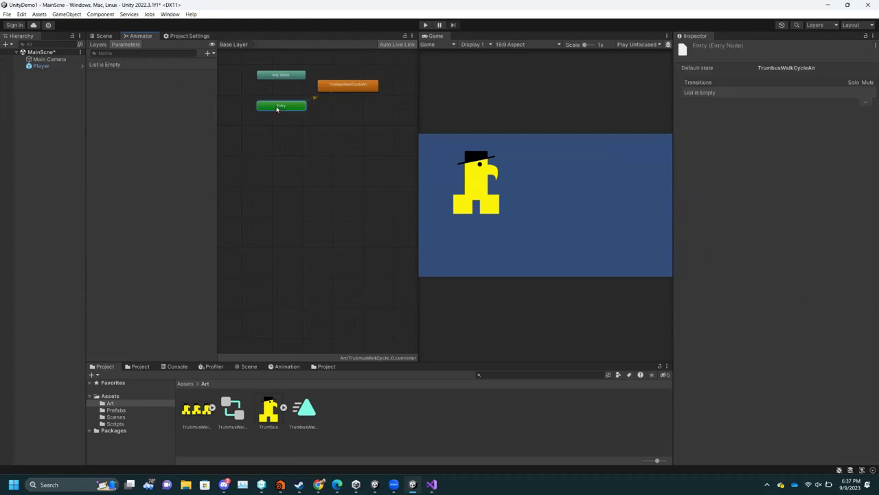
pyautogui.click(314, 98)
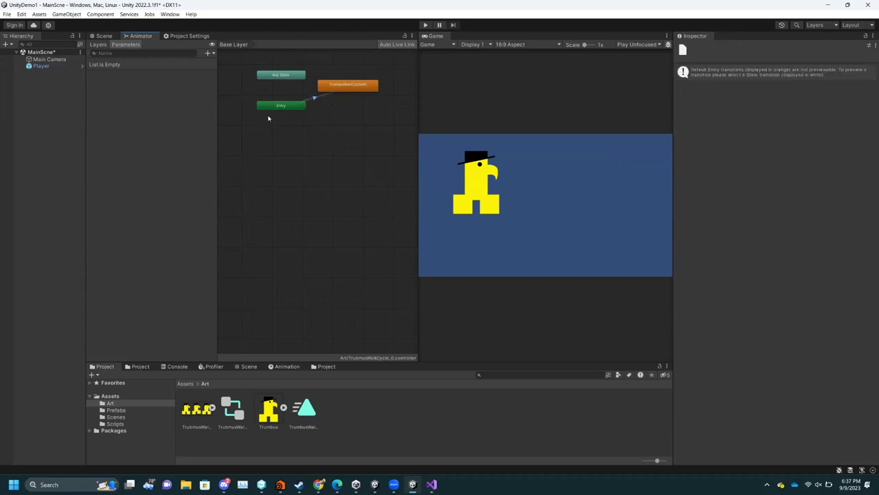
pyautogui.click(343, 89)
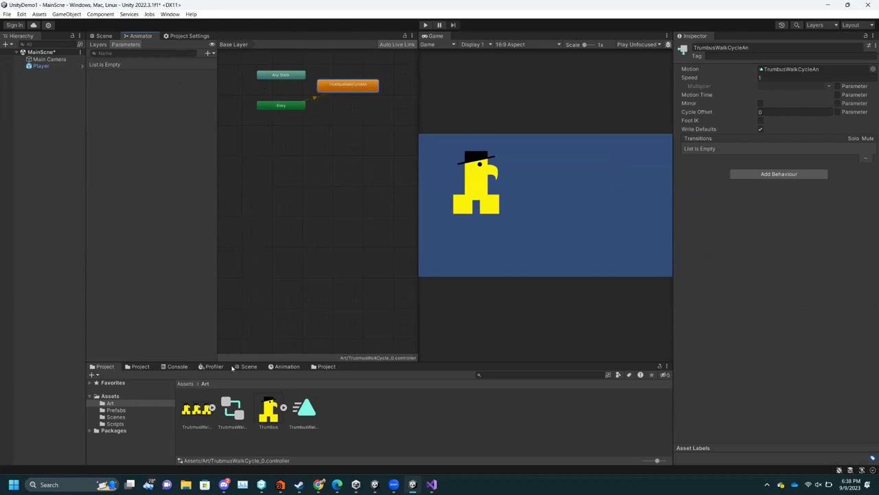
pyautogui.click(276, 409)
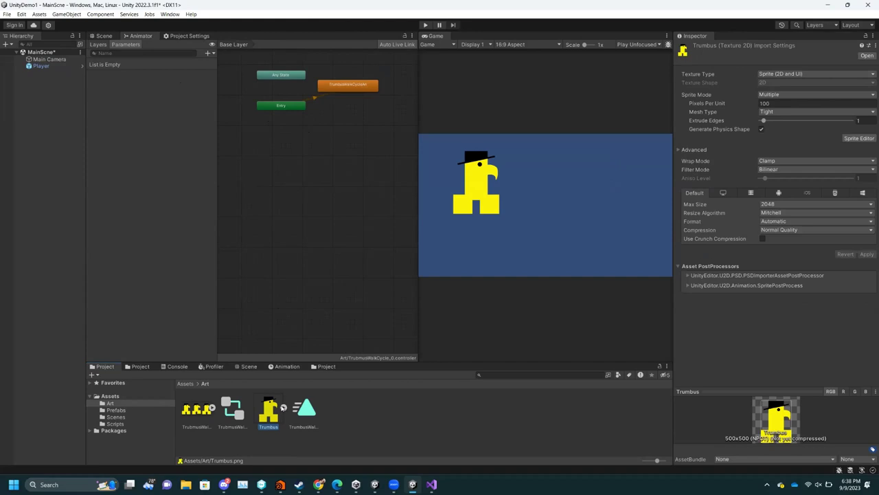
# Step: Create a new animation clip named Idle in the Art folder
pyautogui.click(283, 408)
pyautogui.click(302, 410)
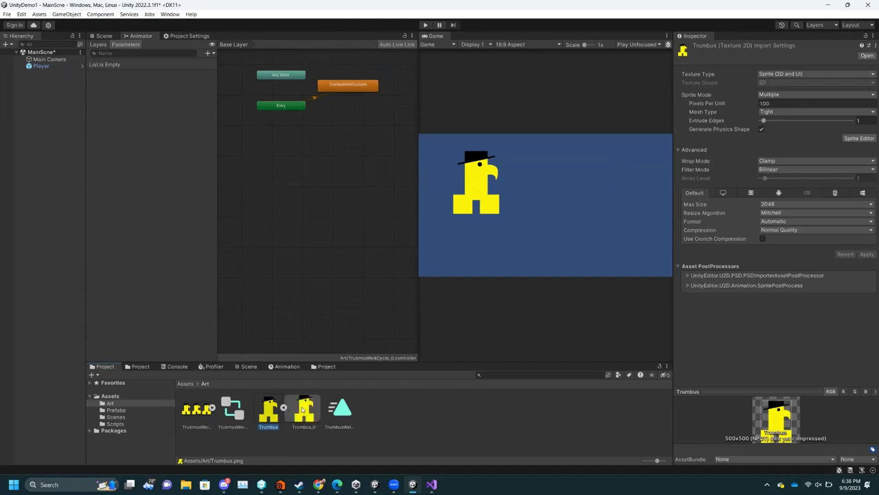
pyautogui.rightClick(302, 410)
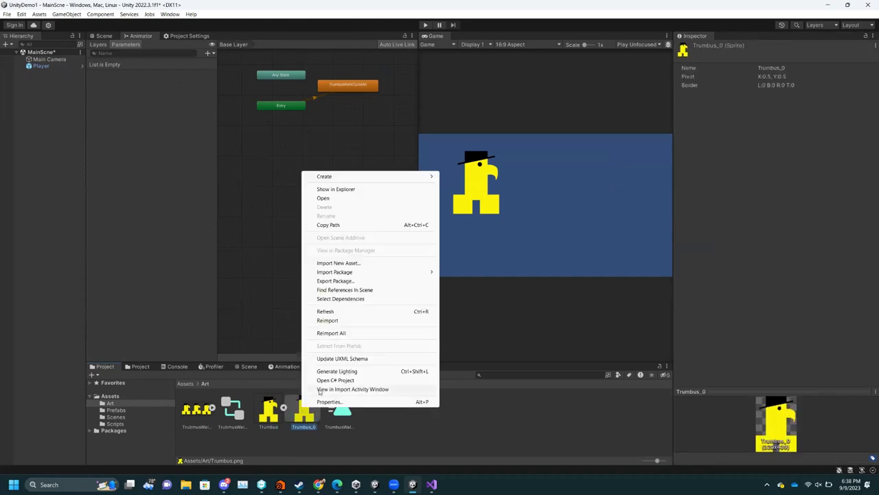
pyautogui.moveTo(387, 177)
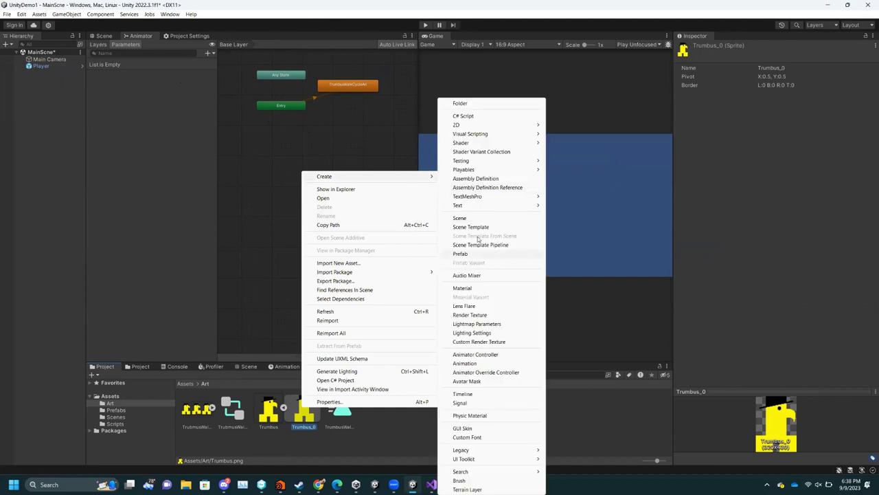
pyautogui.click(481, 363)
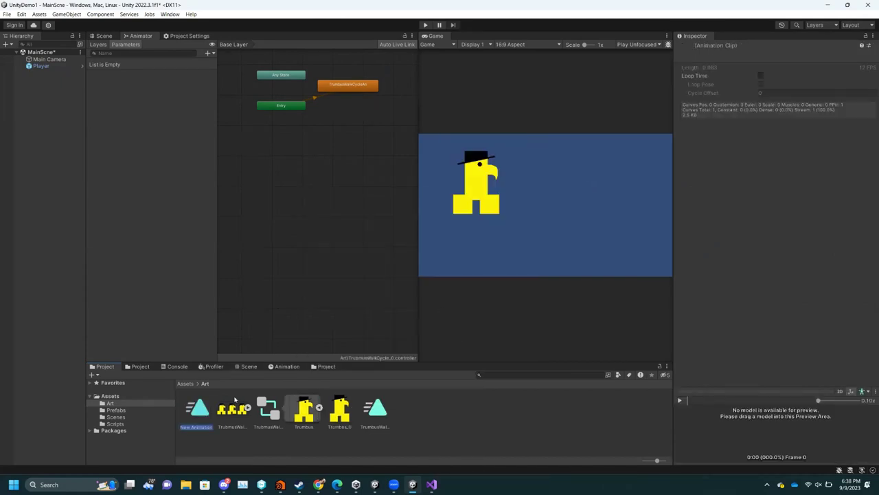
pyautogui.press('BackSpace')
pyautogui.press('Return')
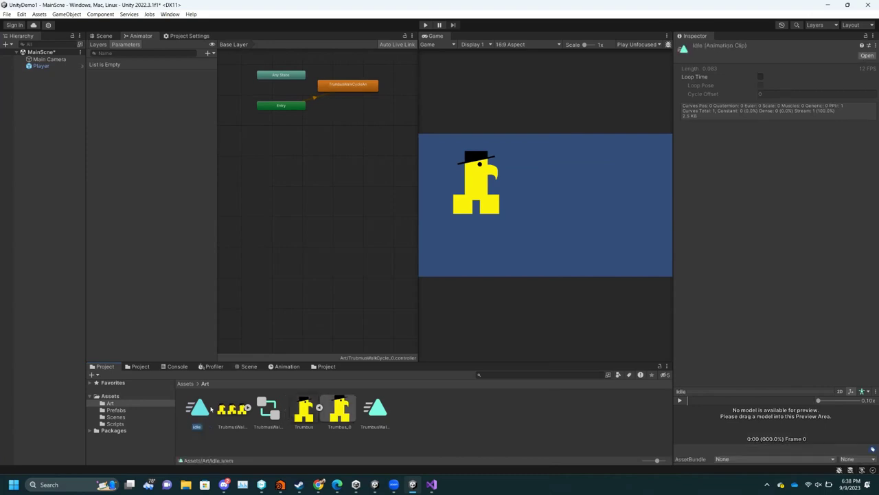
# Step: Add an empty state below the walk cycle in the Animator and name it Idle
pyautogui.click(347, 86)
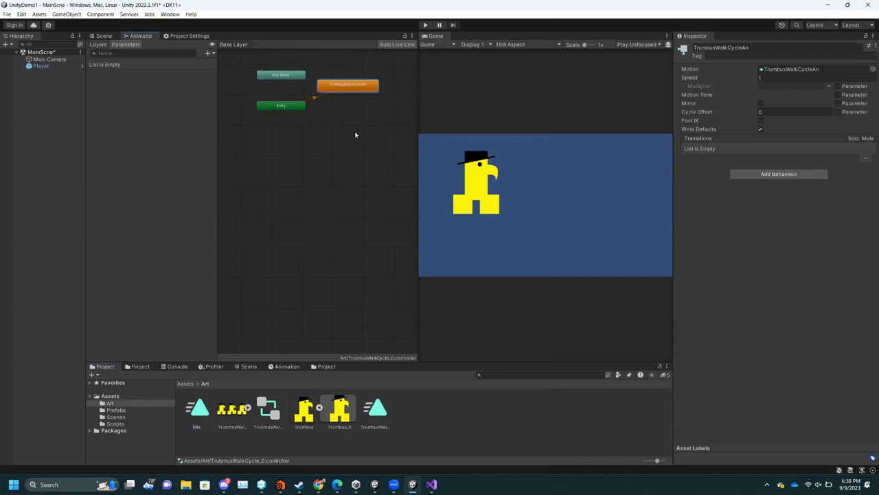
pyautogui.click(322, 123)
pyautogui.rightClick(322, 124)
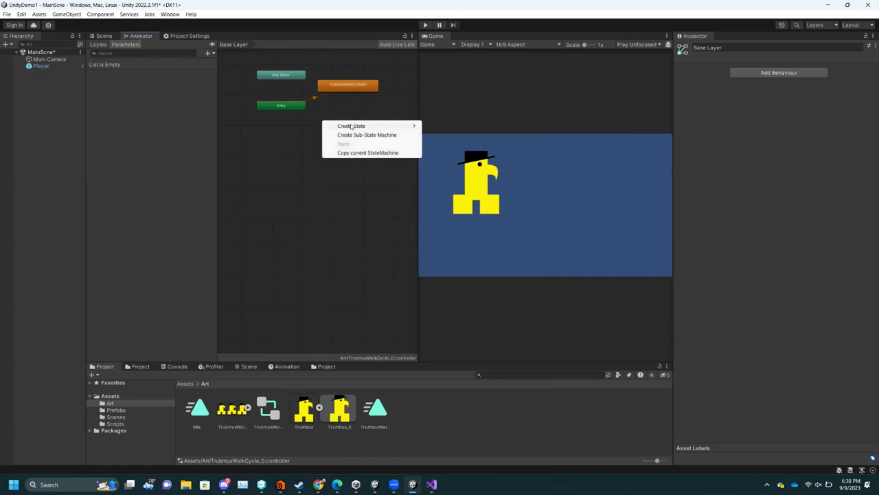
pyautogui.moveTo(364, 126)
pyautogui.click(443, 127)
pyautogui.moveTo(356, 125)
pyautogui.mouseDown()
pyautogui.moveTo(355, 103)
pyautogui.moveTo(358, 110)
pyautogui.mouseUp()
pyautogui.click(734, 49)
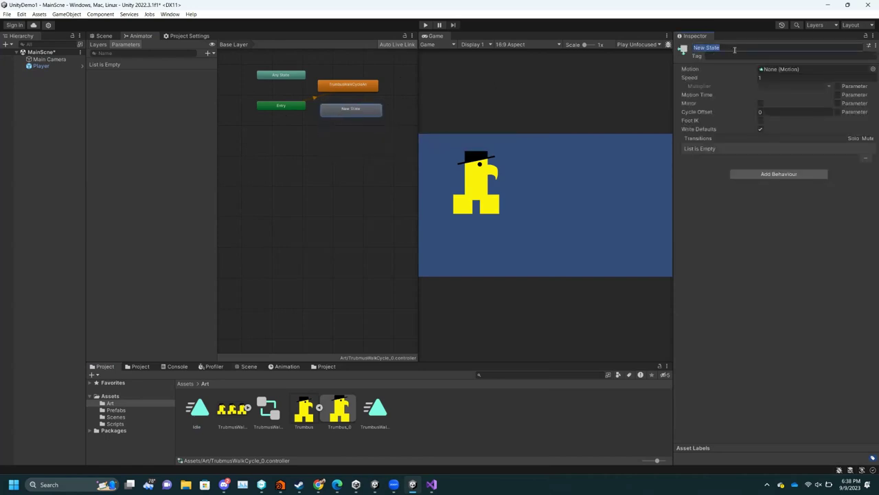
pyautogui.press('BackSpace')
pyautogui.write('Idle')
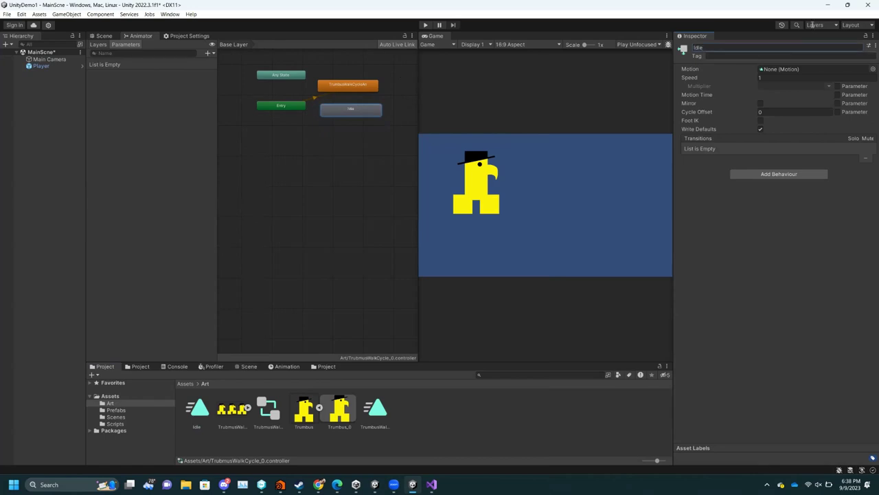
# Step: Assign the Idle clip as the state's Motion and set Idle as the layer default state
pyautogui.click(873, 69)
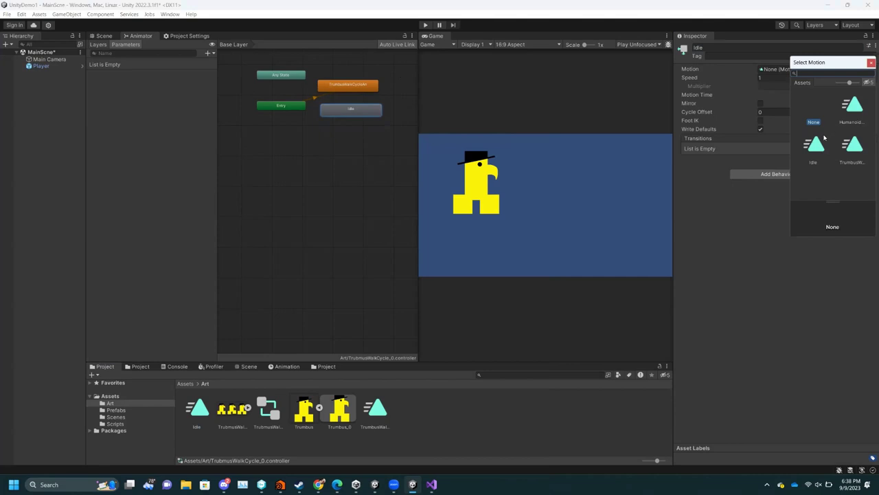
pyautogui.press('Escape')
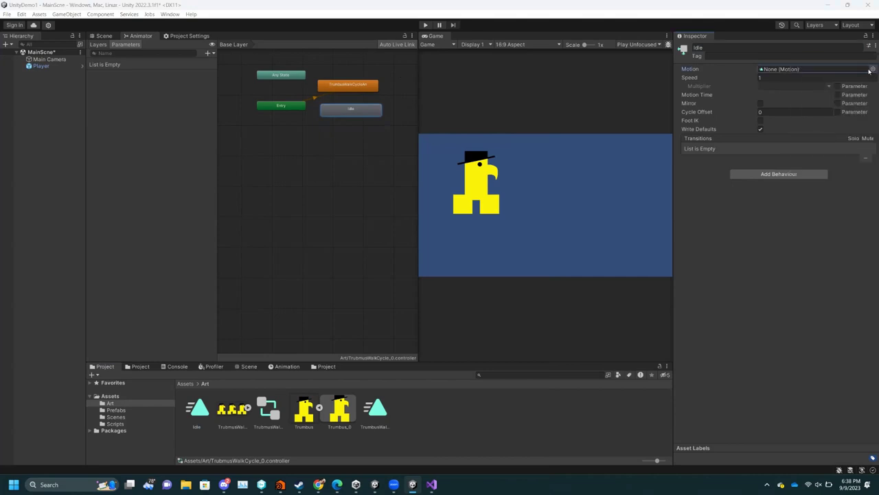
pyautogui.click(874, 69)
pyautogui.doubleClick(815, 150)
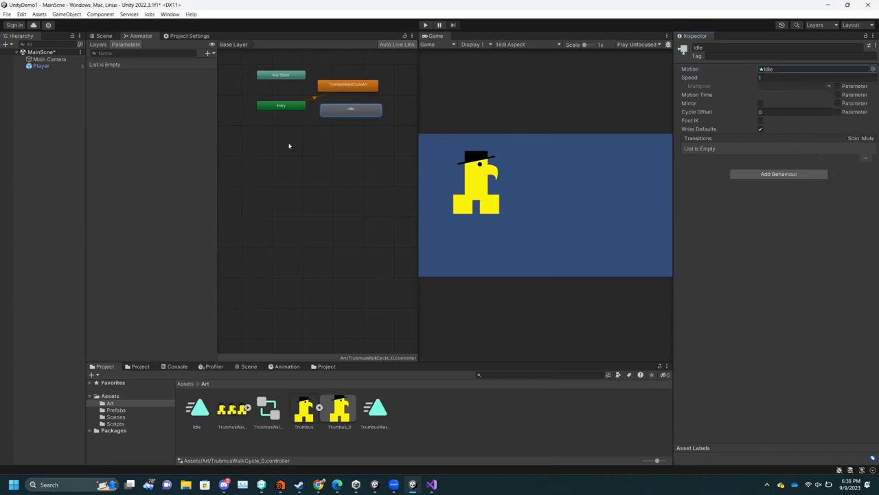
pyautogui.click(332, 107)
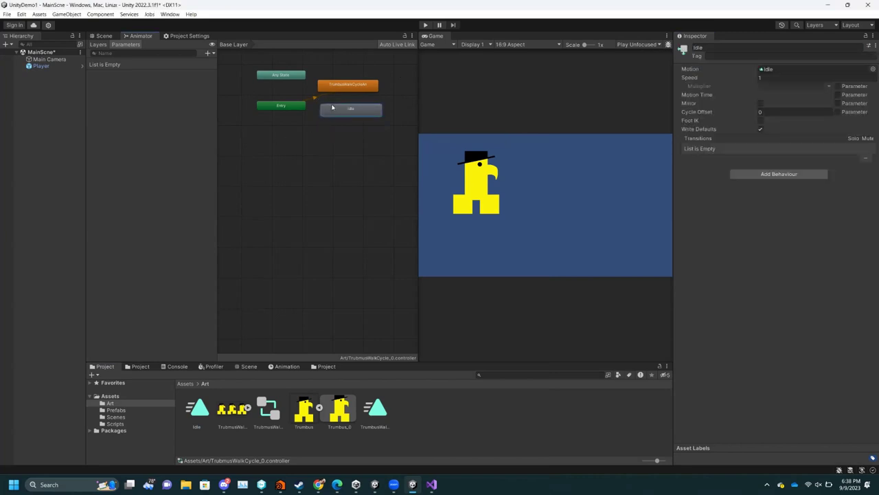
pyautogui.rightClick(332, 107)
pyautogui.click(358, 120)
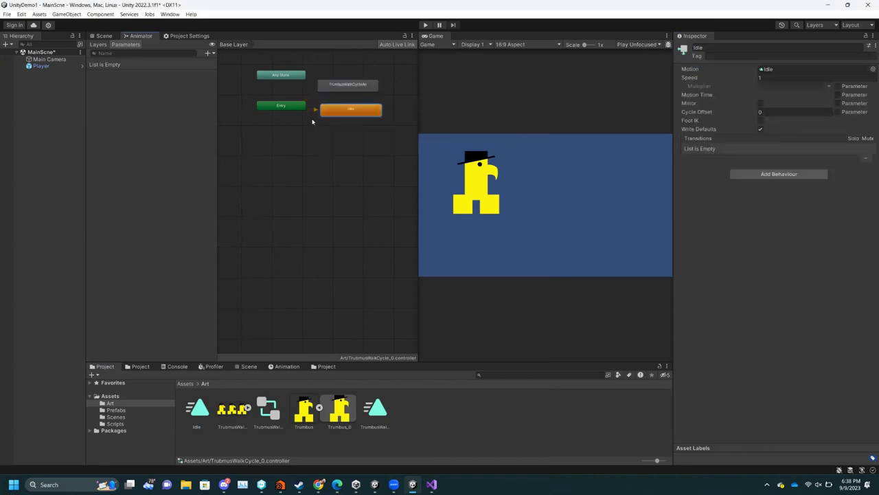
pyautogui.moveTo(334, 106); pyautogui.dragTo(358, 84)
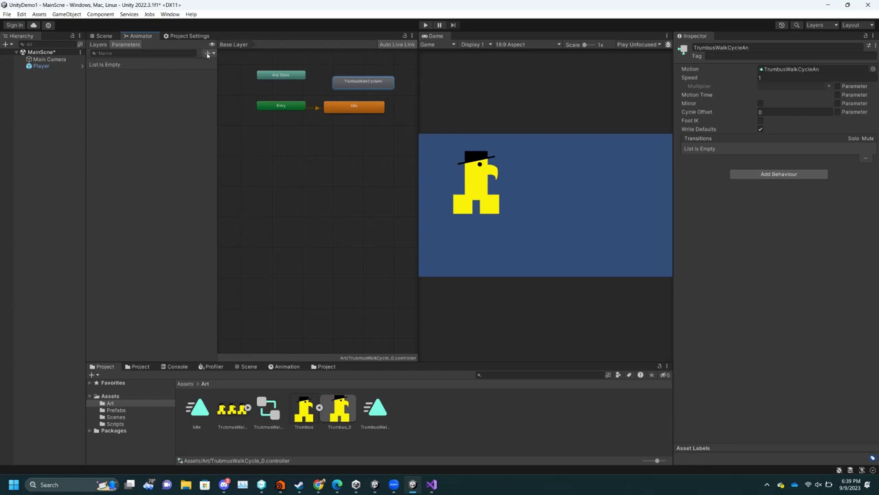
# Step: Add Walk and Idle trigger parameters, then select Walk and the Any State node
pyautogui.click(208, 53)
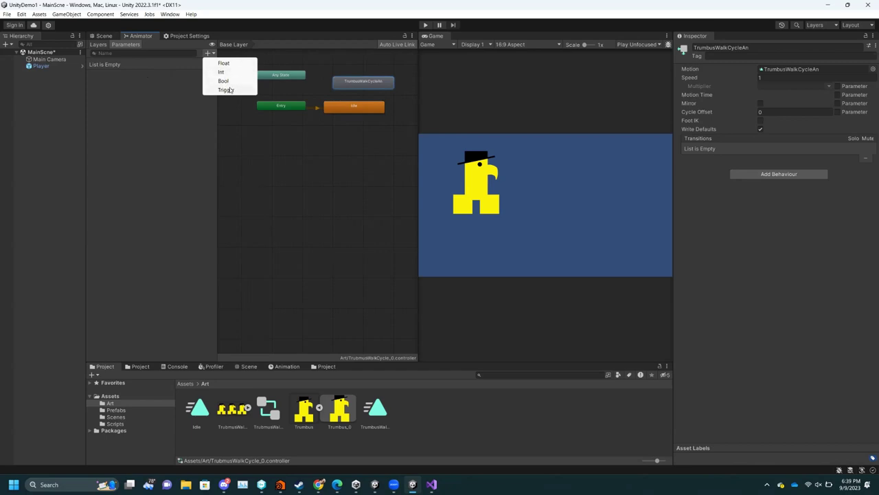
pyautogui.click(230, 90)
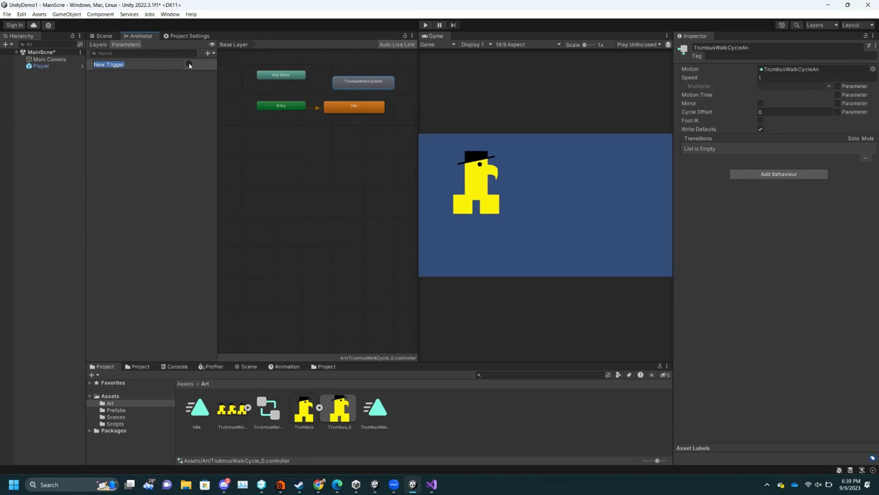
pyautogui.write('Walk')
pyautogui.press('Return')
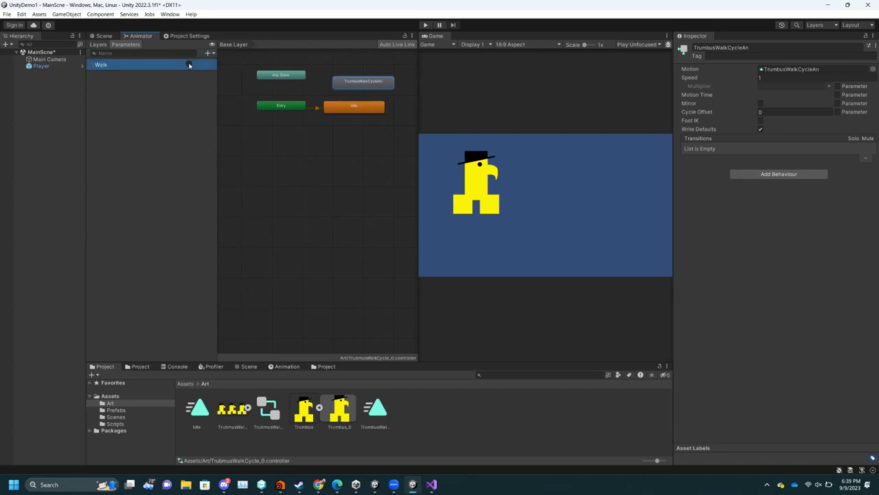
pyautogui.click(207, 53)
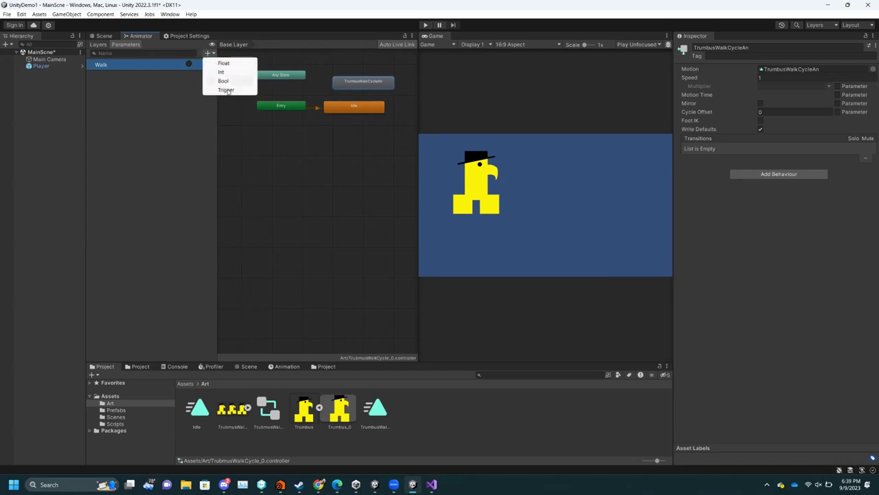
pyautogui.click(229, 89)
pyautogui.write('Idle')
pyautogui.press('Return')
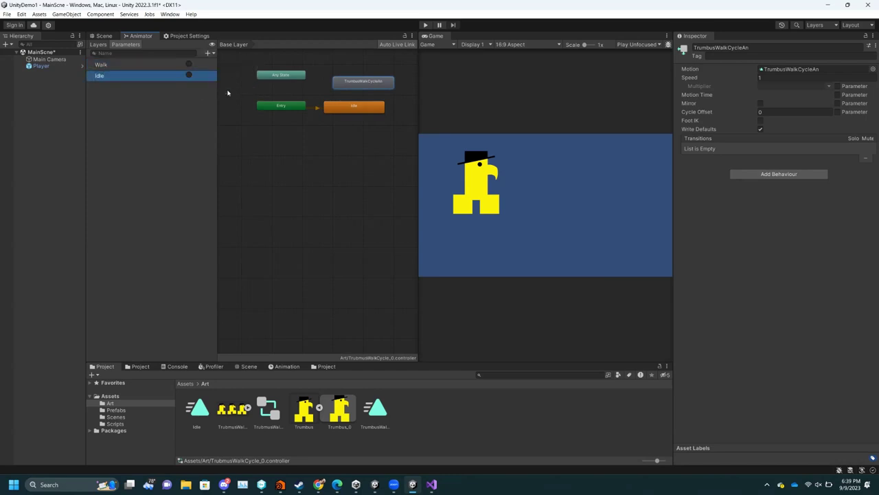
pyautogui.click(187, 67)
pyautogui.click(283, 77)
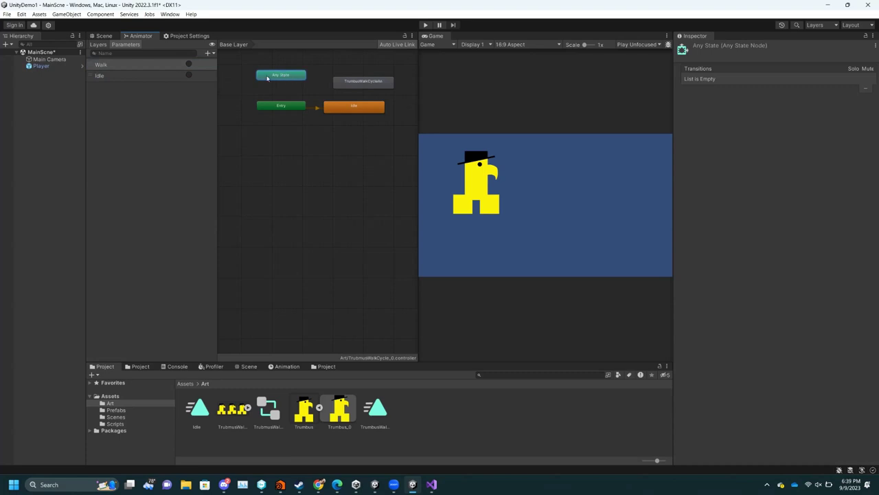
# Step: Add a transition from Any State to the walk cycle state with a Walk condition
pyautogui.rightClick(267, 77)
pyautogui.click(292, 81)
pyautogui.click(346, 86)
pyautogui.click(320, 81)
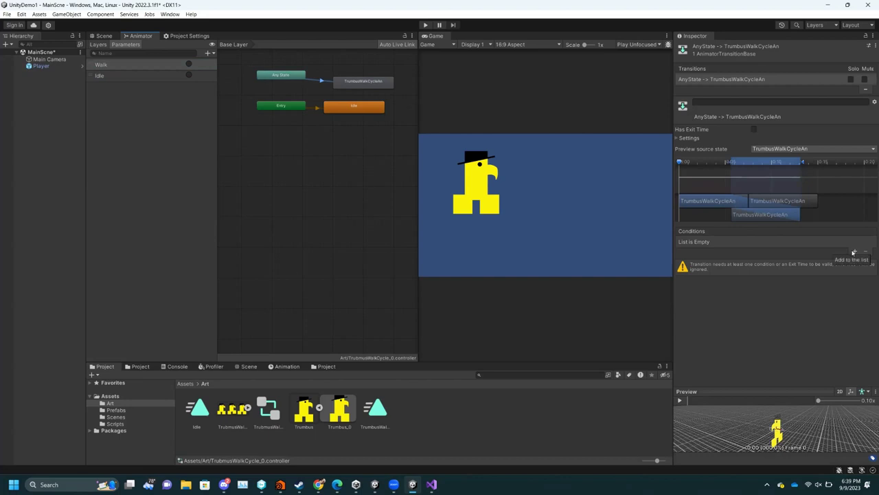
pyautogui.click(853, 252)
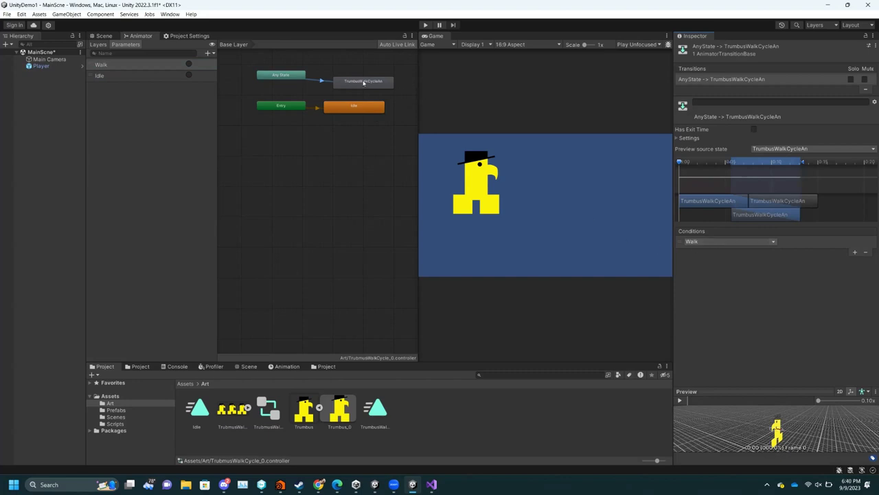
# Step: Add an Any State transition to Idle with the Idle condition, and save the scene
pyautogui.click(292, 81)
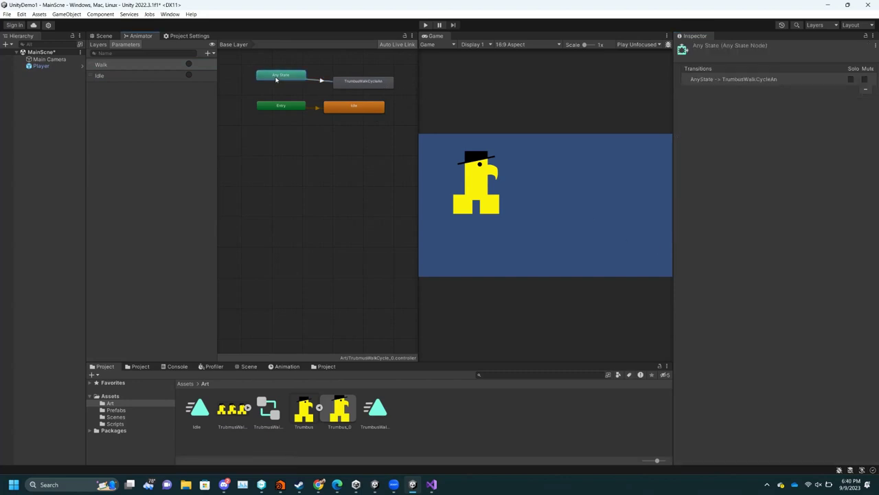
pyautogui.rightClick(291, 81)
pyautogui.click(302, 84)
pyautogui.click(334, 106)
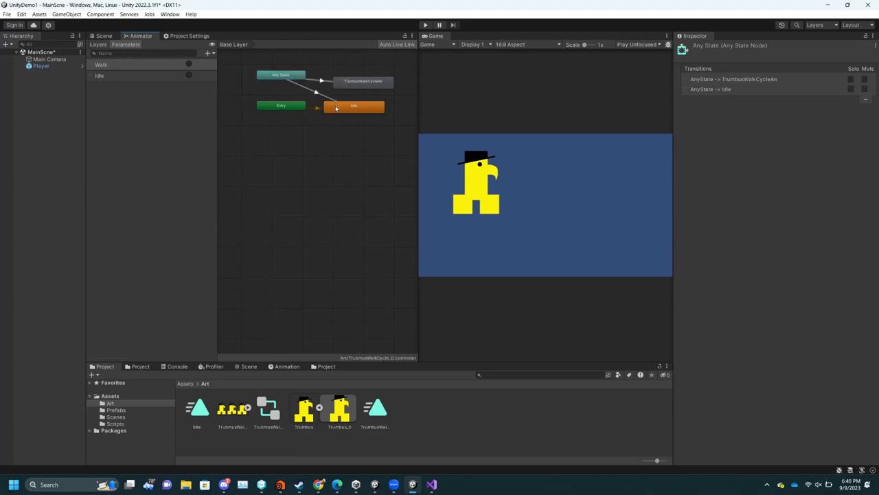
pyautogui.click(321, 97)
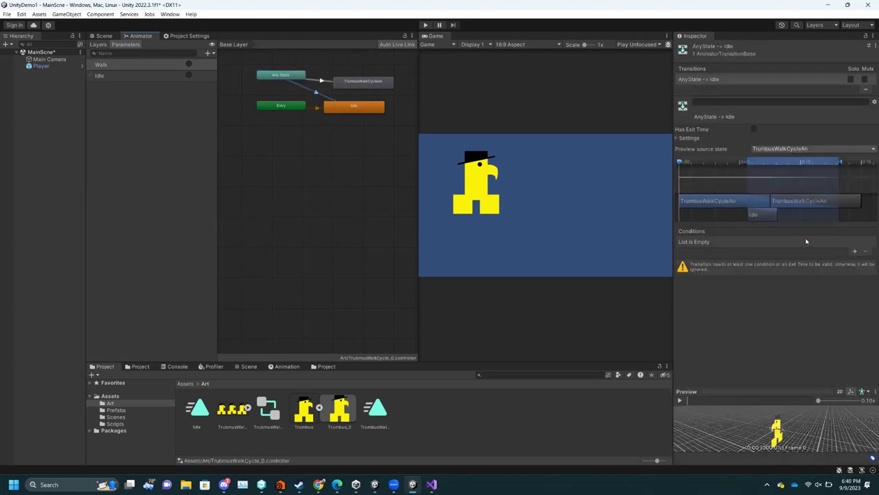
pyautogui.click(855, 252)
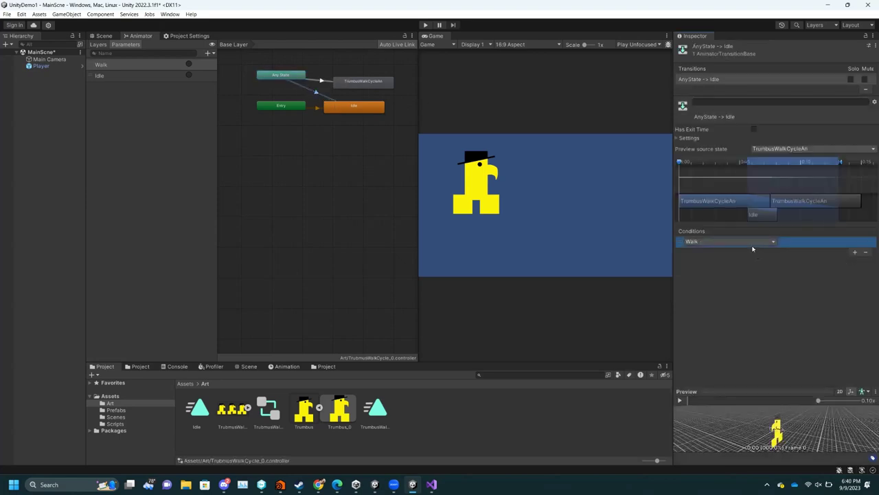
pyautogui.click(751, 243)
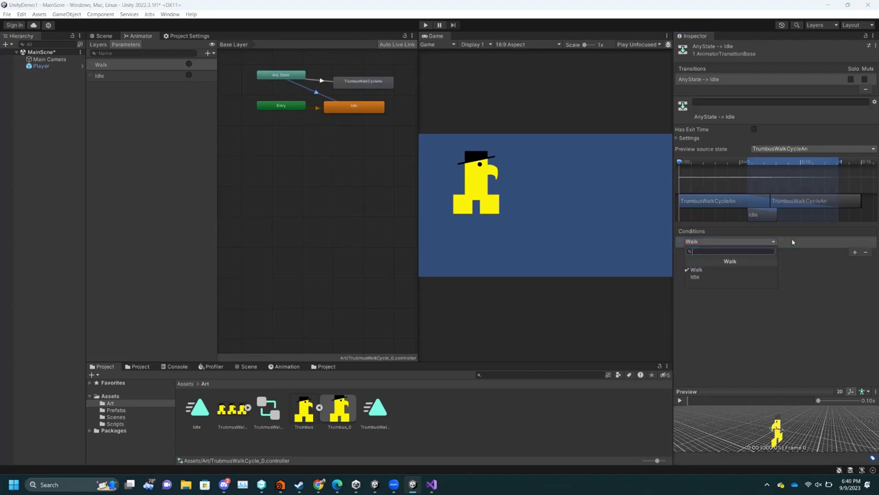
pyautogui.click(735, 275)
pyautogui.hotkey('ctrl', 's')
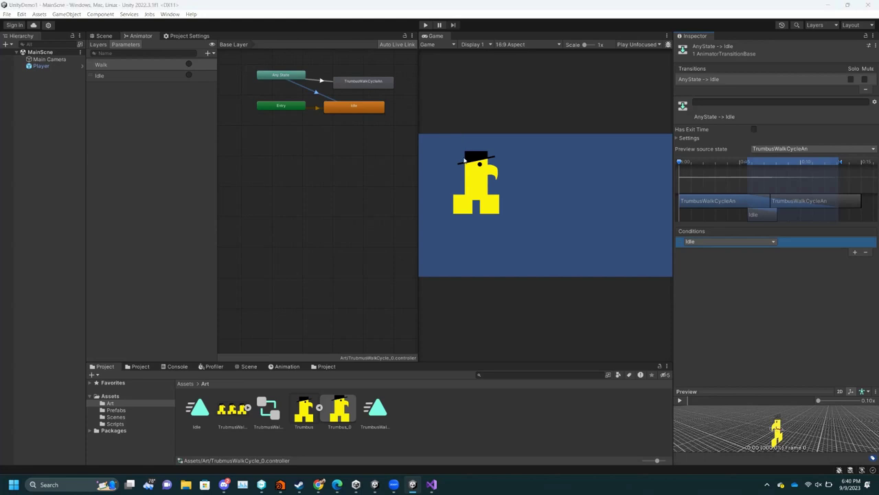
pyautogui.click(429, 485)
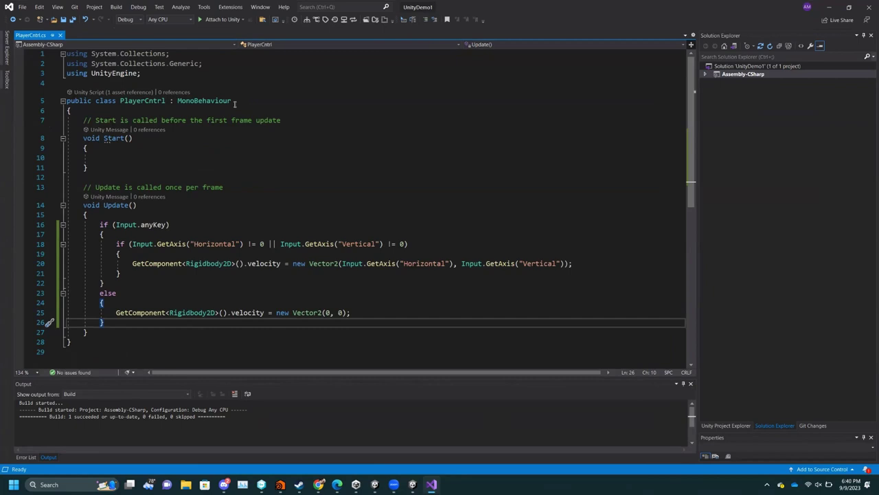
# Step: Declare a private Animator field named animator in the player class
pyautogui.moveTo(135, 265)
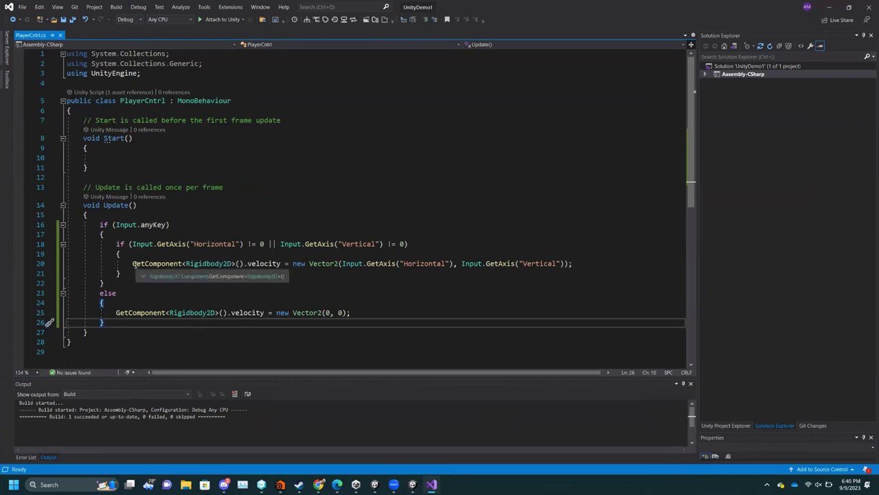
pyautogui.moveTo(133, 264); pyautogui.dragTo(281, 265)
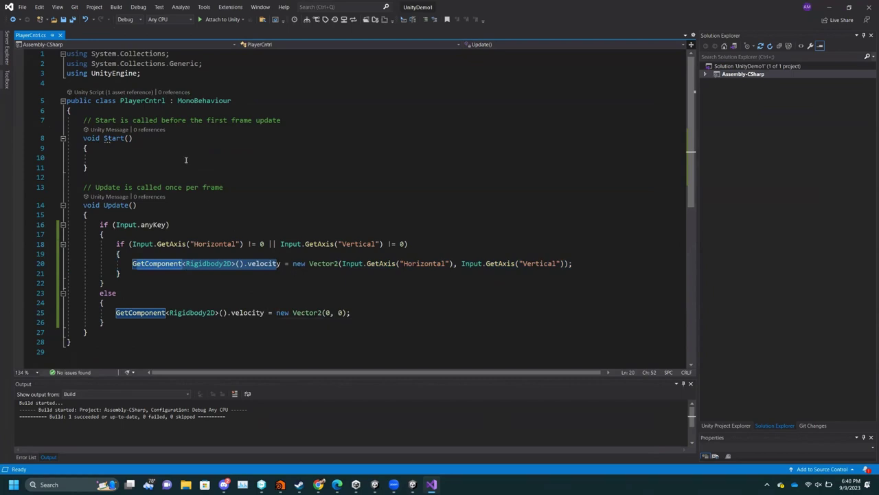
pyautogui.click(116, 112)
pyautogui.press('Return')
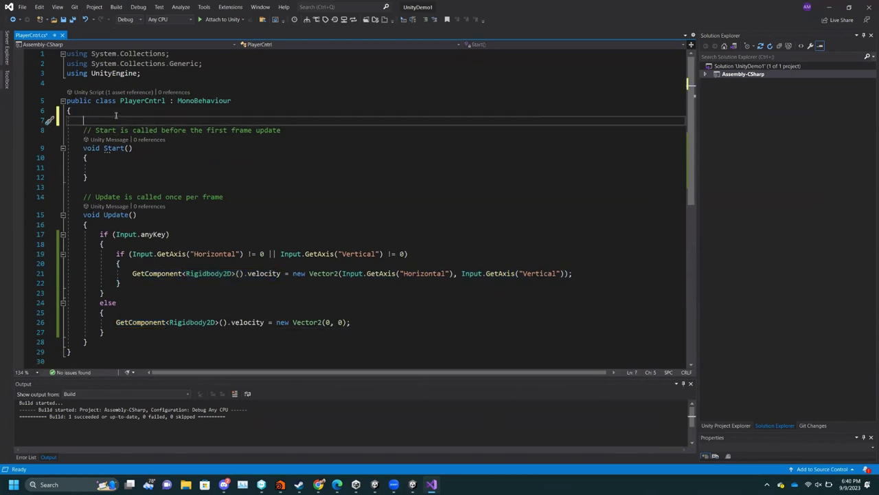
pyautogui.write('p')
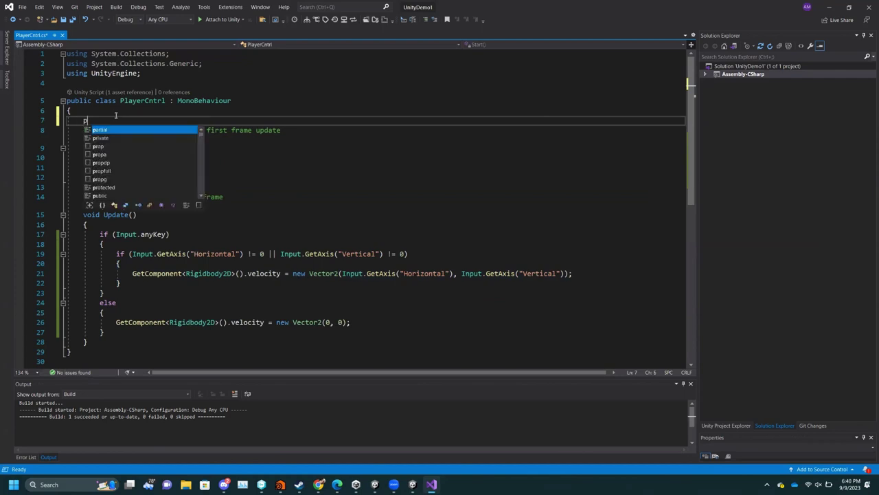
pyautogui.write('rivate am')
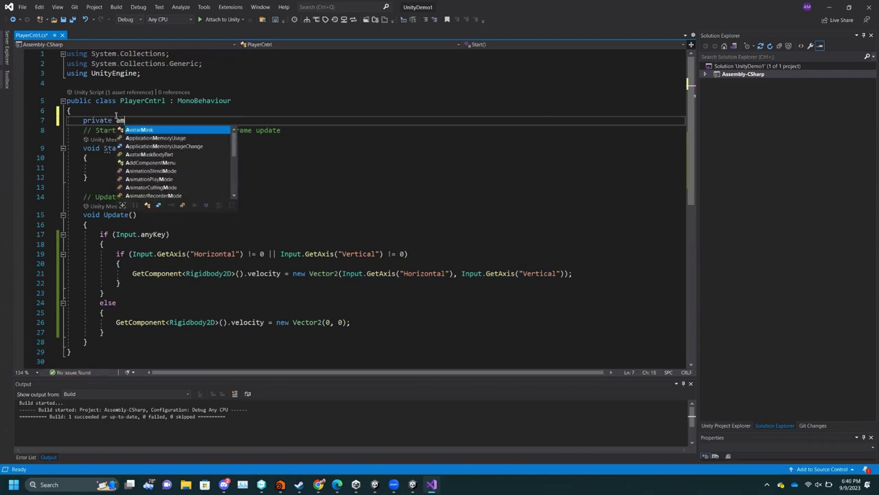
pyautogui.press('BackSpace')
pyautogui.write('nima')
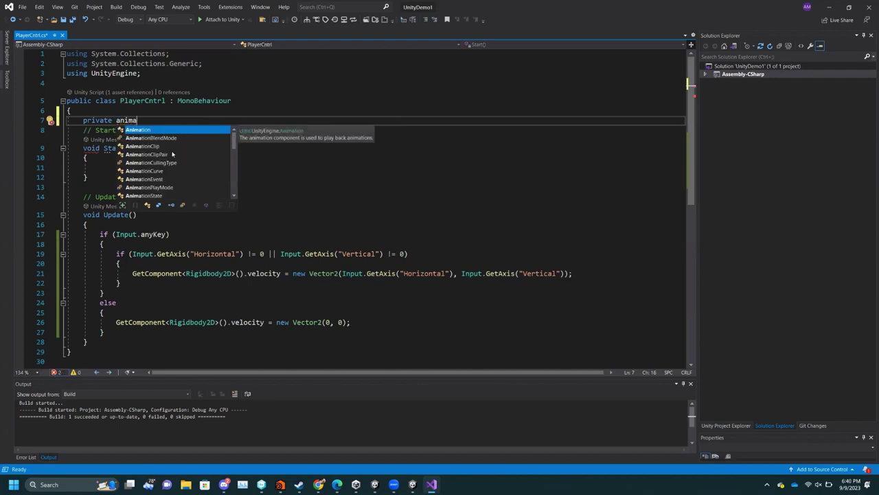
pyautogui.write('tor')
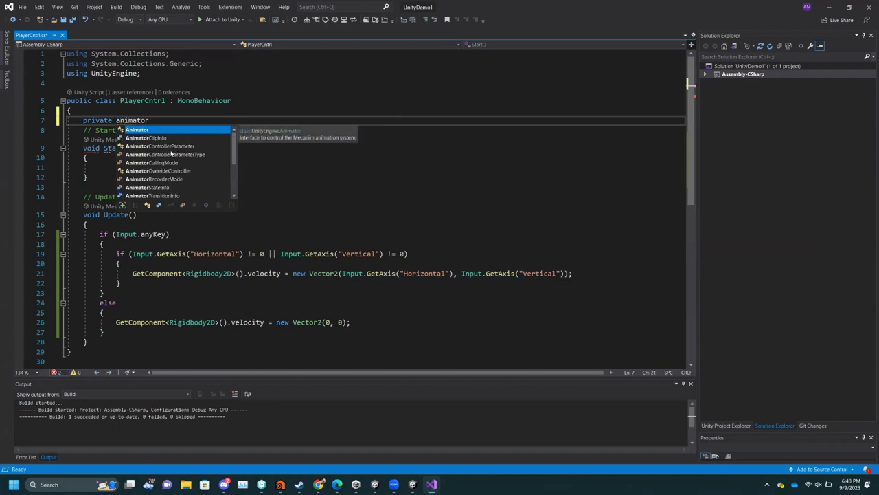
pyautogui.press('Tab')
pyautogui.write('animator')
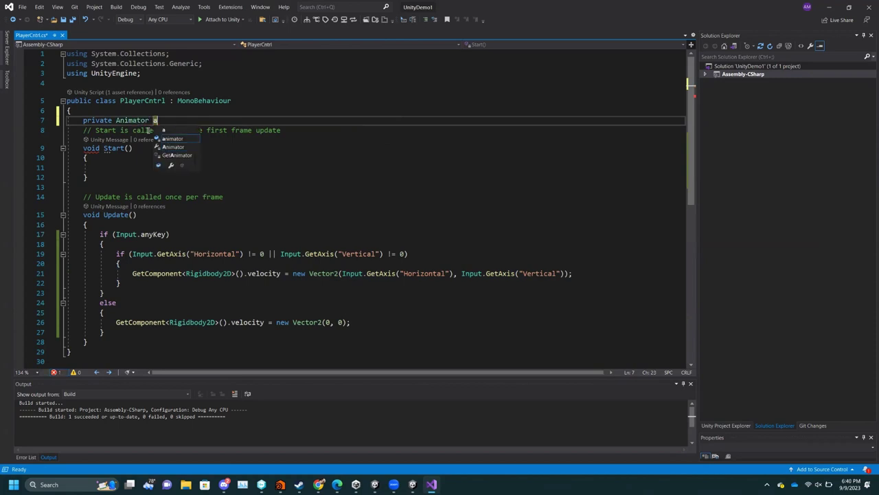
pyautogui.write(';')
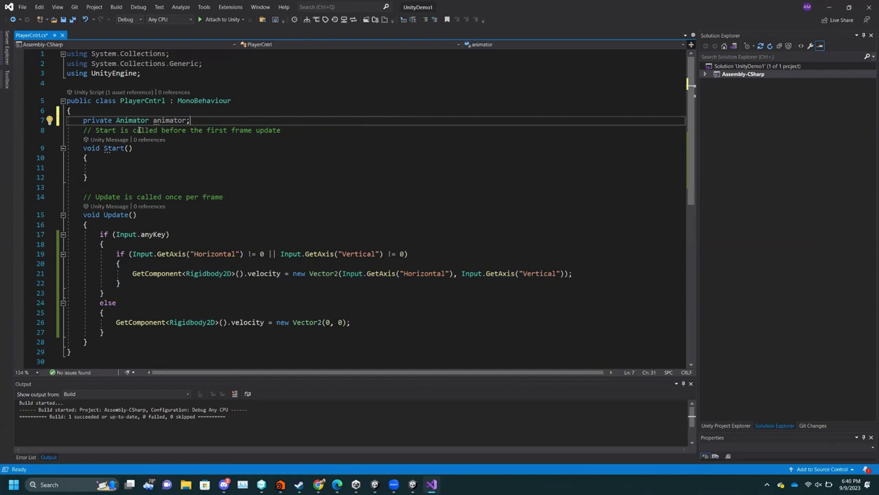
pyautogui.click(187, 120)
# Step: Assign animator = GetComponent<Animator>(); inside Start()
pyautogui.click(110, 164)
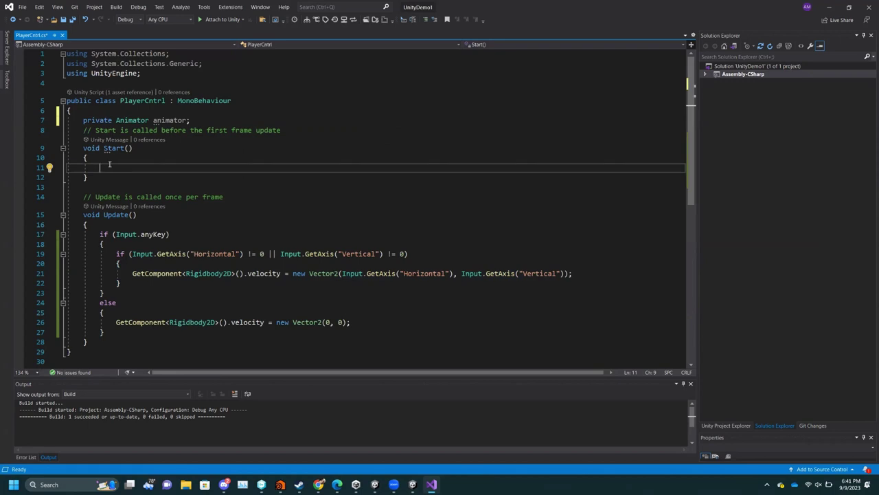
pyautogui.write('animator')
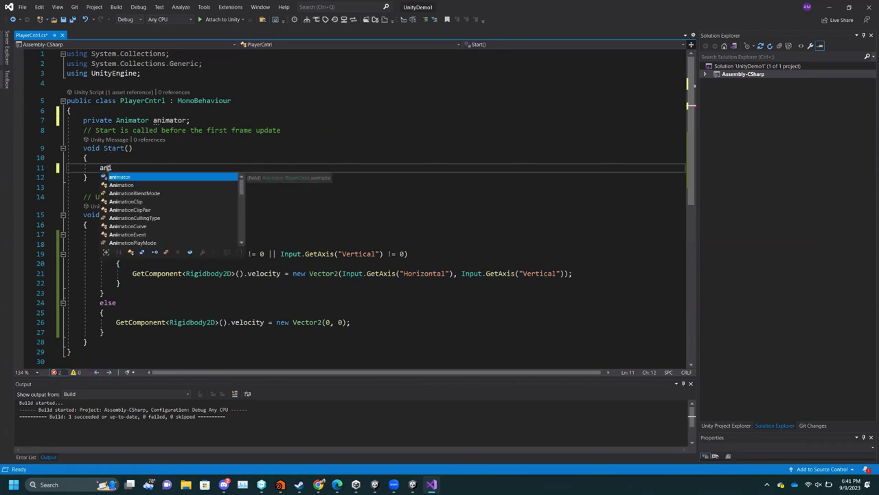
pyautogui.write(' = get')
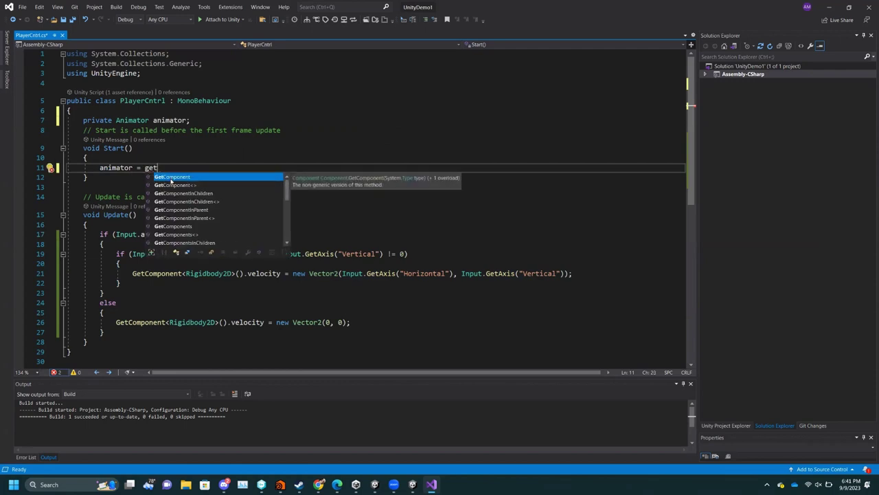
pyautogui.doubleClick(171, 184)
pyautogui.write('<an>')
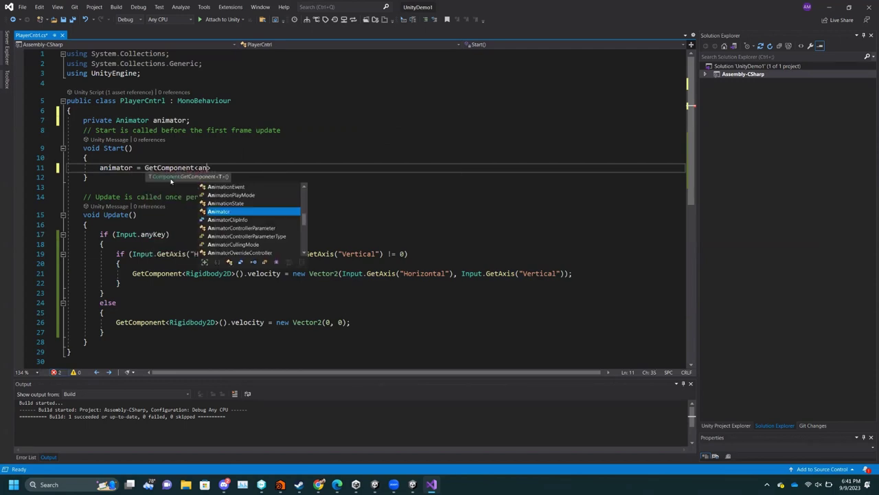
pyautogui.doubleClick(218, 212)
pyautogui.write('>()')
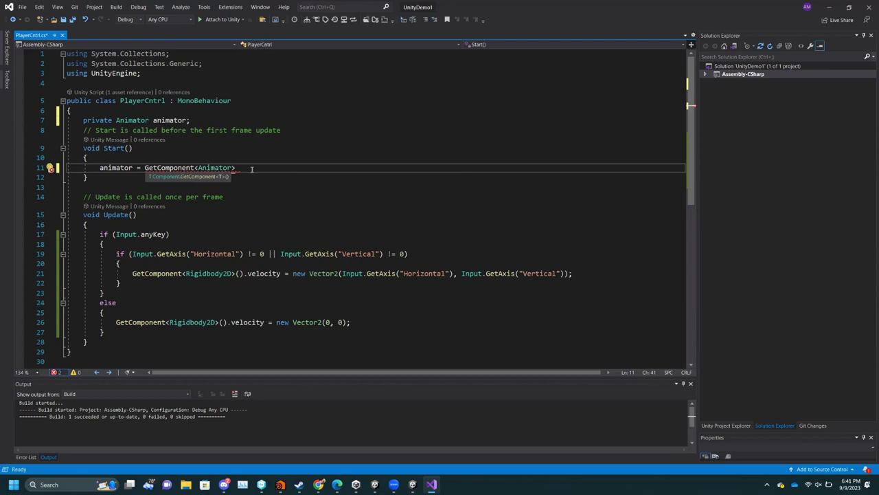
pyautogui.write(';')
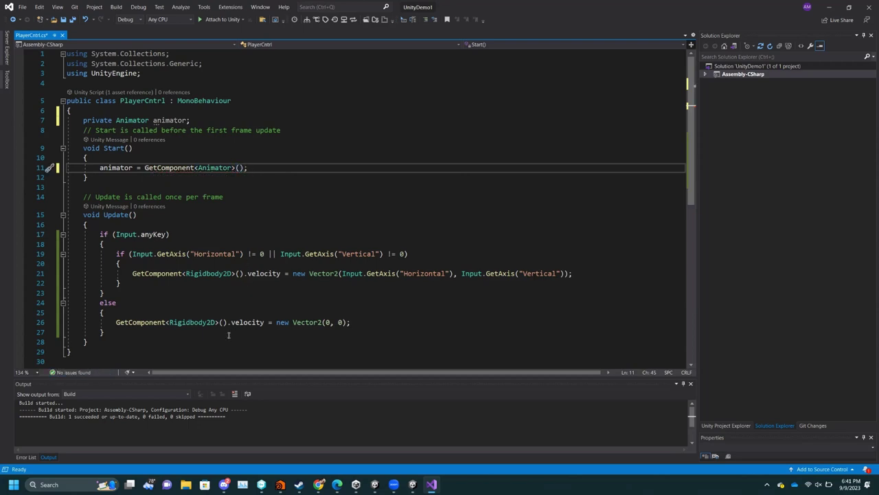
# Step: Add animator.SetTrigger("Walk"); on line 22 after the velocity assignment, and select it
pyautogui.scroll(-2, 229, 334)
pyautogui.click(582, 215)
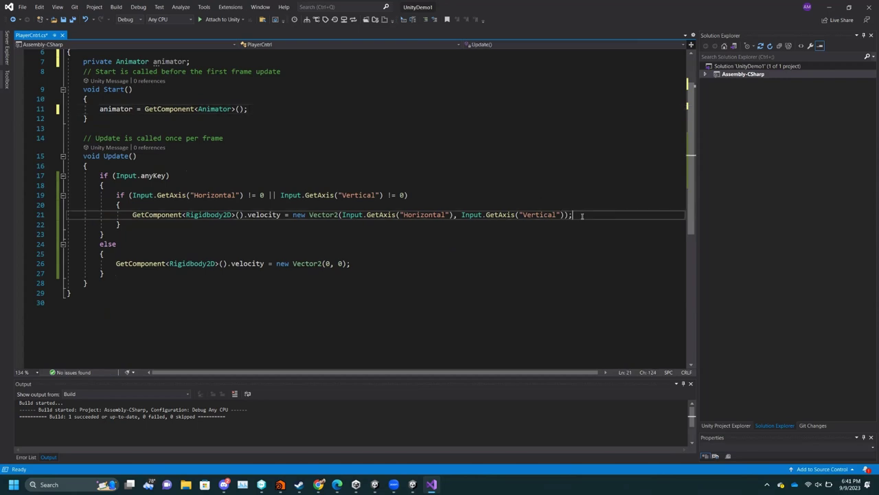
pyautogui.press('Return')
pyautogui.write('an')
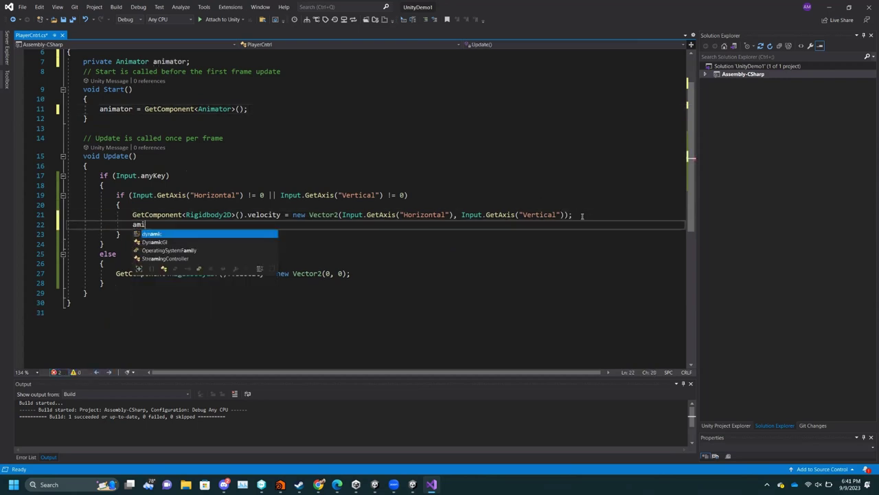
pyautogui.press('BackSpace')
pyautogui.write('n')
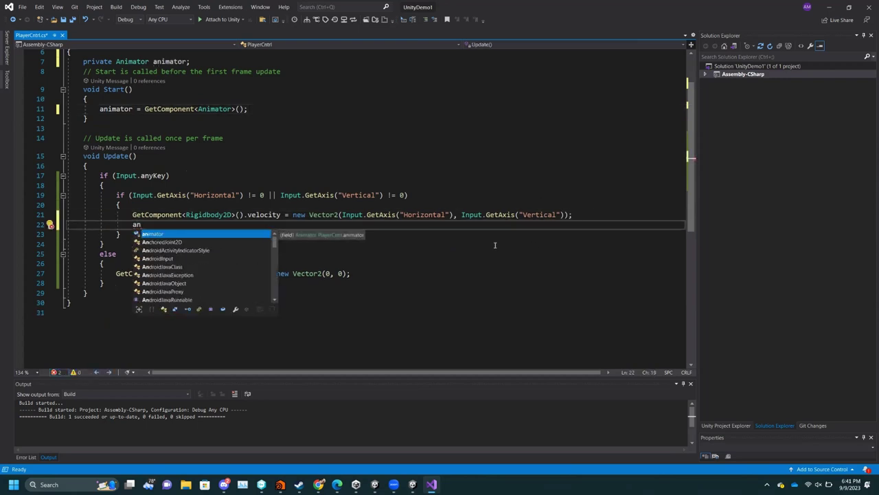
pyautogui.press('Tab')
pyautogui.write('.')
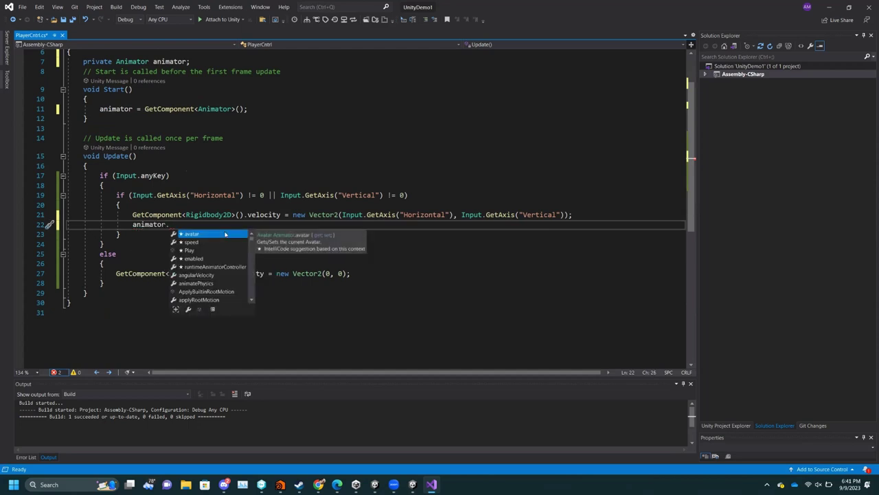
pyautogui.write('set')
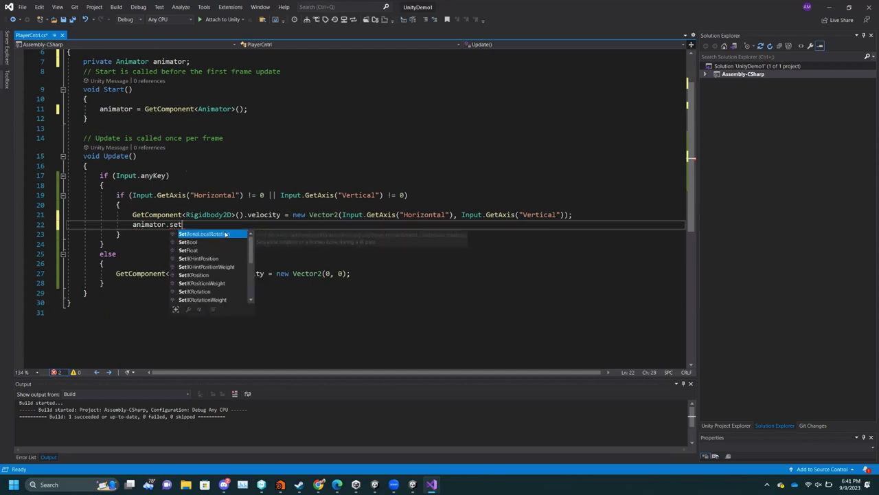
pyautogui.write('T')
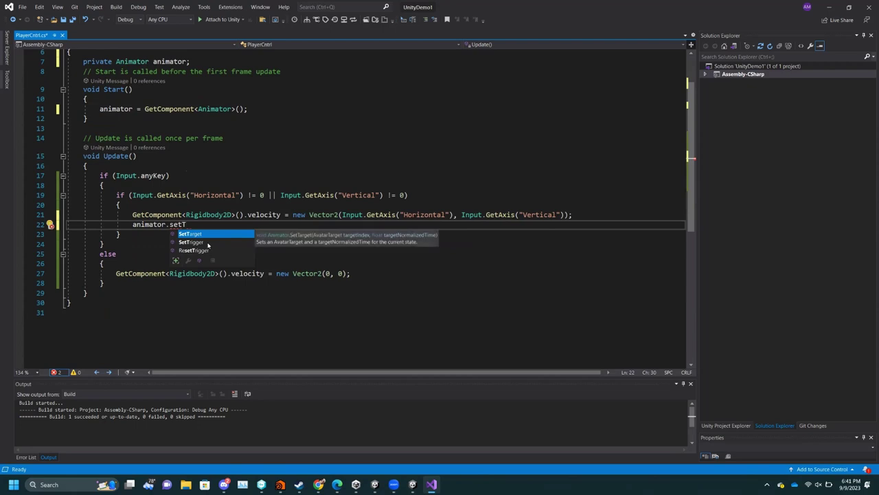
pyautogui.click(208, 242)
pyautogui.doubleClick(208, 242)
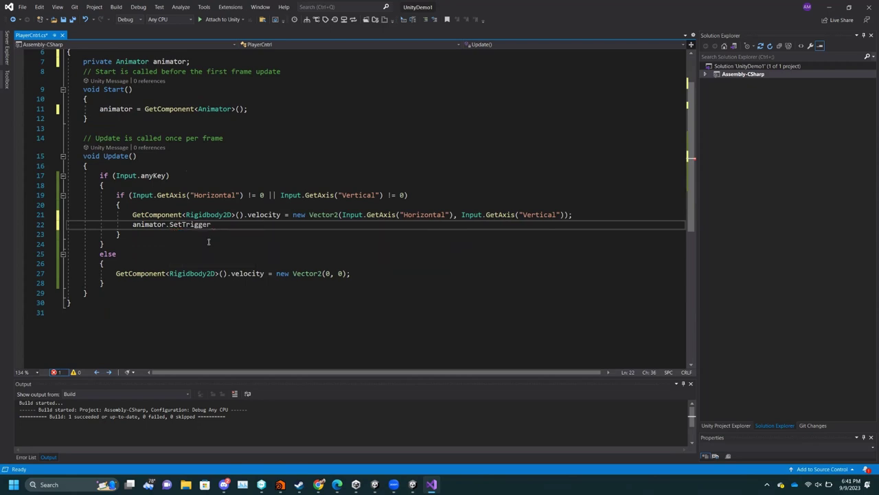
pyautogui.write('(')
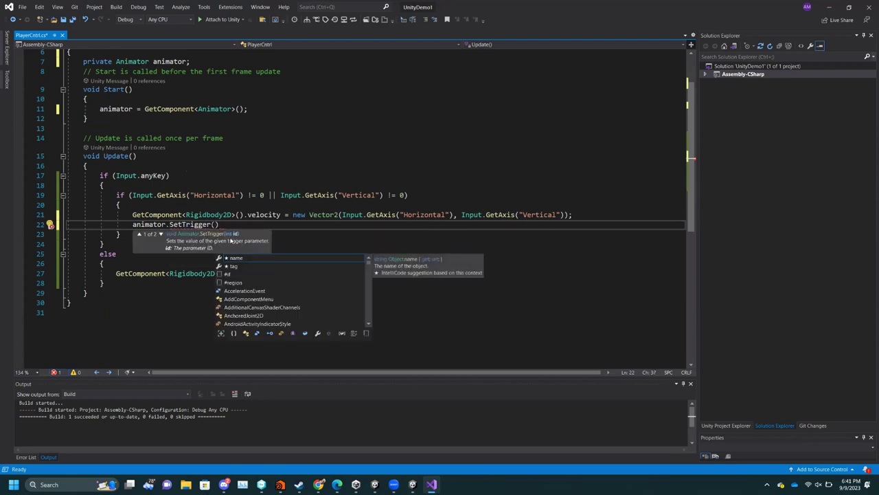
pyautogui.click(160, 235)
pyautogui.moveTo(212, 227)
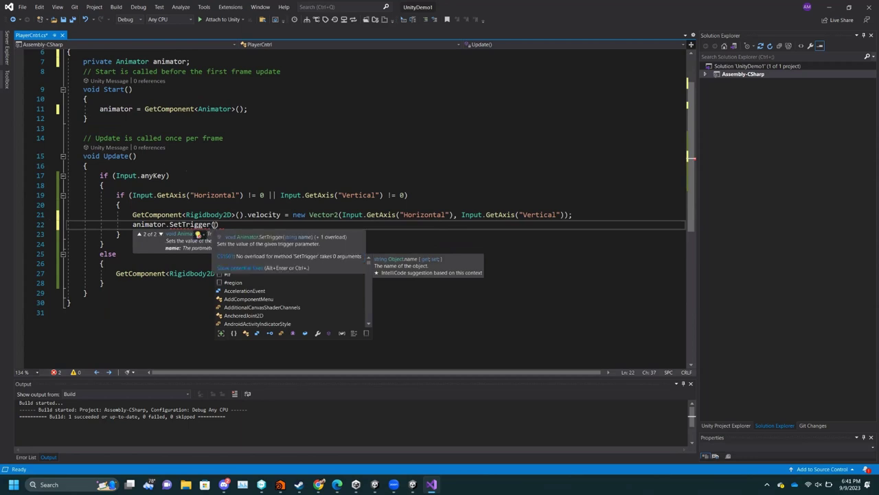
pyautogui.write('"')
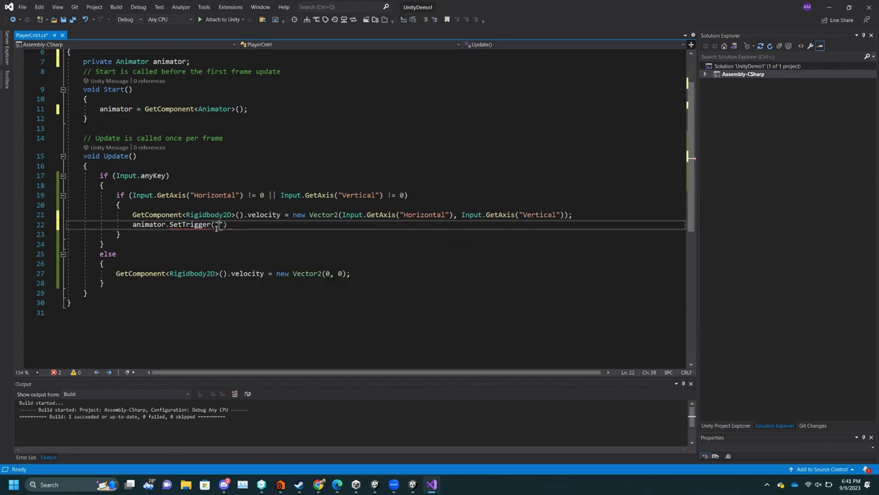
pyautogui.write('Walk')
pyautogui.click(261, 226)
pyautogui.write(';')
pyautogui.moveTo(134, 224); pyautogui.dragTo(254, 224)
pyautogui.hotkey('ctrl', 'c')
pyautogui.click(367, 274)
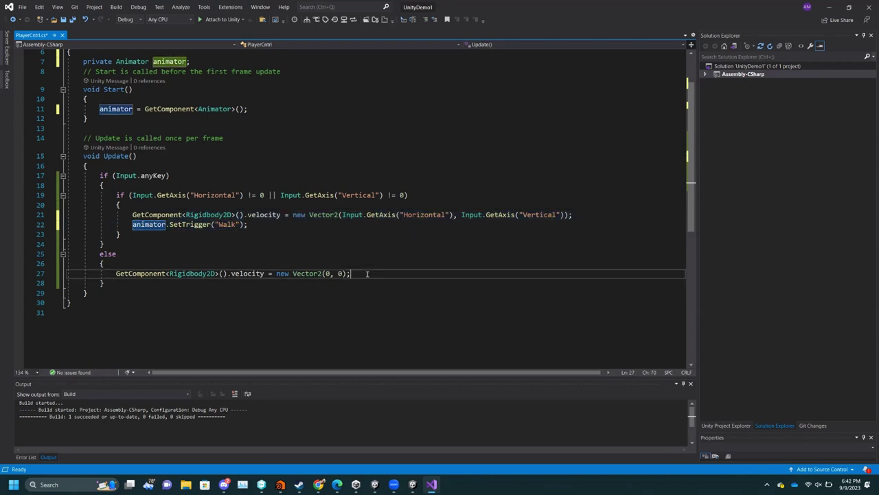
# Step: Paste the SetTrigger line into the else block, change it to "Idle", and rebuild
pyautogui.press('Return')
pyautogui.hotkey('ctrl', 'v')
pyautogui.doubleClick(212, 283)
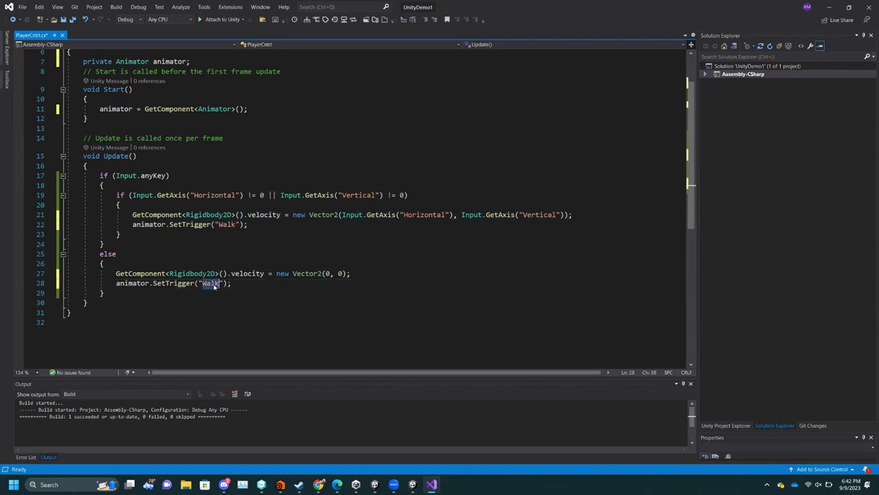
pyautogui.press('BackSpace')
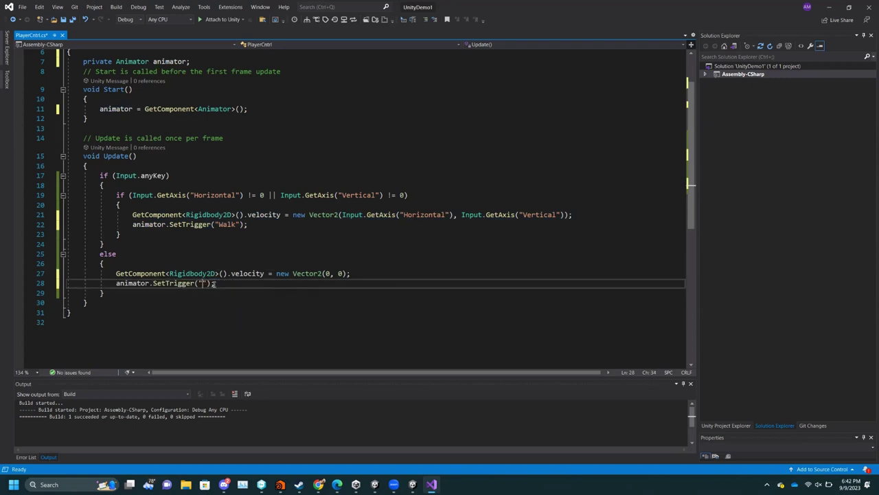
pyautogui.write('Idle')
pyautogui.hotkey('ctrl', 'shift', 'b')
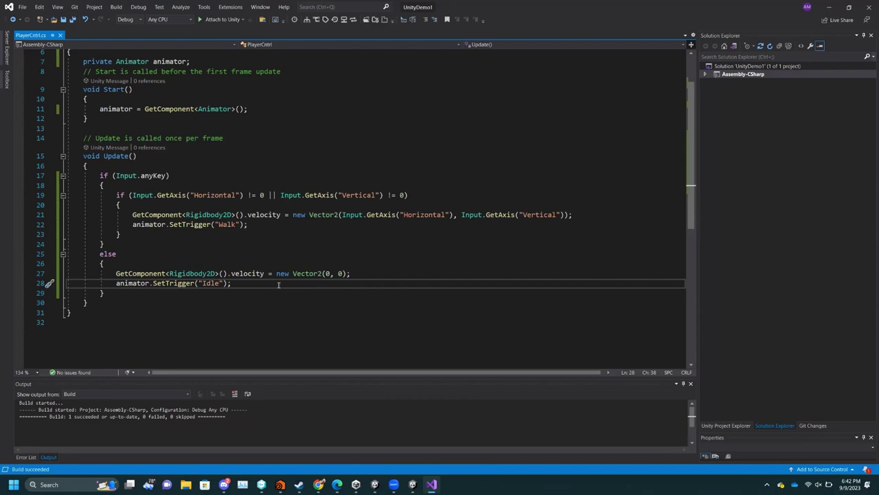
# Step: Remove the stray character on line 29 and save PlayerCntrl.cs
pyautogui.press('Return')
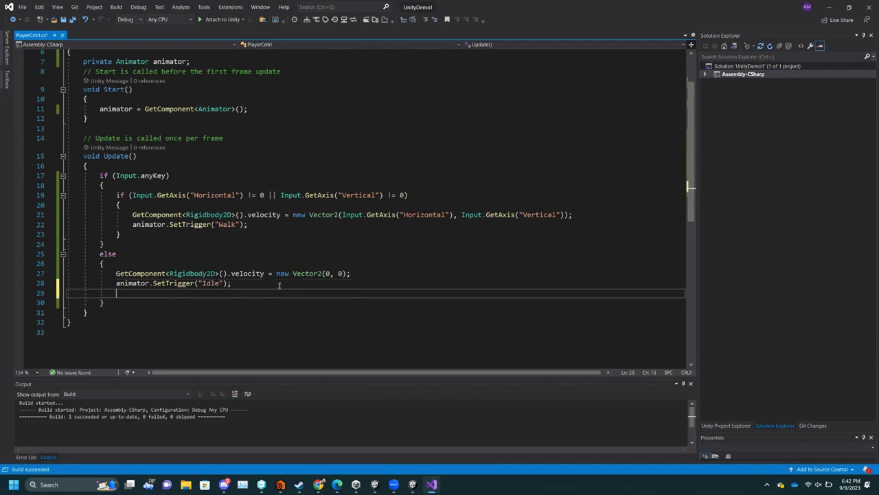
pyautogui.write('g')
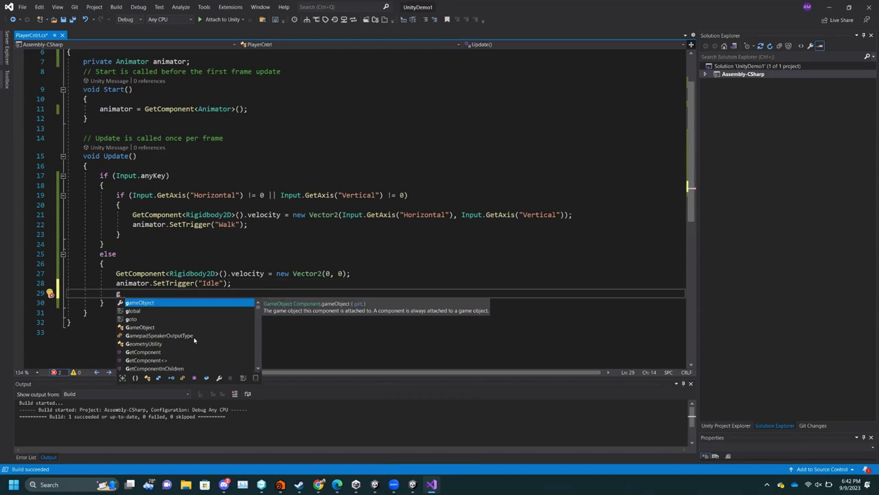
pyautogui.scroll(-3, 194, 340)
pyautogui.scroll(3, 193, 340)
pyautogui.press('BackSpace')
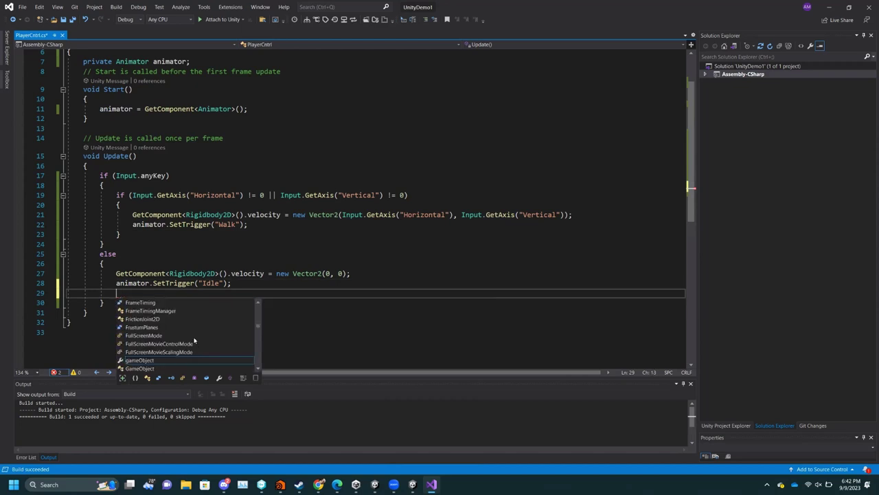
pyautogui.hotkey('ctrl', 's')
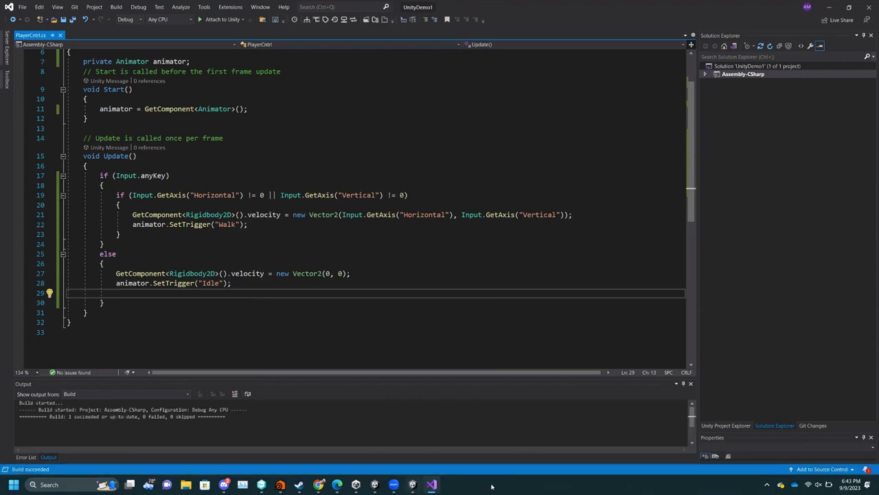
pyautogui.moveTo(356, 485)
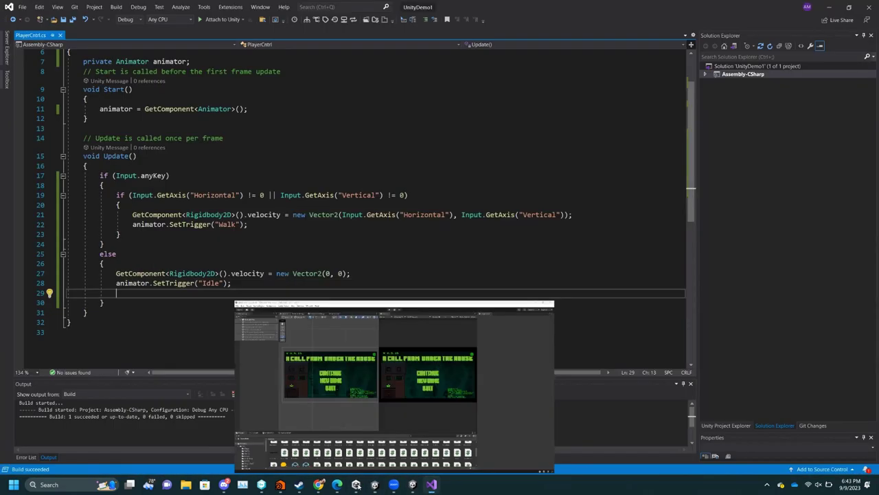
# Step: Play MainScene, walk the character right and left, and inspect the transition's timing settings
pyautogui.click(413, 485)
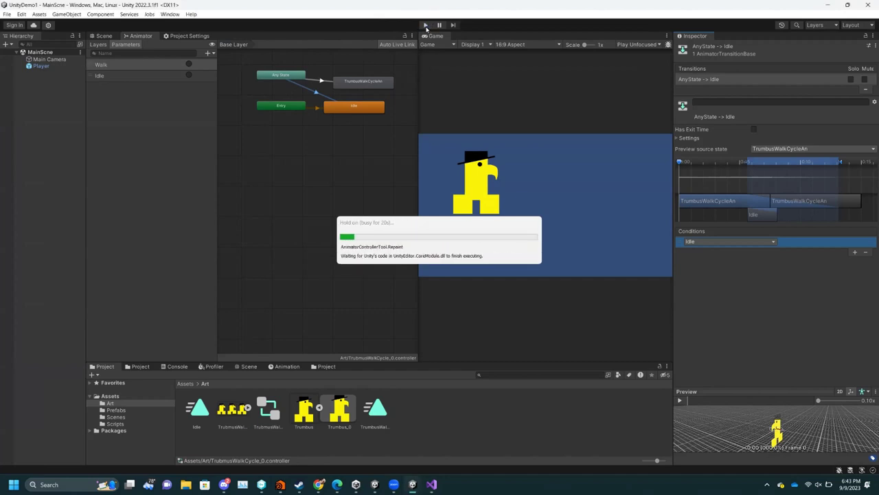
pyautogui.click(425, 25)
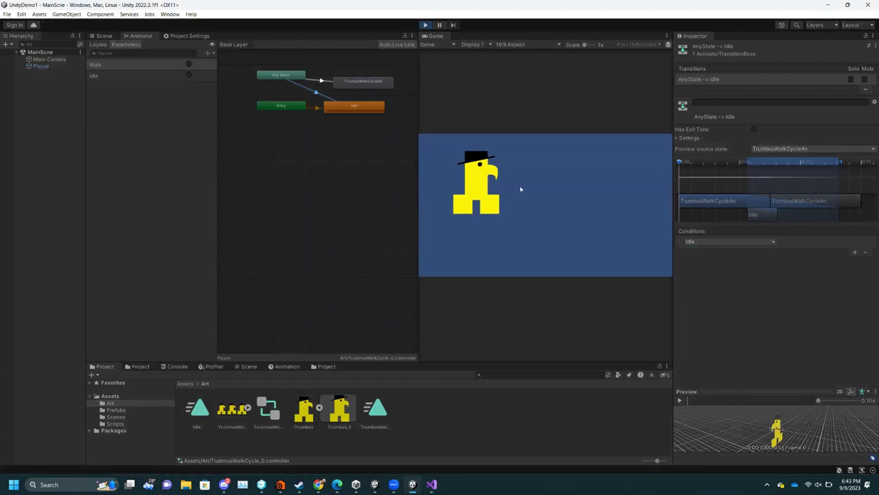
pyautogui.press('Right')
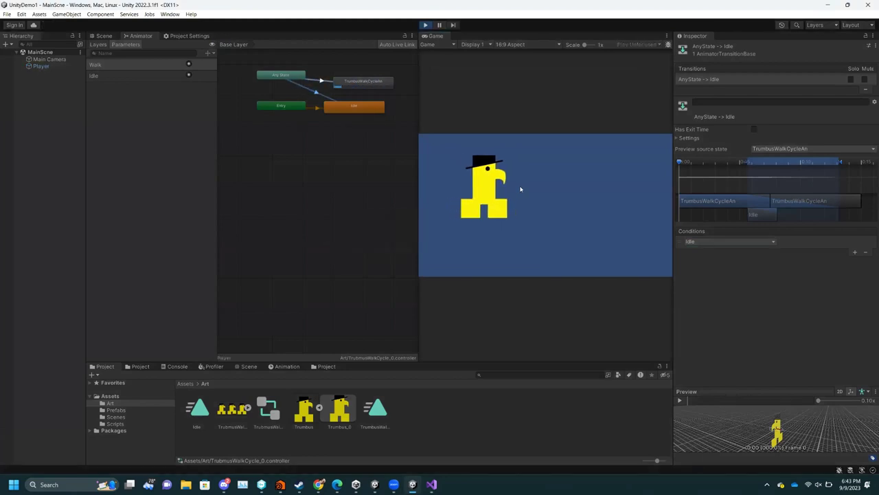
pyautogui.press('Right')
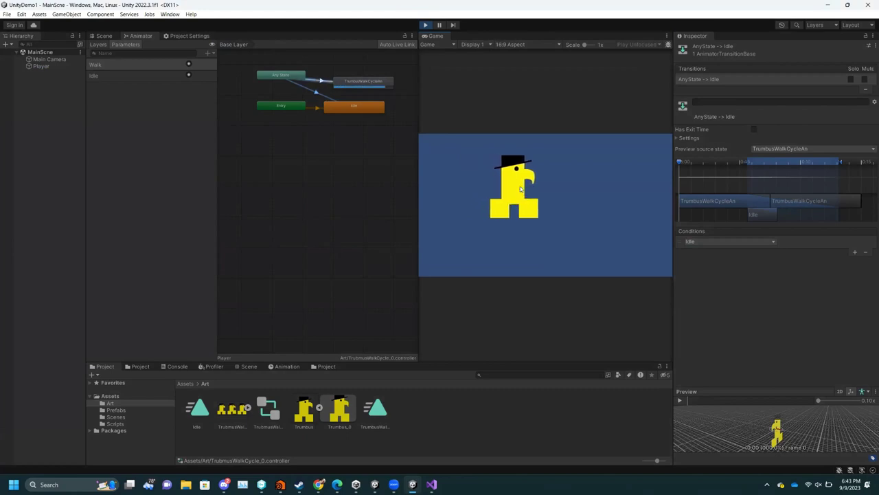
pyautogui.press('Right')
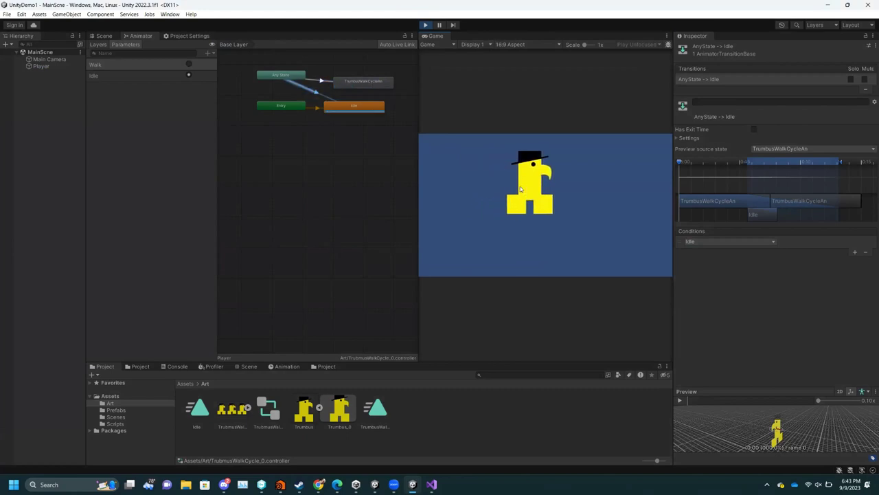
pyautogui.press('Right')
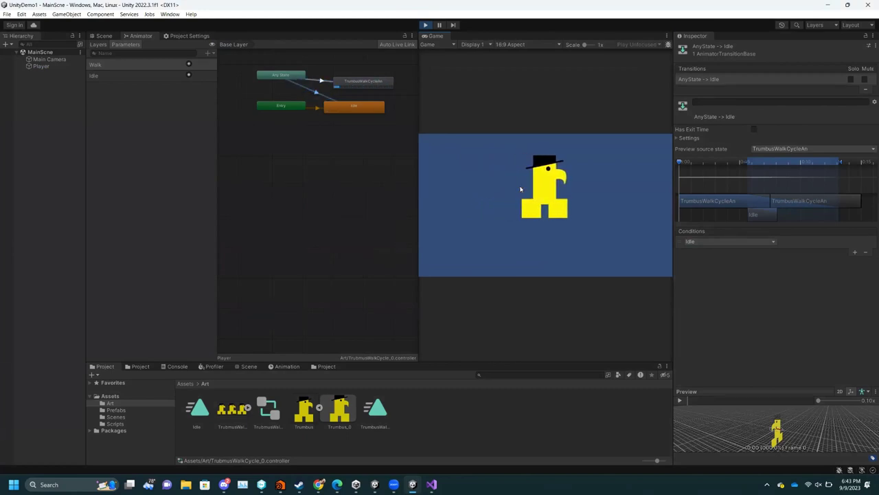
pyautogui.press('Left')
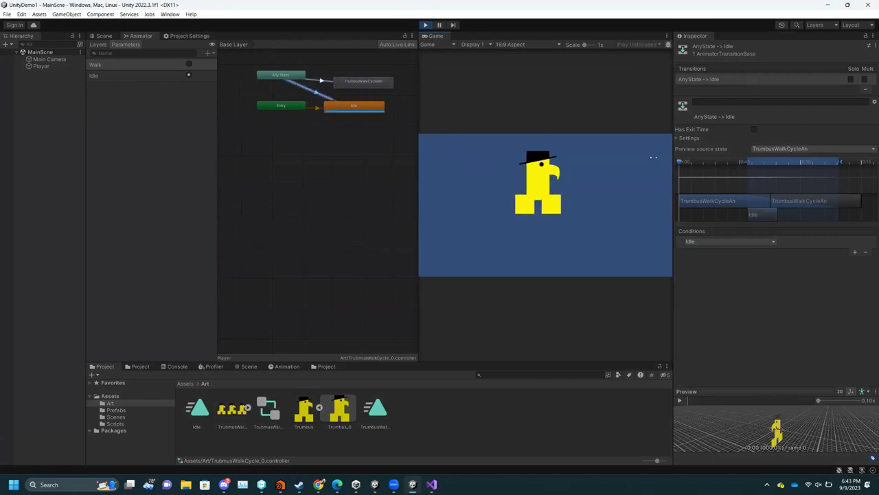
pyautogui.click(677, 140)
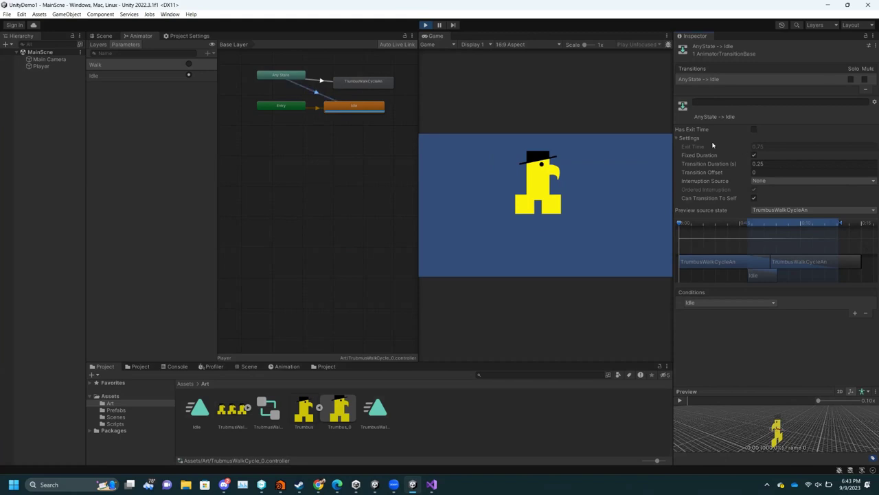
pyautogui.click(677, 139)
# Step: Inspect the Any State to walk transition and test walking with the d, a and w keys
pyautogui.click(313, 74)
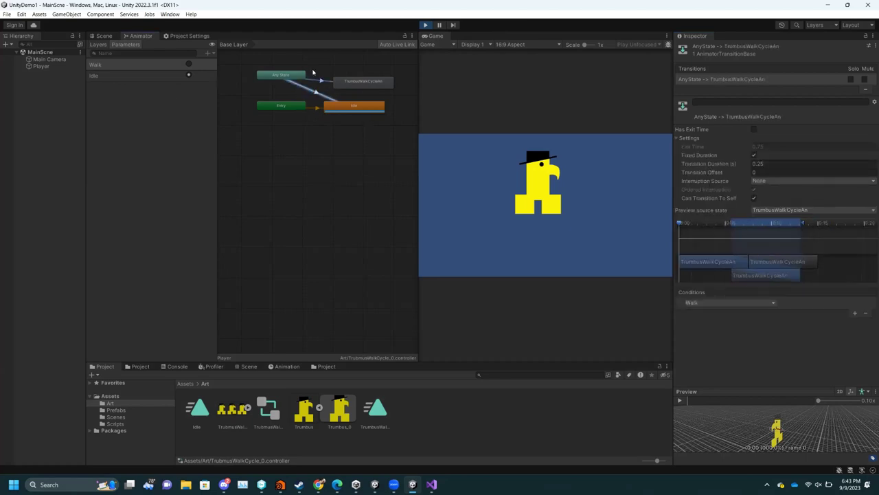
pyautogui.click(537, 193)
pyautogui.press('d')
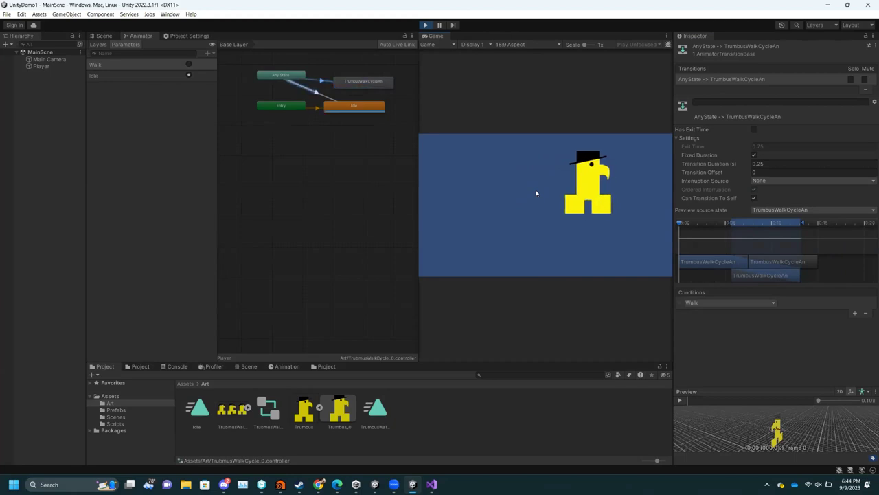
pyautogui.press('d')
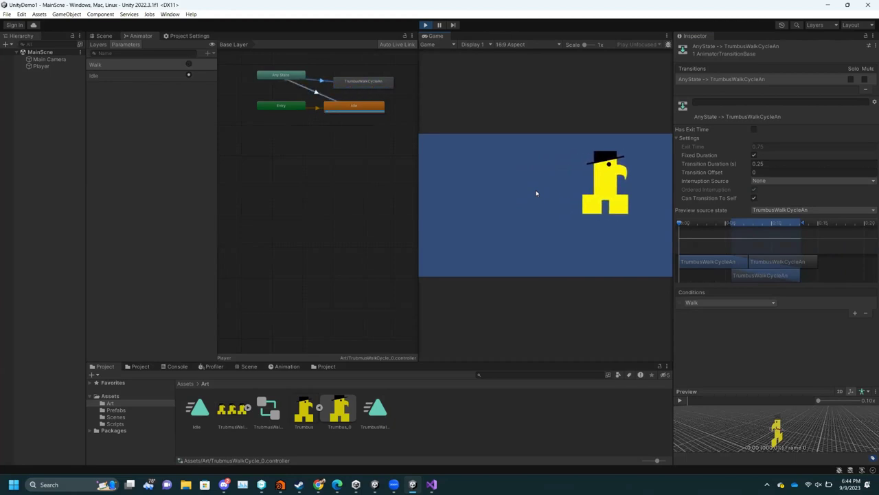
pyautogui.press('a')
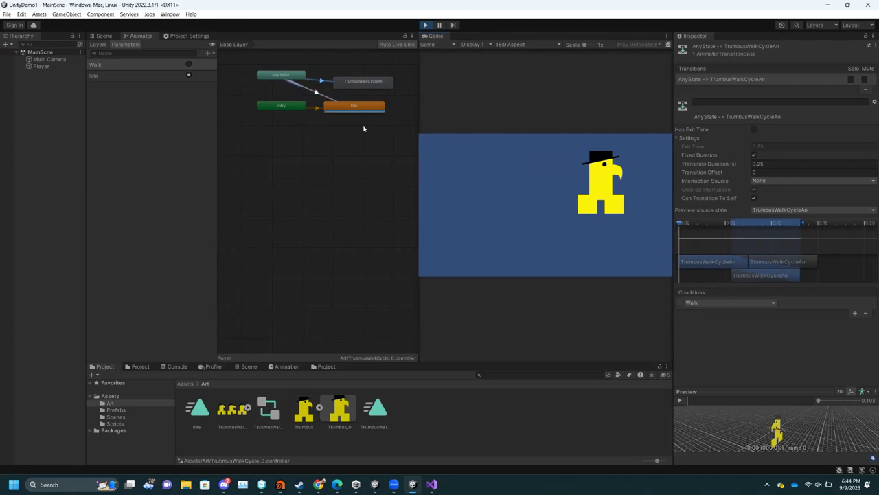
pyautogui.press('w')
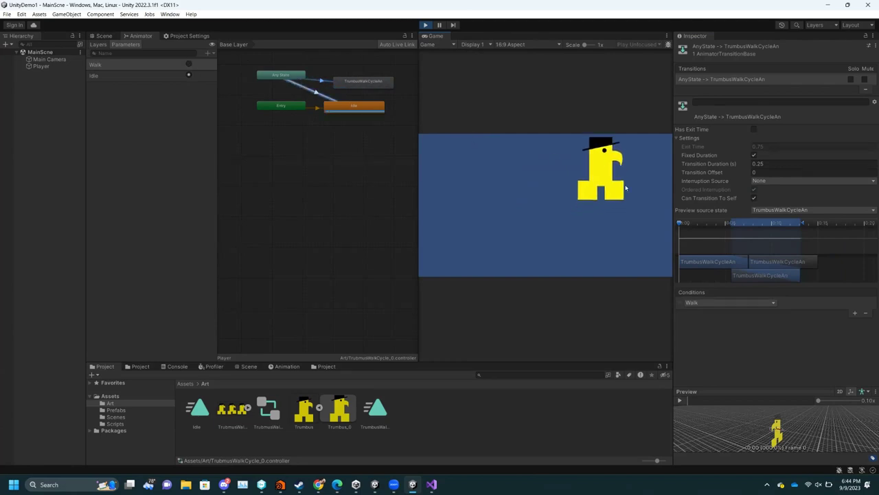
# Step: Enable Loop Time on the TrumbusWalkCycleAn animation clip
pyautogui.click(369, 408)
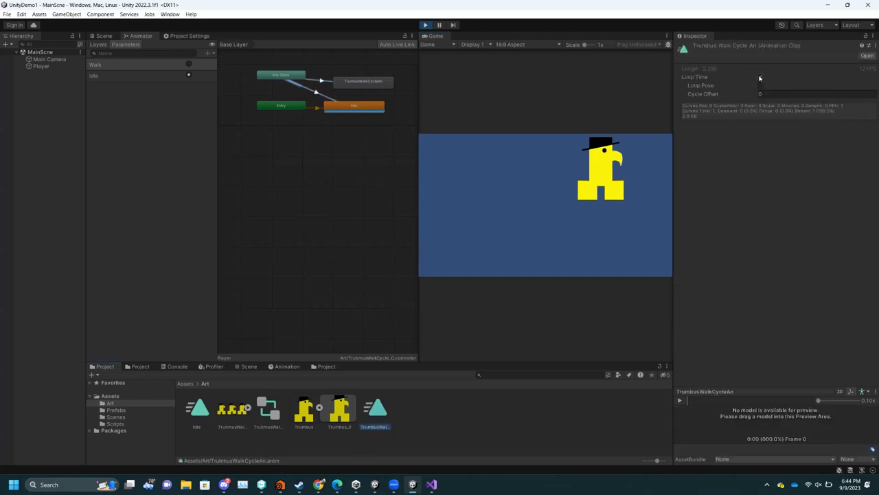
pyautogui.press('i')
pyautogui.click(761, 77)
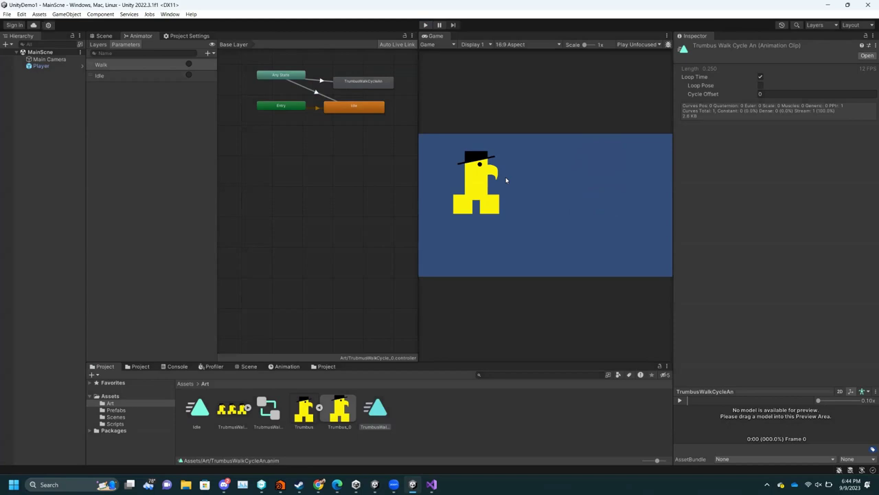
# Step: Create a new empty prefab named Item in the Prefabs folder
pyautogui.click(55, 81)
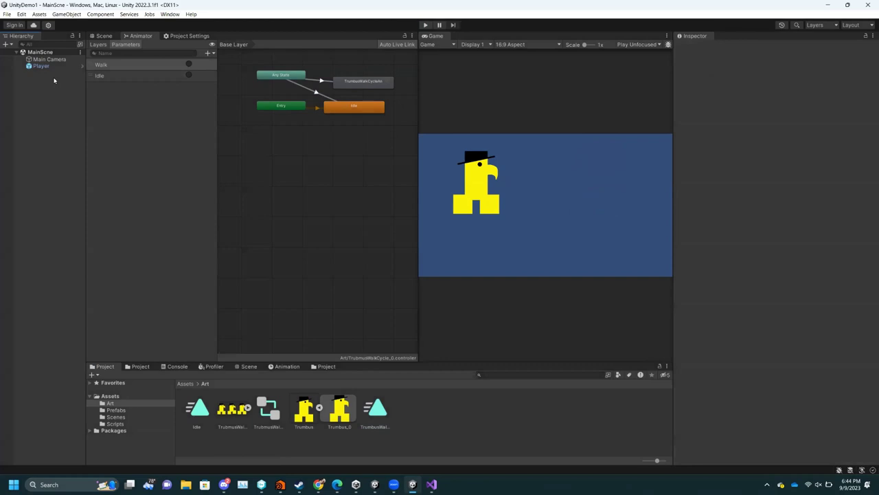
pyautogui.click(96, 36)
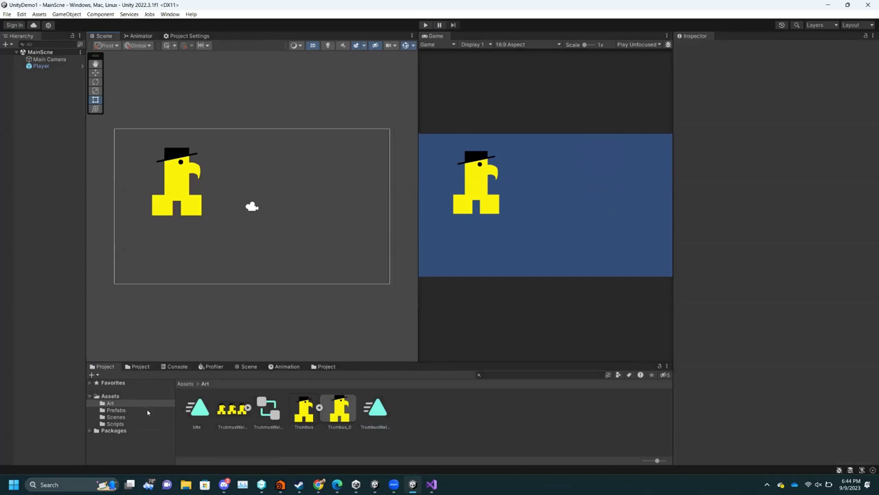
pyautogui.click(155, 410)
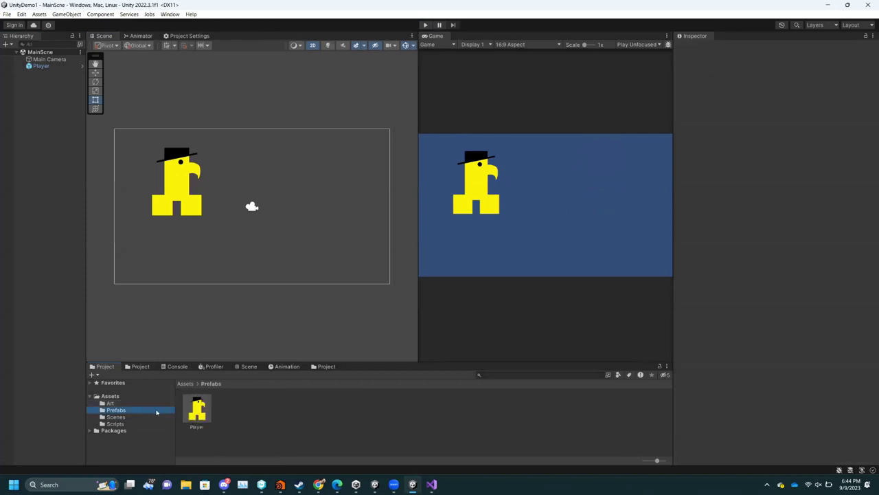
pyautogui.rightClick(265, 412)
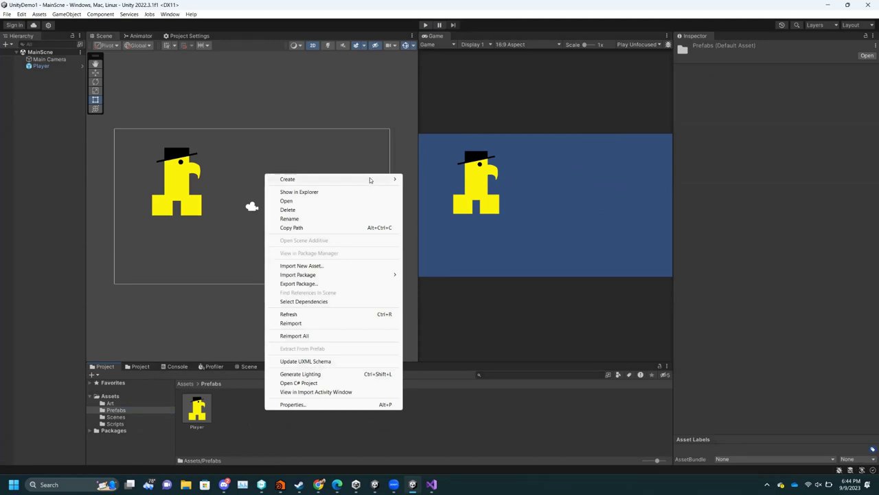
pyautogui.moveTo(371, 180)
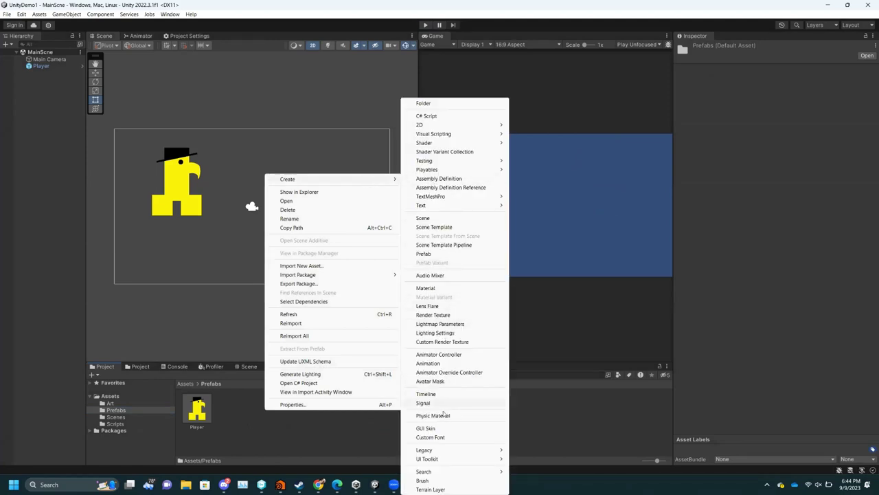
pyautogui.click(424, 253)
pyautogui.write('m')
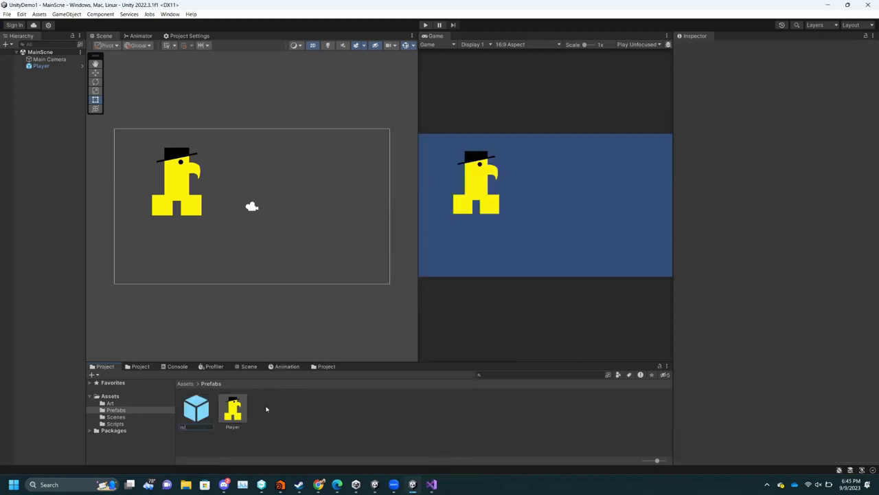
pyautogui.press('Return')
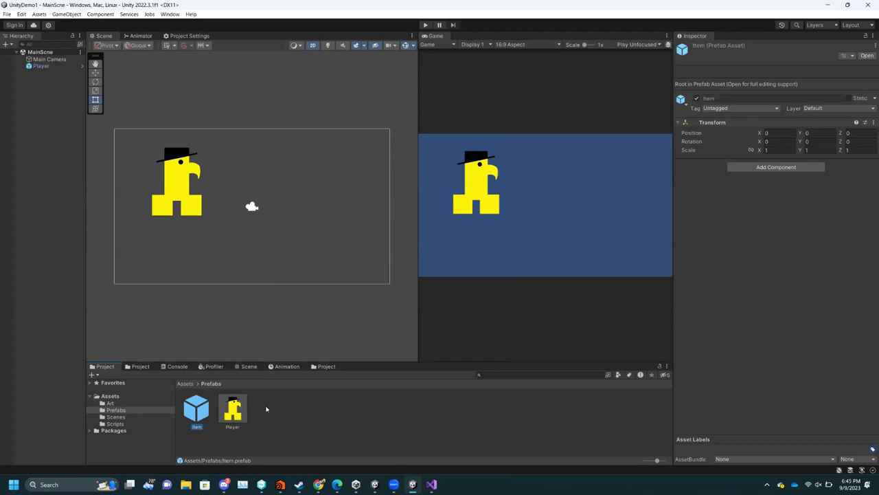
# Step: Give the Item prefab a Sprite Renderer showing the Animation.IKFabrik On@256 sprite
pyautogui.doubleClick(196, 409)
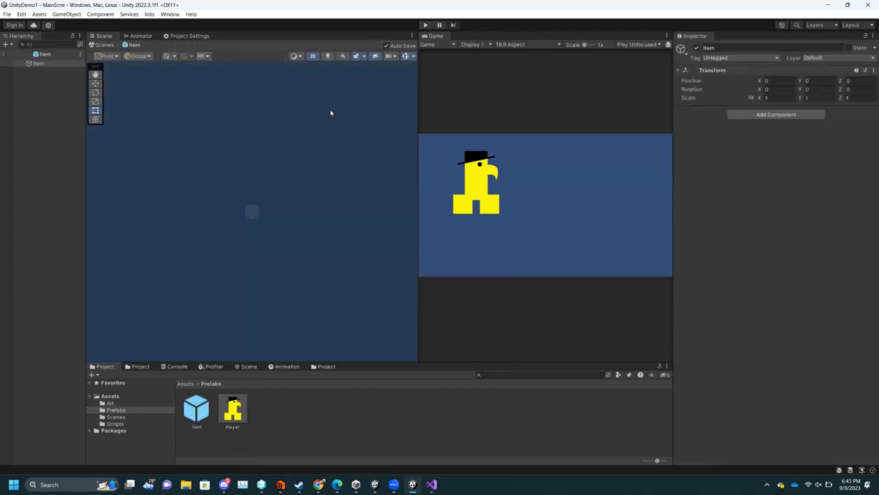
pyautogui.click(760, 115)
pyautogui.write('spr')
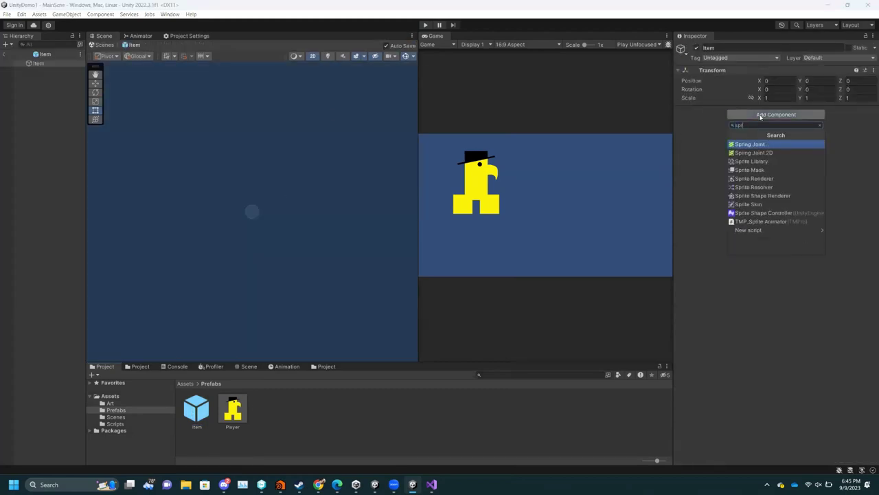
pyautogui.press('Down')
pyautogui.press('Down')
pyautogui.press('Down')
pyautogui.press('Return')
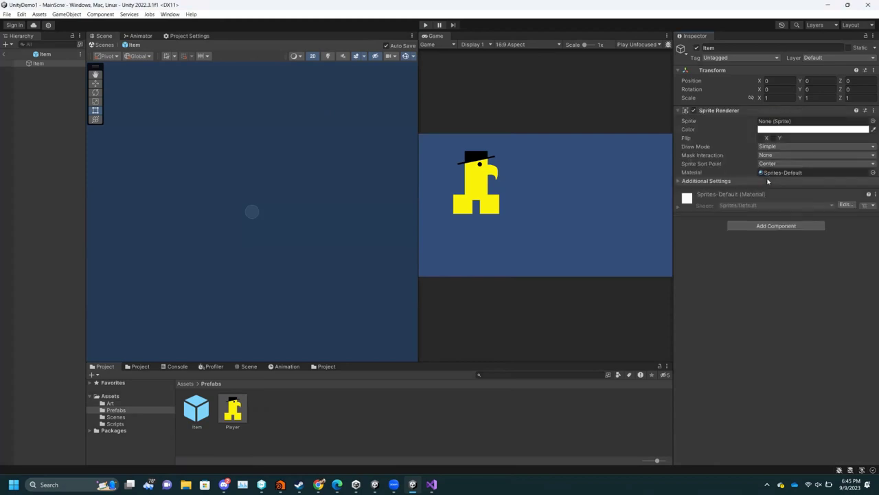
pyautogui.click(873, 121)
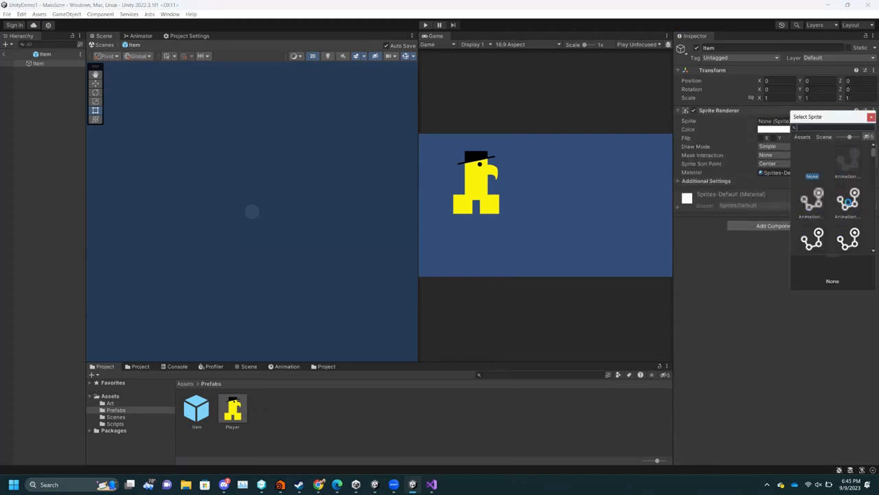
pyautogui.doubleClick(849, 202)
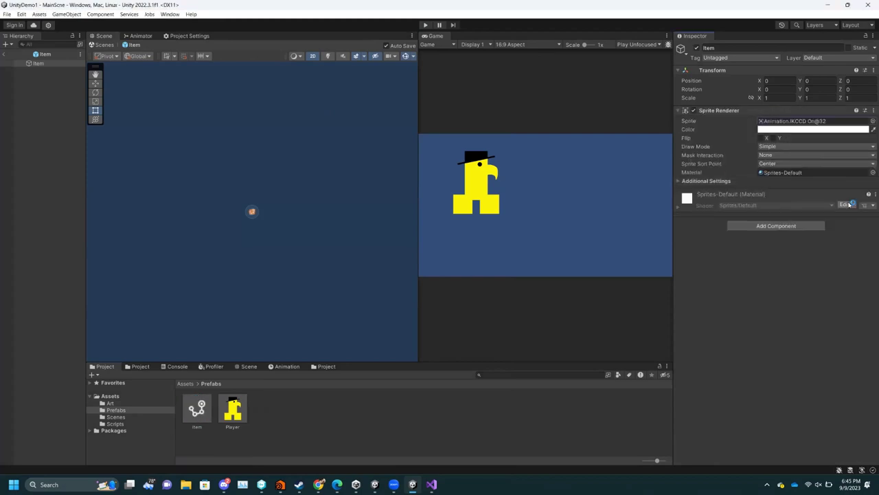
pyautogui.click(873, 121)
pyautogui.scroll(-5, 825, 152)
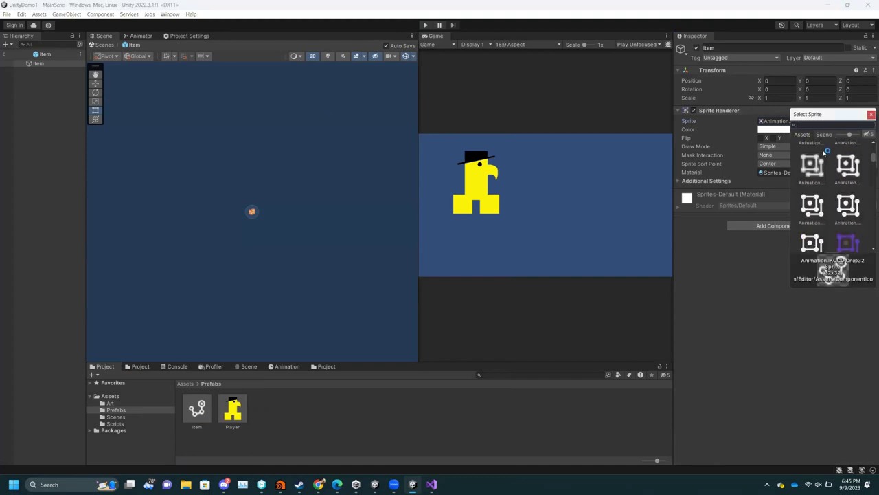
pyautogui.scroll(-2, 825, 153)
pyautogui.doubleClick(812, 167)
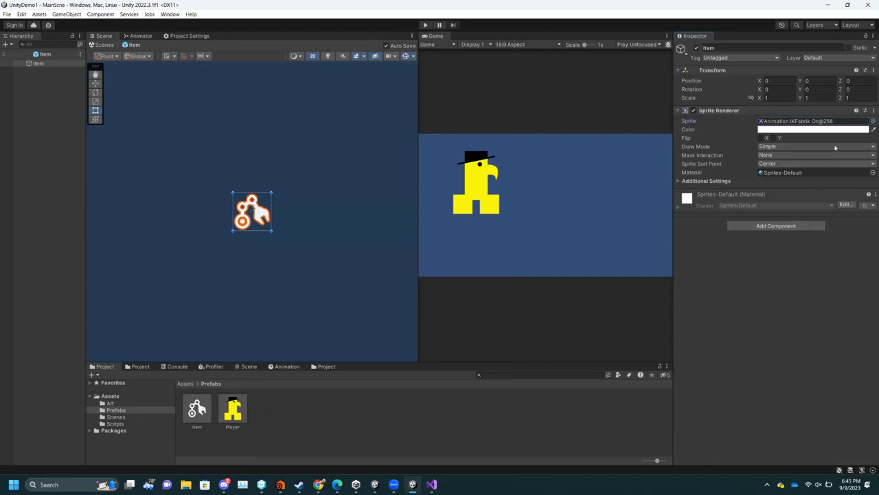
# Step: Add a Box Collider 2D to the Item and begin editing its shape
pyautogui.click(766, 227)
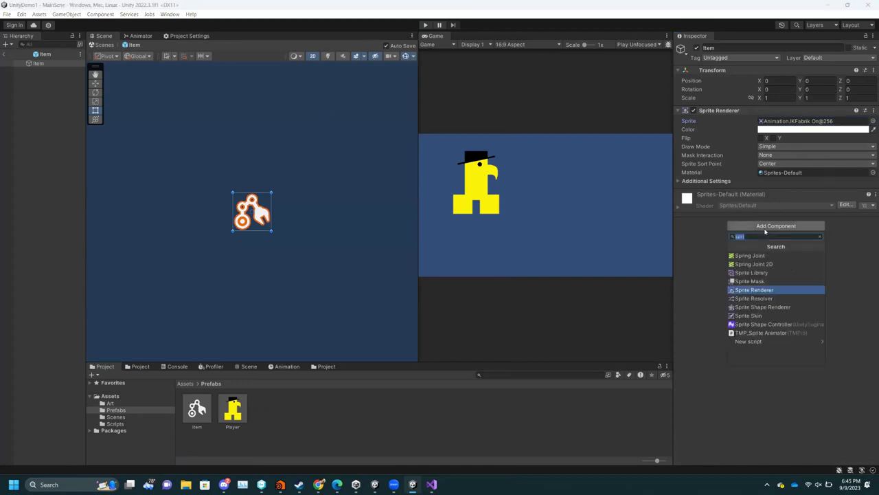
pyautogui.write('box')
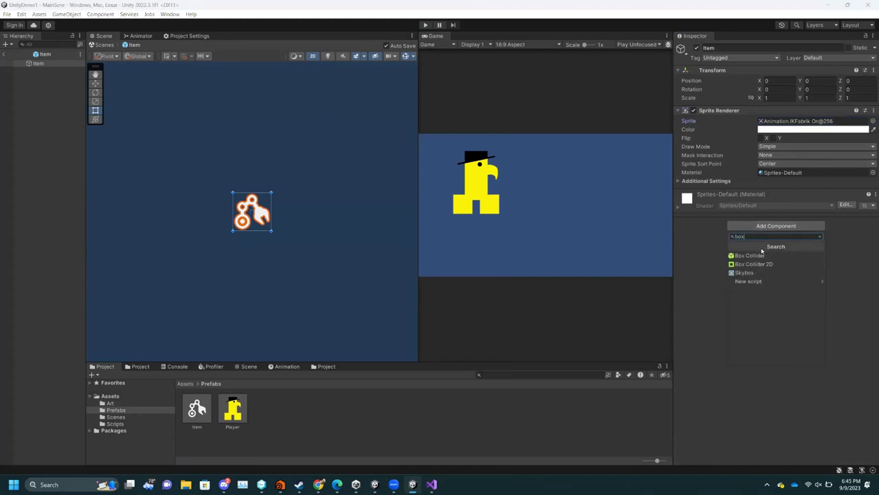
pyautogui.click(764, 264)
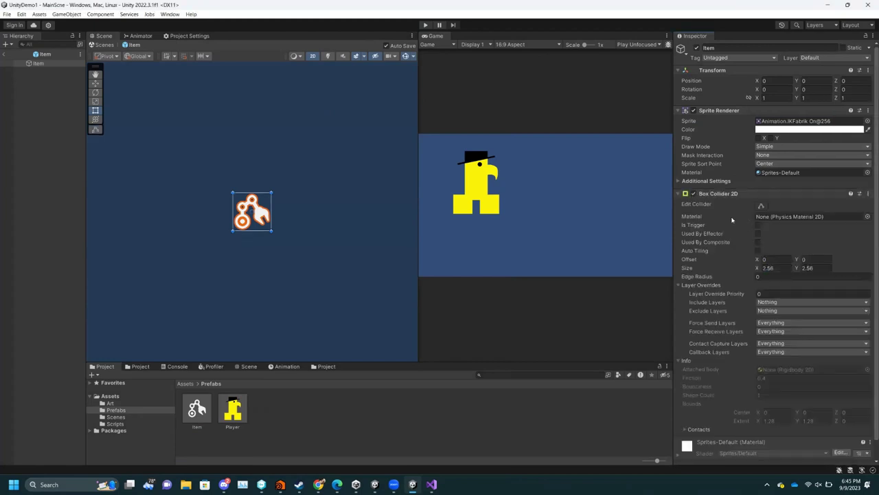
pyautogui.scroll(-1, 712, 222)
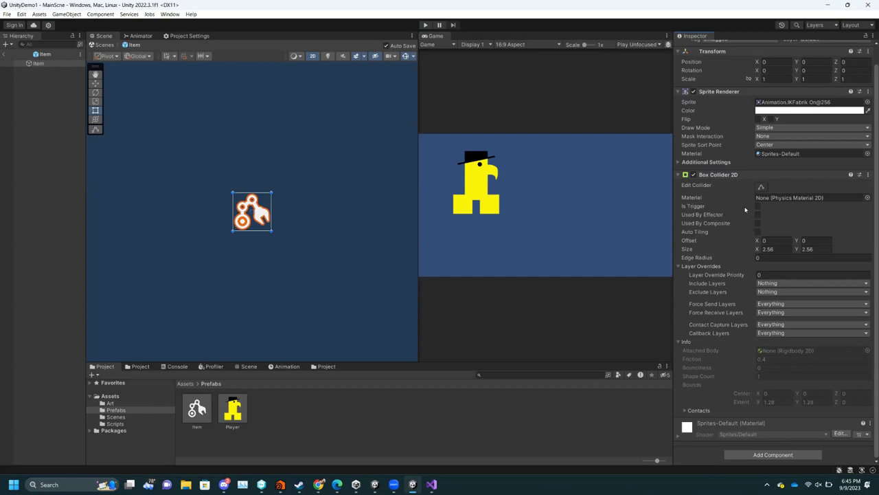
pyautogui.click(761, 187)
# Step: Drag an Item instance next to the Player, then play-test walking right into it
pyautogui.click(3, 53)
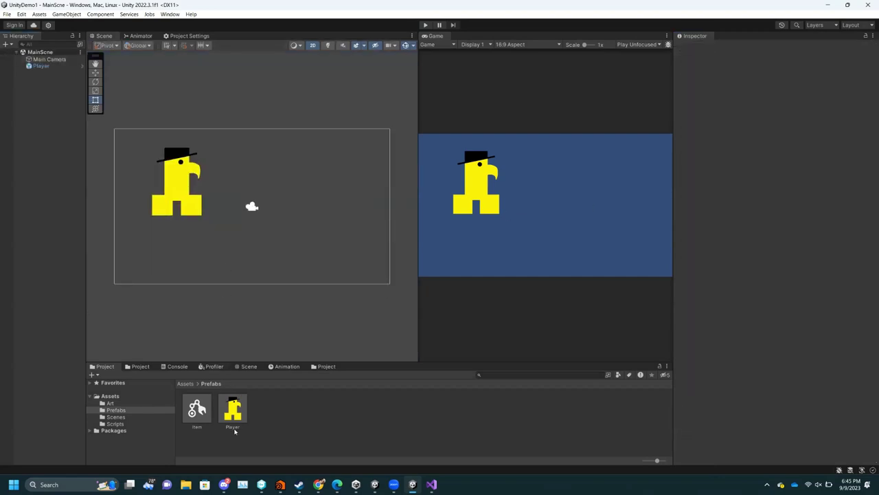
pyautogui.moveTo(197, 409); pyautogui.dragTo(249, 210)
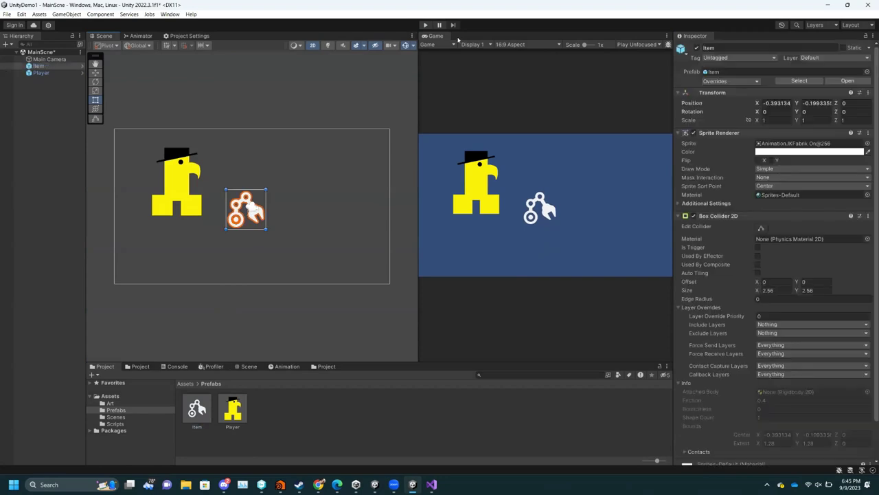
pyautogui.click(425, 25)
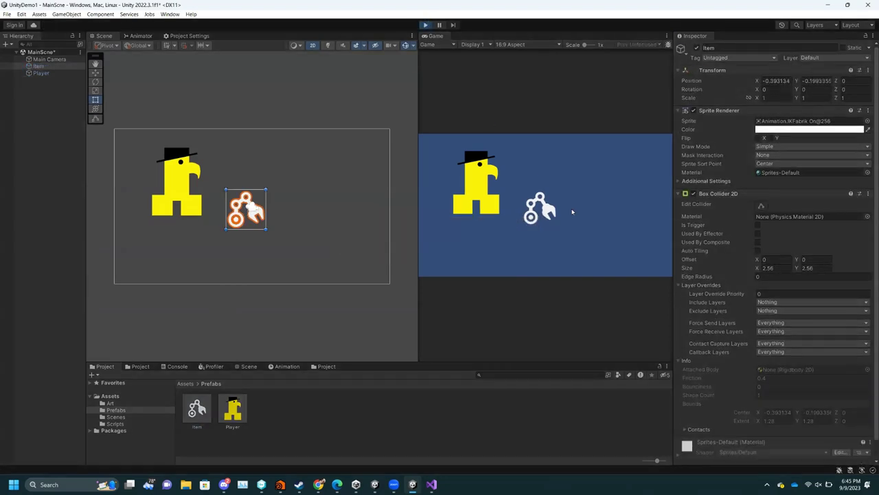
pyautogui.press('Right')
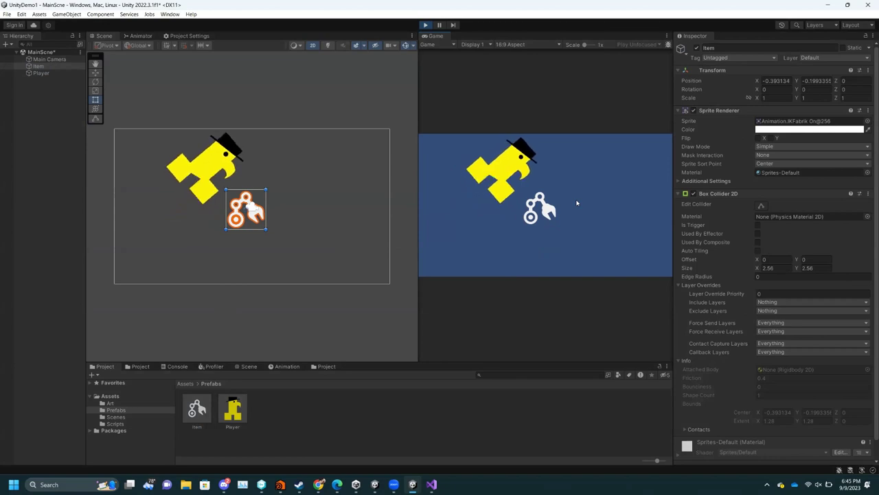
pyautogui.press('Right')
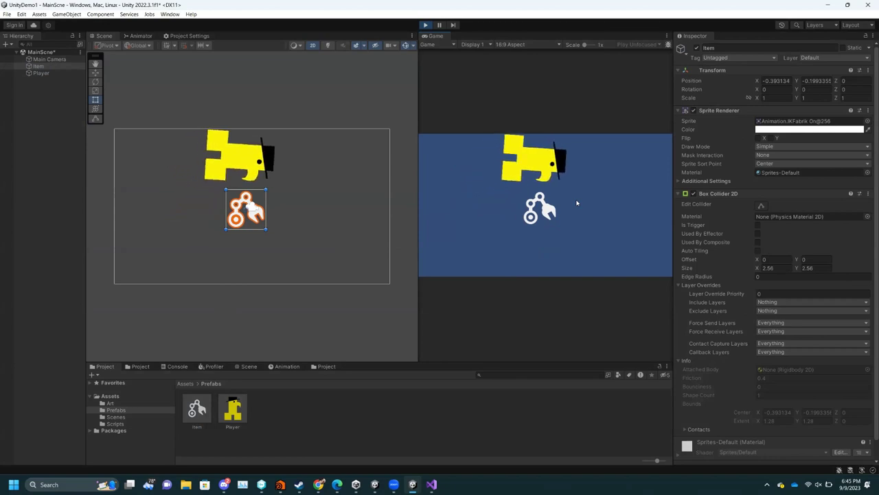
pyautogui.click(424, 25)
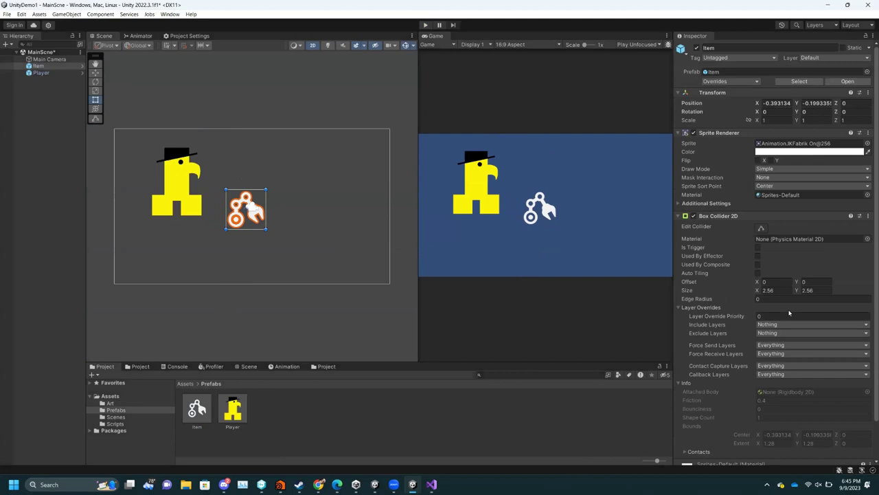
# Step: Tick Is Trigger on the Item's Box Collider 2D and play-test walking through it
pyautogui.click(758, 247)
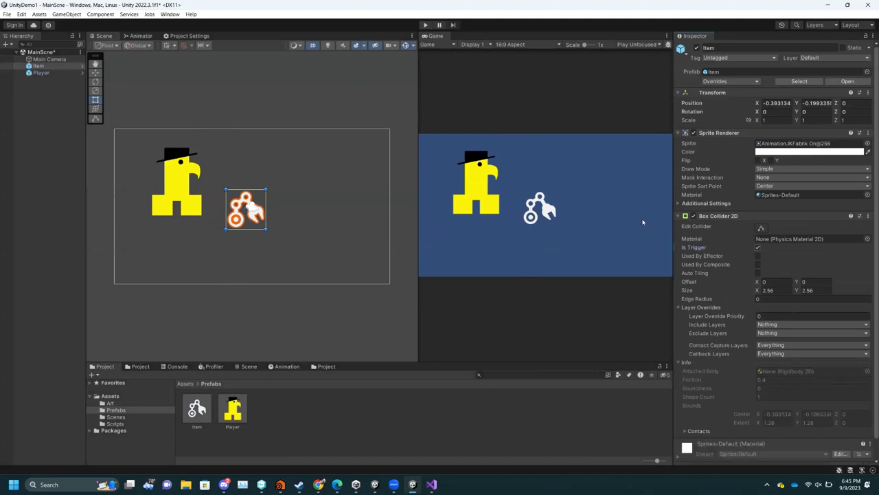
pyautogui.click(424, 25)
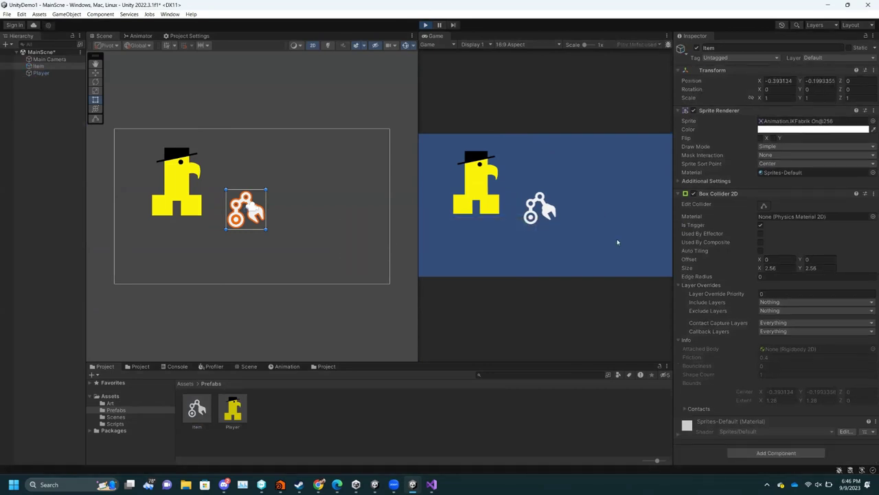
pyautogui.press('Right')
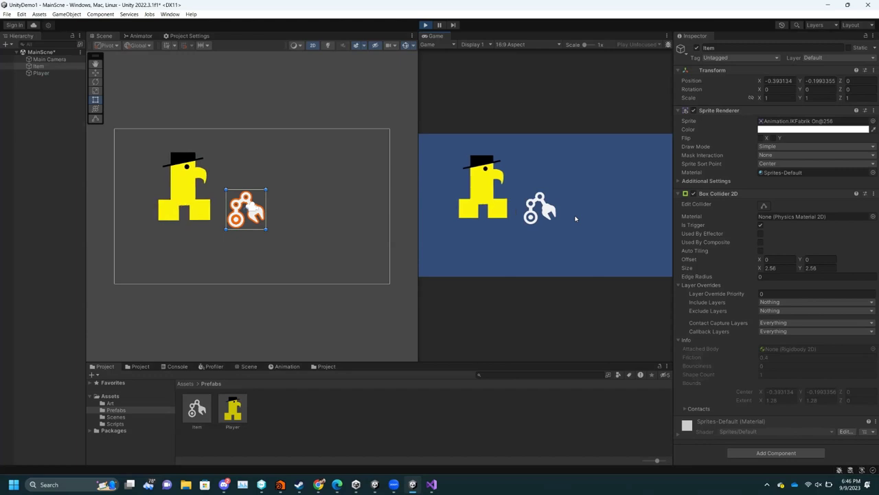
pyautogui.press('Right')
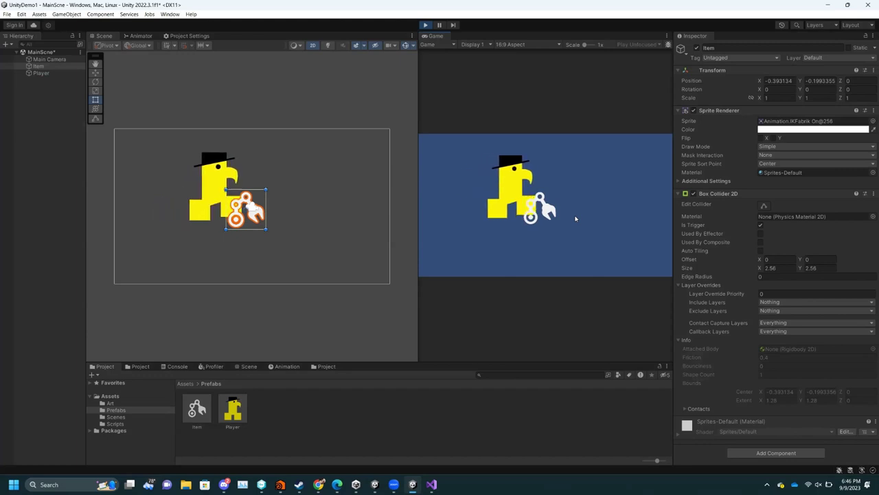
pyautogui.press('Right')
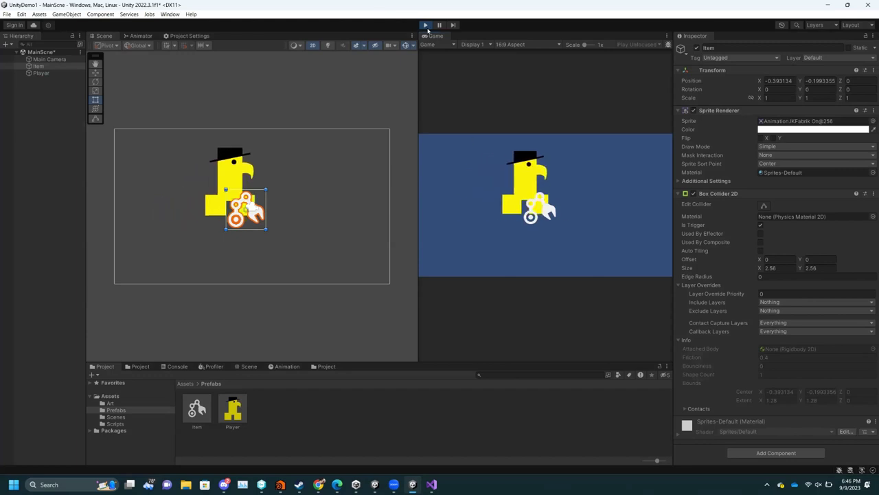
pyautogui.click(425, 25)
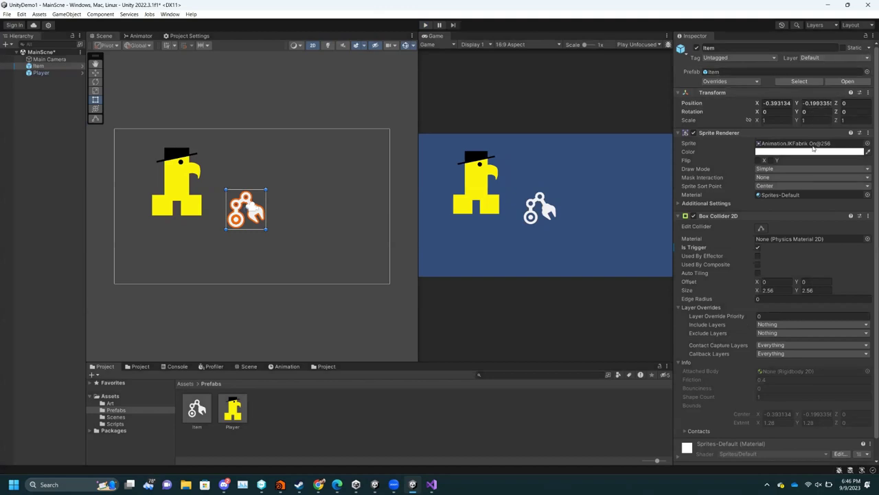
# Step: Deselect the Item and show the contents of the Scripts folder
pyautogui.scroll(-1, 760, 212)
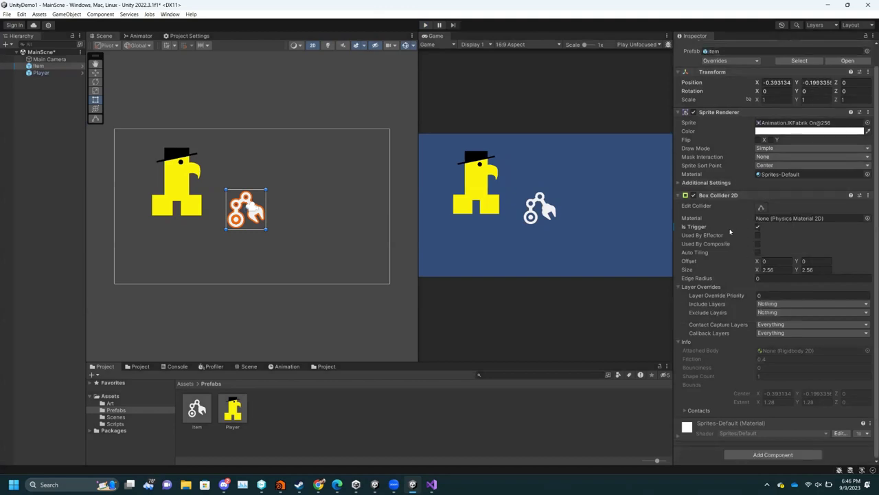
pyautogui.click(742, 452)
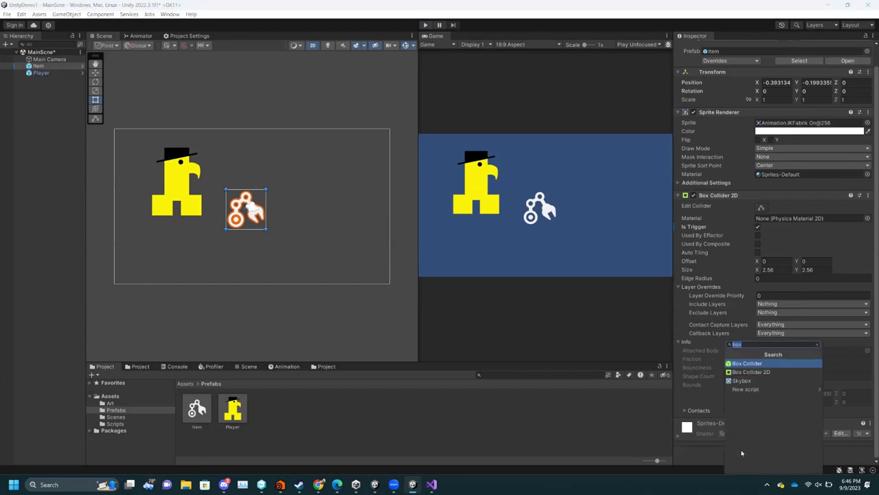
pyautogui.click(353, 439)
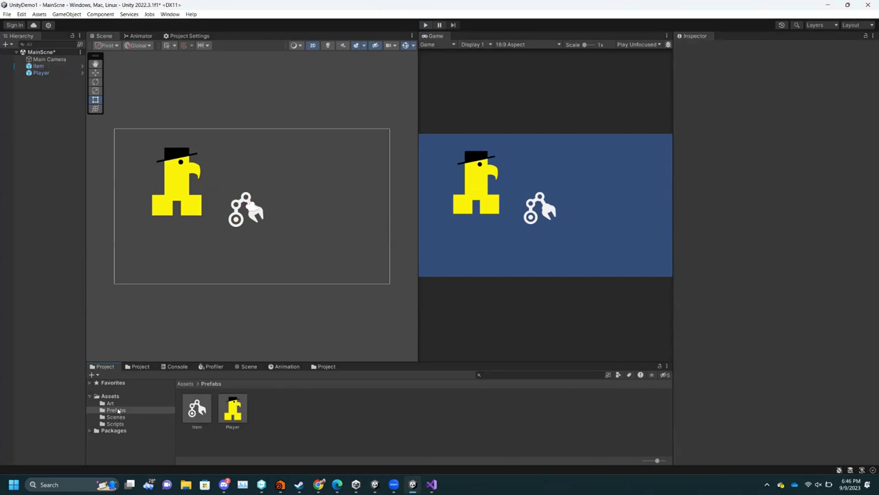
pyautogui.click(115, 424)
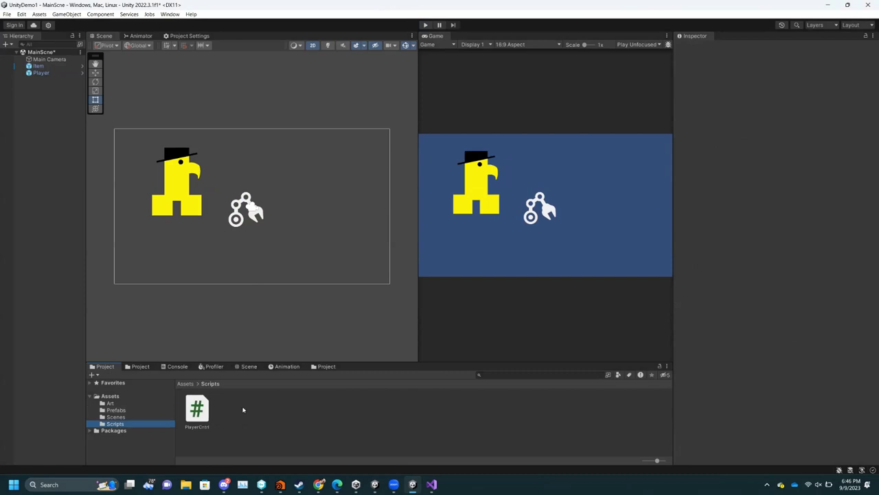
# Step: Create a C# script named CollectMe in Scripts and open it in Visual Studio
pyautogui.rightClick(242, 410)
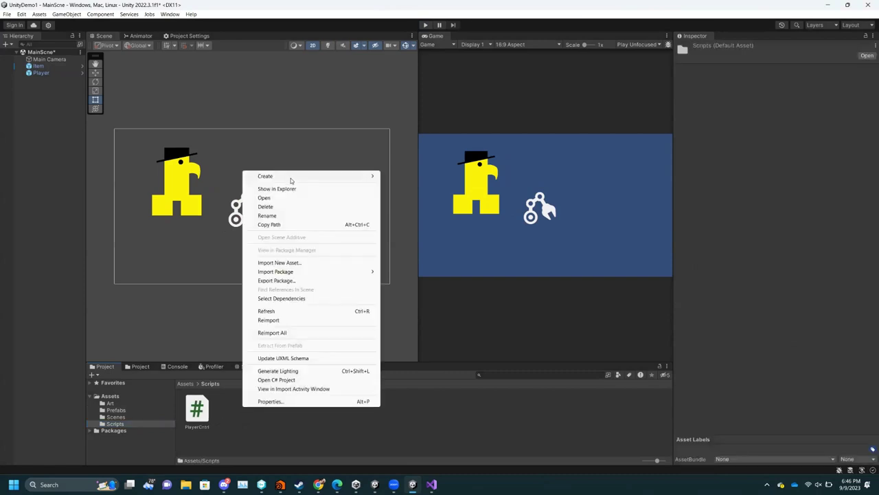
pyautogui.moveTo(290, 178)
pyautogui.click(419, 117)
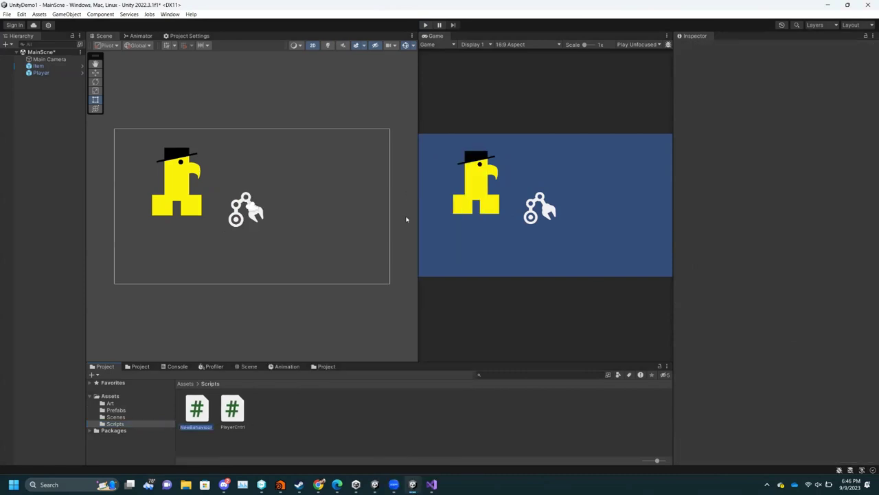
pyautogui.write('IollectMe')
pyautogui.press('Return')
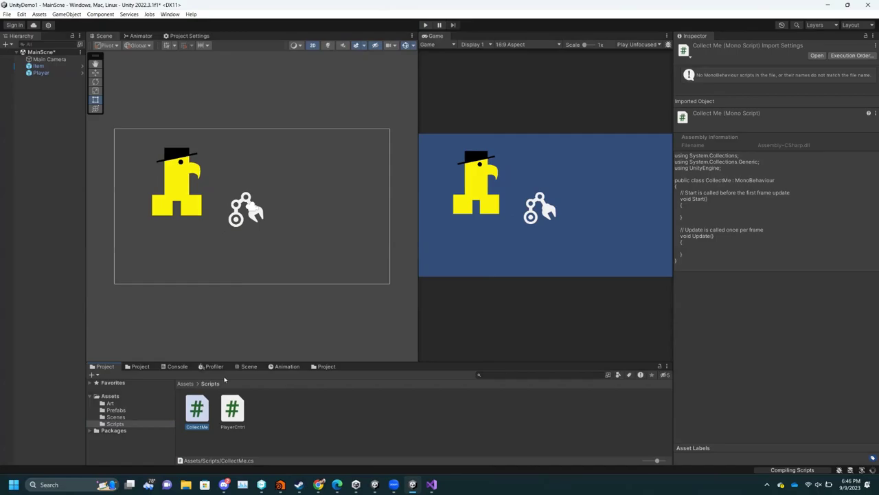
pyautogui.doubleClick(197, 410)
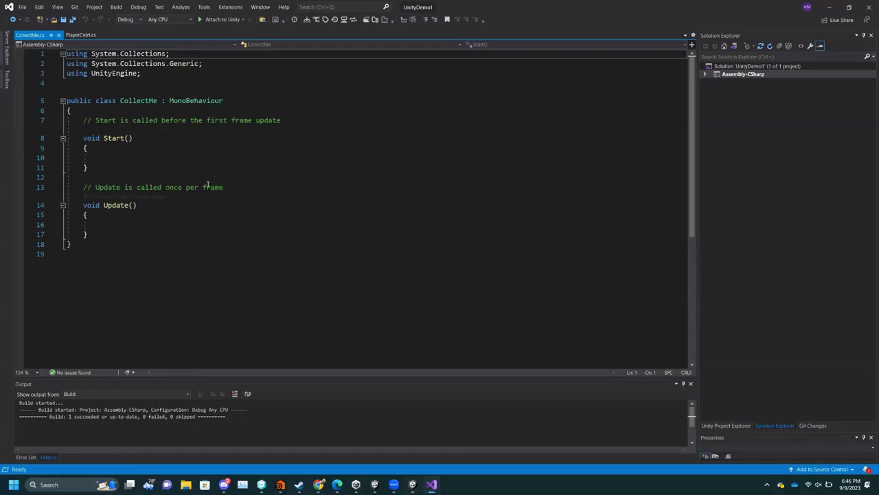
# Step: Replace Start() and Update() in CollectMe with an OnTriggerEnter2D(Collider2D collision) method stub
pyautogui.moveTo(120, 234); pyautogui.dragTo(61, 143)
pyautogui.press('Delete')
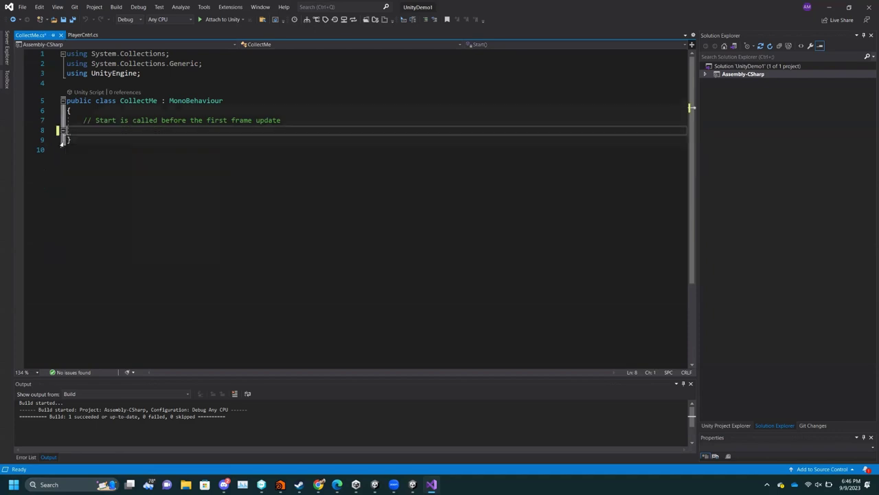
pyautogui.click(307, 114)
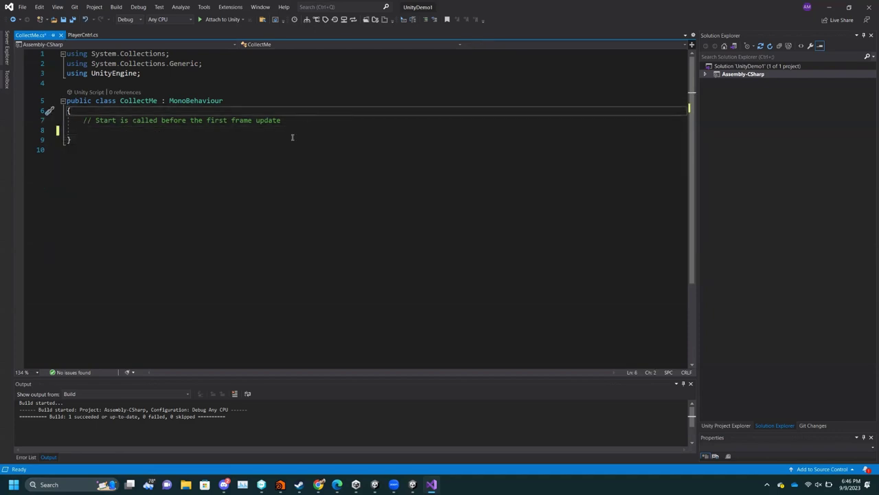
pyautogui.click(295, 123)
pyautogui.press('Return')
pyautogui.press('Return')
pyautogui.write('ontrig')
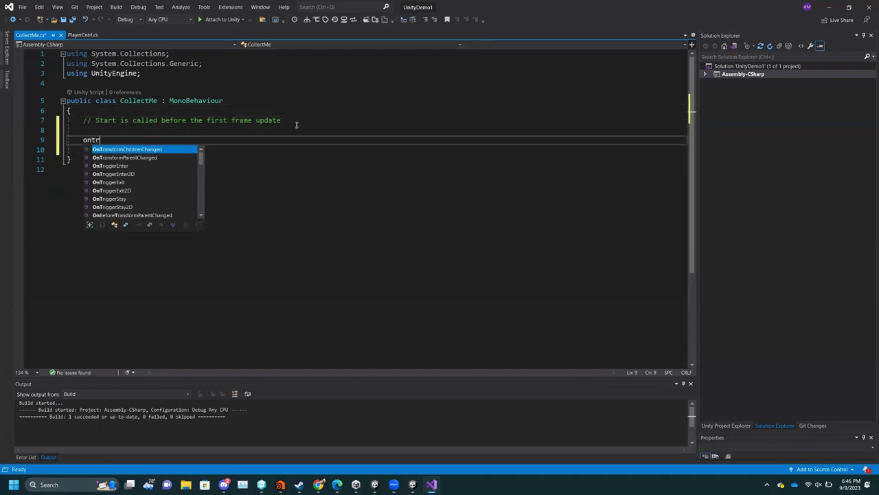
pyautogui.doubleClick(173, 158)
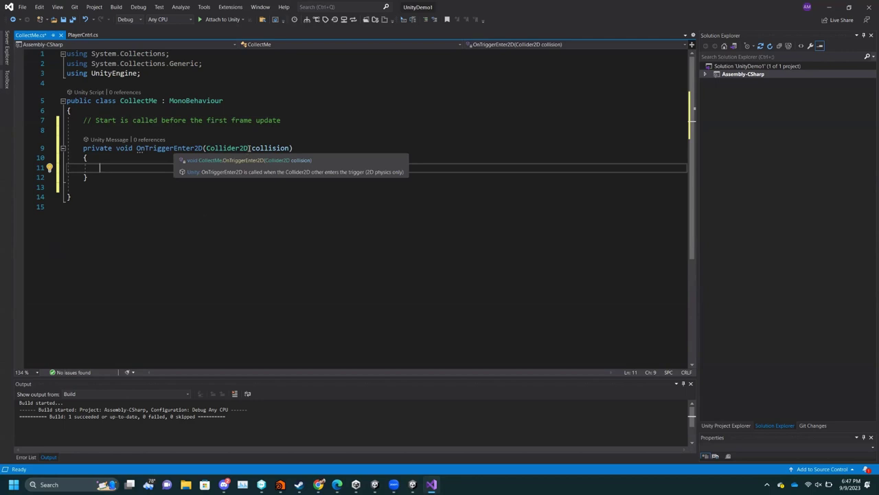
# Step: Write Destroy(gameObject); inside OnTriggerEnter2D and save CollectMe.cs
pyautogui.moveTo(249, 148); pyautogui.dragTo(289, 148)
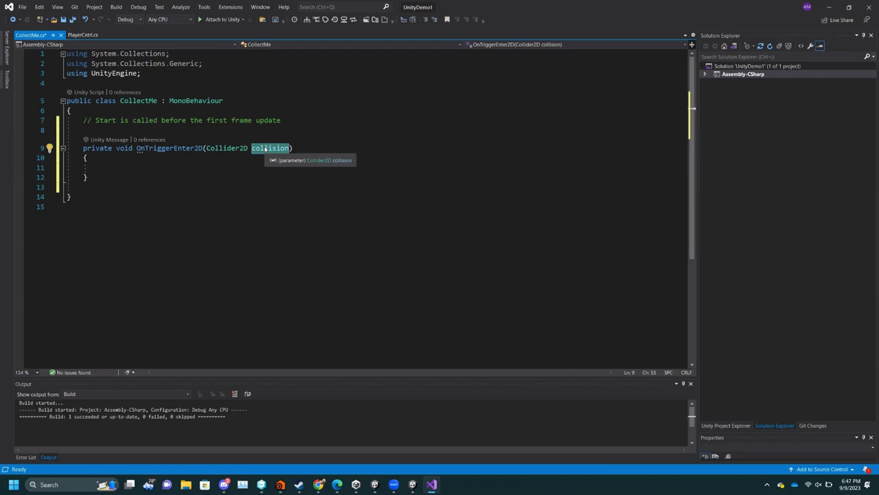
pyautogui.click(155, 167)
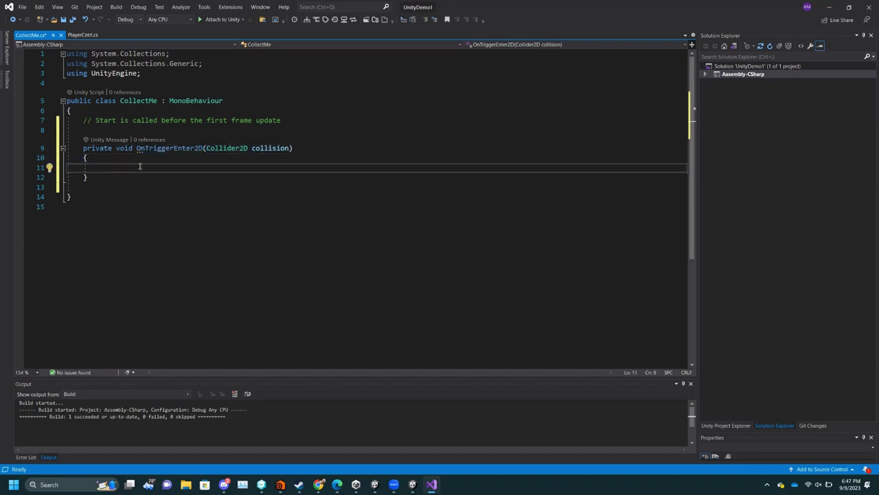
pyautogui.write('Des')
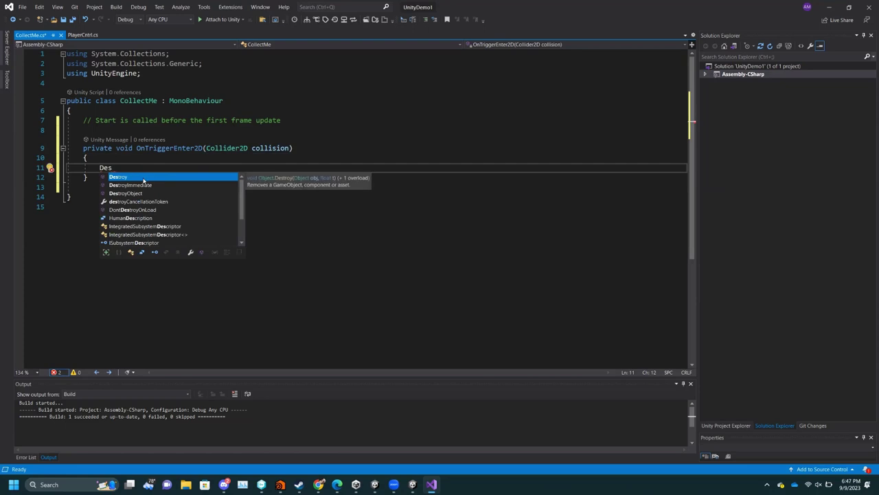
pyautogui.press('Tab')
pyautogui.write('(game')
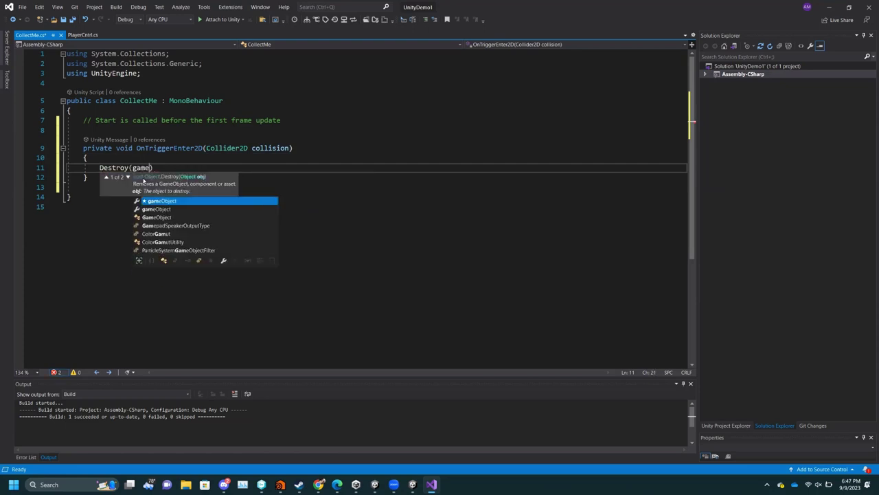
pyautogui.press('Tab')
pyautogui.write(')')
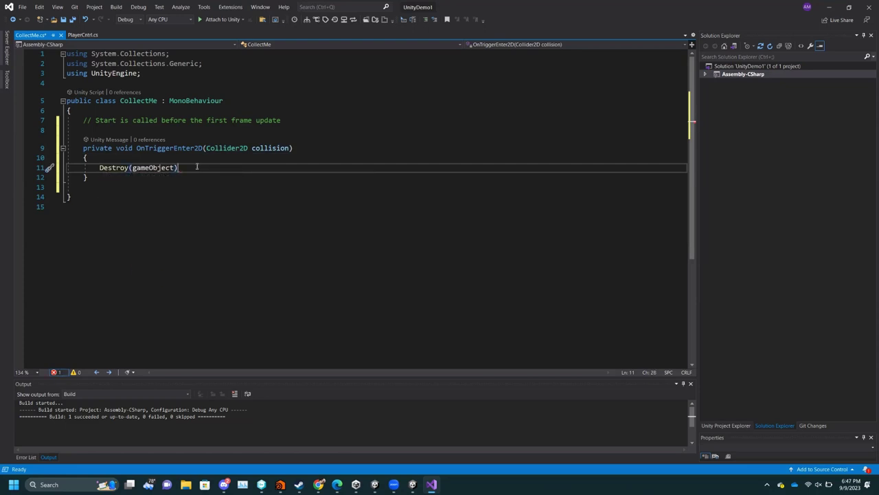
pyautogui.write(';')
pyautogui.hotkey('ctrl', 's')
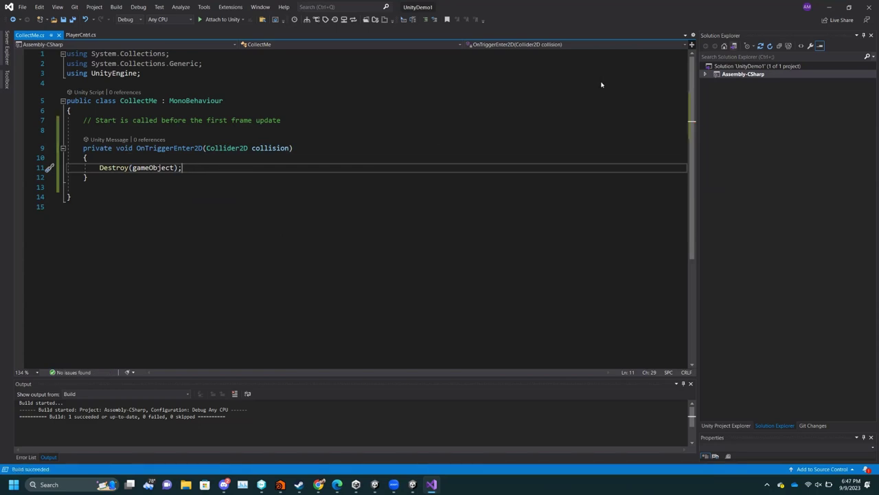
pyautogui.hotkey('alt', 'Tab')
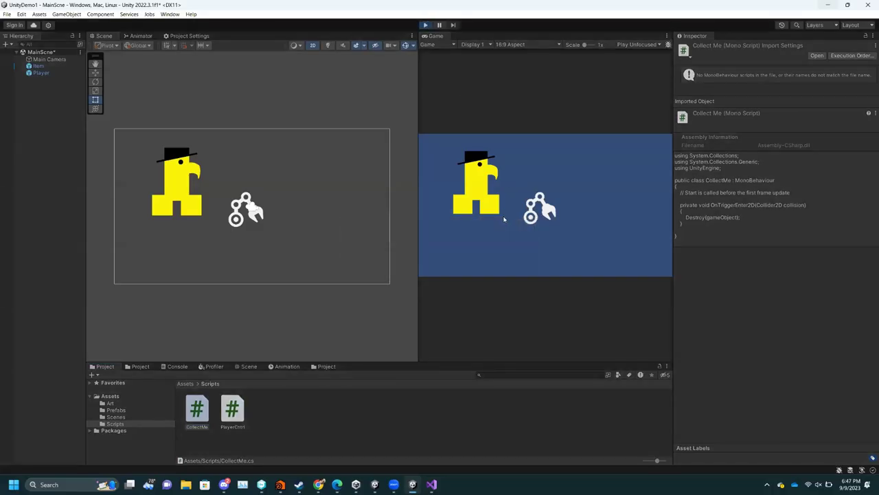
# Step: Walk the Player right into the Item during the test run, then stop playback and save the scene
pyautogui.press('Right')
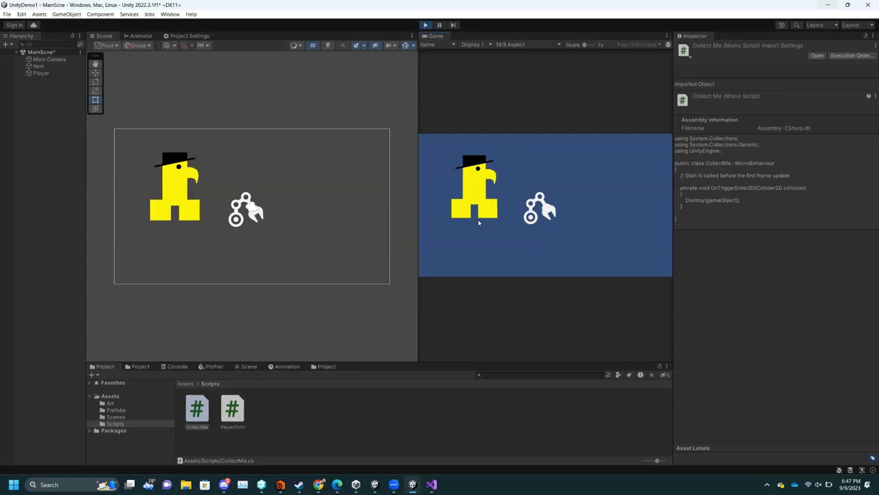
pyautogui.press('Right')
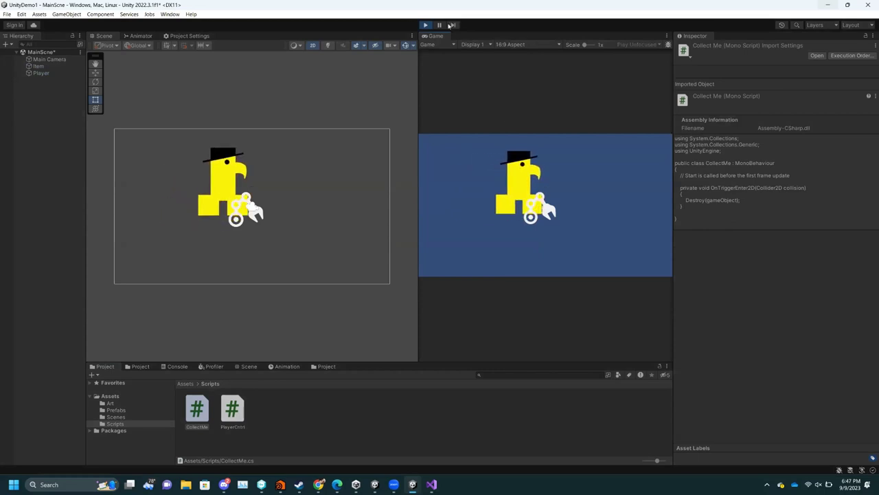
pyautogui.hotkey('ctrl', 'p')
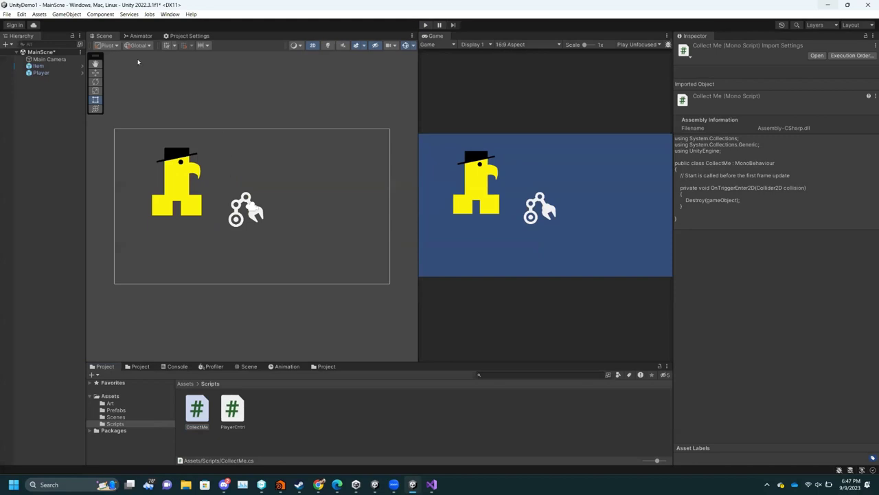
pyautogui.hotkey('ctrl', 's')
pyautogui.click(41, 72)
# Step: Open the Item prefab and add the Collect Me script component
pyautogui.click(38, 66)
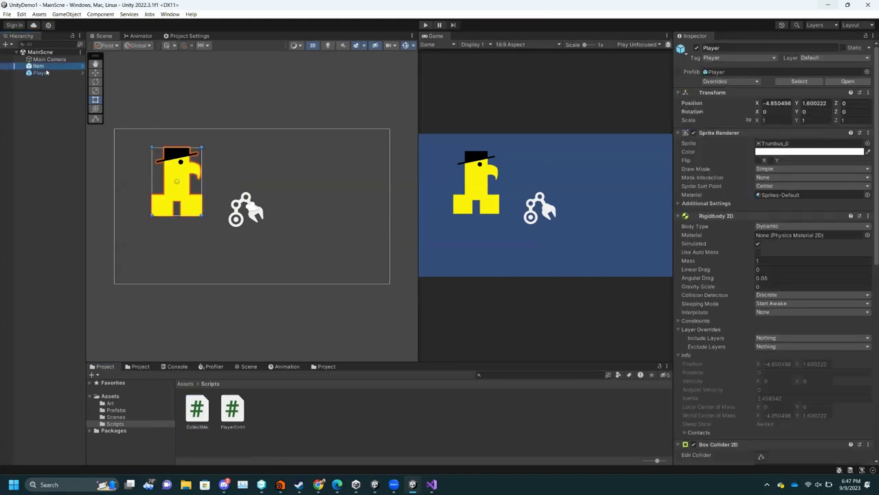
pyautogui.click(846, 81)
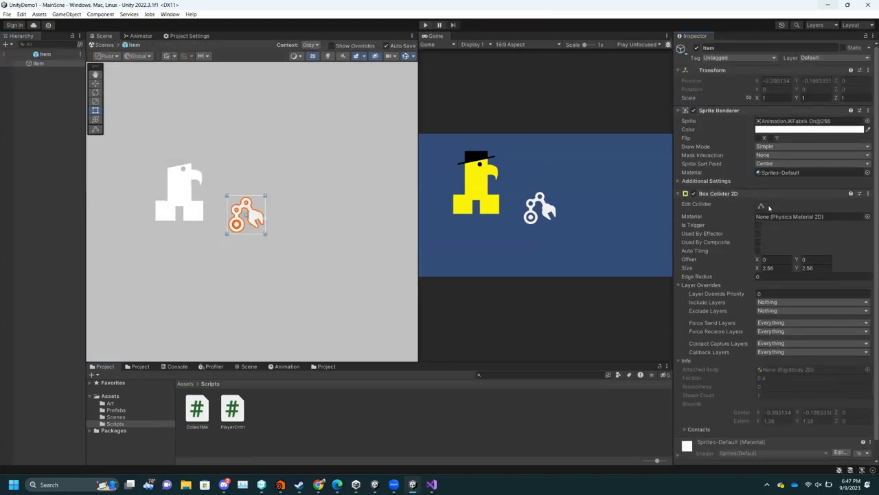
pyautogui.scroll(-1, 716, 371)
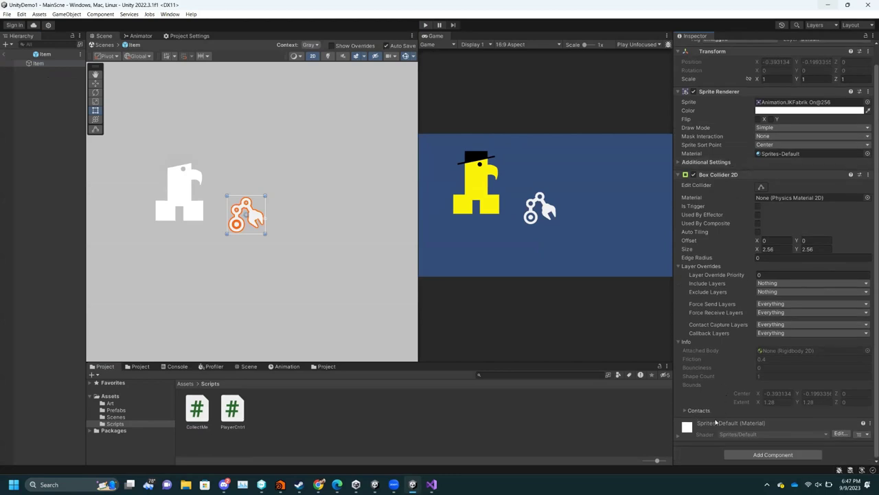
pyautogui.click(753, 455)
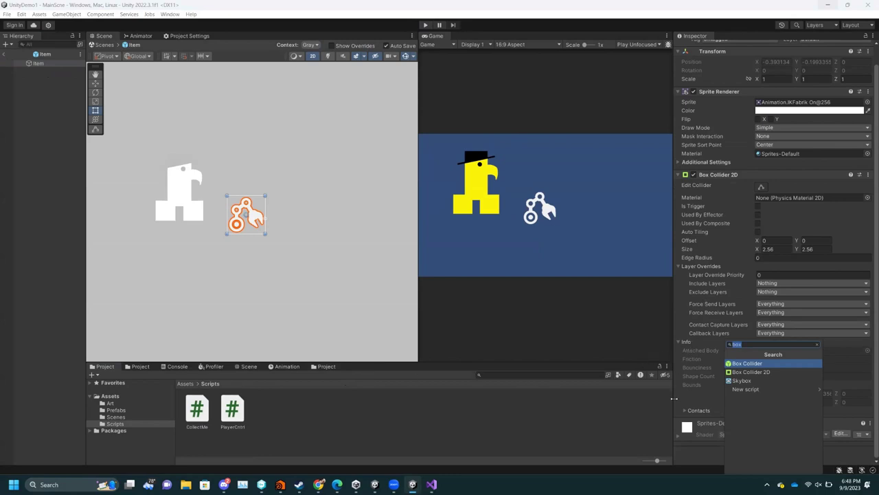
pyautogui.write('col')
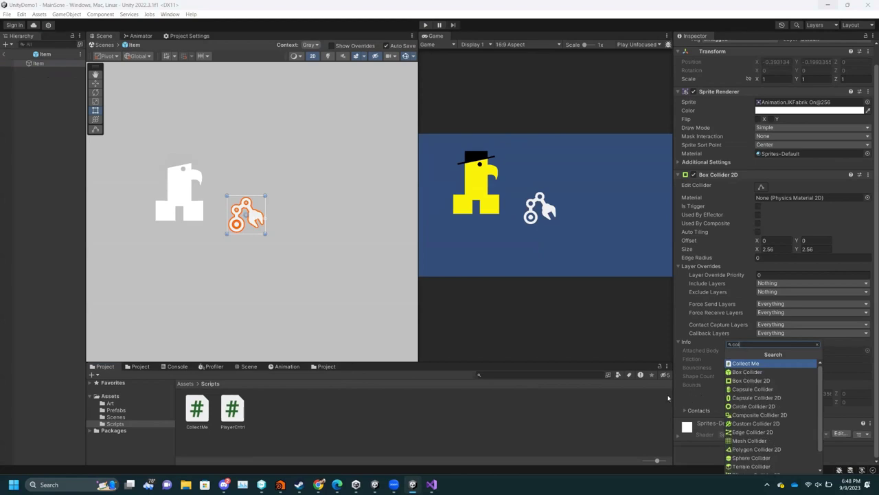
pyautogui.press('Down')
pyautogui.press('Up')
pyautogui.press('Return')
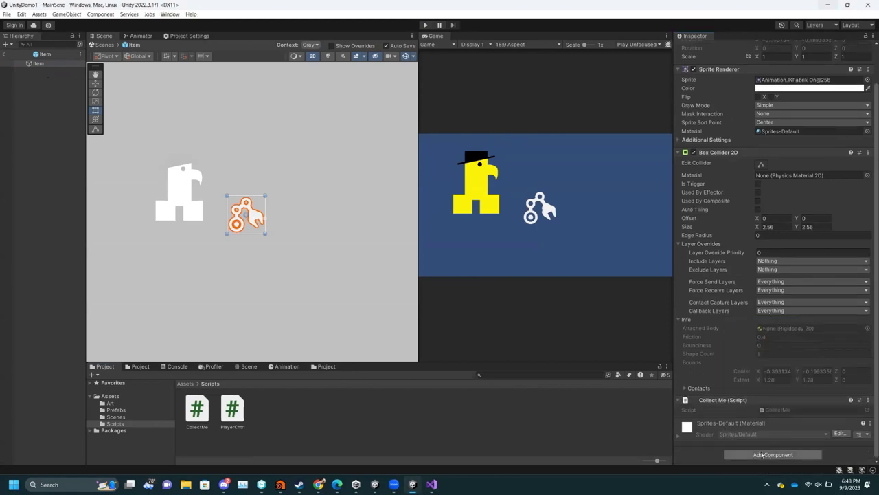
# Step: Add a Rigidbody 2D to the Item with Gravity Scale 0, then start Play mode
pyautogui.click(762, 454)
pyautogui.write('rig')
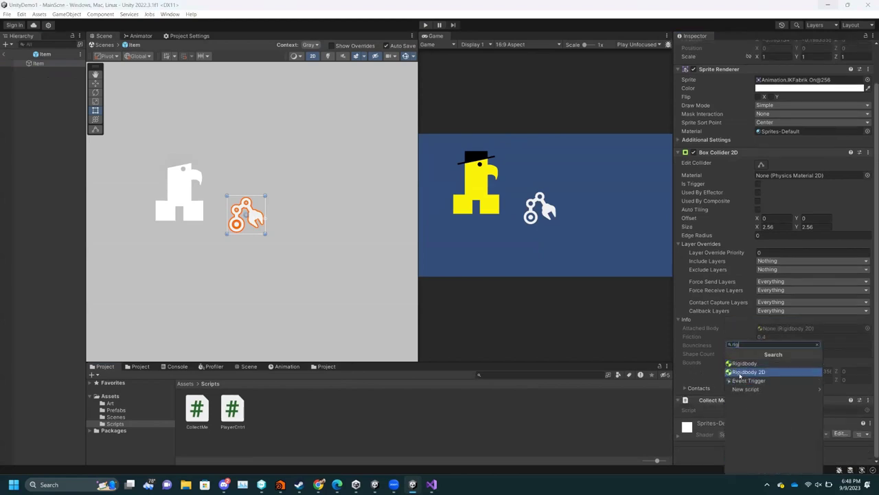
pyautogui.click(742, 371)
pyautogui.scroll(-3, 713, 157)
pyautogui.scroll(-4, 715, 165)
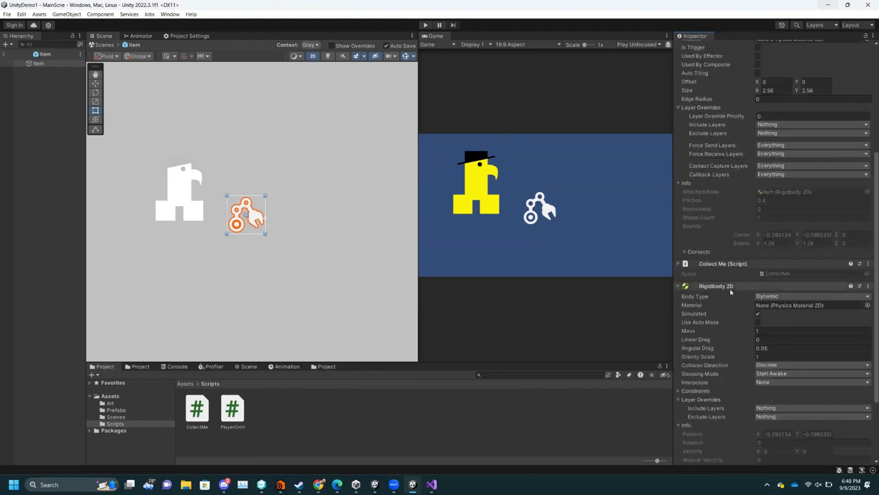
pyautogui.click(768, 269)
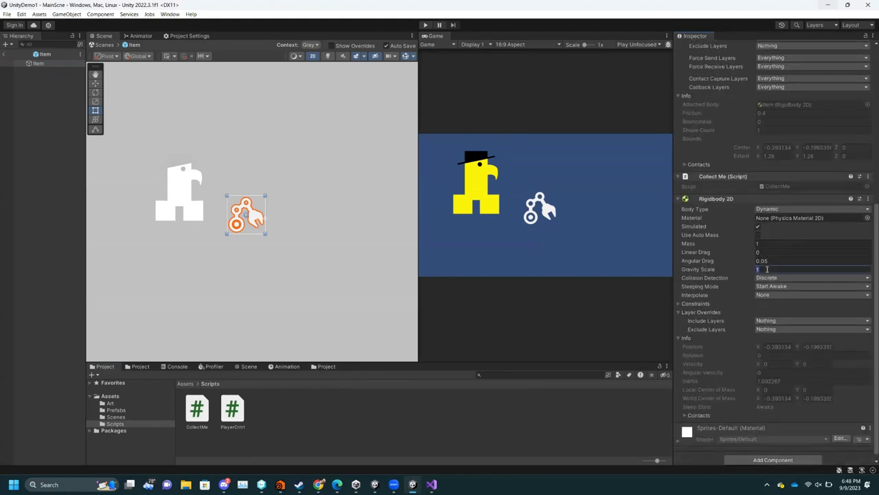
pyautogui.write('0')
pyautogui.click(426, 24)
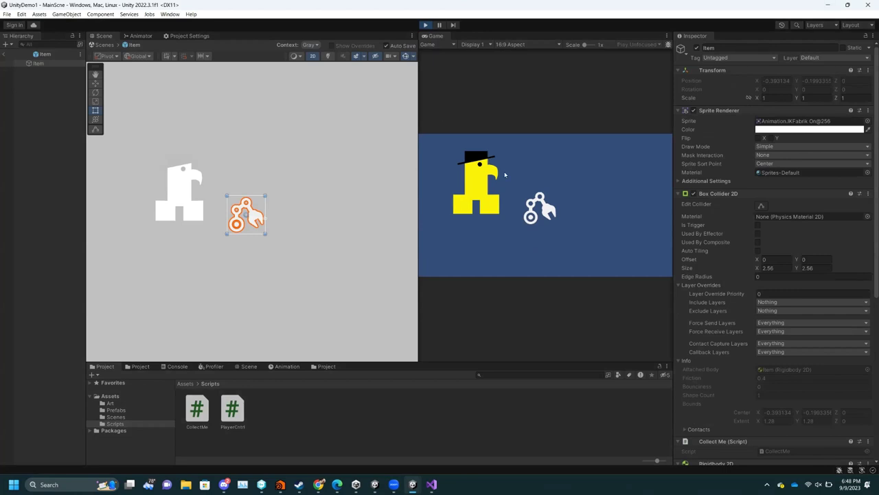
# Step: Walk the Player into the Item to collect it, leave Prefab Mode and stop Play mode
pyautogui.press('Right')
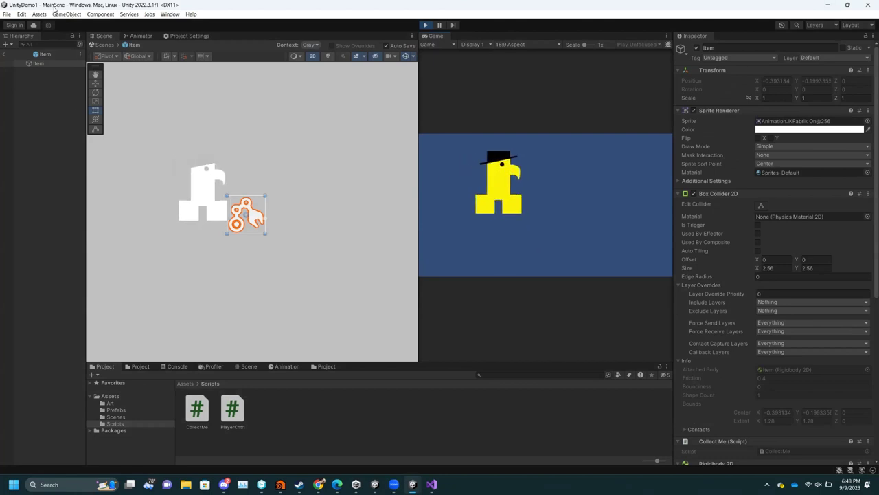
pyautogui.click(4, 53)
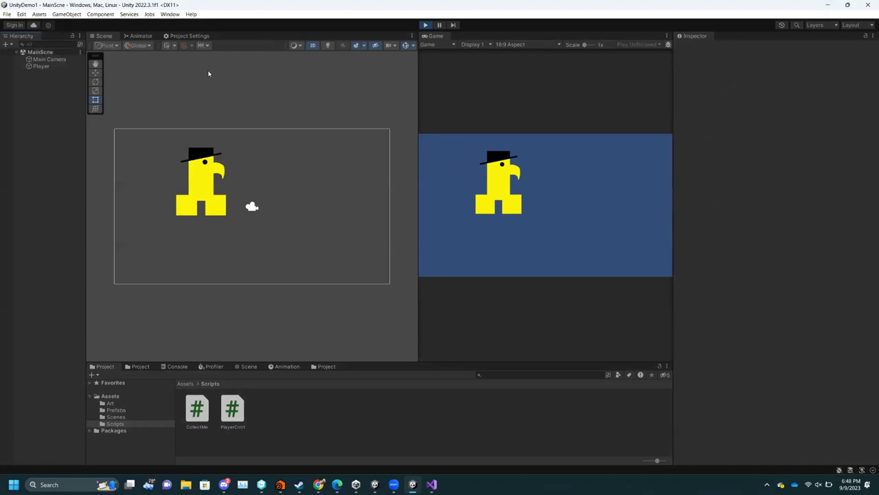
pyautogui.click(426, 24)
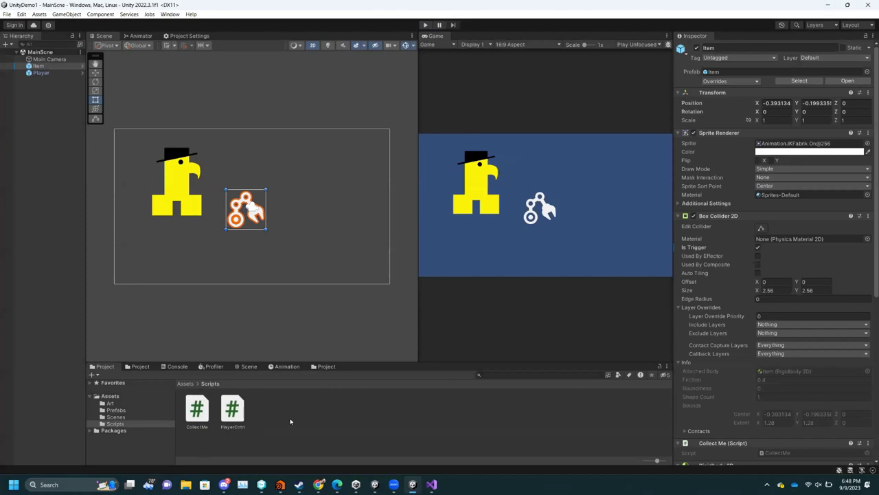
# Step: Create a UI > Text - TextMeshPro object from the Hierarchy, generating a Canvas and EventSystem
pyautogui.click(17, 106)
pyautogui.rightClick(26, 104)
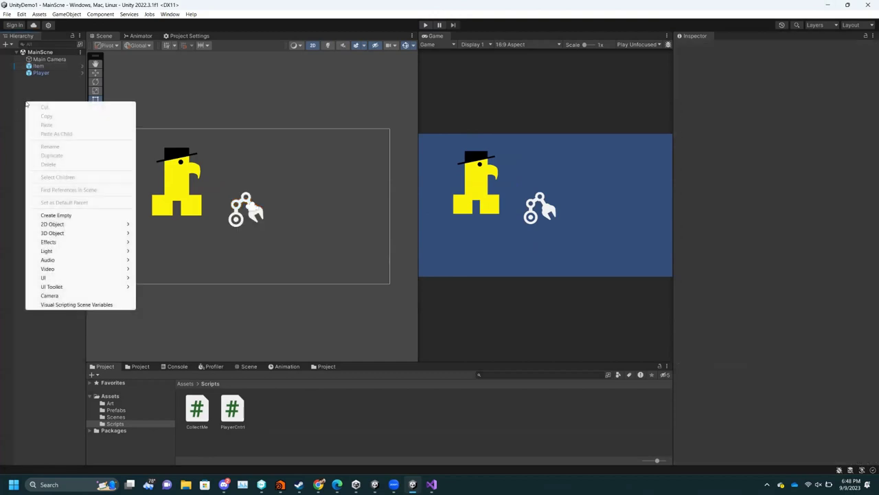
pyautogui.click(28, 89)
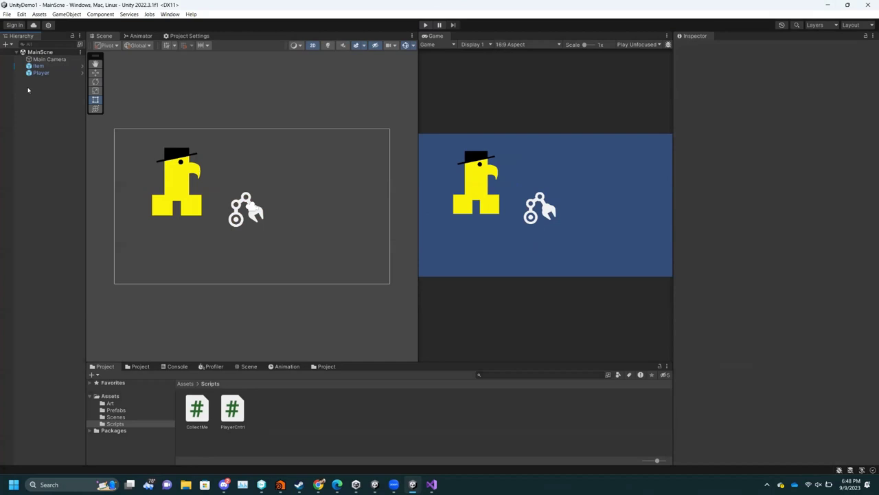
pyautogui.rightClick(28, 87)
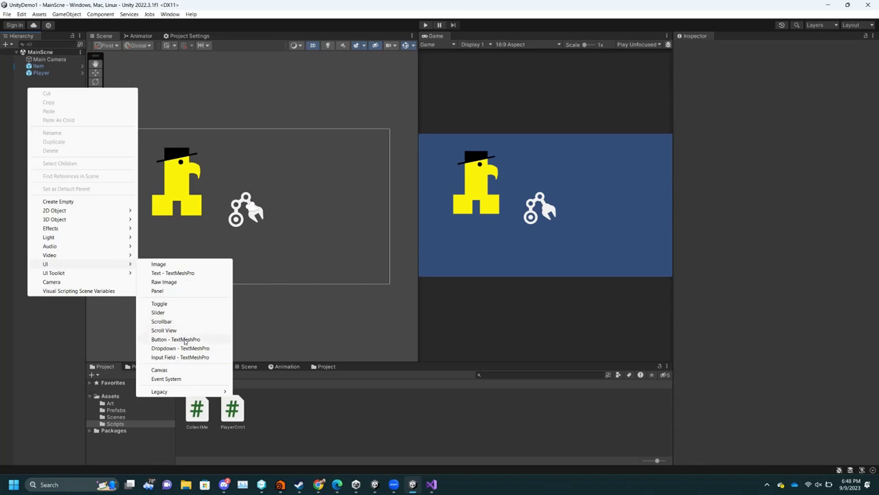
pyautogui.click(173, 274)
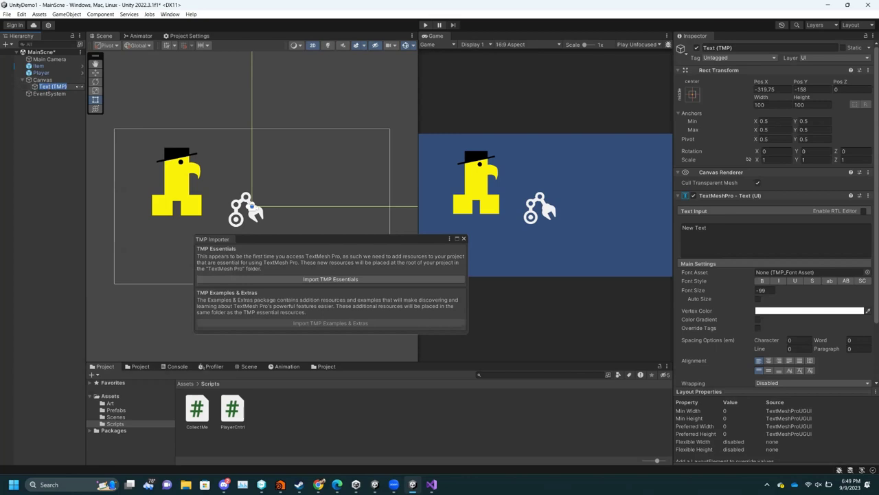
# Step: Import the TMP Essentials from the TMP Importer window, adding the TextMesh Pro folder to Assets
pyautogui.click(321, 279)
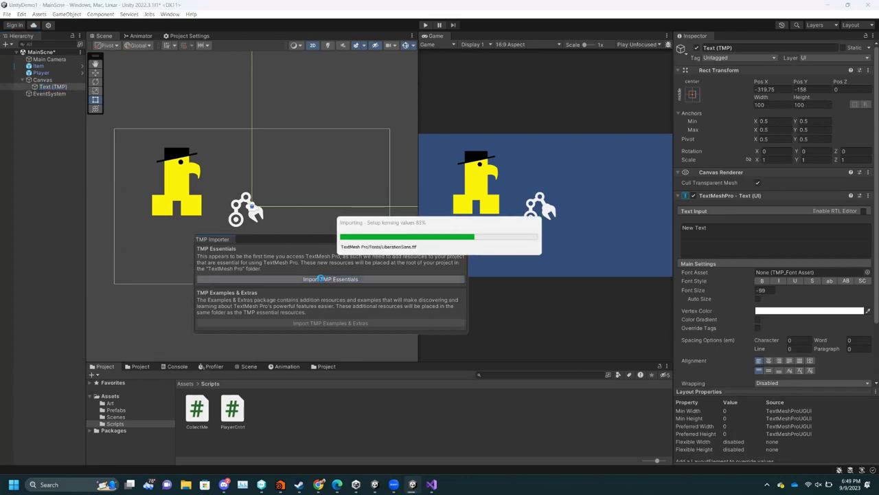
pyautogui.hotkey('alt', 'Tab')
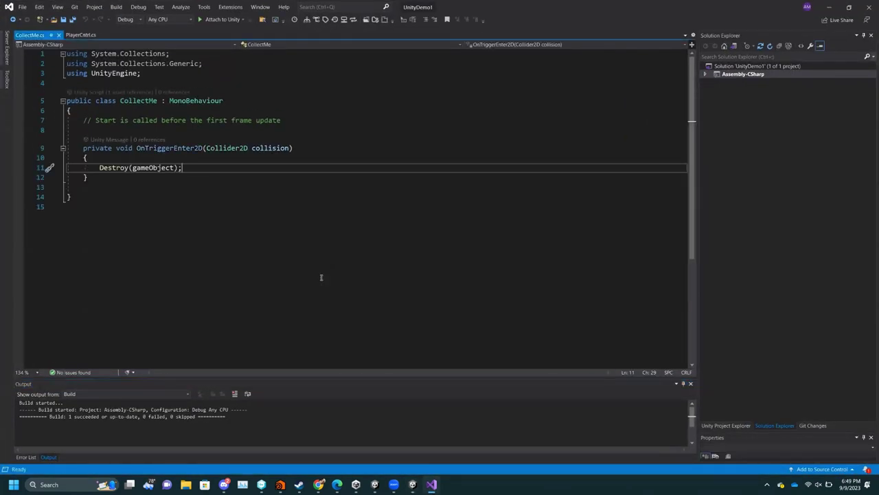
pyautogui.click(432, 485)
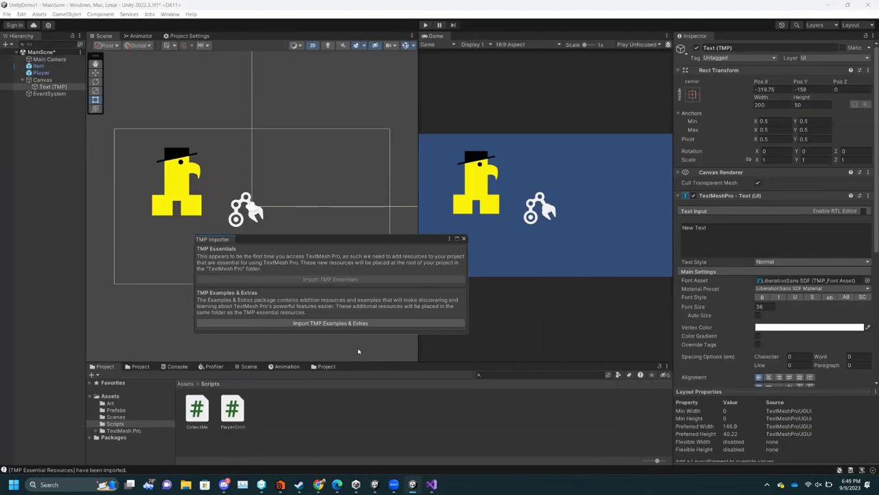
pyautogui.scroll(-10, 222, 182)
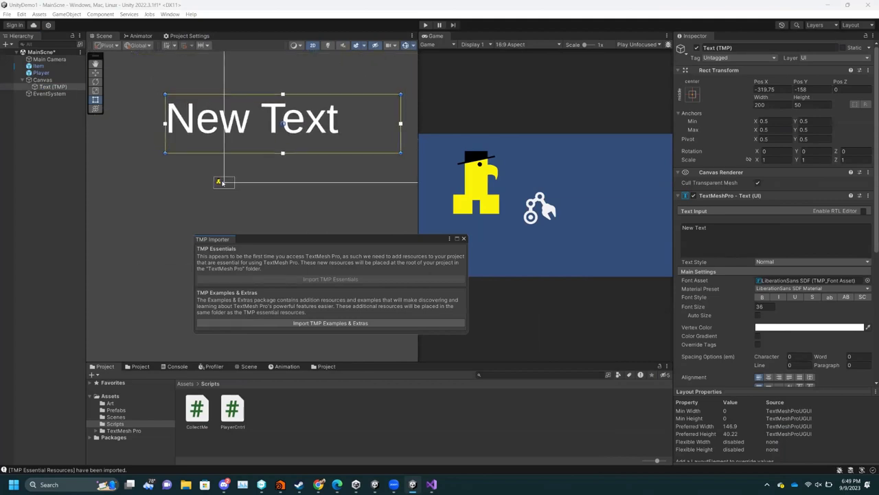
pyautogui.scroll(-3, 222, 182)
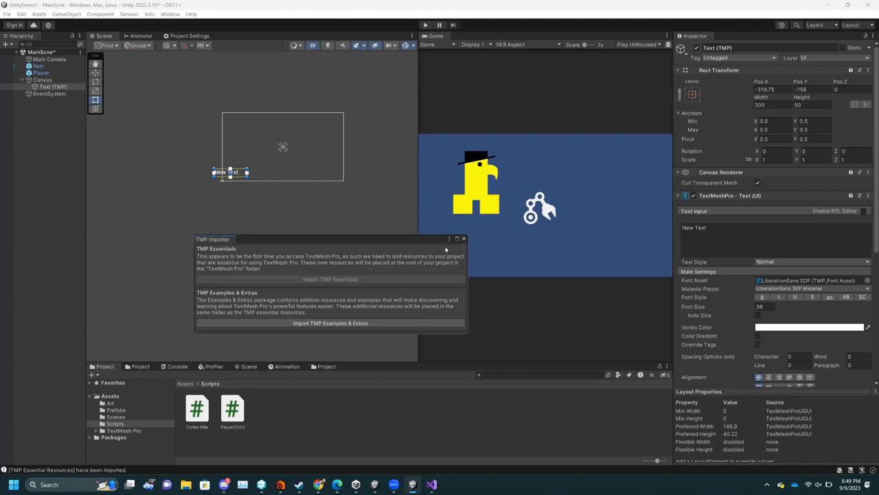
# Step: Close the TMP Importer window
pyautogui.click(464, 239)
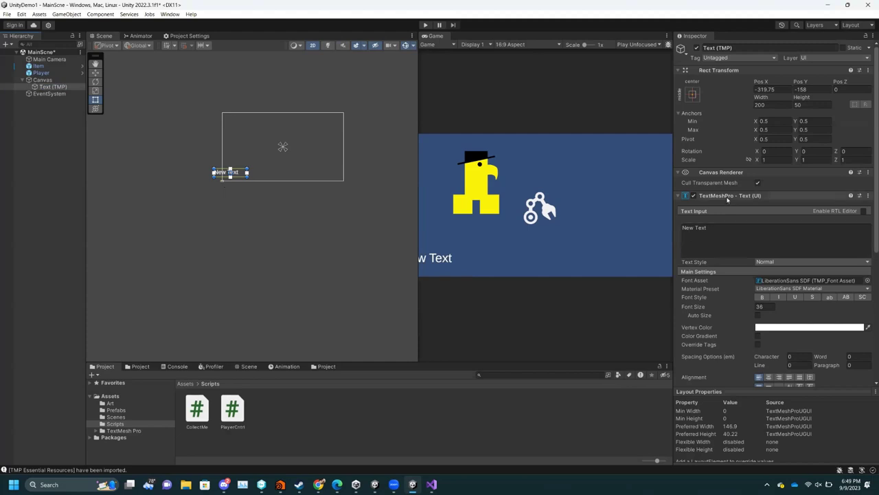
pyautogui.scroll(4, 213, 167)
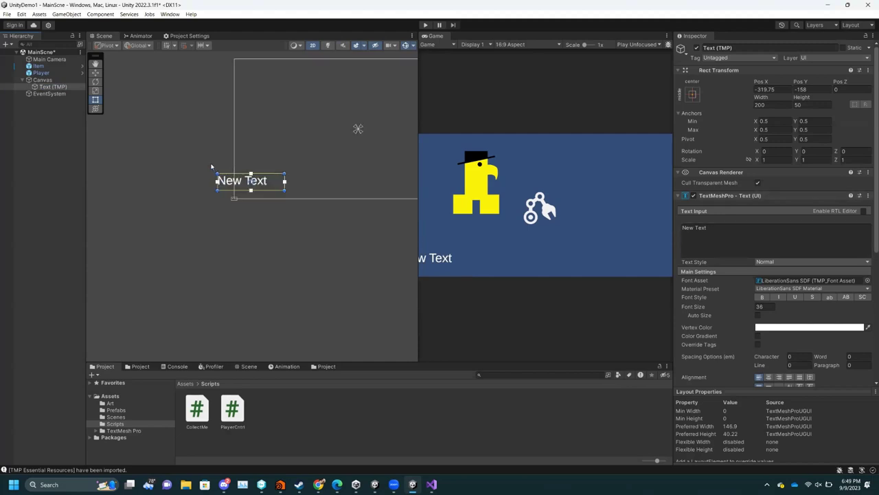
pyautogui.scroll(-2, 278, 166)
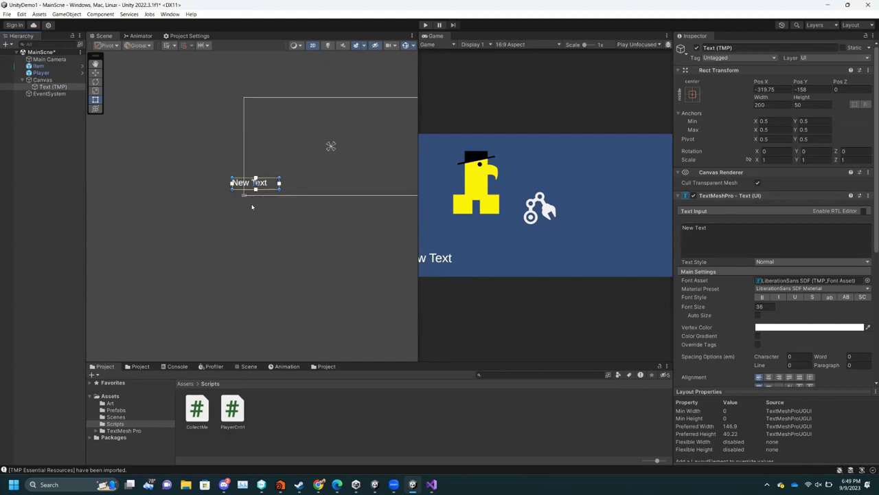
# Step: Frame the Player in the Scene view and pan it into position
pyautogui.click(41, 72)
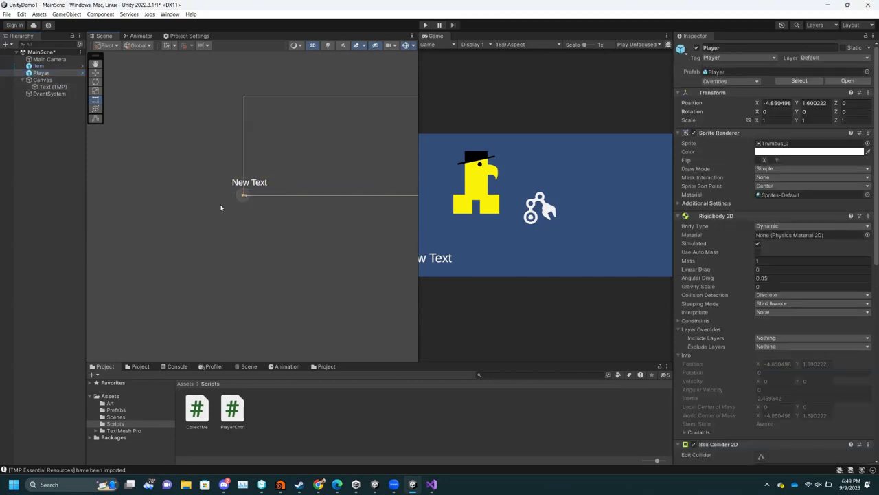
pyautogui.press('f')
pyautogui.scroll(-2, 221, 209)
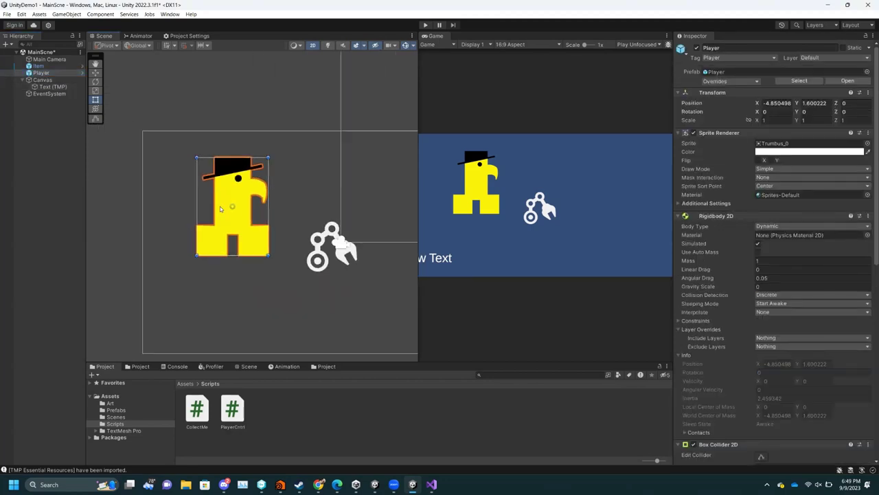
pyautogui.click(41, 73)
pyautogui.press('f')
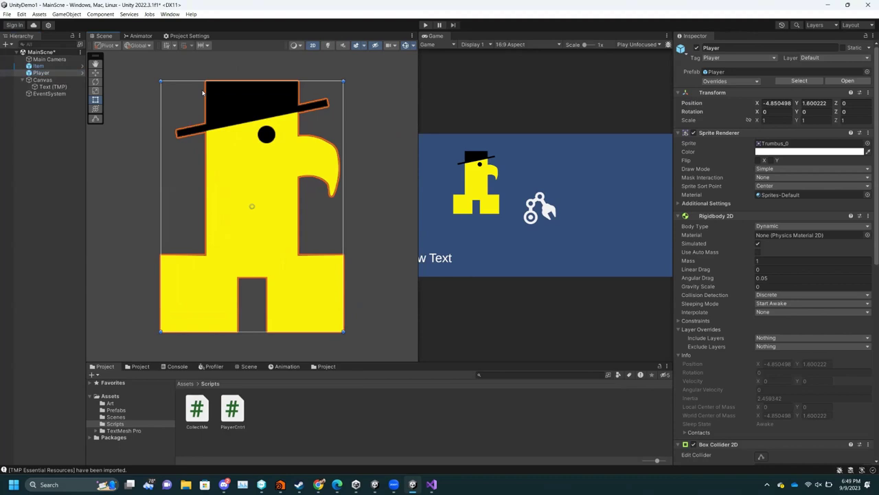
pyautogui.scroll(-5, 203, 91)
pyautogui.scroll(-3, 203, 92)
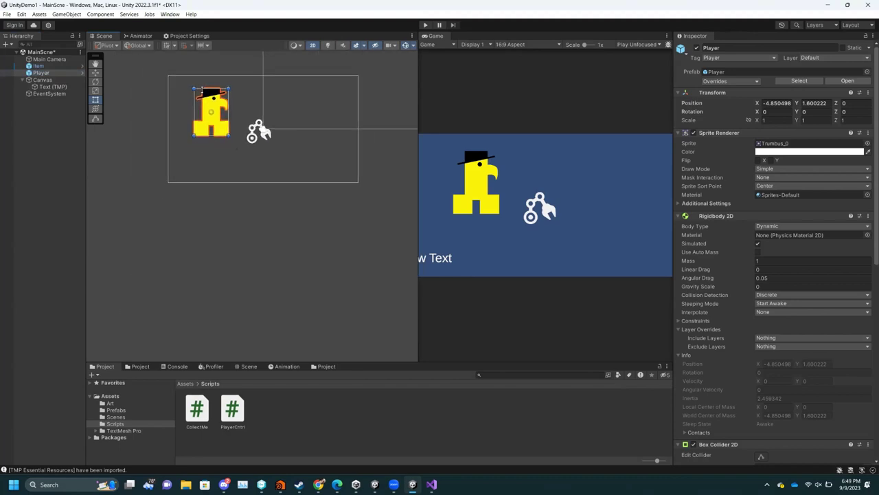
pyautogui.moveTo(203, 91); pyautogui.dragTo(119, 181, button='middle')
pyautogui.scroll(-5, 220, 190)
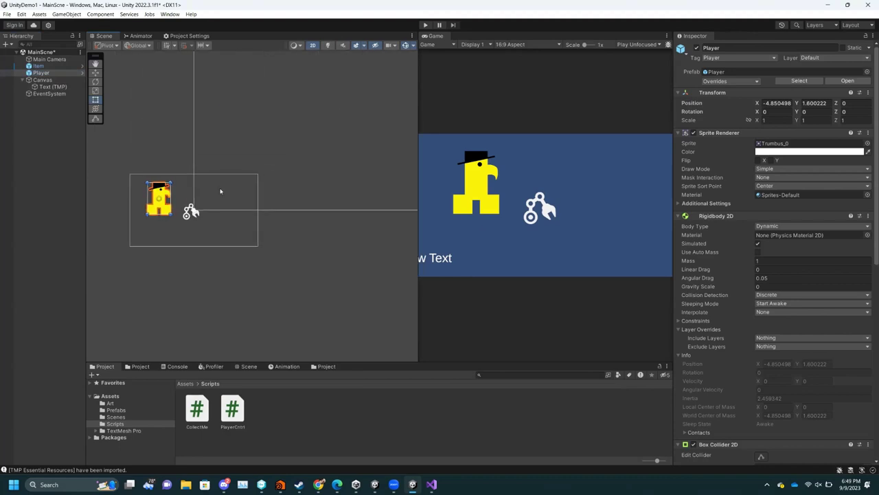
pyautogui.moveTo(243, 173); pyautogui.dragTo(227, 201)
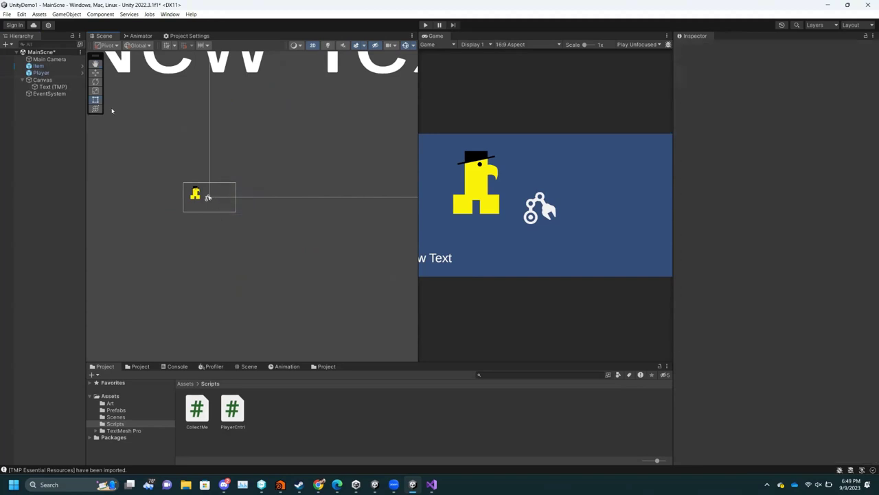
# Step: Set the Canvas to Screen Space - Camera with Main Camera and Scale With Screen Size UI scaling
pyautogui.click(41, 72)
pyautogui.click(42, 80)
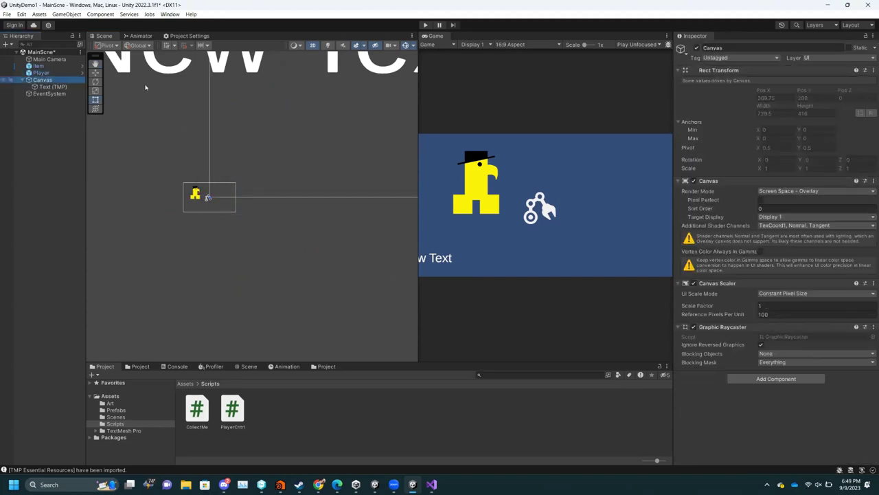
pyautogui.click(783, 192)
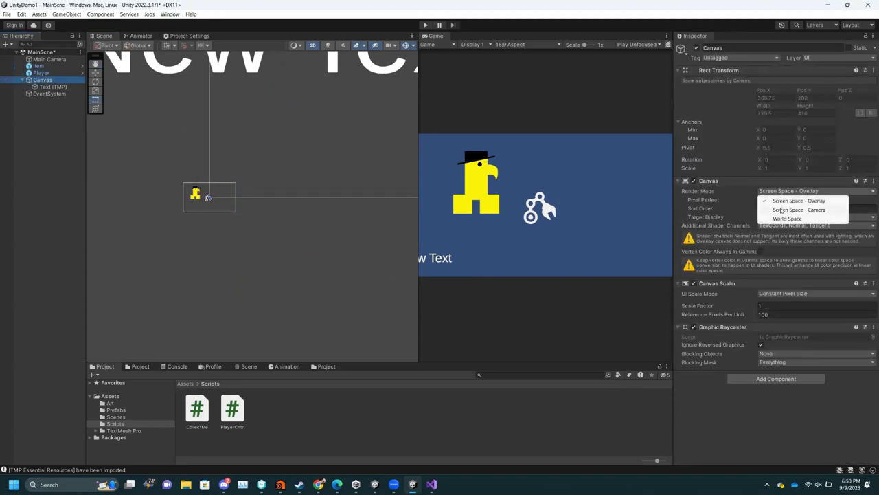
pyautogui.click(783, 210)
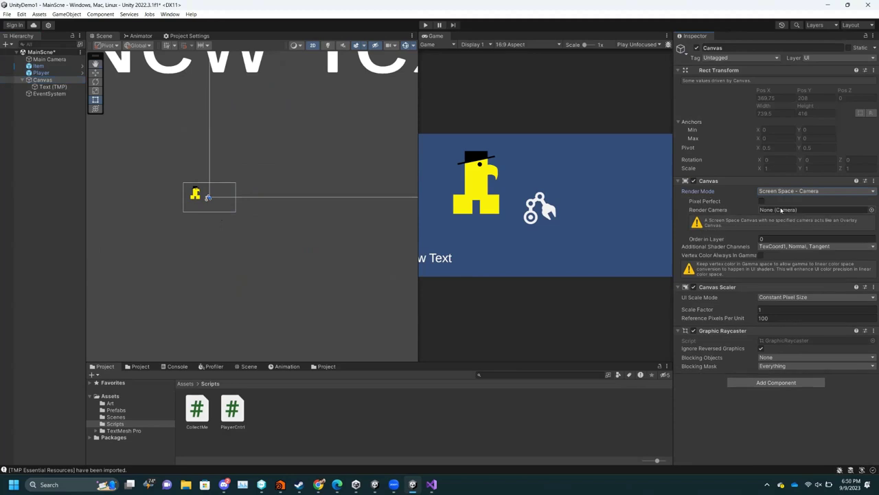
pyautogui.click(872, 208)
pyautogui.click(829, 224)
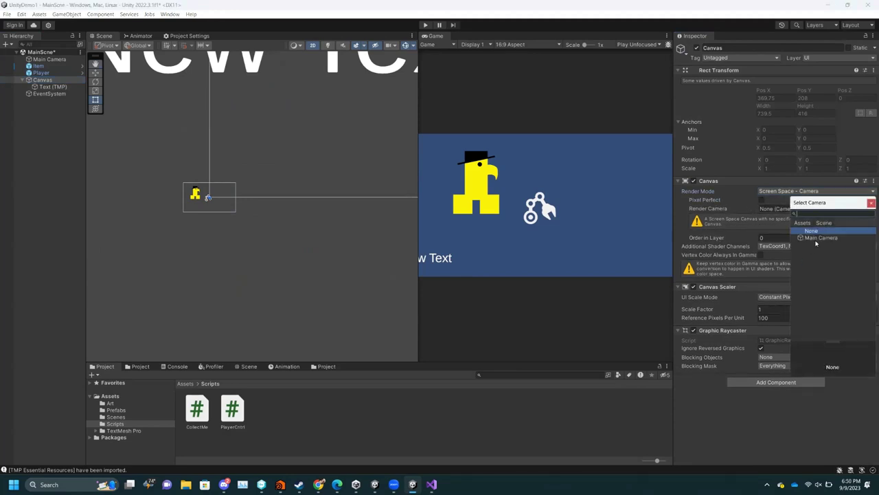
pyautogui.doubleClick(818, 243)
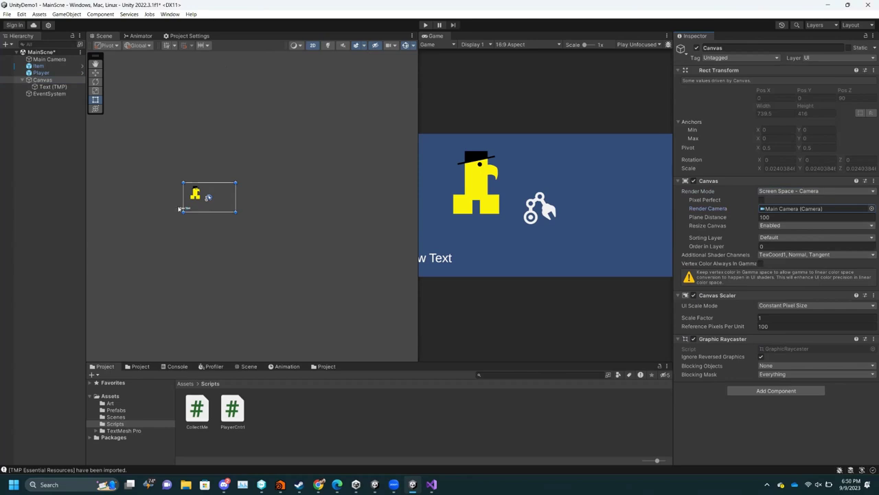
pyautogui.scroll(10, 201, 212)
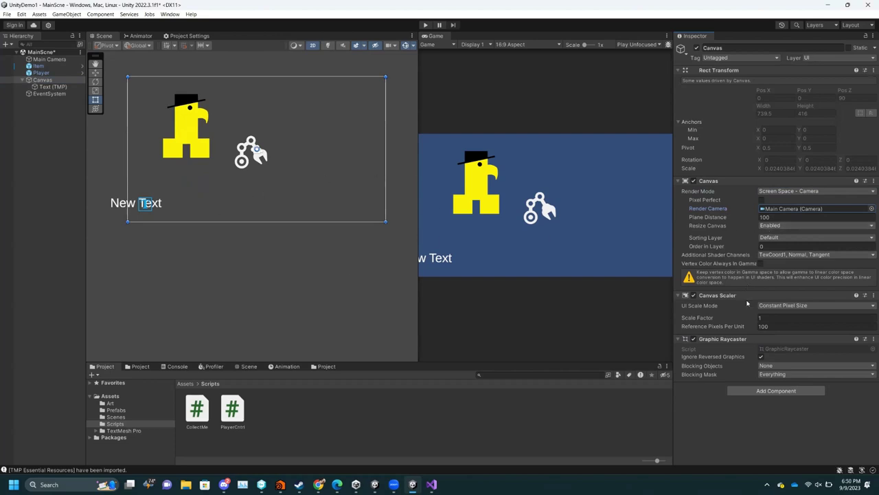
pyautogui.click(783, 307)
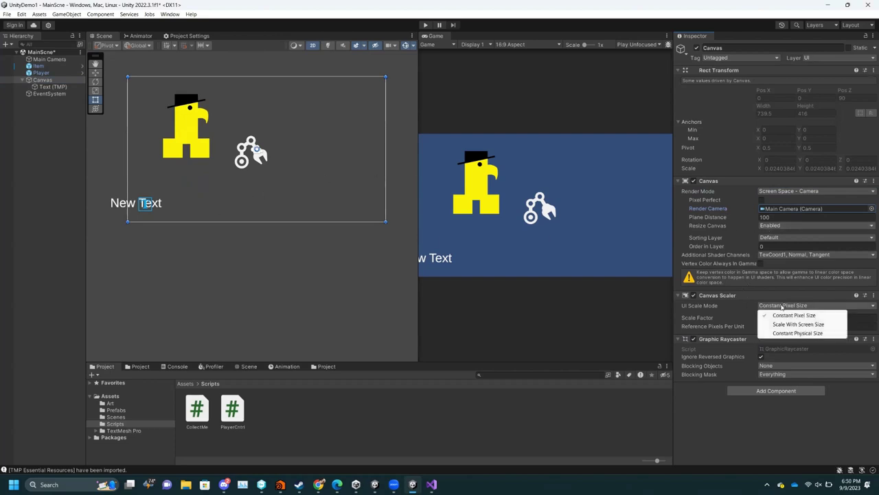
pyautogui.click(774, 326)
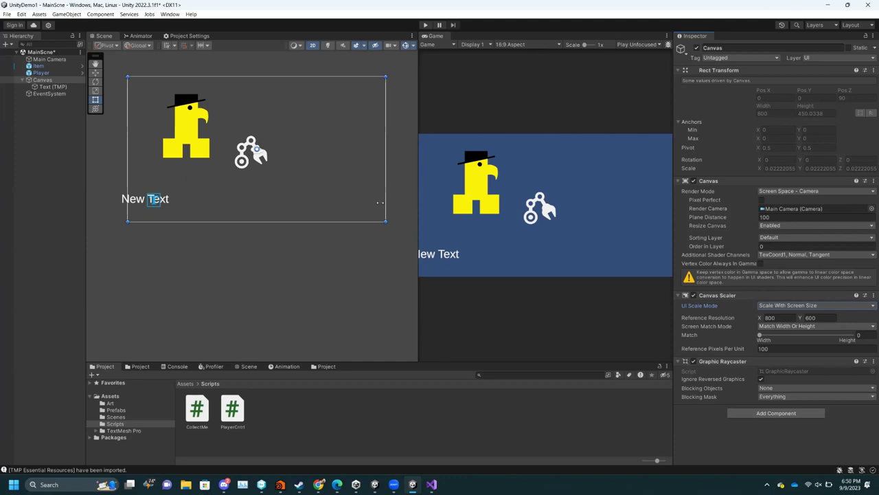
# Step: Anchor the New Text label to the top-right corner of the canvas
pyautogui.click(153, 198)
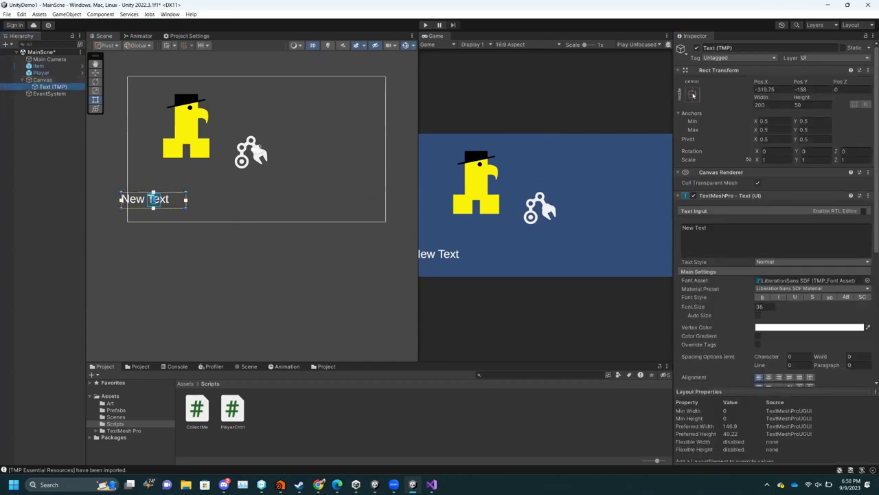
pyautogui.click(693, 94)
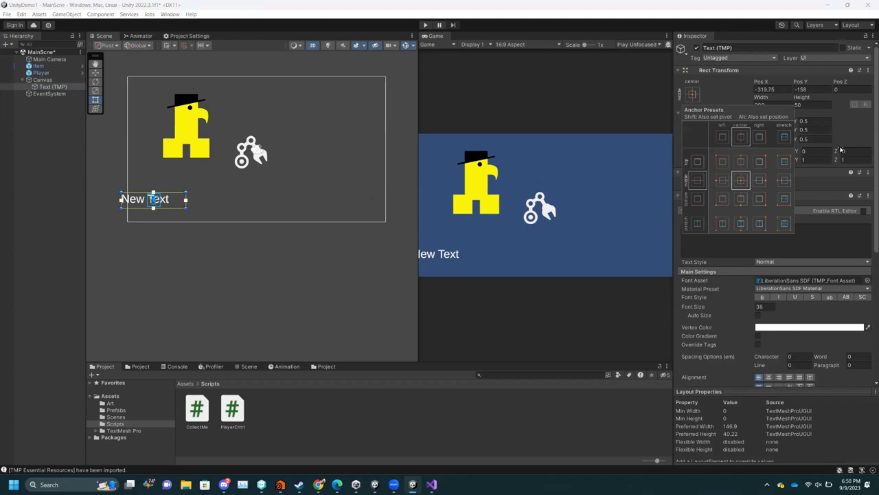
pyautogui.keyDown('alt'); pyautogui.keyDown('shift'); pyautogui.click(762, 162); pyautogui.keyUp('shift'); pyautogui.keyUp('alt')
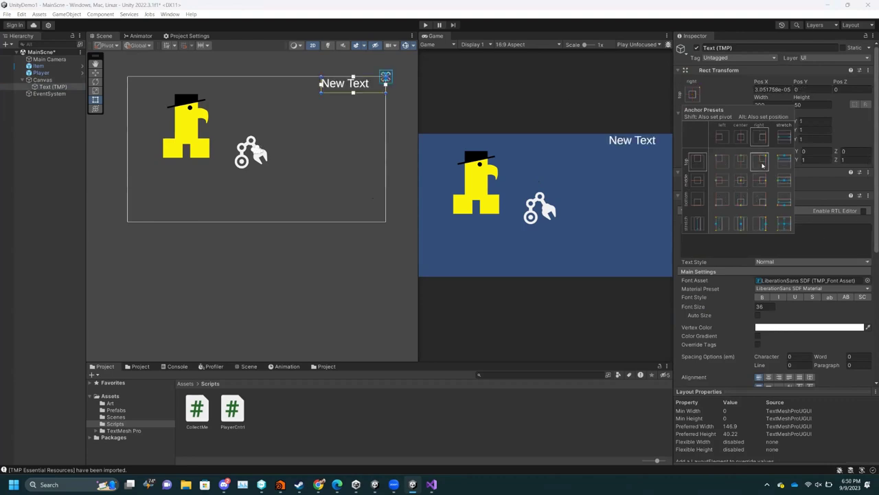
# Step: Change the label's text to 'Score: 0'
pyautogui.click(728, 237)
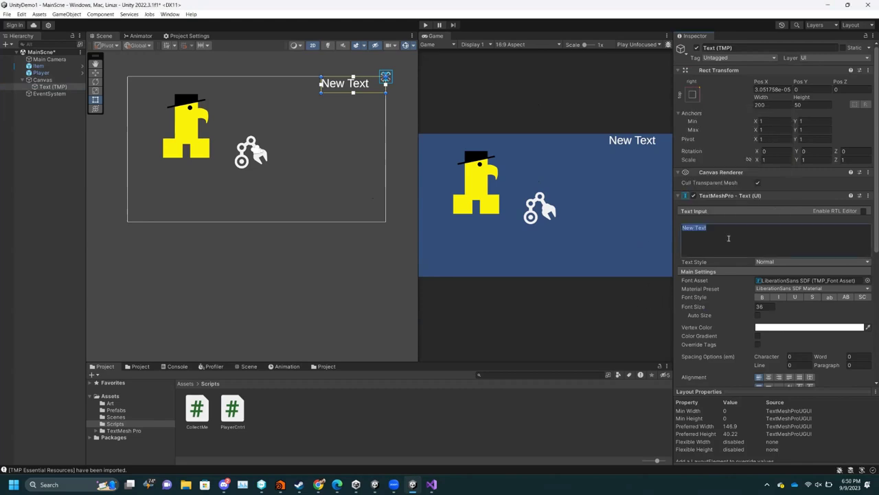
pyautogui.write('Score')
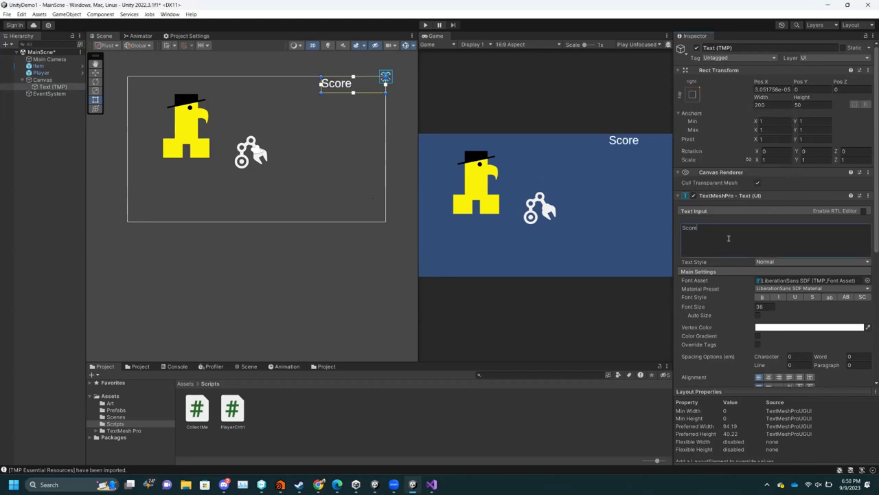
pyautogui.write(': 0')
pyautogui.scroll(-6, 706, 259)
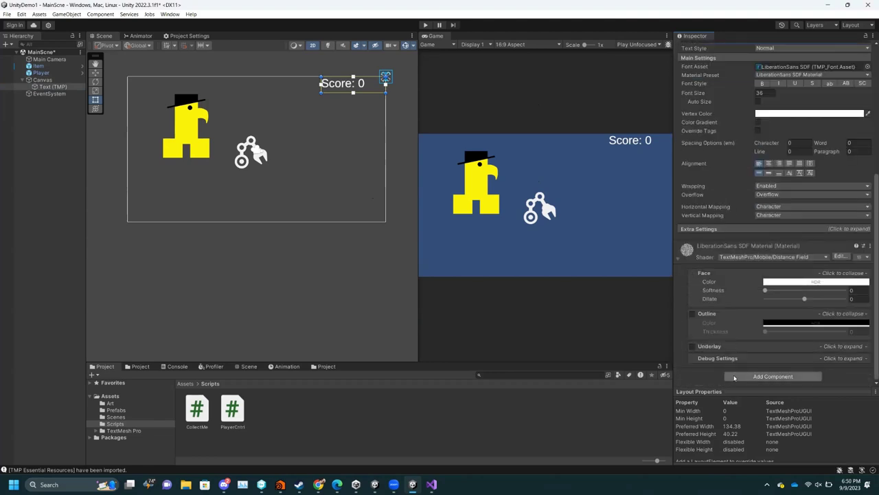
# Step: Create a new script named DisplayScore and attach it to the Text (TMP) label
pyautogui.click(736, 376)
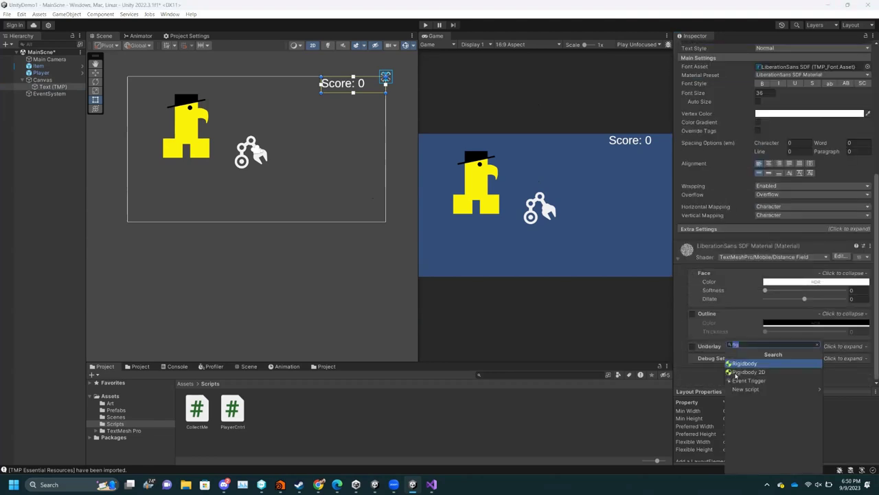
pyautogui.press('BackSpace')
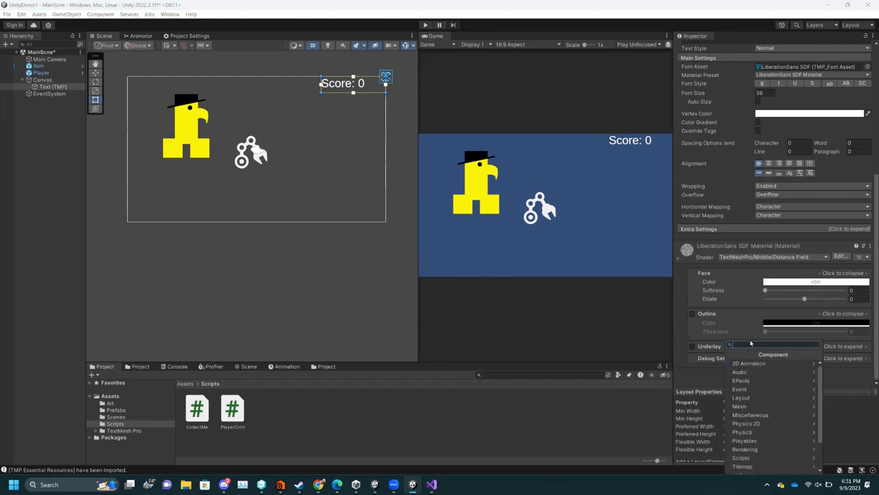
pyautogui.write('D')
pyautogui.press('BackSpace')
pyautogui.write('DisplayScore')
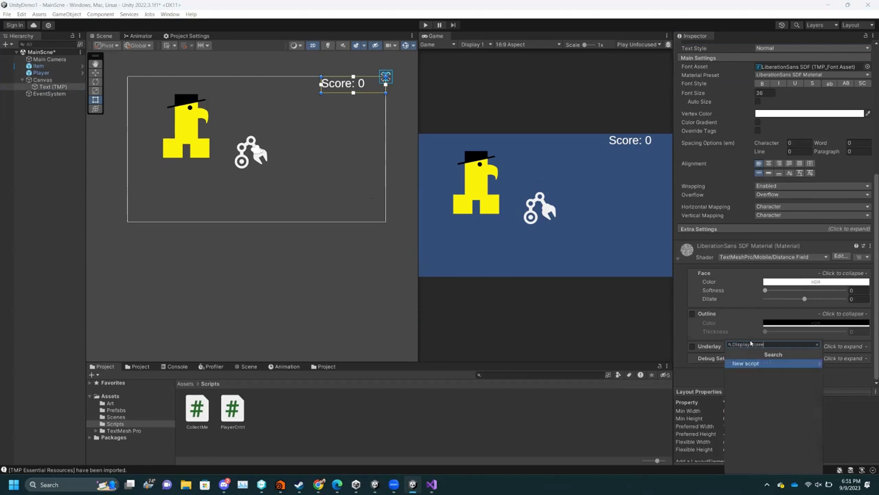
pyautogui.click(754, 365)
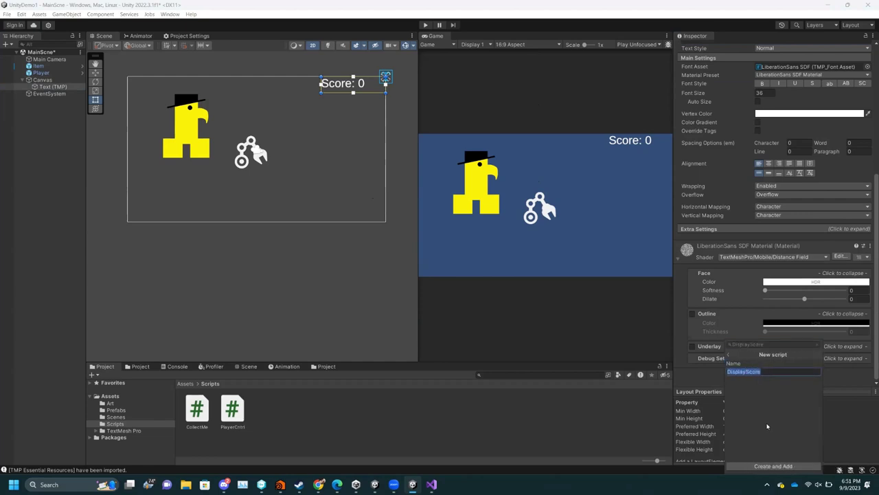
pyautogui.click(773, 466)
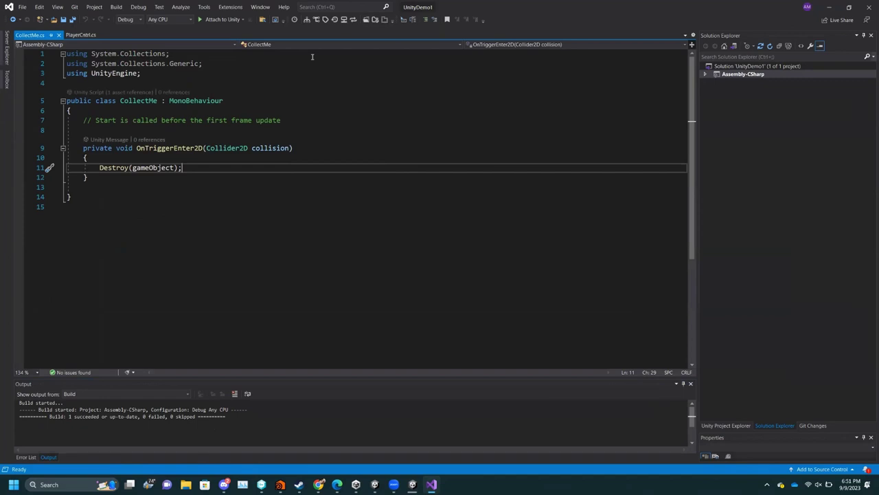
# Step: Move DisplayScore.cs from Assets into the Scripts folder in Solution Explorer
pyautogui.click(705, 74)
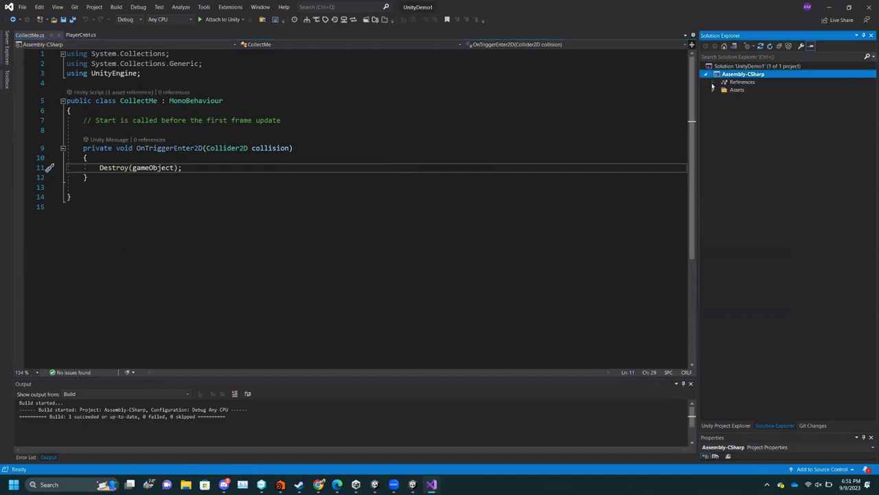
pyautogui.click(713, 83)
pyautogui.scroll(2, 713, 85)
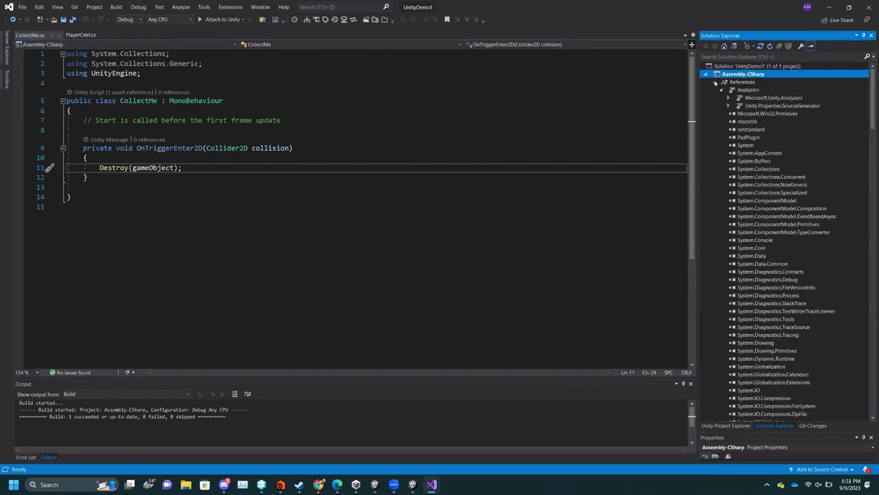
pyautogui.click(713, 83)
pyautogui.click(713, 90)
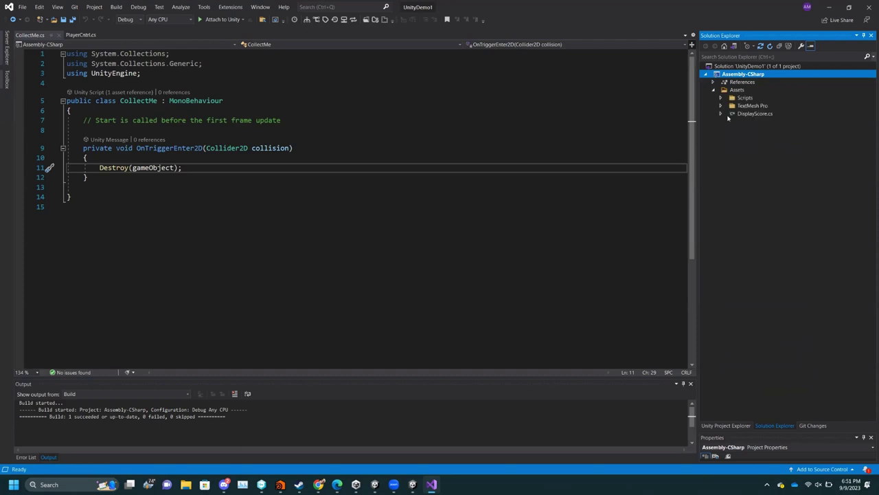
pyautogui.doubleClick(740, 114)
pyautogui.moveTo(738, 117); pyautogui.dragTo(741, 98)
pyautogui.click(477, 261)
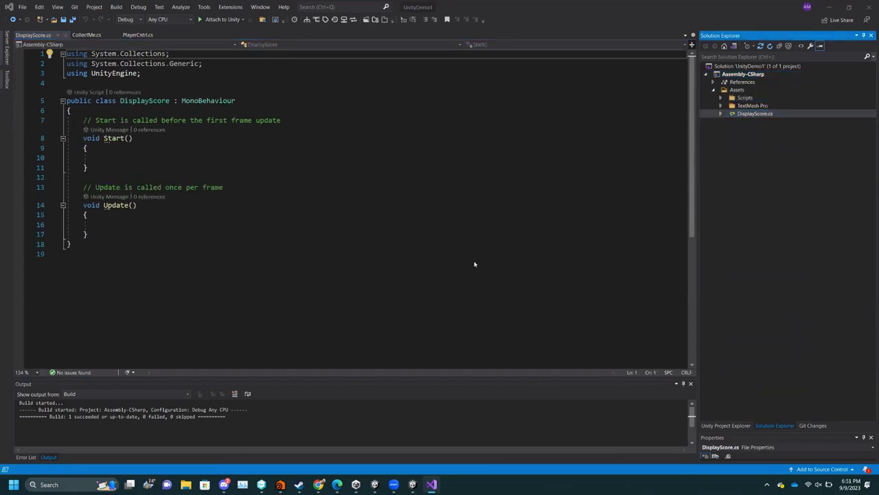
# Step: Replace DisplayScore's Start and Update methods with 'public void UpdateScore'
pyautogui.doubleClick(755, 113)
pyautogui.moveTo(92, 234); pyautogui.dragTo(77, 142)
pyautogui.press('Delete')
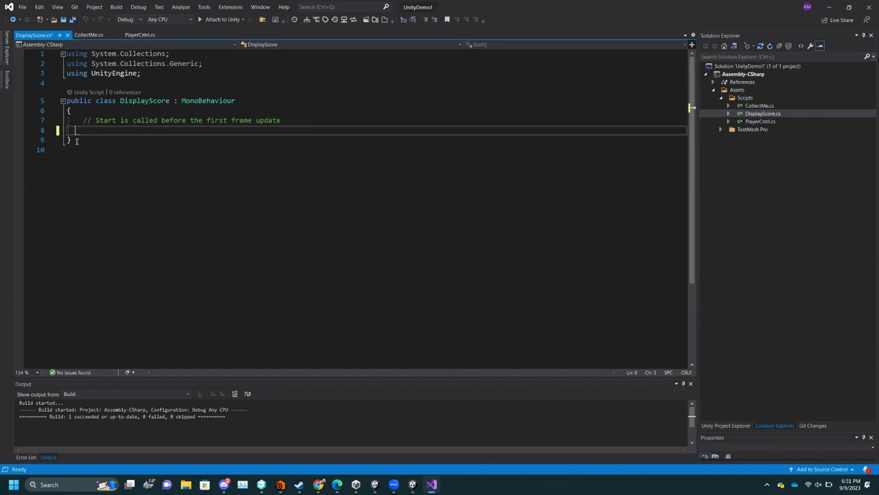
pyautogui.press('Return')
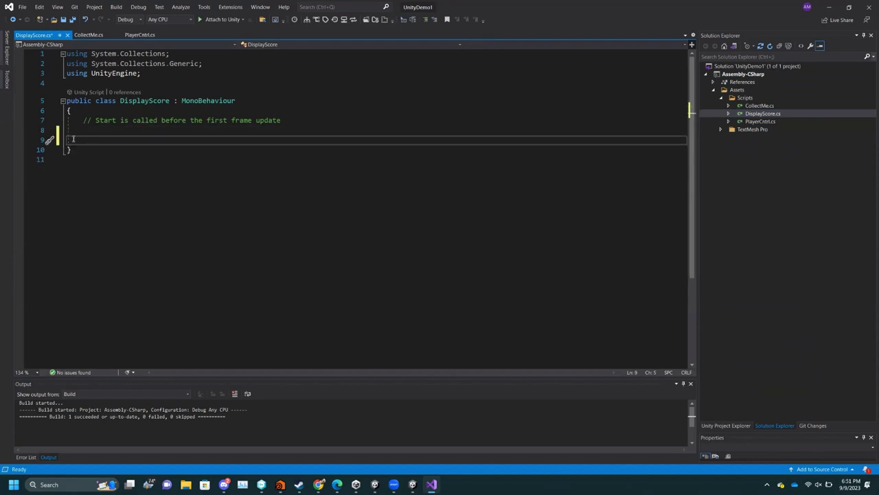
pyautogui.write('public ')
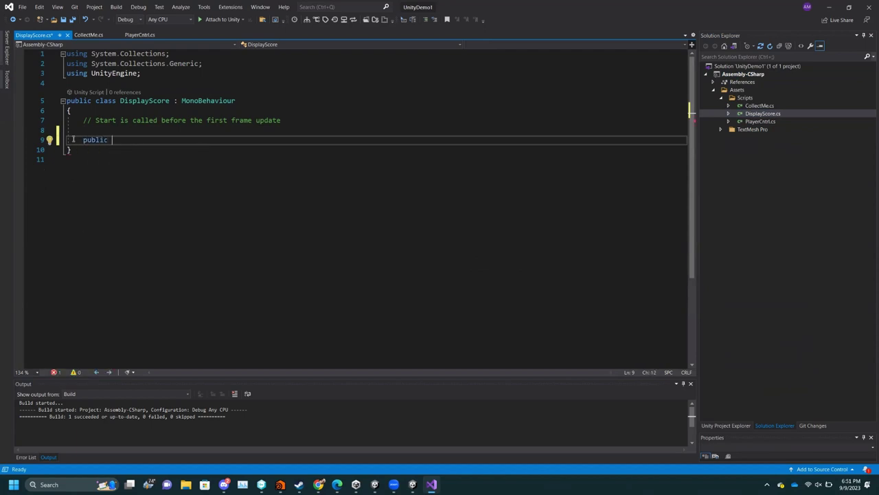
pyautogui.write('vo')
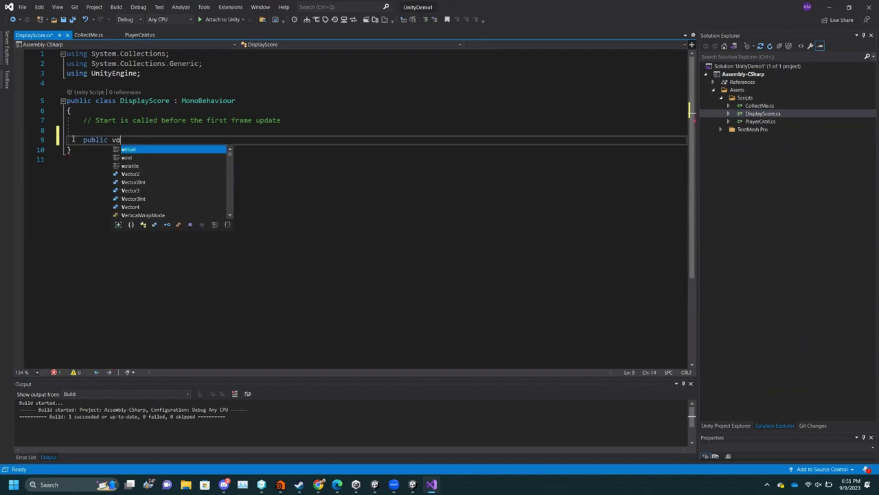
pyautogui.write('id UpdateSc')
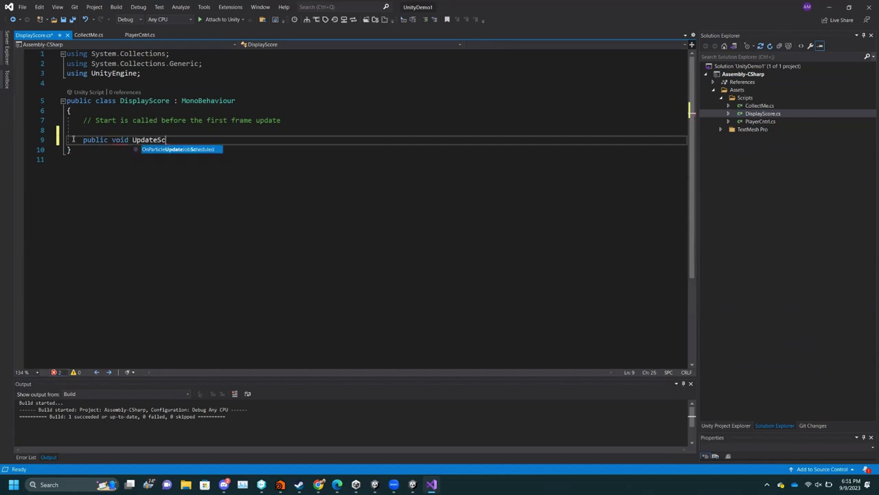
pyautogui.write('ore')
pyautogui.press('Return')
# Step: Give UpdateScore parentheses and a body, then begin a GetComponent<Textmes call
pyautogui.write('{')
pyautogui.press('Return')
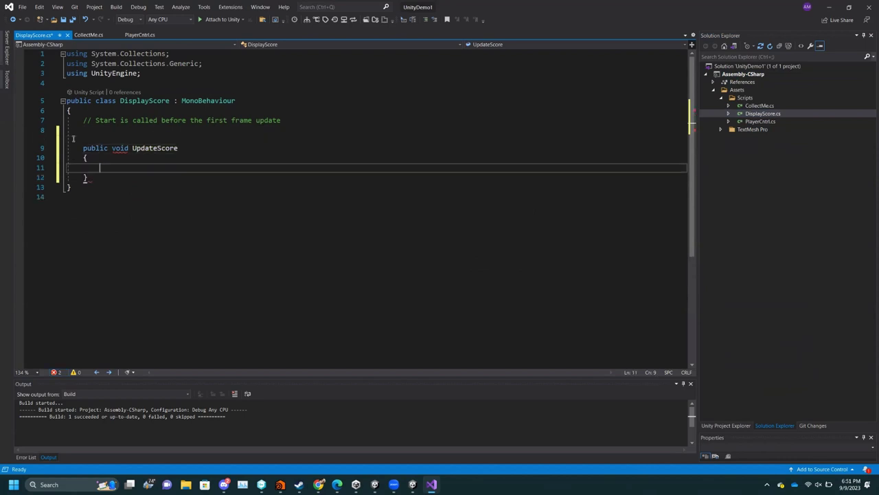
pyautogui.click(184, 149)
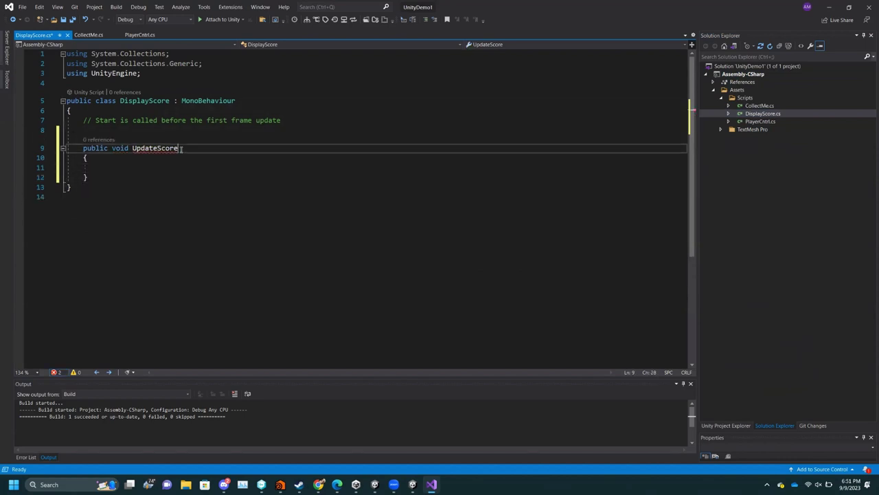
pyautogui.write('()')
pyautogui.click(126, 169)
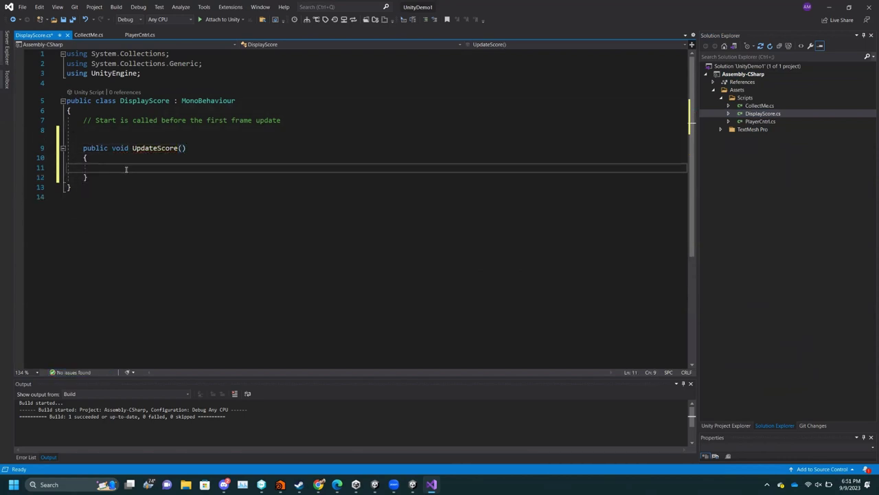
pyautogui.write('get')
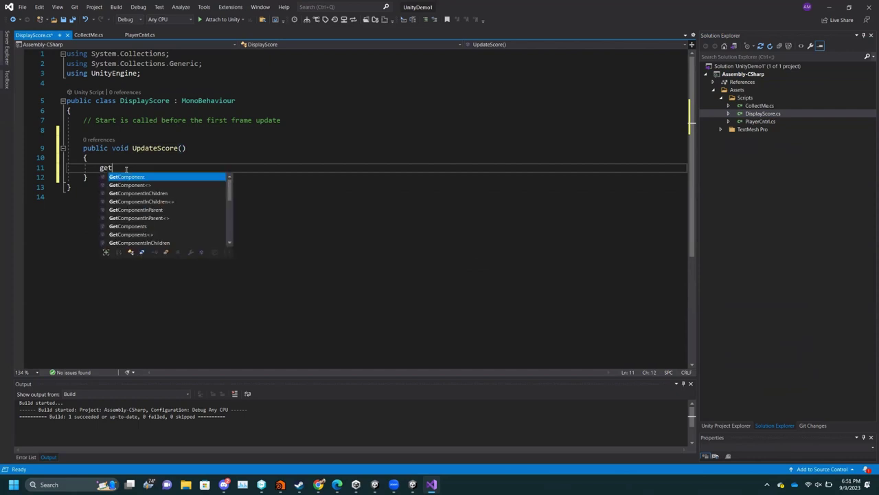
pyautogui.doubleClick(133, 178)
pyautogui.write('<')
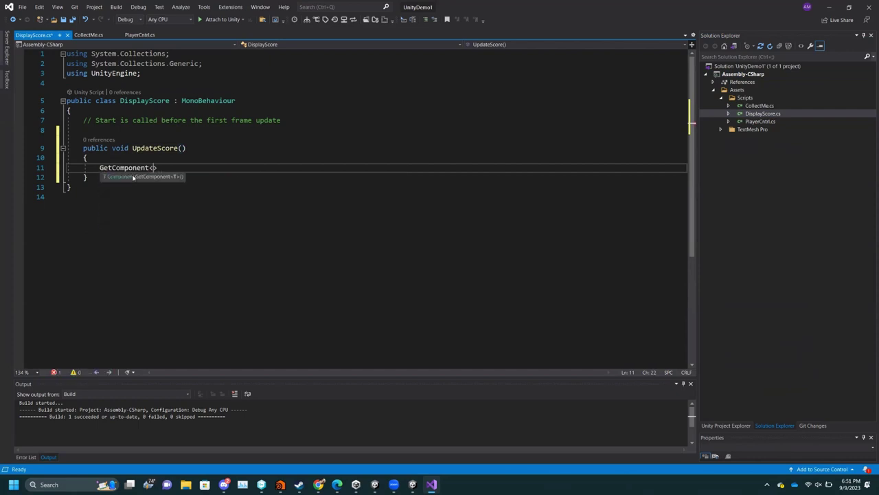
pyautogui.write('T')
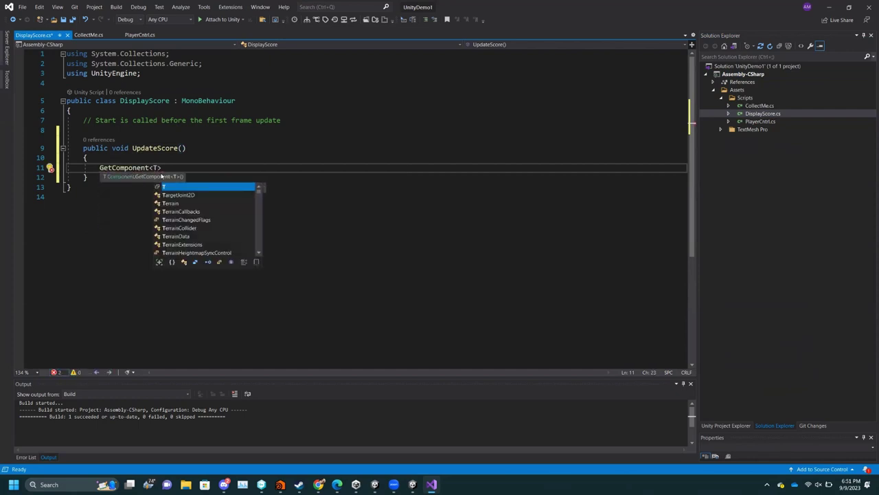
pyautogui.write('extme')
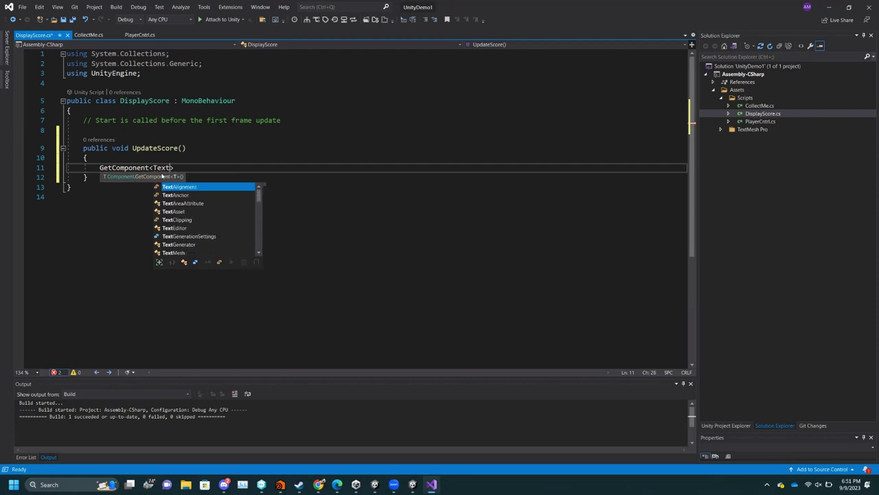
pyautogui.write('s')
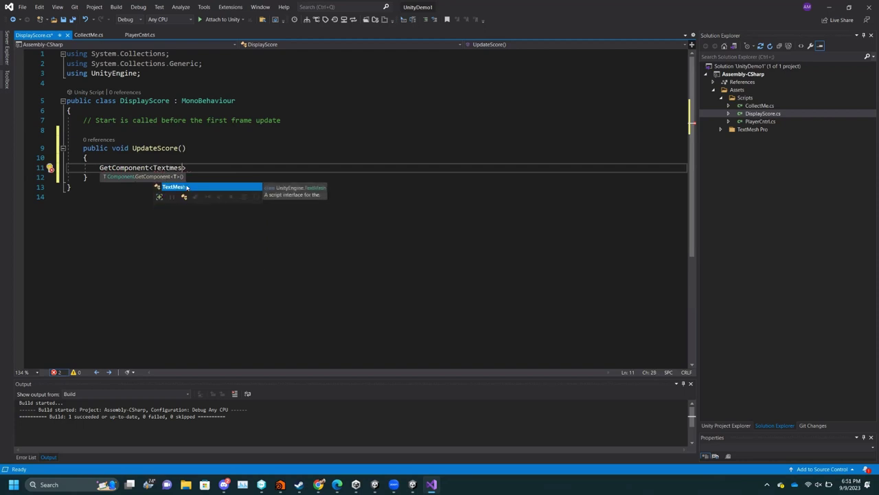
# Step: Add a 'using TMPro;' directive below 'using UnityEngine'
pyautogui.click(150, 76)
pyautogui.press('Return')
pyautogui.write('using T')
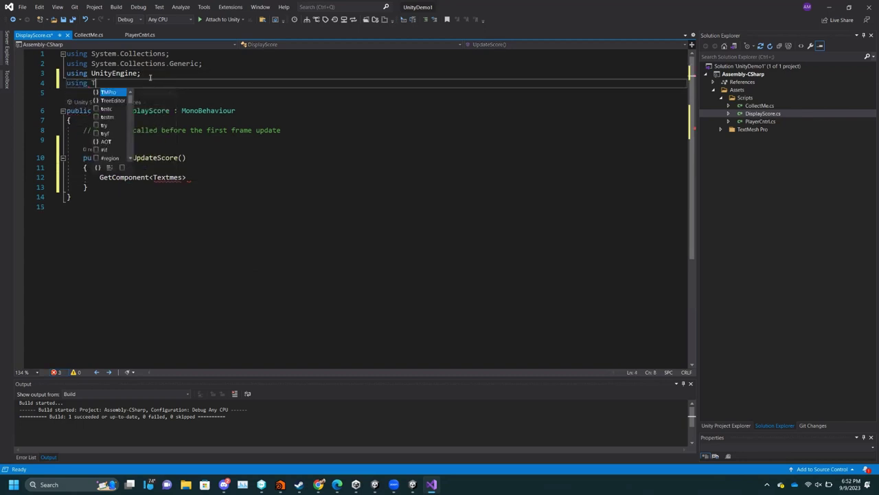
pyautogui.press('Tab')
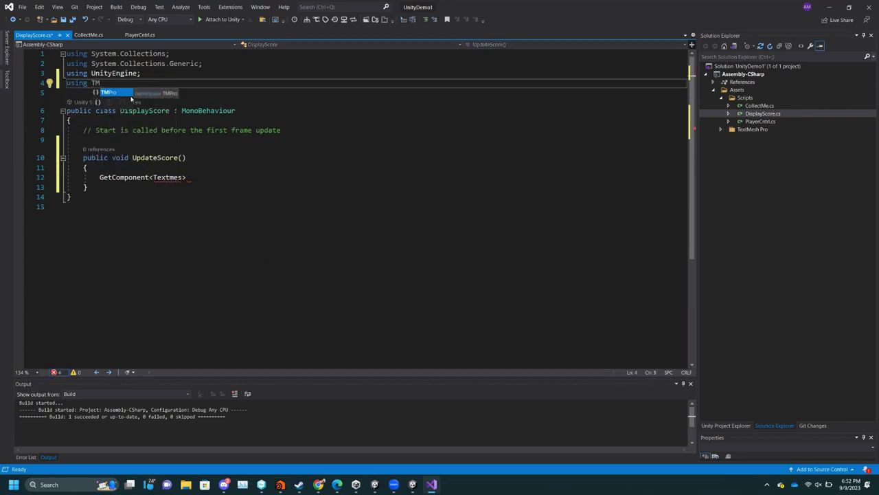
pyautogui.write(';')
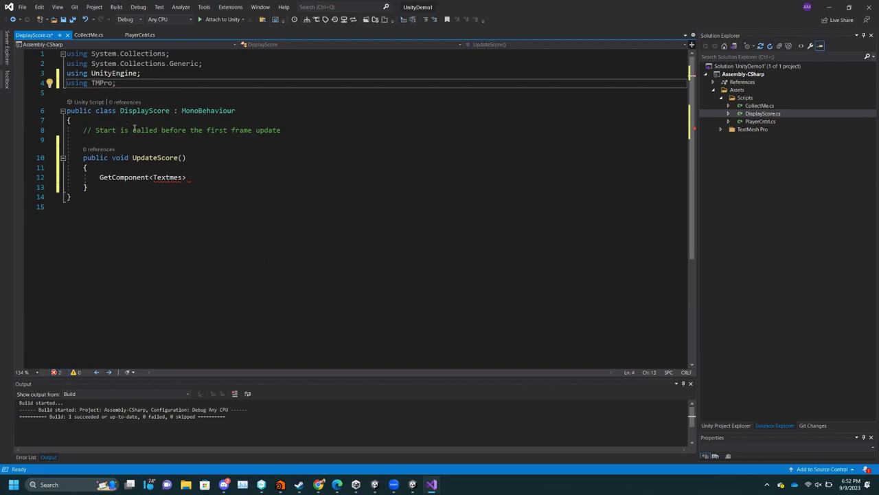
# Step: Complete the statement as GetComponent<TextMeshProUGUI>().text =
pyautogui.click(182, 178)
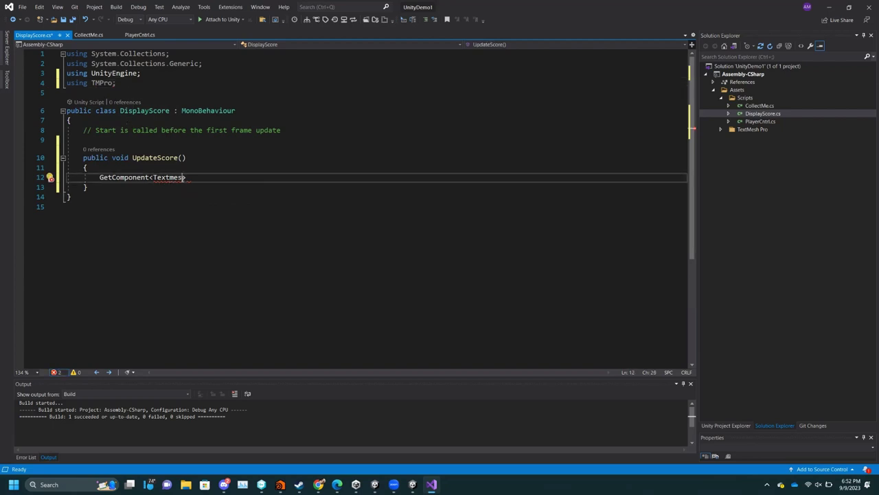
pyautogui.press('Delete')
pyautogui.write('>')
pyautogui.press('BackSpace')
pyautogui.press('BackSpace')
pyautogui.write('Textme')
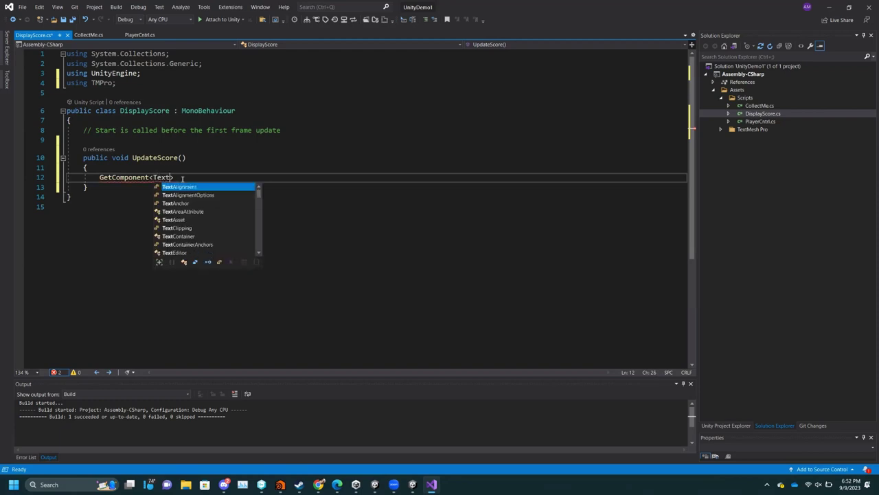
pyautogui.doubleClick(182, 203)
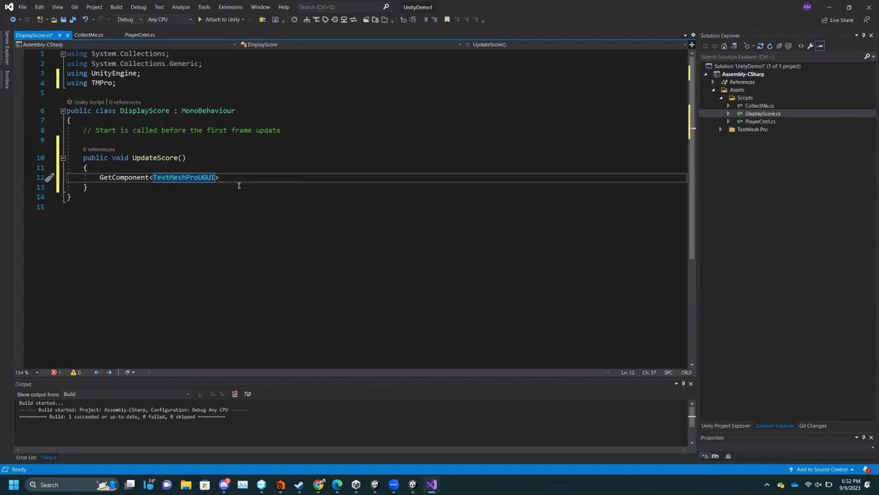
pyautogui.write('>')
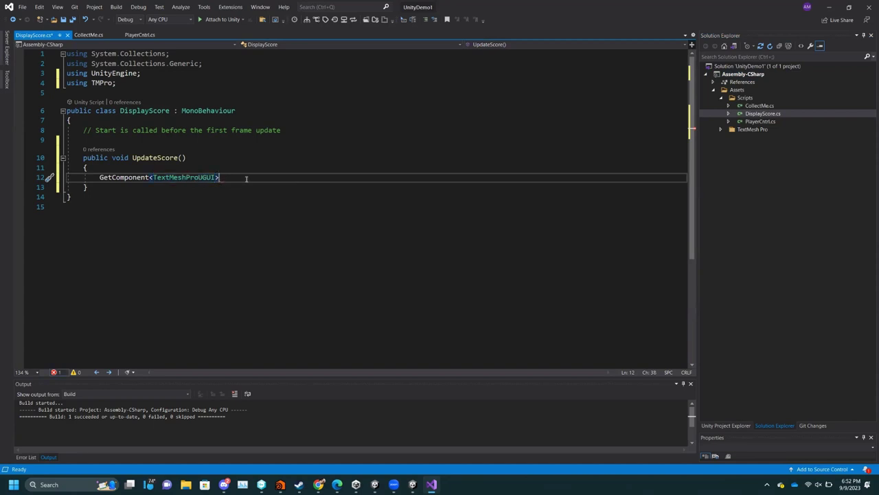
pyautogui.write('().t')
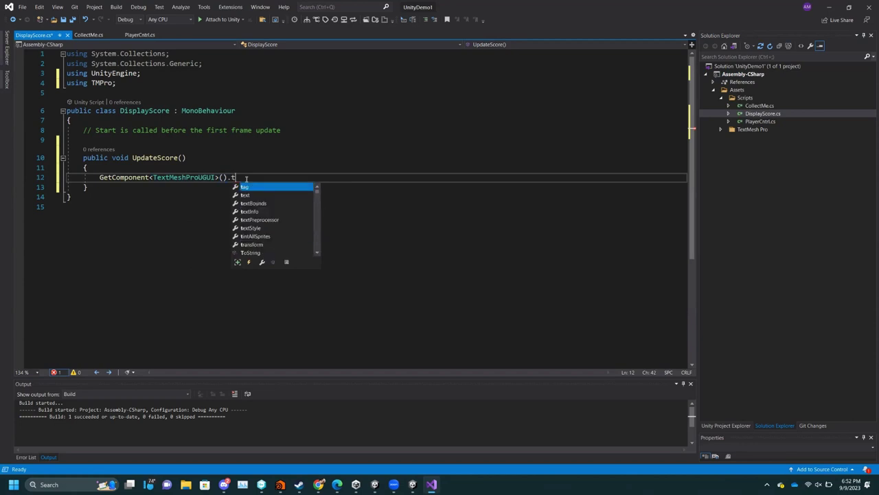
pyautogui.write('ext ')
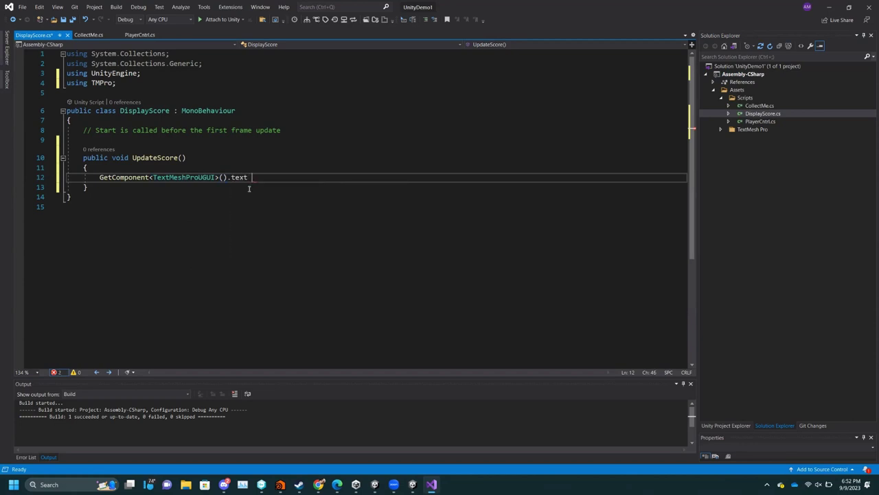
pyautogui.write('=')
# Step: Add class fields string lable = "Score : " and int score = 0
pyautogui.click(104, 120)
pyautogui.press('Return')
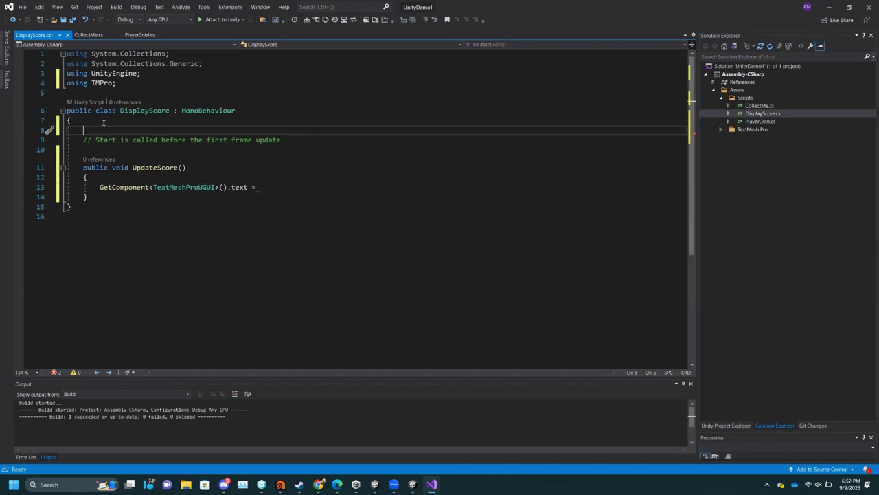
pyautogui.write('string lable ')
pyautogui.write('= ')
pyautogui.write('"Socre')
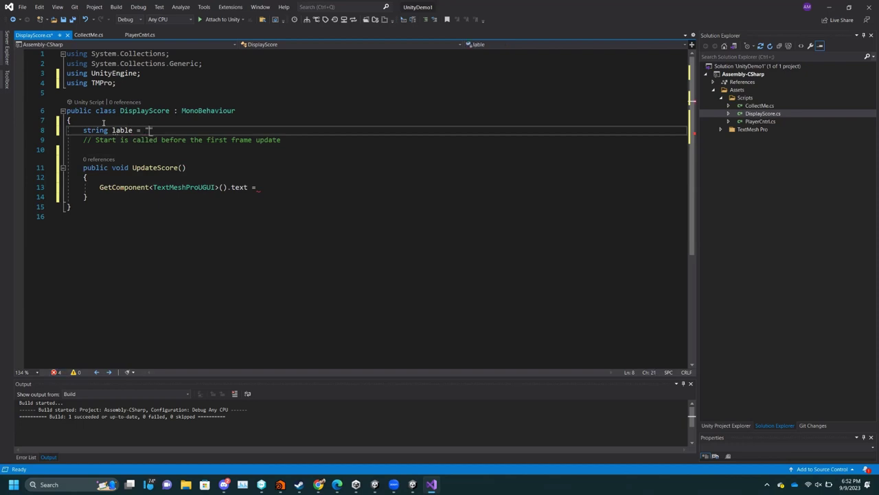
pyautogui.press('BackSpace')
pyautogui.press('BackSpace')
pyautogui.press('BackSpace')
pyautogui.press('BackSpace')
pyautogui.press('BackSpace')
pyautogui.write('core : ";')
pyautogui.press('Return')
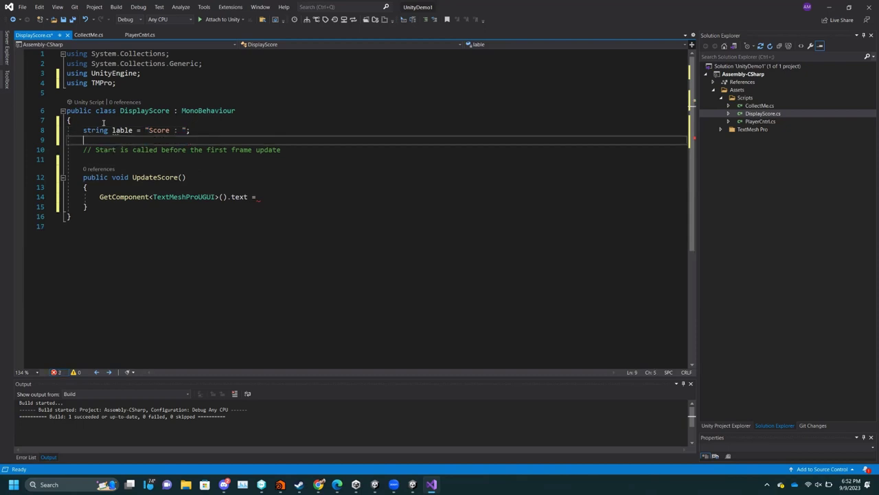
pyautogui.write('i')
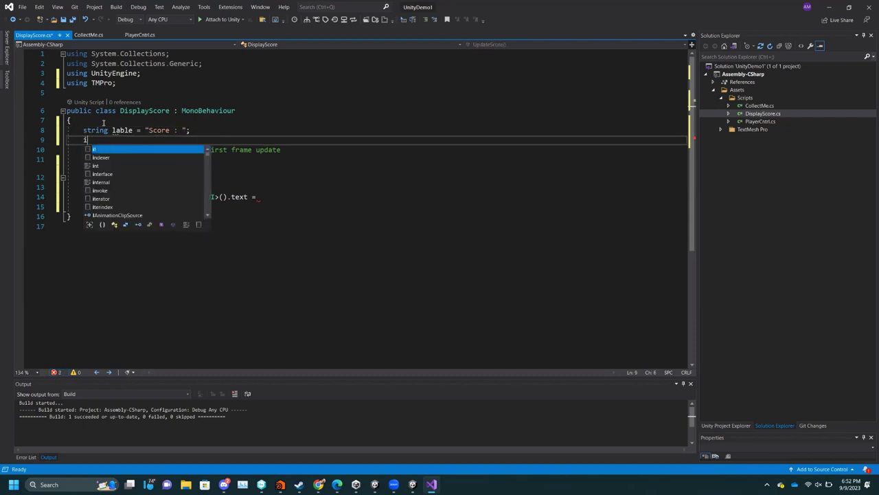
pyautogui.write('nt score ')
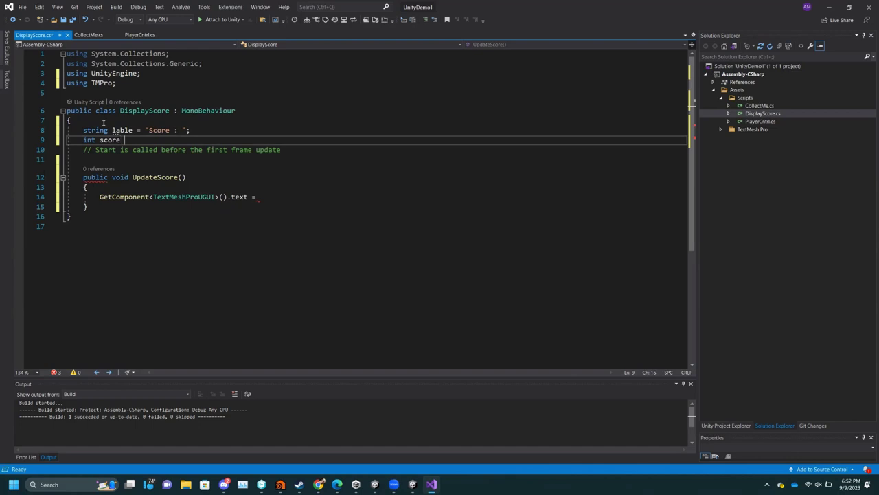
pyautogui.write('= 0;')
# Step: Make UpdateScore run score++ and set text to lable + score, then save
pyautogui.click(261, 197)
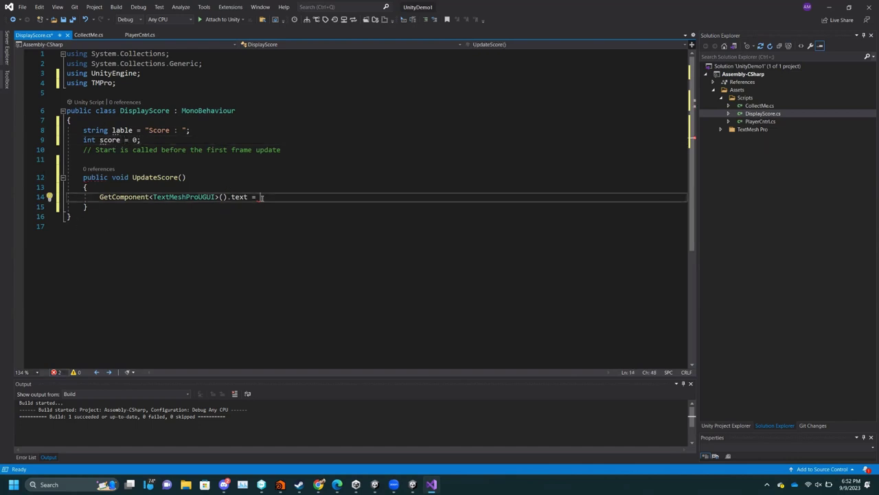
pyautogui.write('lable+sc')
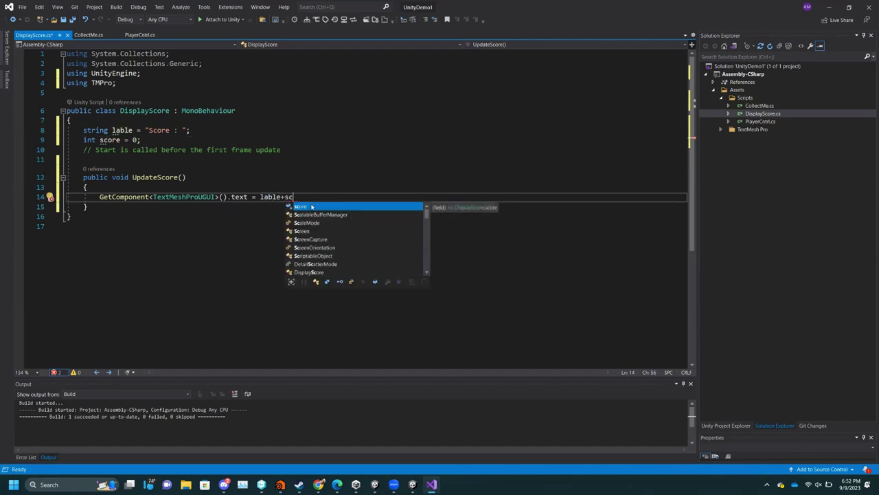
pyautogui.press('Tab')
pyautogui.write(';')
pyautogui.click(125, 190)
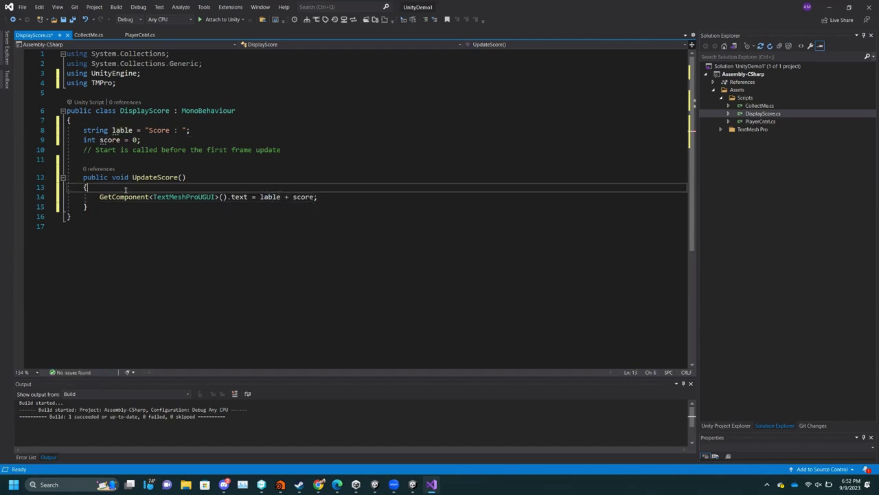
pyautogui.press('Return')
pyautogui.write('sco')
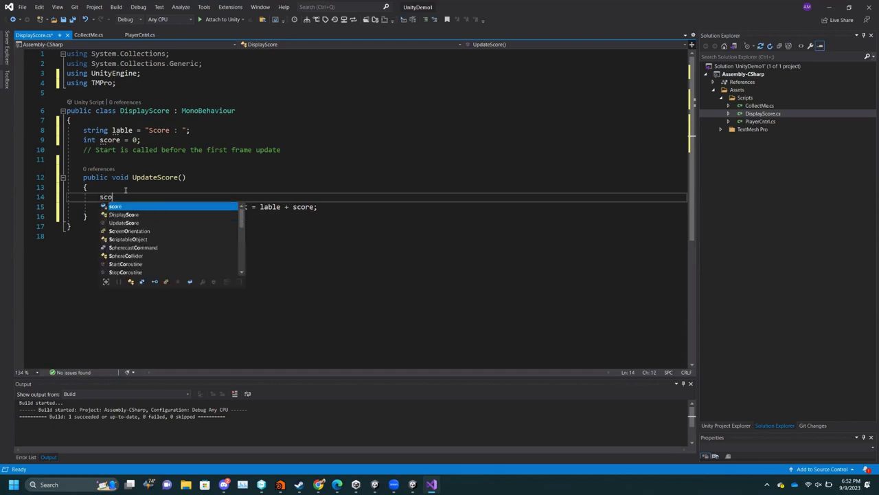
pyautogui.press('Tab')
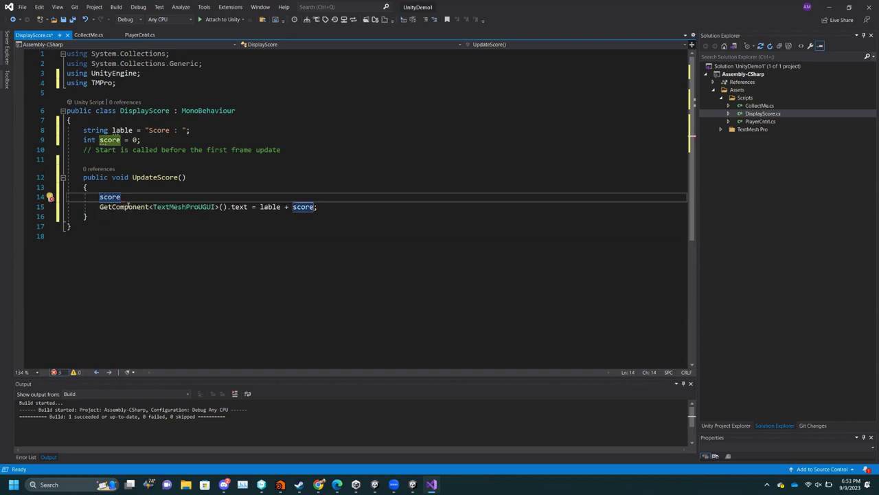
pyautogui.write('++;')
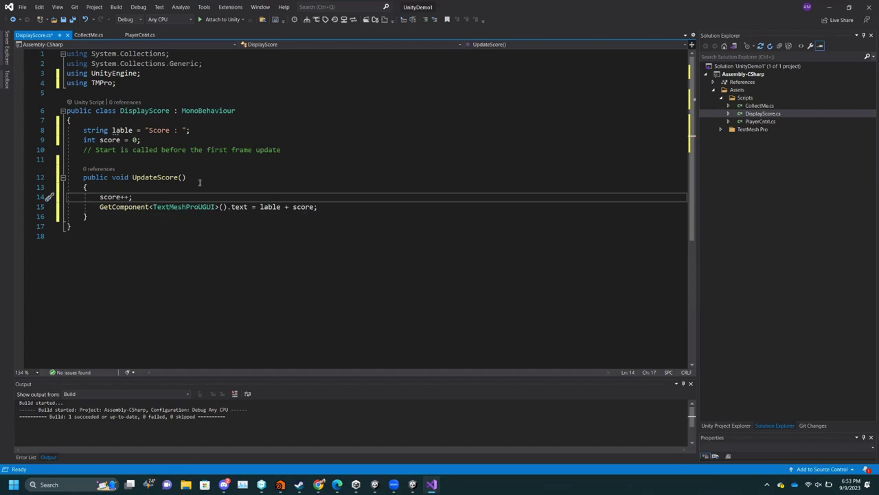
pyautogui.hotkey('ctrl', 's')
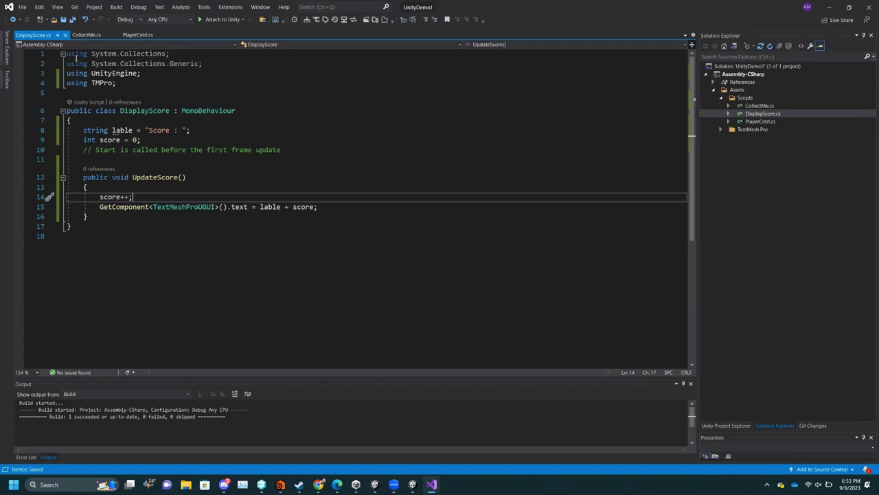
# Step: Look over PlayerCntrl.cs and CollectMe.cs, ending back on PlayerCntrl.cs
pyautogui.click(132, 36)
pyautogui.scroll(-2, 240, 256)
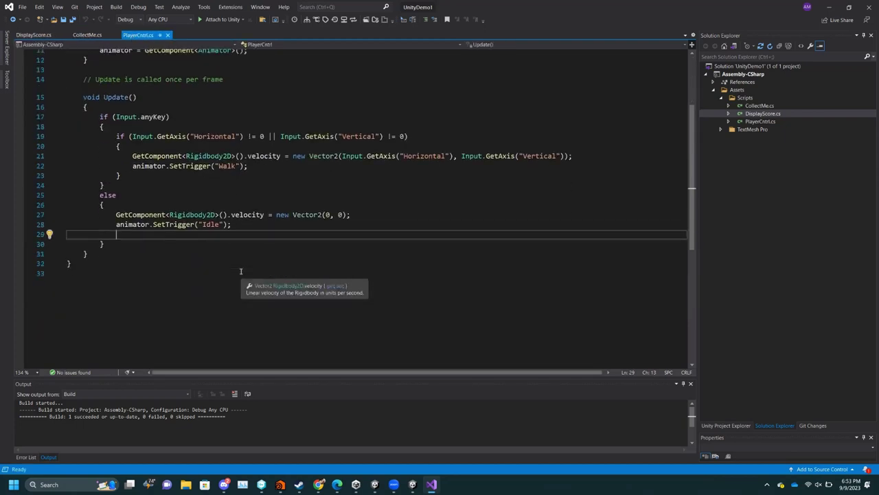
pyautogui.scroll(3, 137, 264)
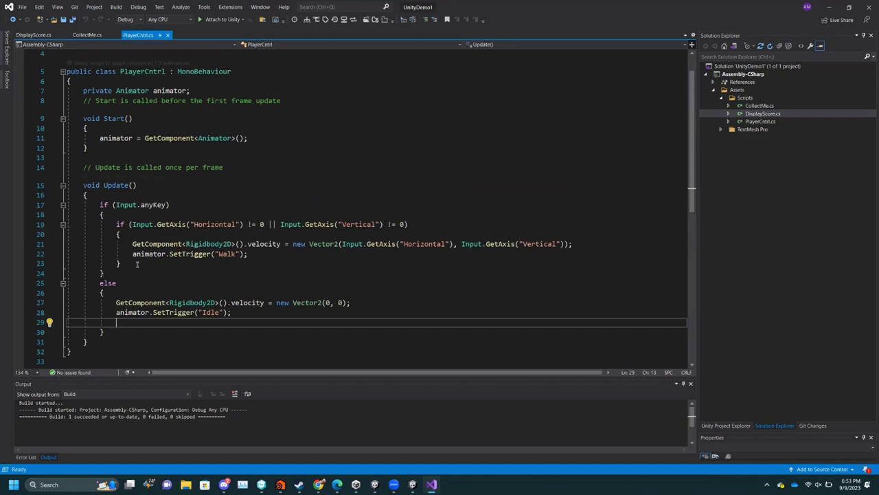
pyautogui.click(84, 35)
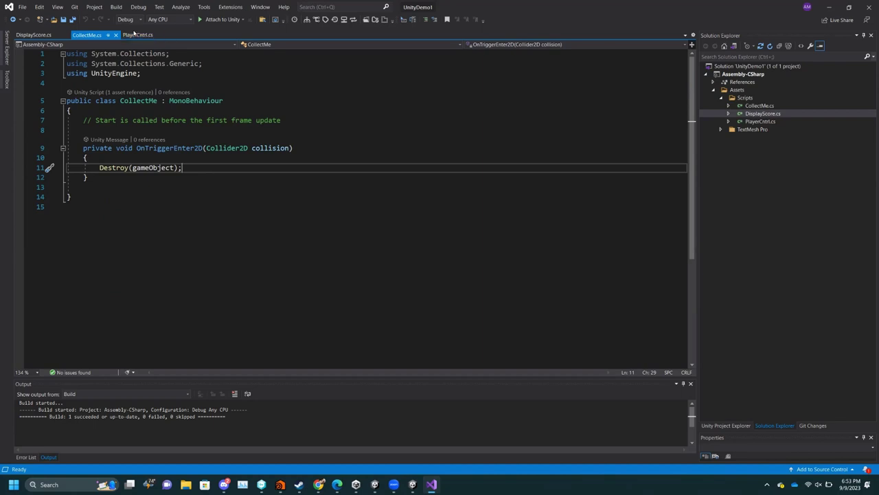
pyautogui.click(135, 34)
pyautogui.rightClick(136, 35)
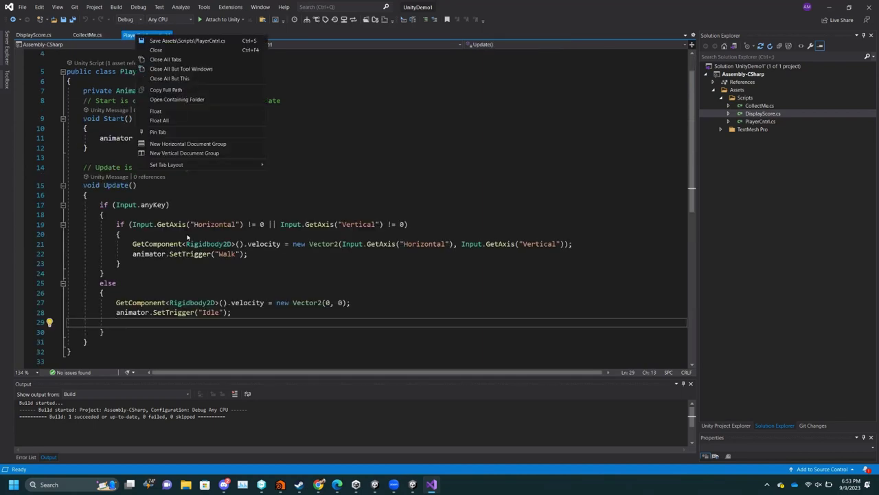
pyautogui.click(136, 290)
# Step: Add blank lines after the Update method's closing brace in PlayerCntrl.cs
pyautogui.scroll(-3, 136, 291)
pyautogui.click(102, 253)
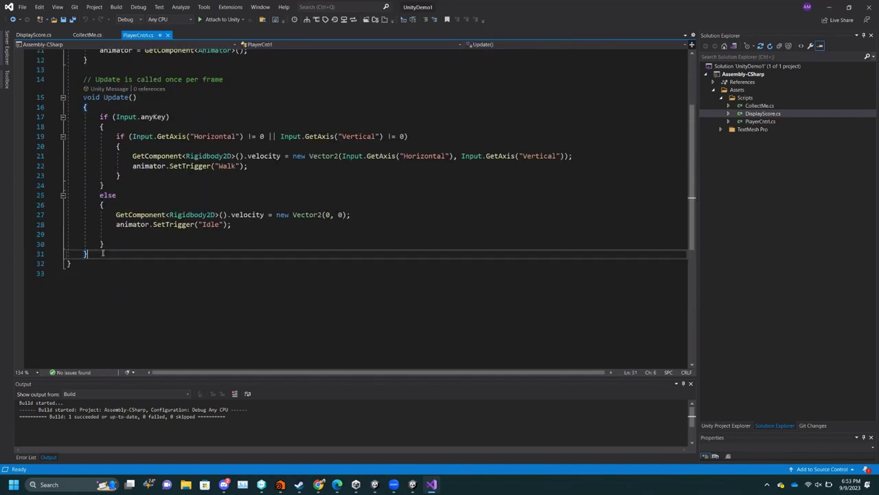
pyautogui.press('Return')
pyautogui.press('Return')
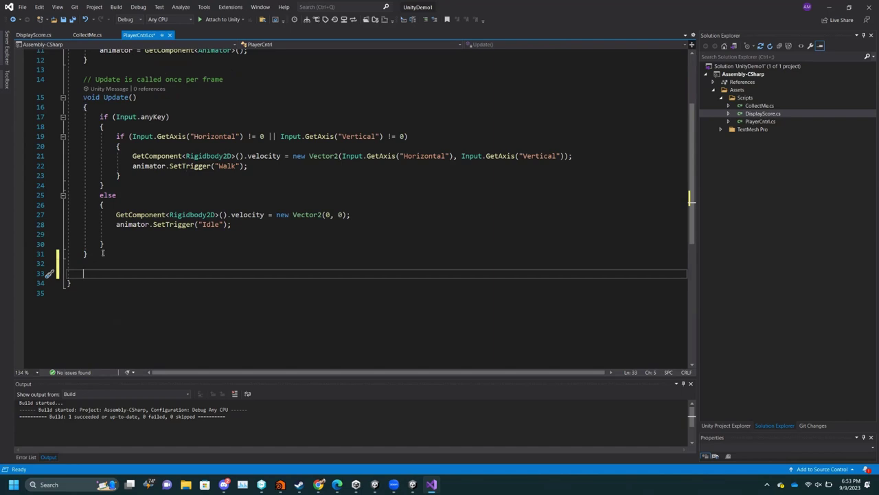
pyautogui.press('BackSpace')
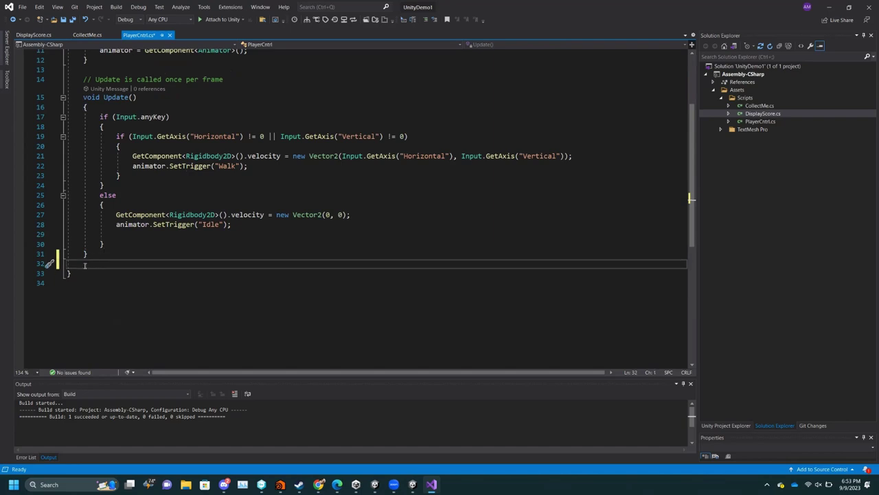
pyautogui.press('BackSpace')
pyautogui.press('Down')
pyautogui.press('Return')
pyautogui.press('Return')
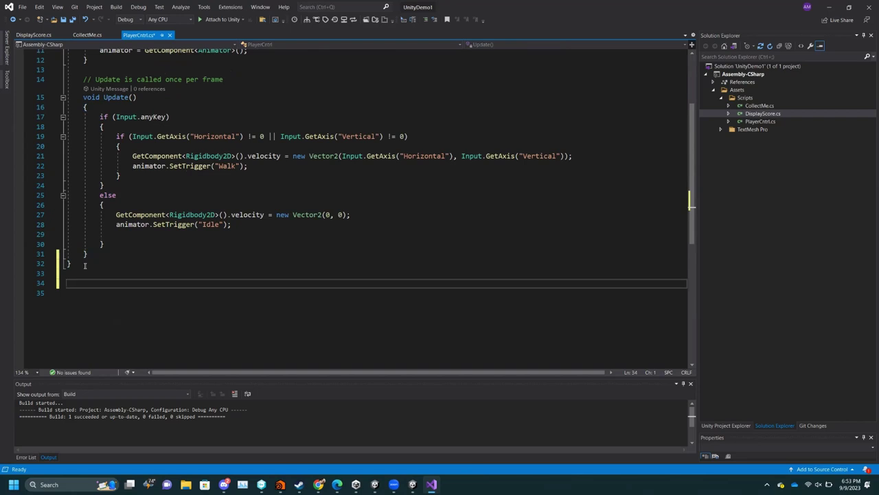
# Step: Insert an OnTriggerEnter2D(Collider2D collision) method inside the PlayerCntrl class
pyautogui.write('on')
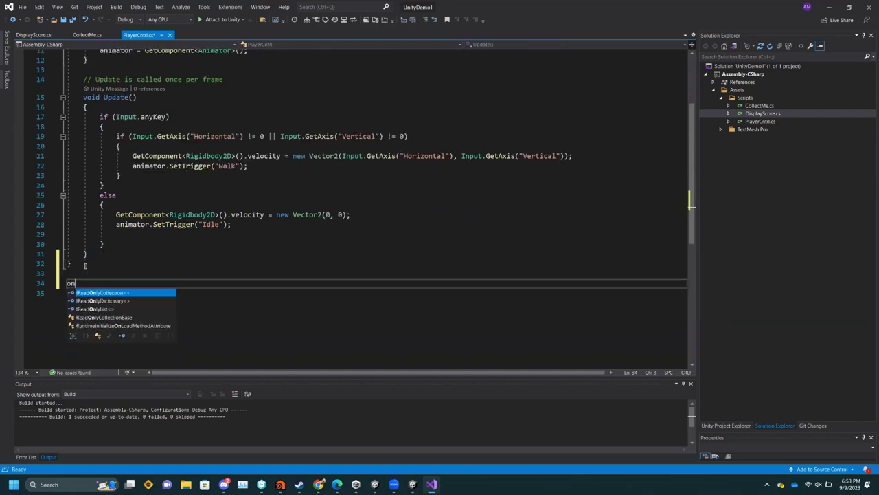
pyautogui.press('BackSpace')
pyautogui.press('BackSpace')
pyautogui.click(89, 263)
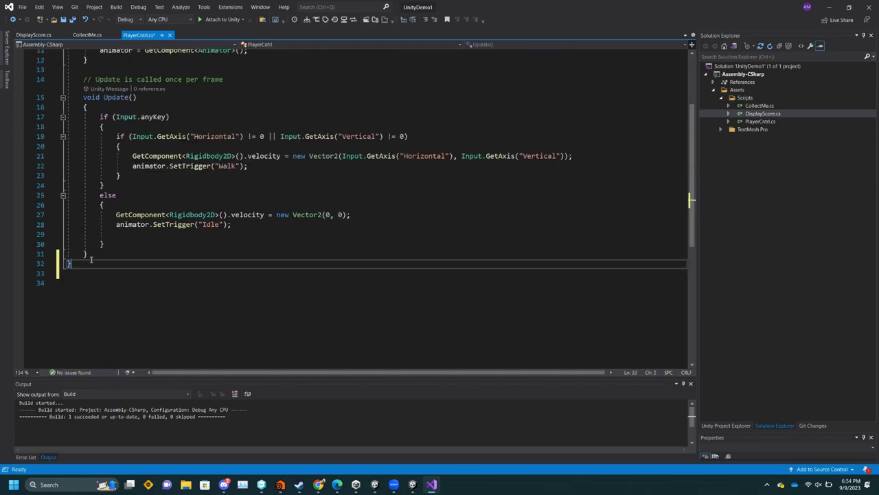
pyautogui.press('Left')
pyautogui.press('Return')
pyautogui.write('onmtr')
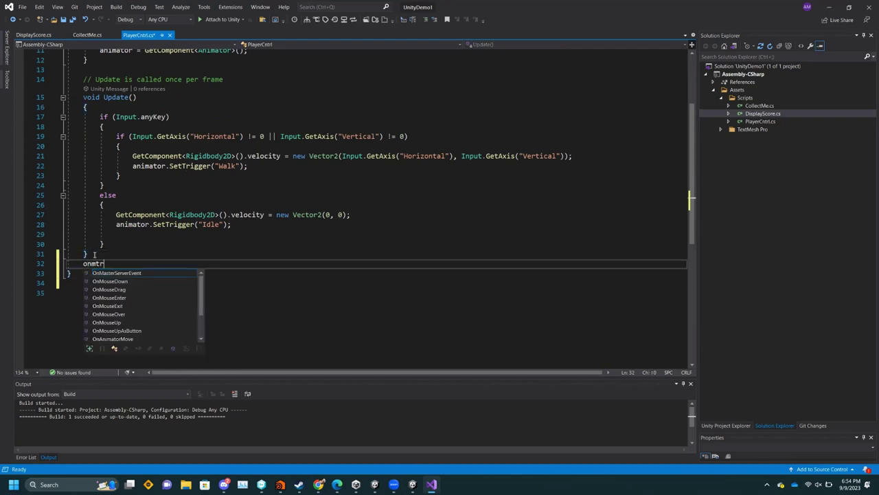
pyautogui.press('BackSpace')
pyautogui.press('BackSpace')
pyautogui.press('BackSpace')
pyautogui.write('nT')
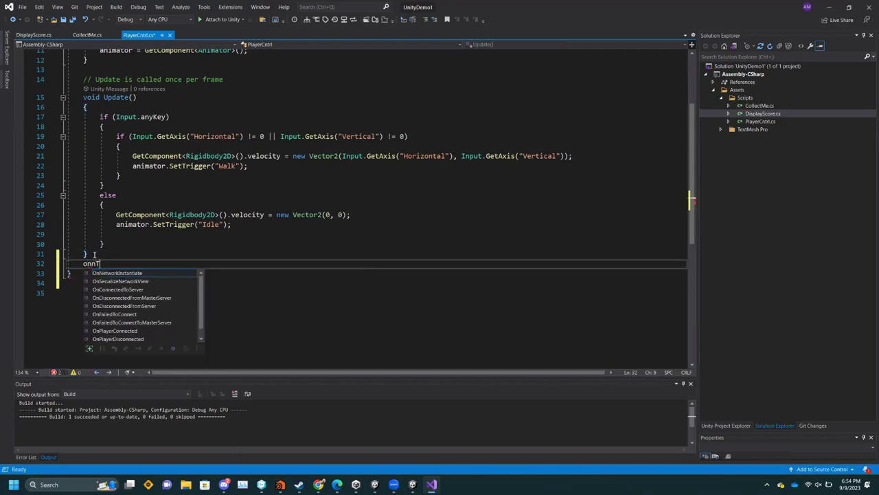
pyautogui.press('BackSpace')
pyautogui.press('BackSpace')
pyautogui.write('Tr')
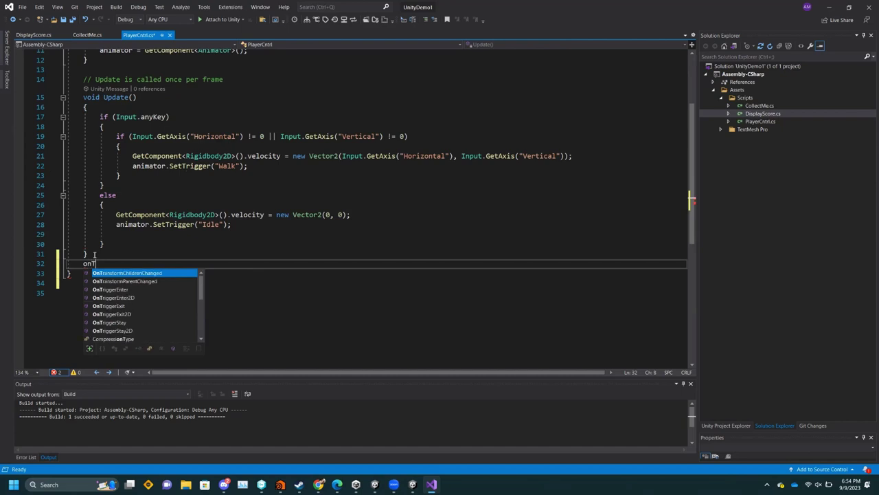
pyautogui.doubleClick(105, 298)
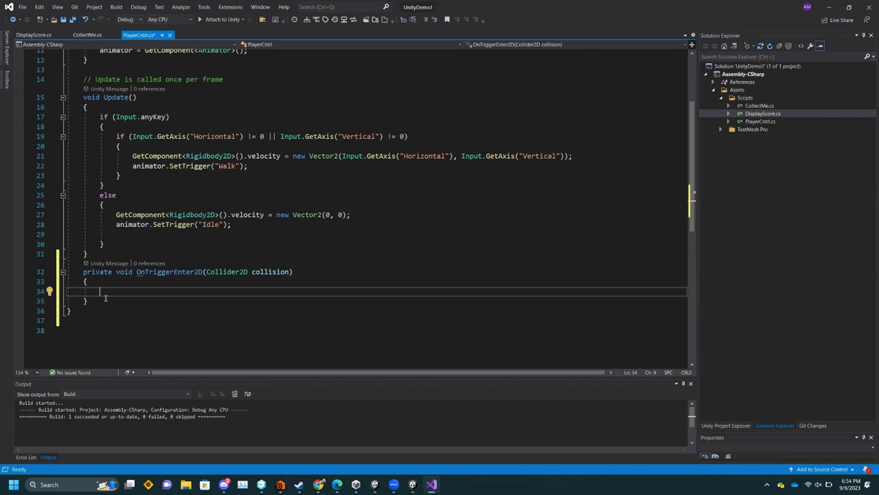
# Step: Add if(collision.GetComponent<CollectMe>()) with an empty block in OnTriggerEnter2D
pyautogui.write('if(c')
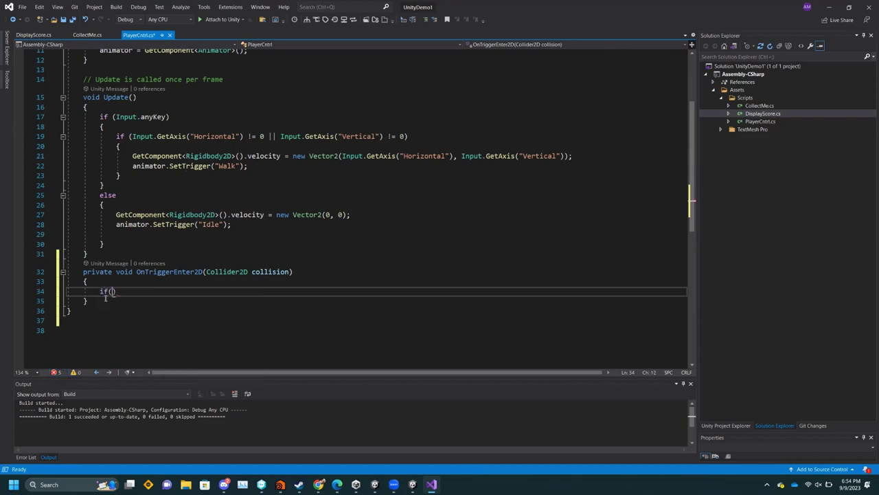
pyautogui.write('ollision.')
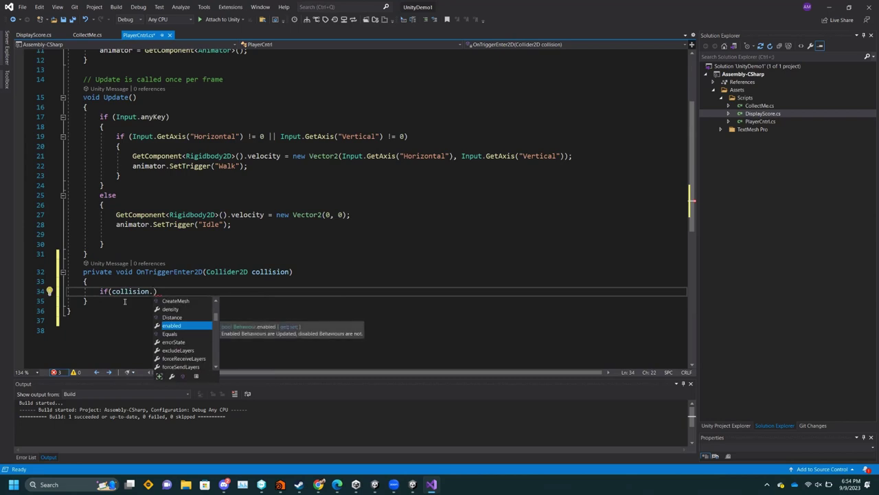
pyautogui.write('get')
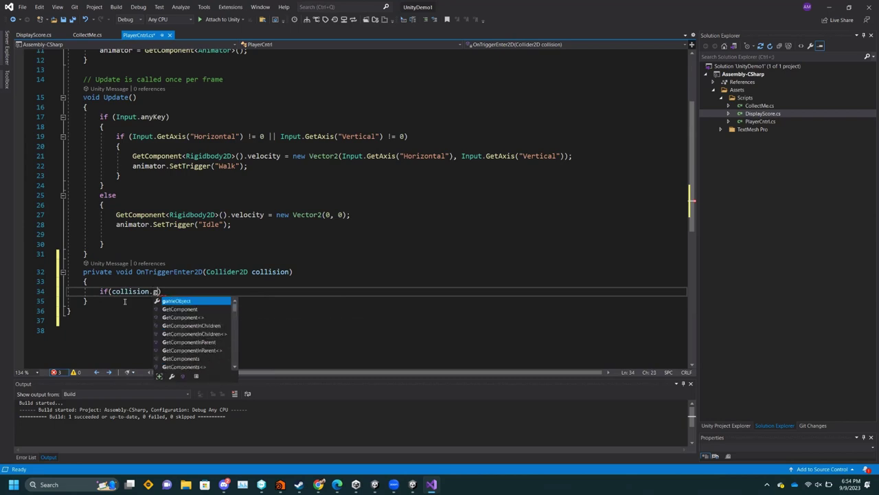
pyautogui.press('Tab')
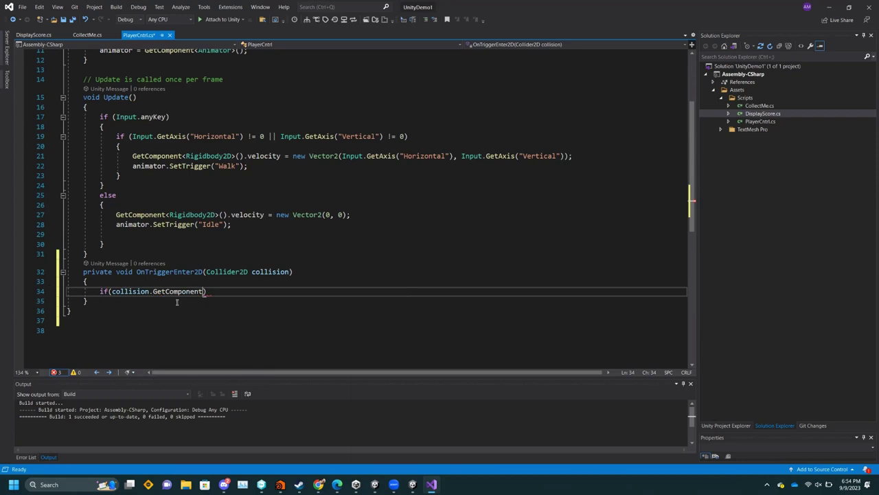
pyautogui.write('<>')
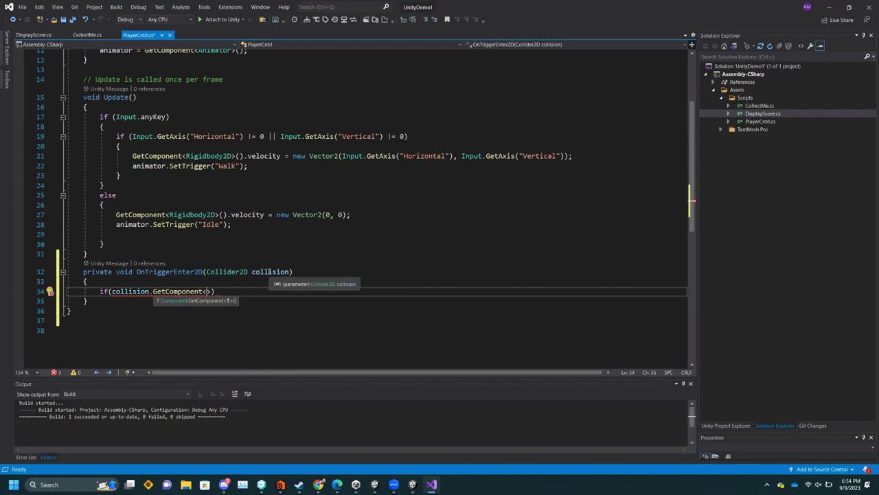
pyautogui.moveTo(151, 291)
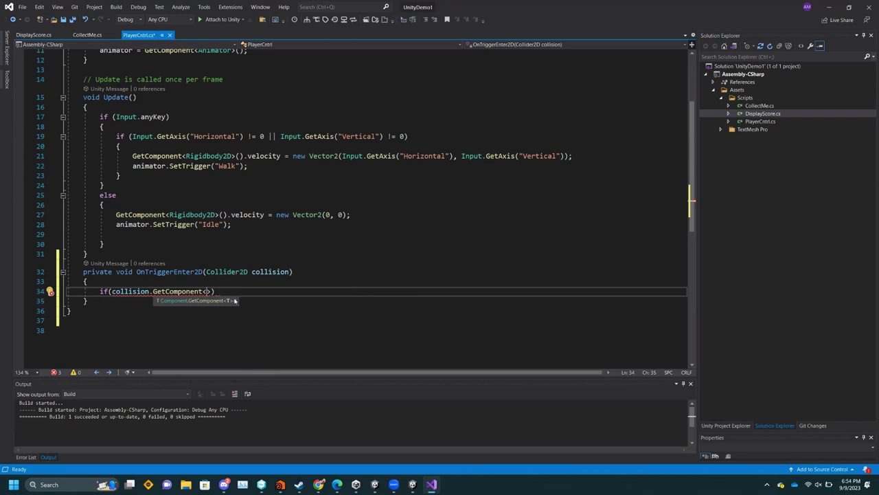
pyautogui.write('Co')
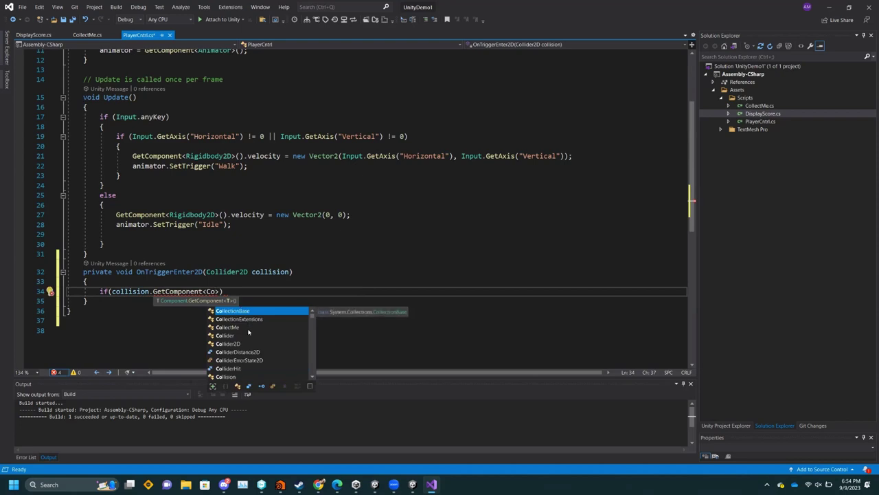
pyautogui.doubleClick(246, 328)
pyautogui.write('>()')
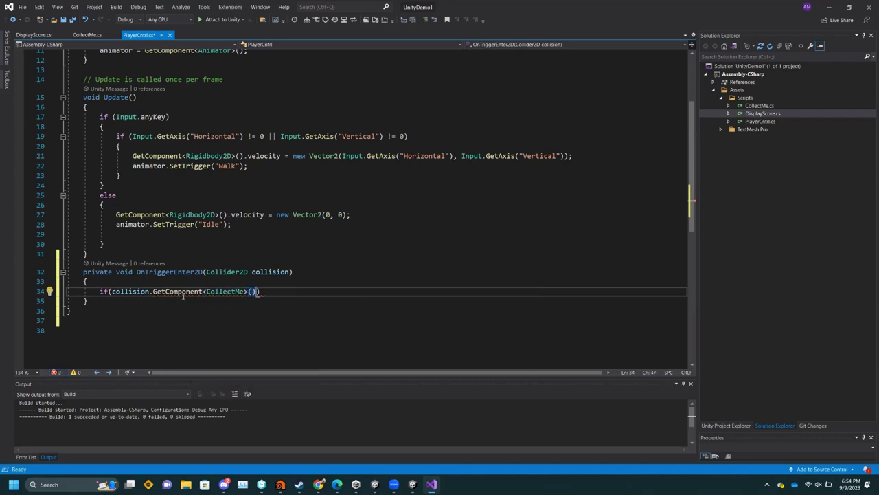
pyautogui.moveTo(205, 291); pyautogui.dragTo(248, 291)
pyautogui.click(248, 291)
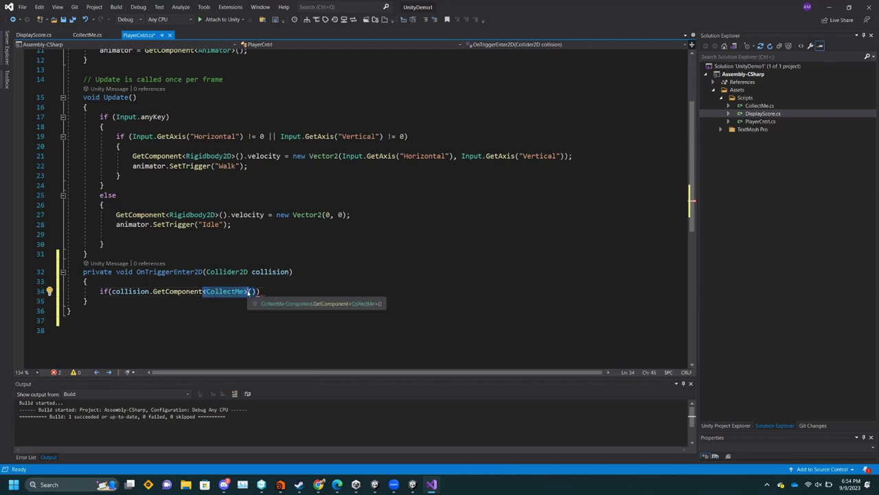
pyautogui.press('Right')
pyautogui.press('Right')
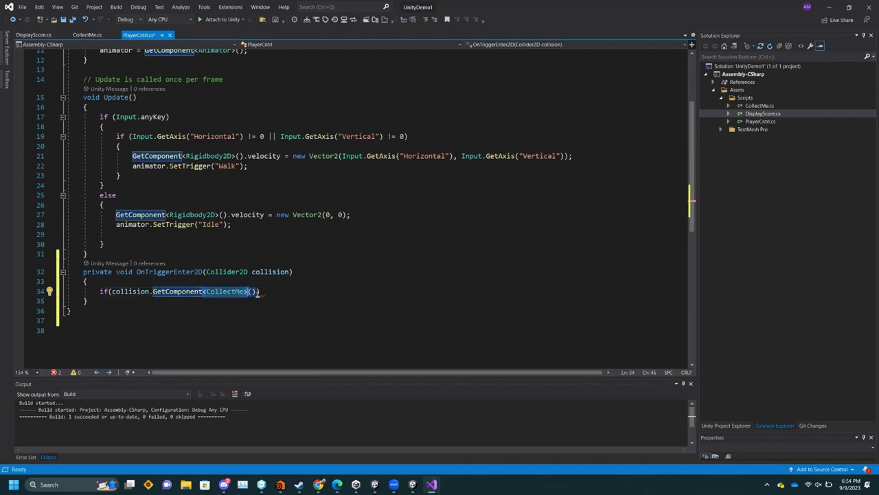
pyautogui.write(')')
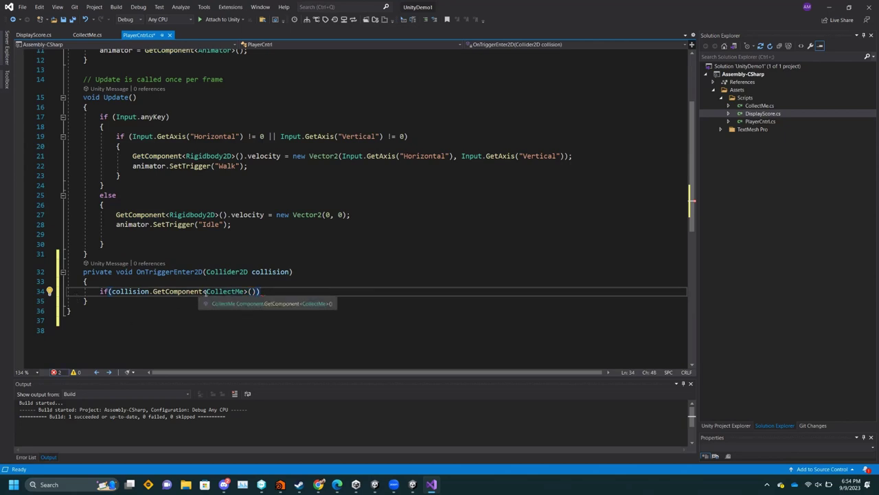
pyautogui.press('Return')
pyautogui.write('{')
pyautogui.press('Return')
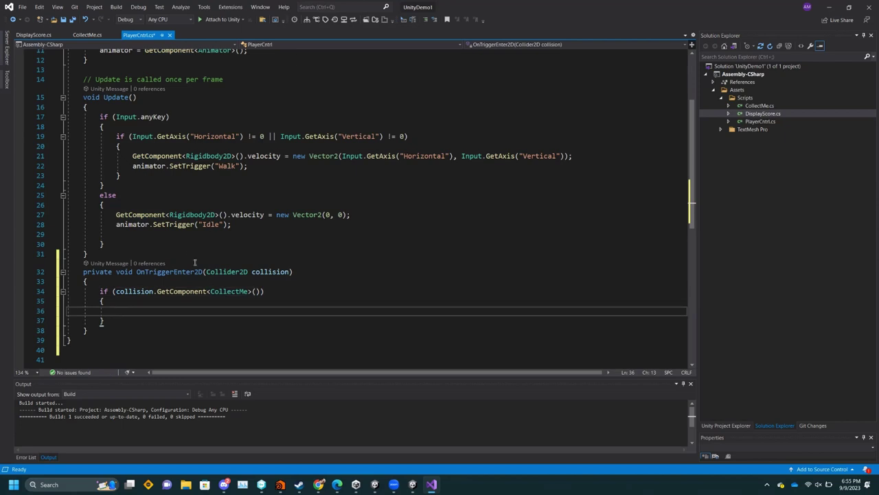
# Step: Add a [SerializeField] attribute on a new line below the animator field
pyautogui.scroll(3, 191, 253)
pyautogui.scroll(-1, 190, 253)
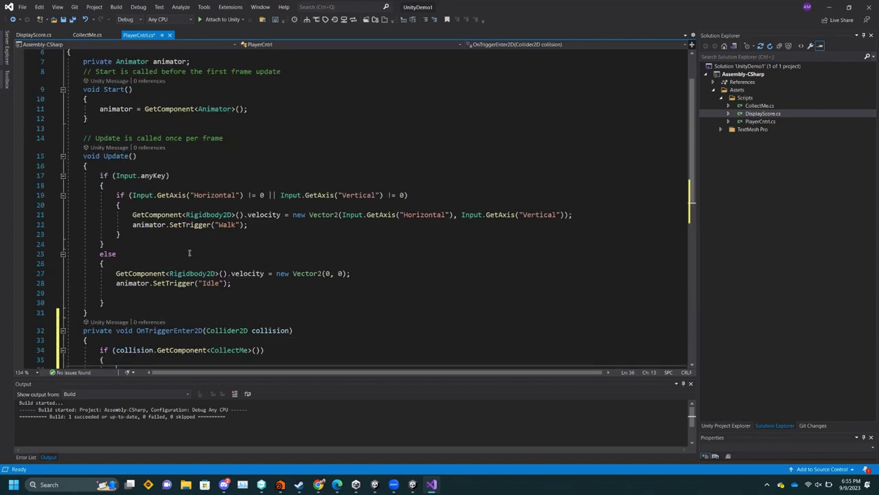
pyautogui.scroll(2, 166, 124)
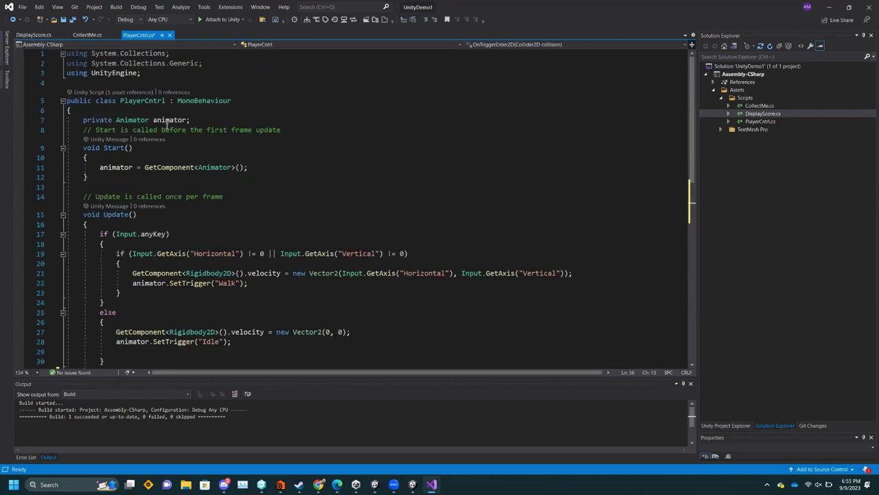
pyautogui.click(208, 120)
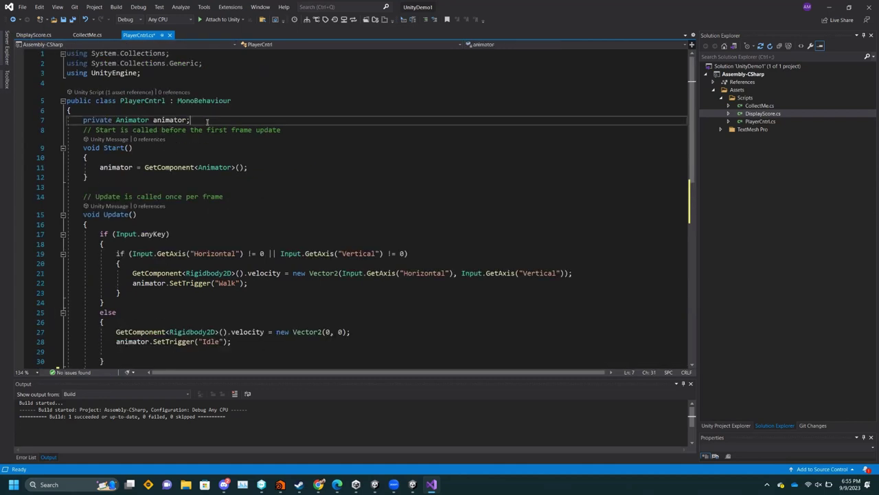
pyautogui.press('Return')
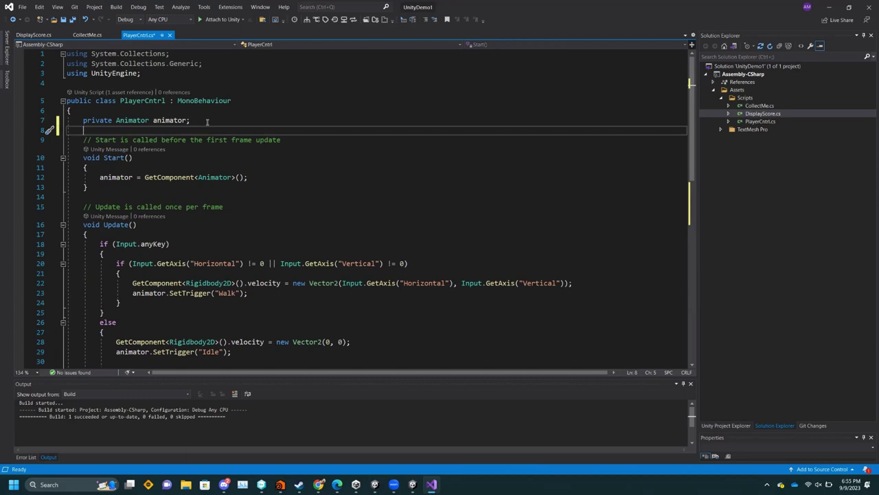
pyautogui.hotkey('ctrl', 'space')
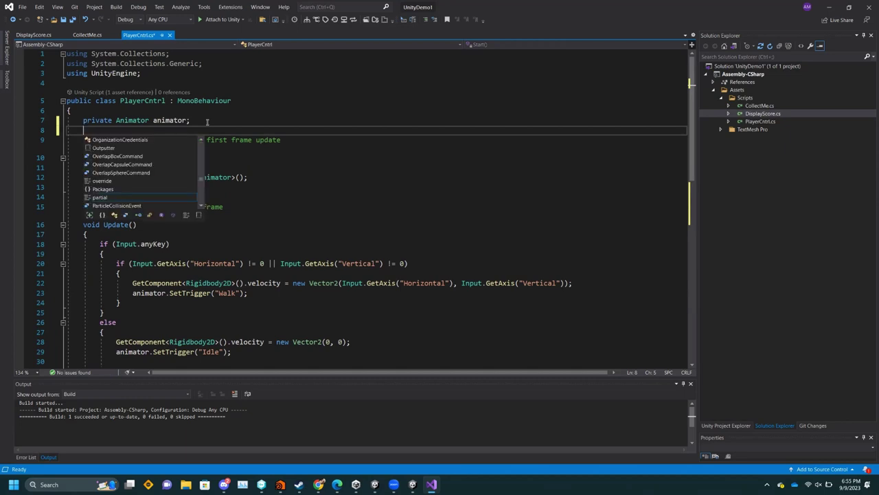
pyautogui.press('Escape')
pyautogui.write('[ser')
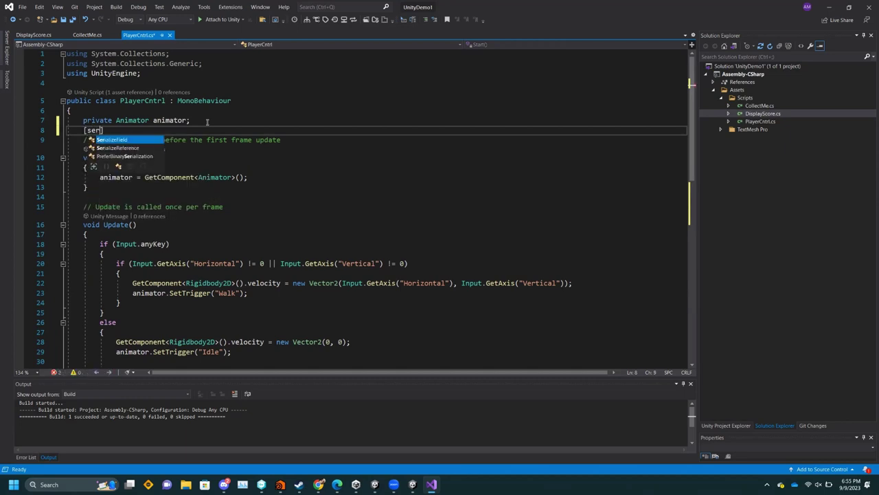
pyautogui.press('Tab')
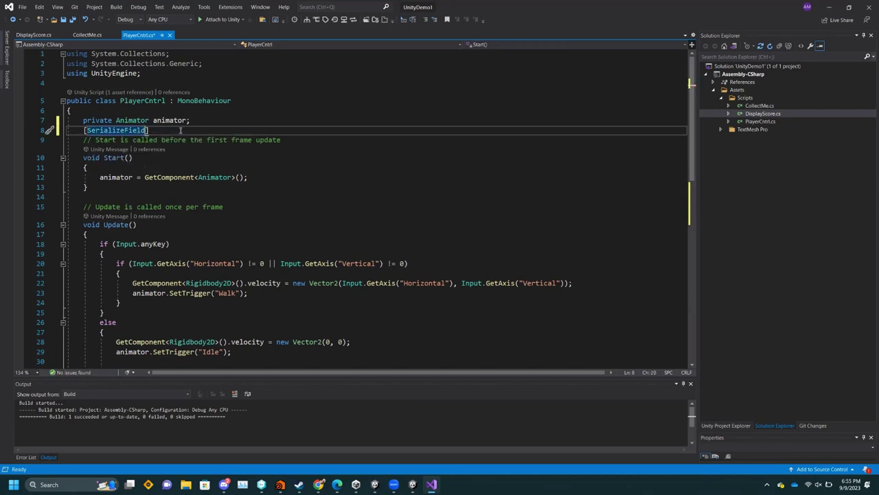
pyautogui.click(180, 131)
pyautogui.press('Return')
# Step: Declare 'private DisplayScore scoreScript;' under the SerializeField attribute
pyautogui.write('[ri')
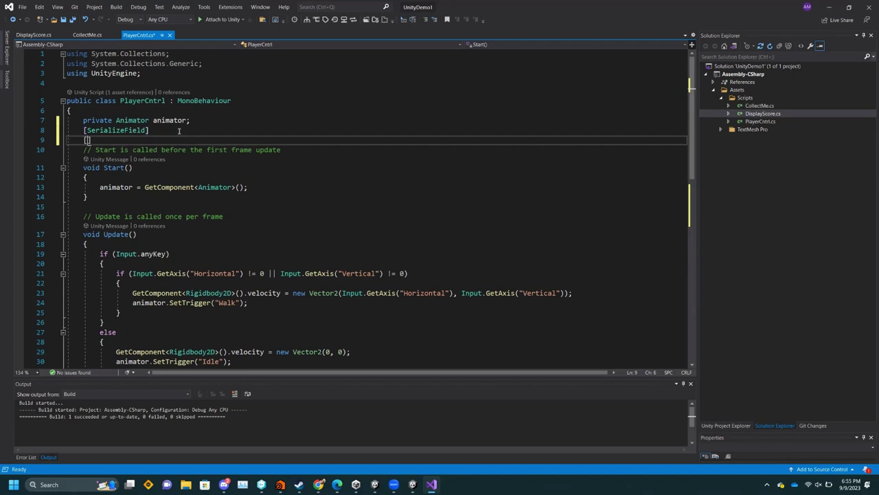
pyautogui.click(181, 130)
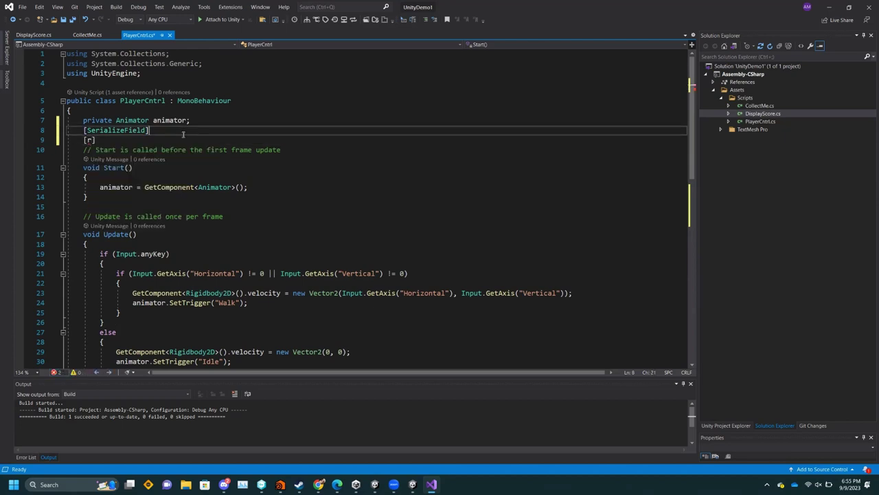
pyautogui.click(104, 143)
pyautogui.press('BackSpace')
pyautogui.press('BackSpace')
pyautogui.press('BackSpace')
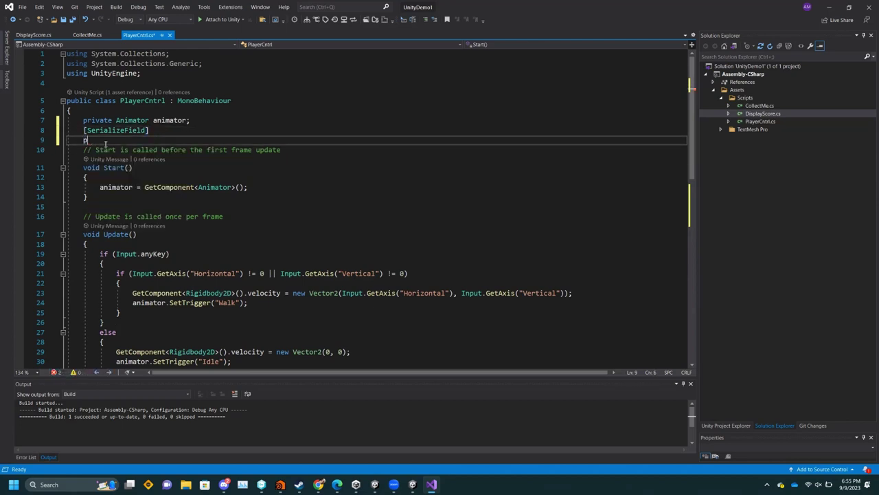
pyautogui.write('private ')
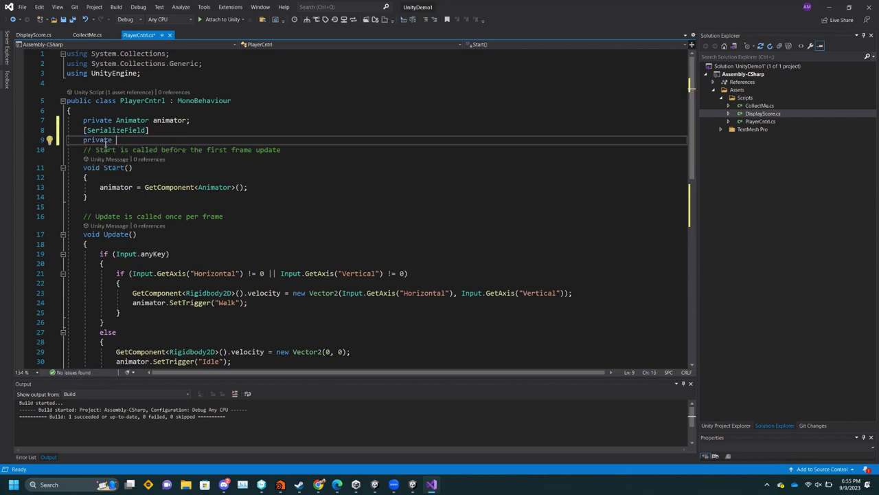
pyautogui.write('Dis')
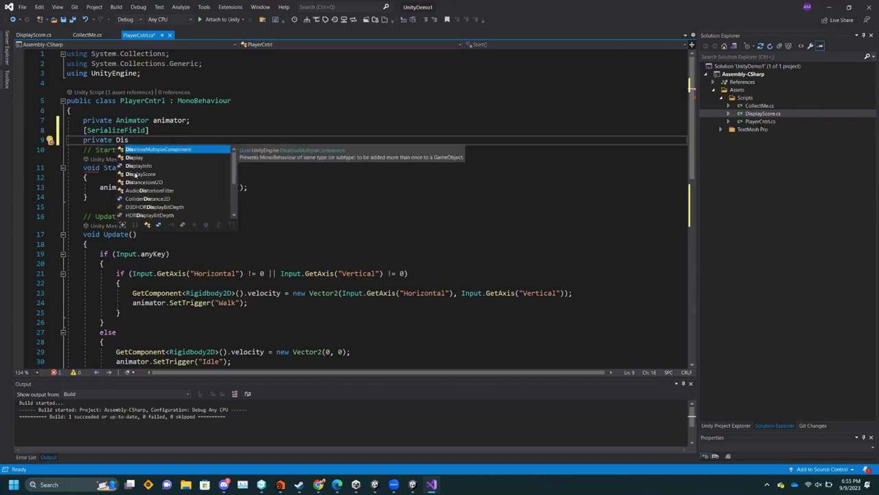
pyautogui.click(146, 174)
pyautogui.click(147, 175)
pyautogui.write('sco')
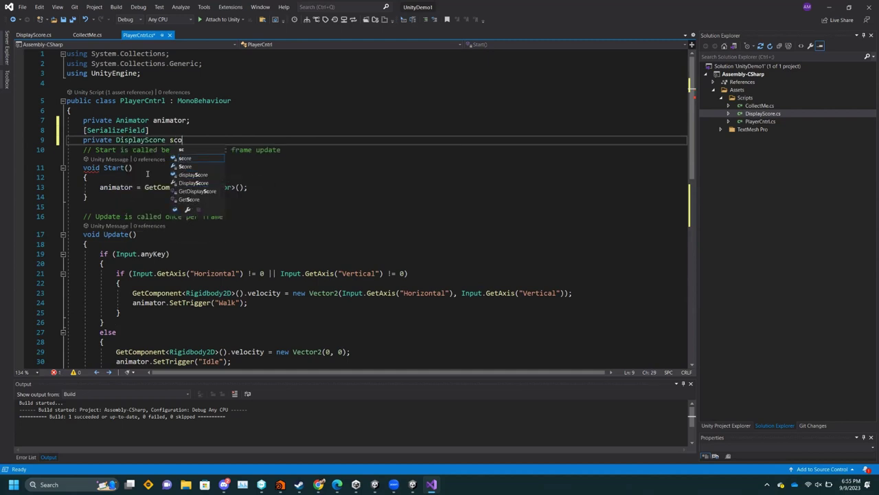
pyautogui.write('reScript;')
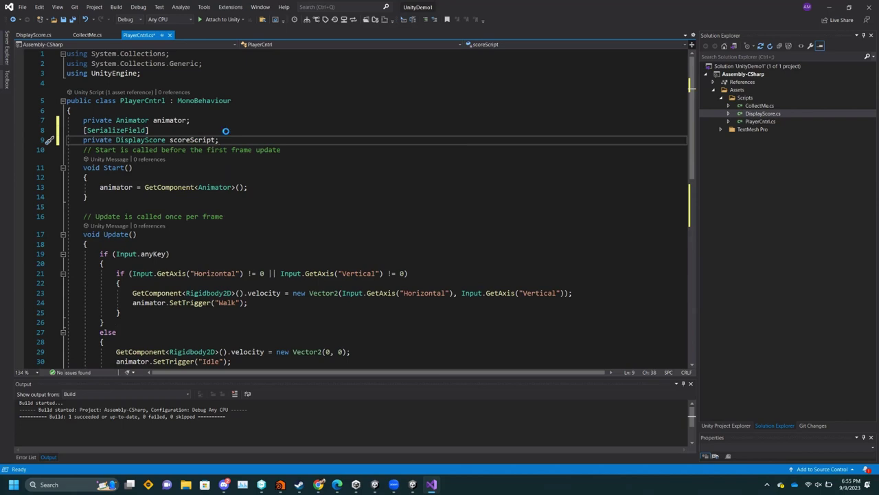
# Step: Save PlayerCntrl.cs and rebuild the solution with Ctrl+Shift+B
pyautogui.hotkey('ctrl', 's')
pyautogui.hotkey('ctrl', 'shift', 'b')
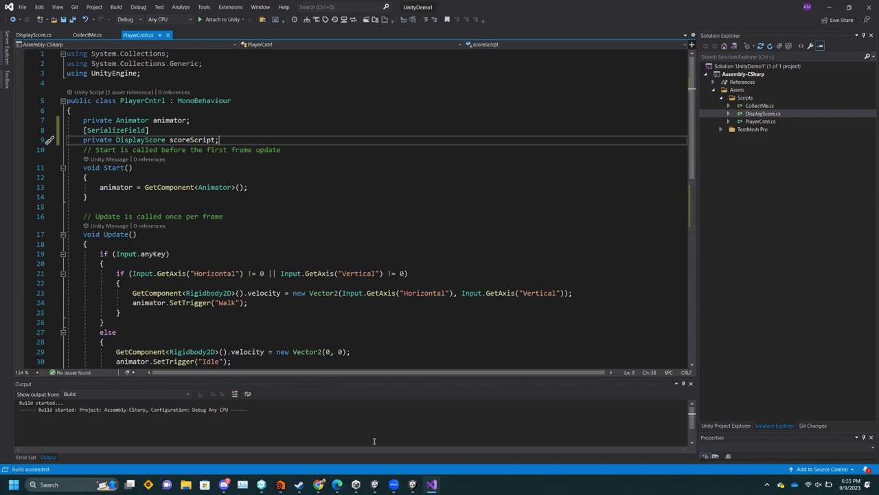
pyautogui.click(375, 485)
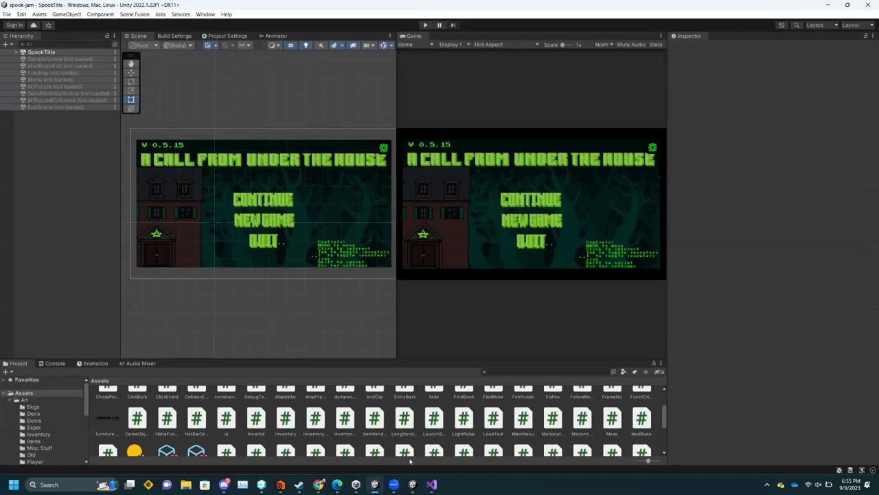
# Step: Assign the Text (TMP) label to the Player's Score Script field
pyautogui.click(413, 483)
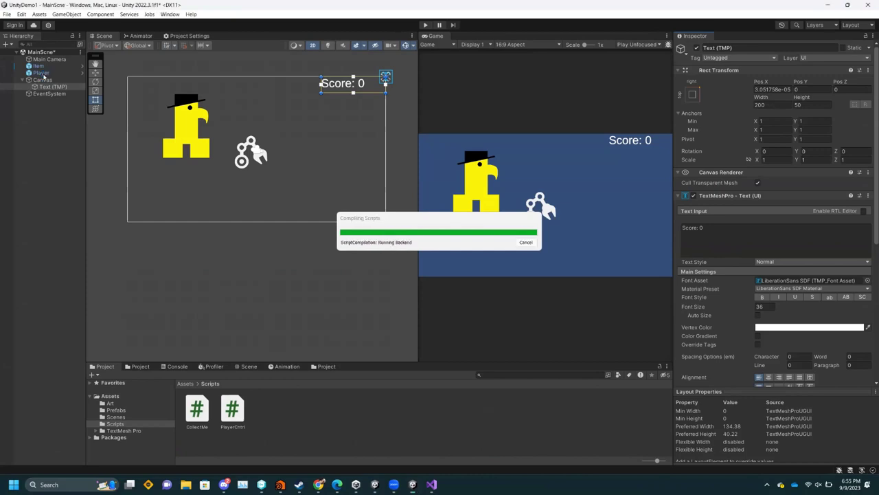
pyautogui.click(41, 73)
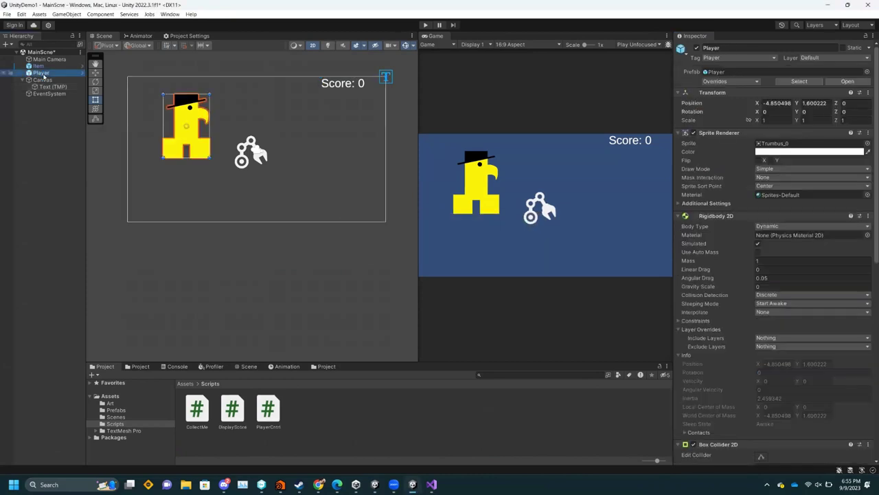
pyautogui.scroll(-10, 734, 247)
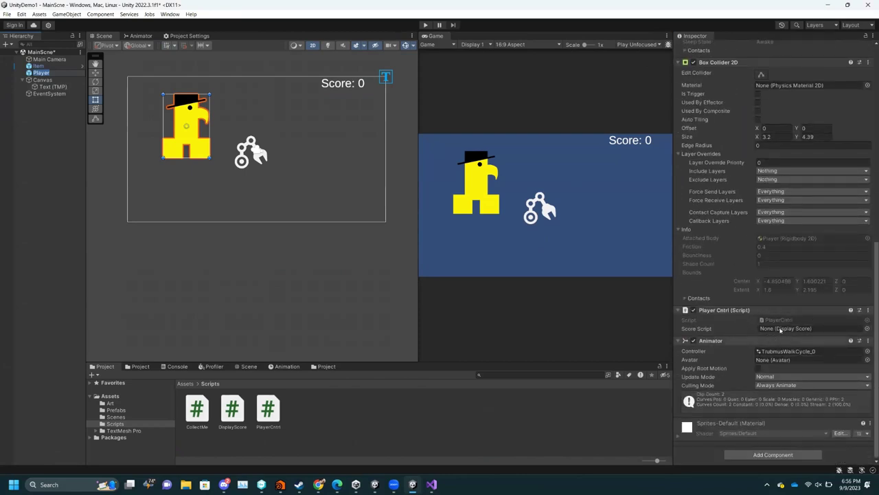
pyautogui.click(867, 329)
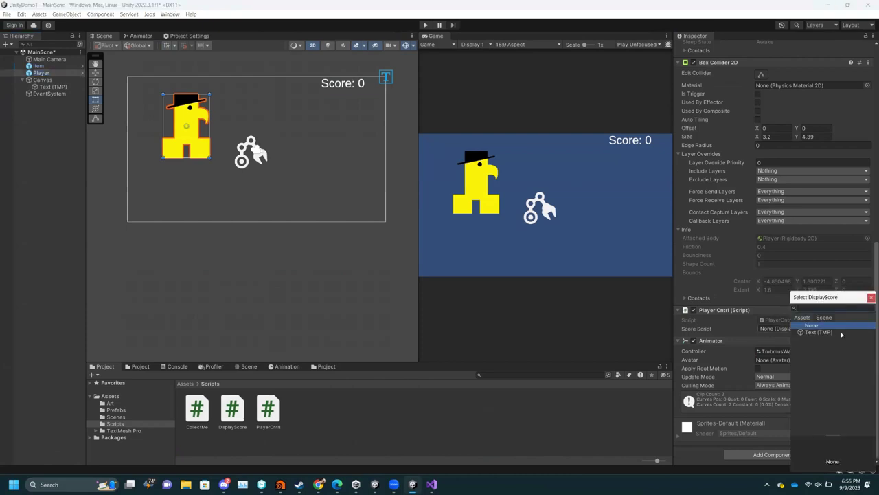
pyautogui.doubleClick(803, 335)
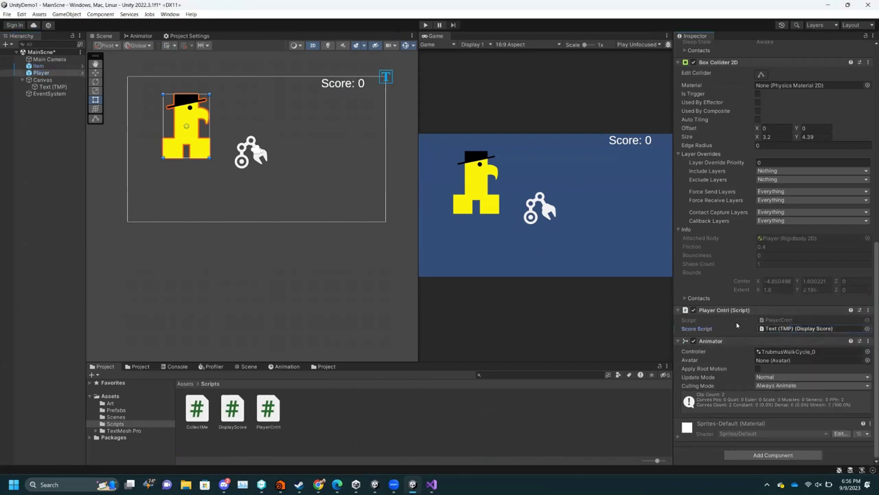
pyautogui.click(433, 485)
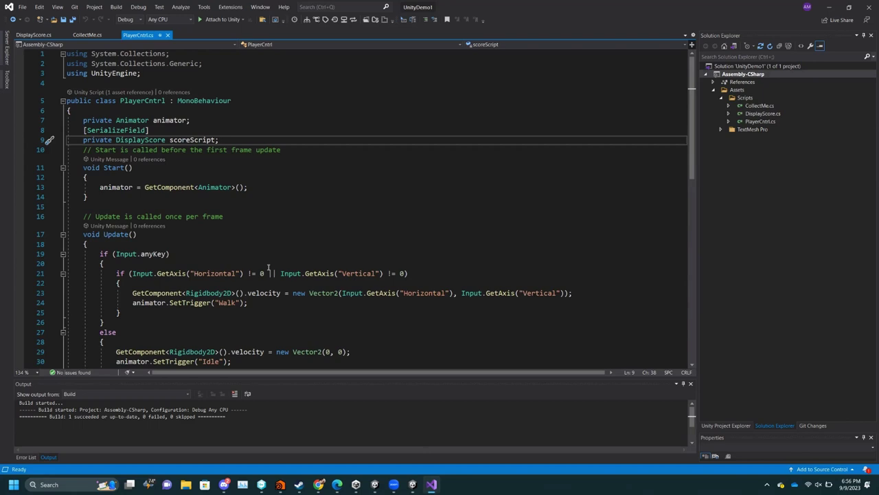
# Step: Call scoreScript.UpdateScore(); inside the CollectMe if-block and save PlayerCntrl.cs
pyautogui.scroll(-4, 269, 267)
pyautogui.scroll(-3, 269, 268)
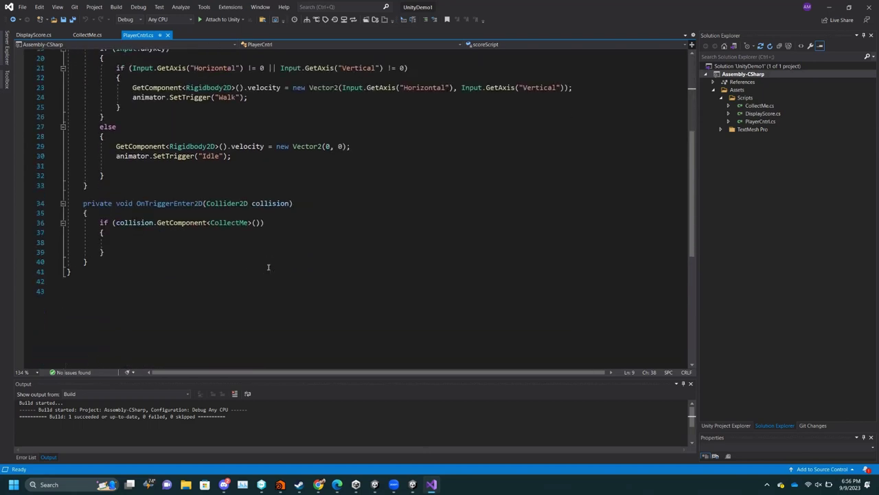
pyautogui.click(131, 235)
pyautogui.click(138, 248)
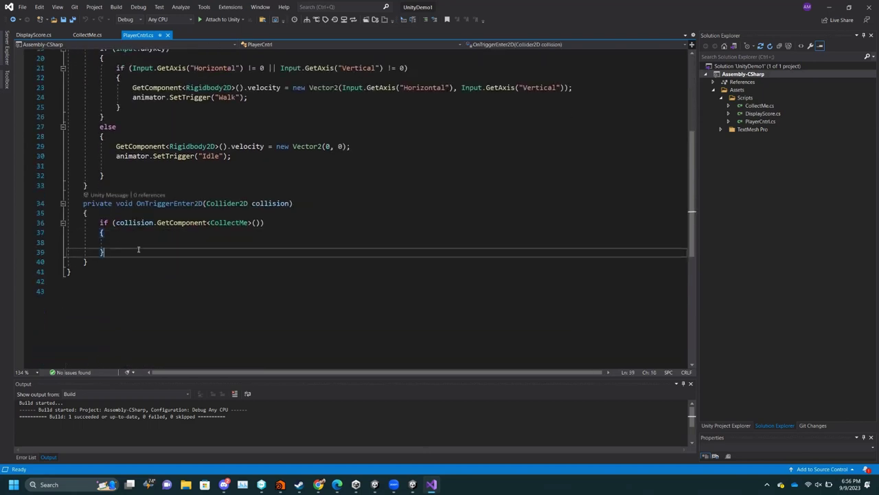
pyautogui.click(139, 240)
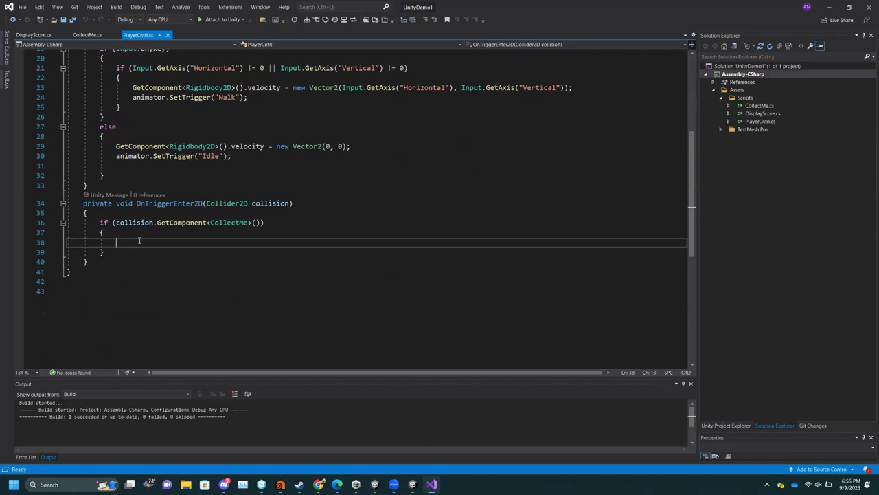
pyautogui.write('sco')
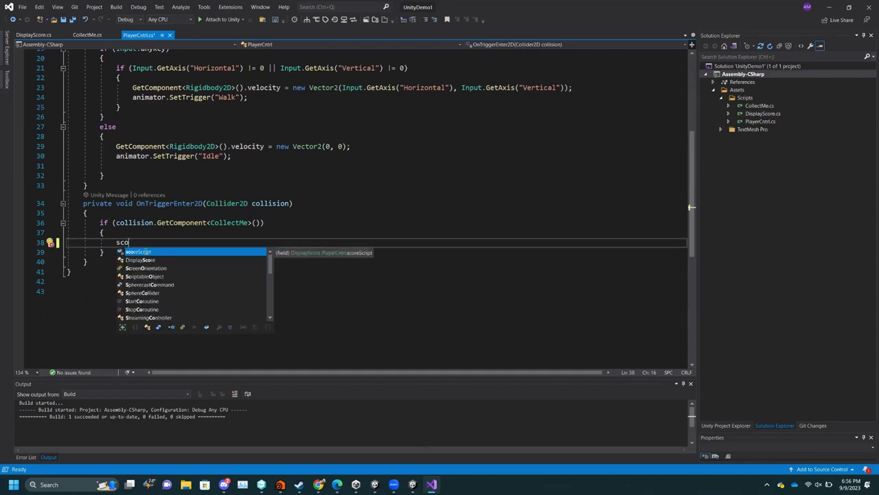
pyautogui.write('reScript.up')
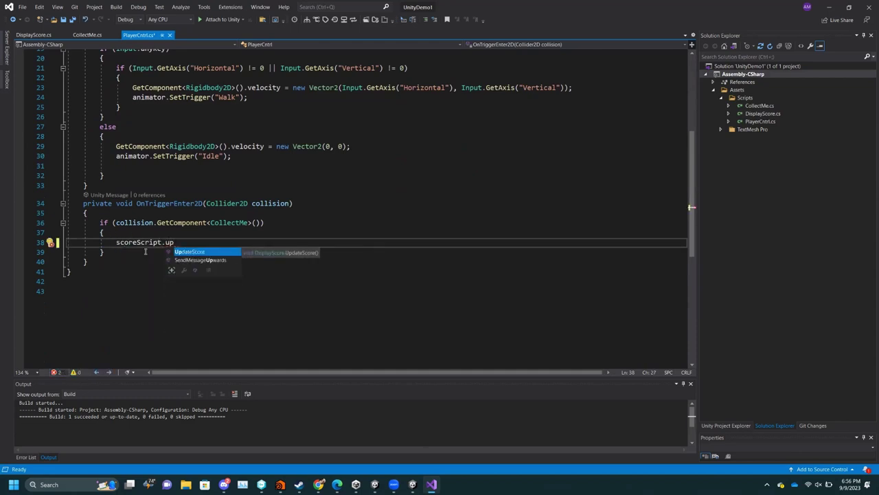
pyautogui.press('Tab')
pyautogui.write('();')
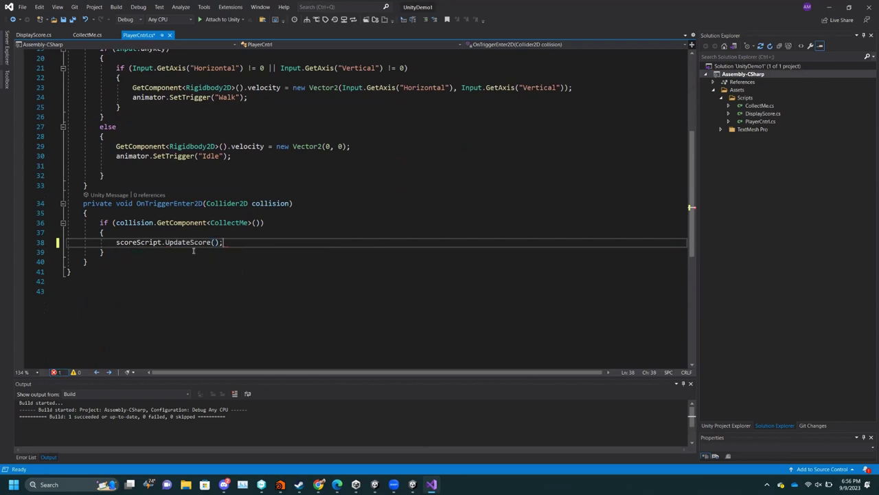
pyautogui.hotkey('ctrl', 's')
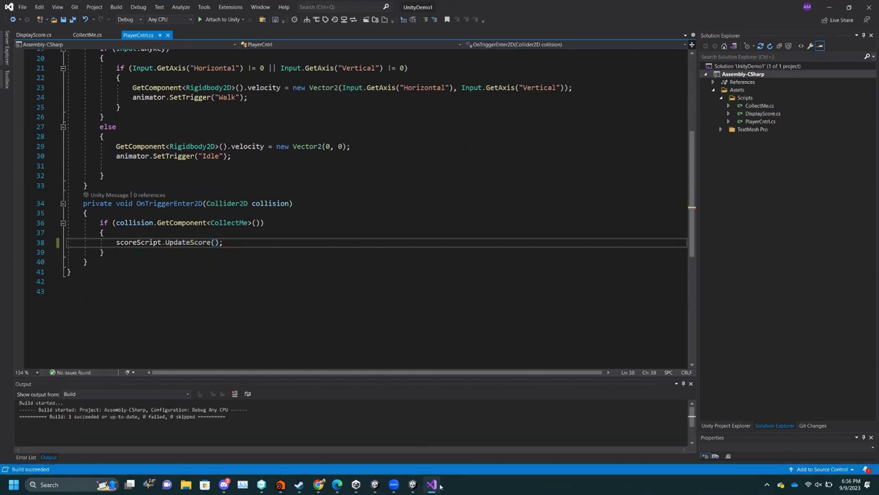
pyautogui.click(434, 485)
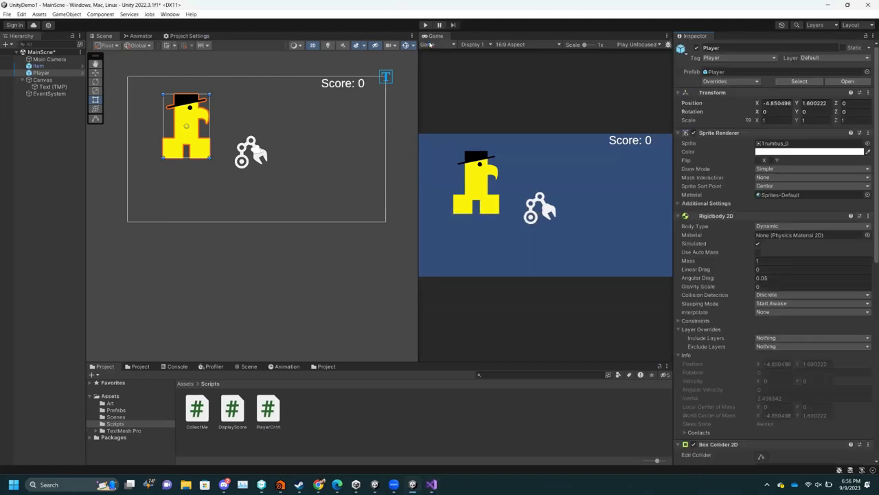
# Step: Play-test by walking the player right into the item so Score reads 1, then stop and save MainScne
pyautogui.click(426, 25)
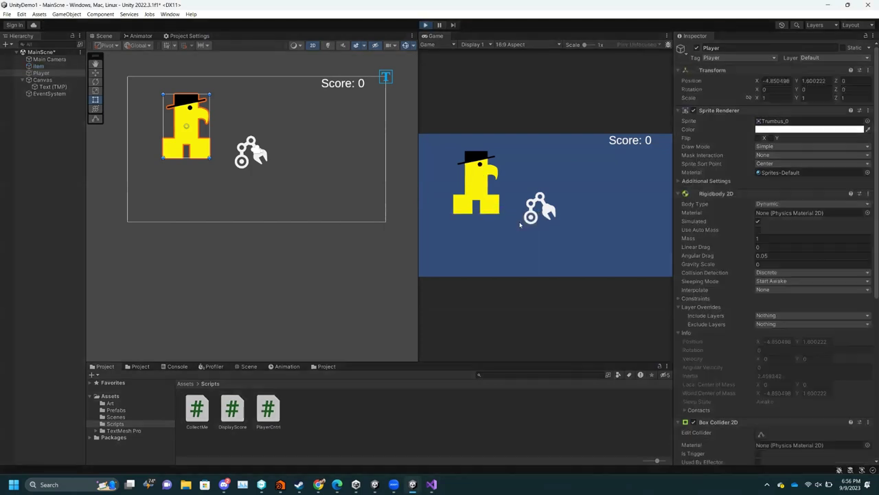
pyautogui.press('Right')
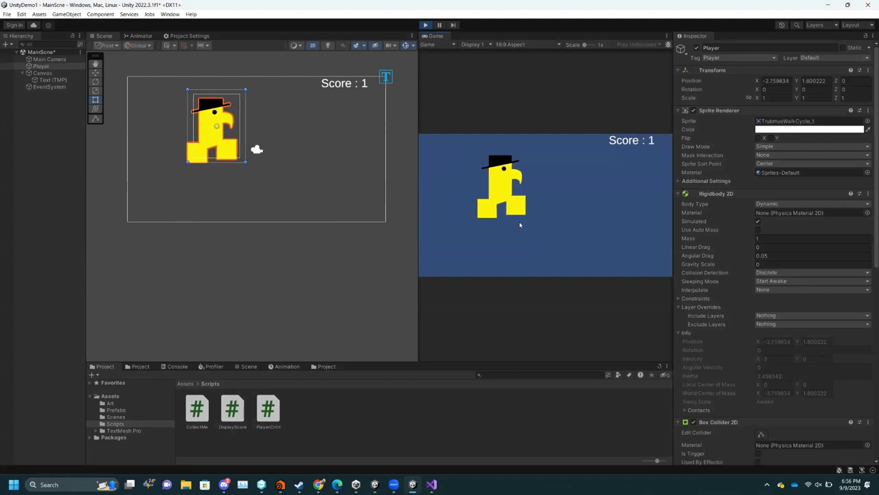
pyautogui.click(425, 24)
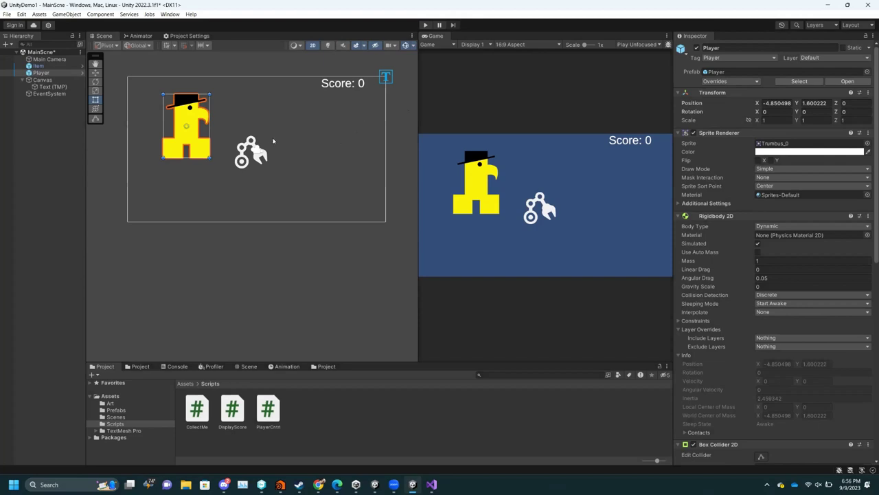
pyautogui.hotkey('ctrl', 's')
# Step: Create a new C# script named GameMangaer in the Scripts folder
pyautogui.rightClick(306, 412)
pyautogui.moveTo(368, 177)
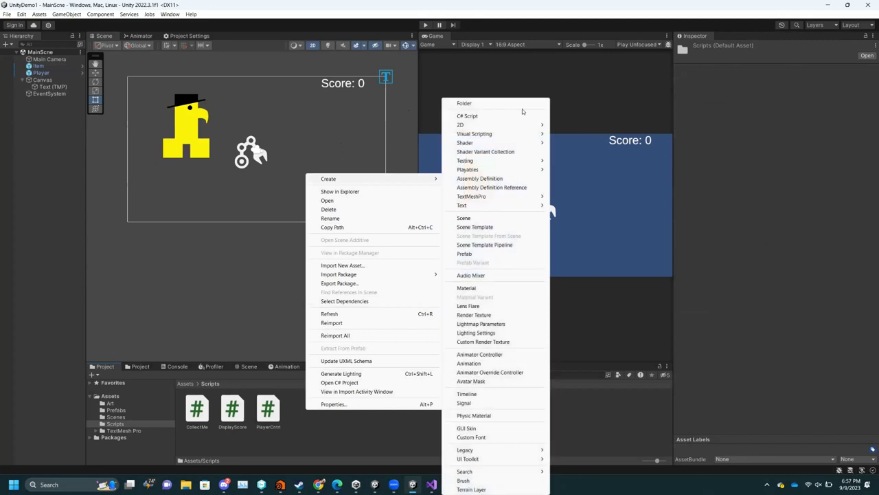
pyautogui.click(491, 117)
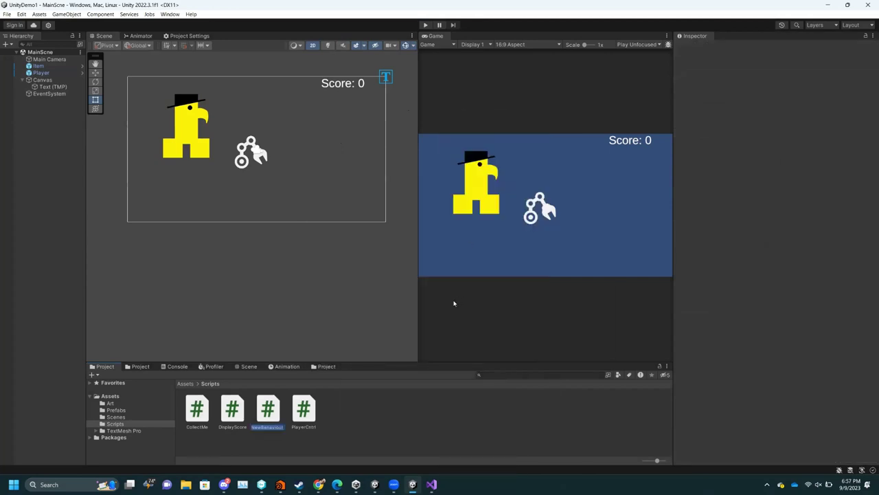
pyautogui.write('GameMangaer')
pyautogui.click(431, 484)
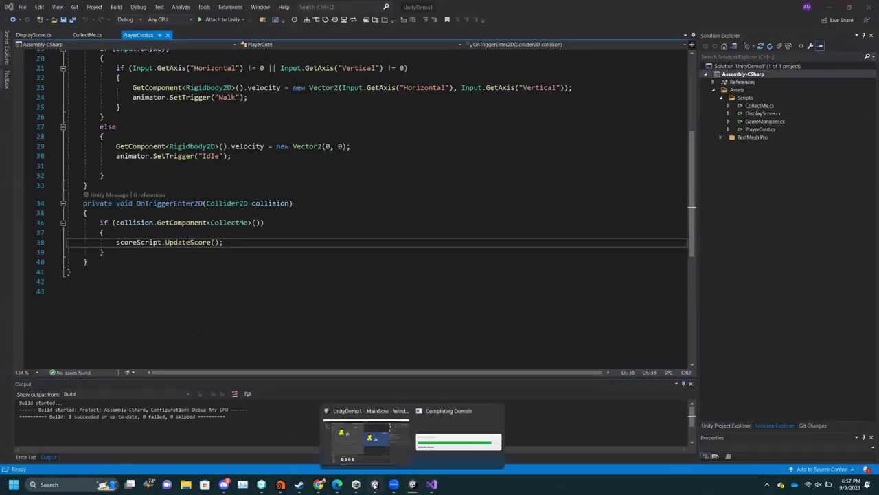
# Step: Deselect the new script in Unity and return to Visual Studio
pyautogui.click(413, 484)
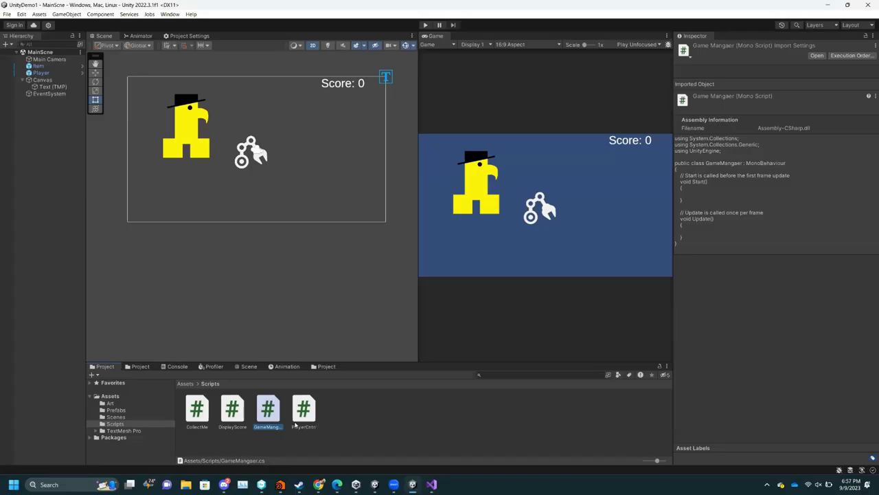
pyautogui.click(327, 442)
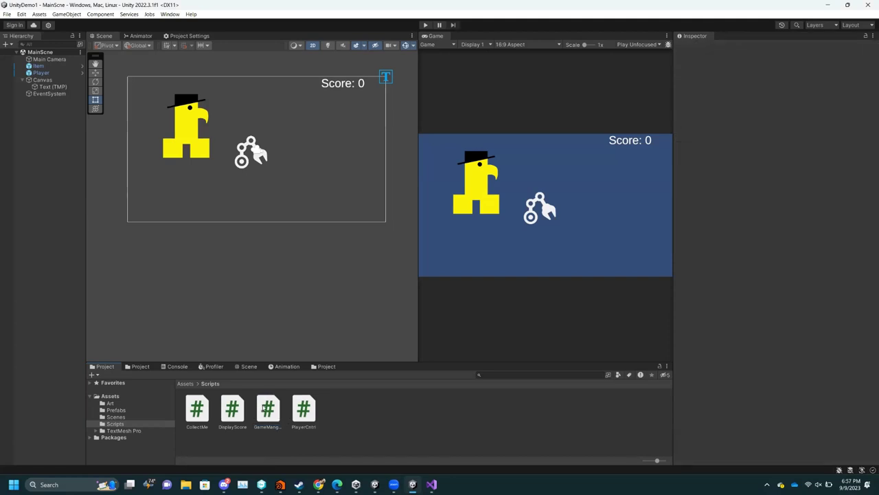
pyautogui.click(414, 485)
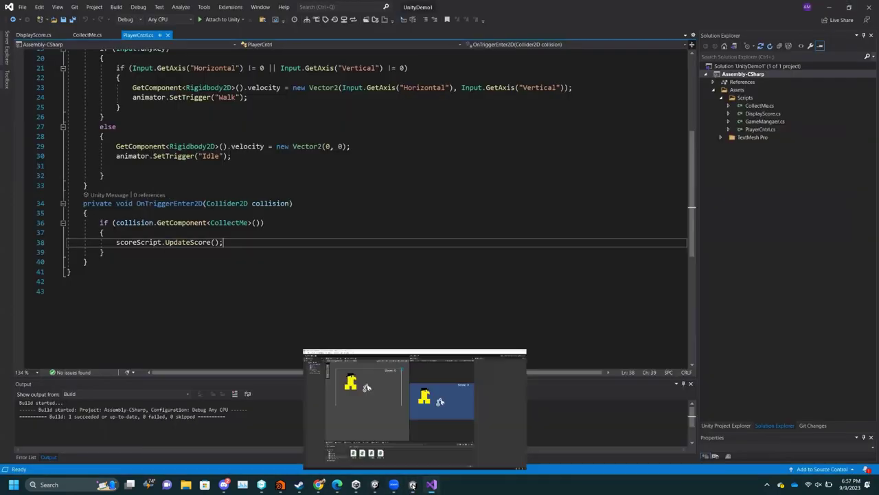
# Step: Open GameMangaer.cs and declare public void Quit() below the Update method
pyautogui.doubleClick(765, 121)
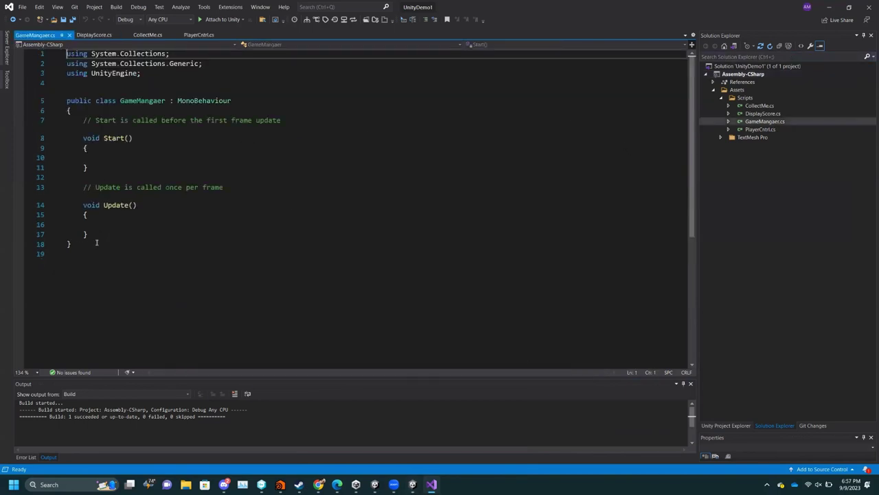
pyautogui.click(96, 237)
pyautogui.press('Return')
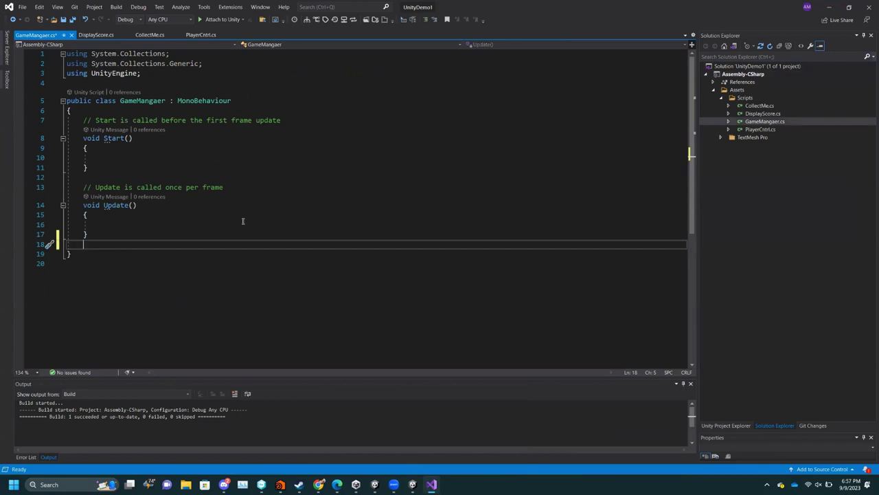
pyautogui.press('Return')
pyautogui.write('publ')
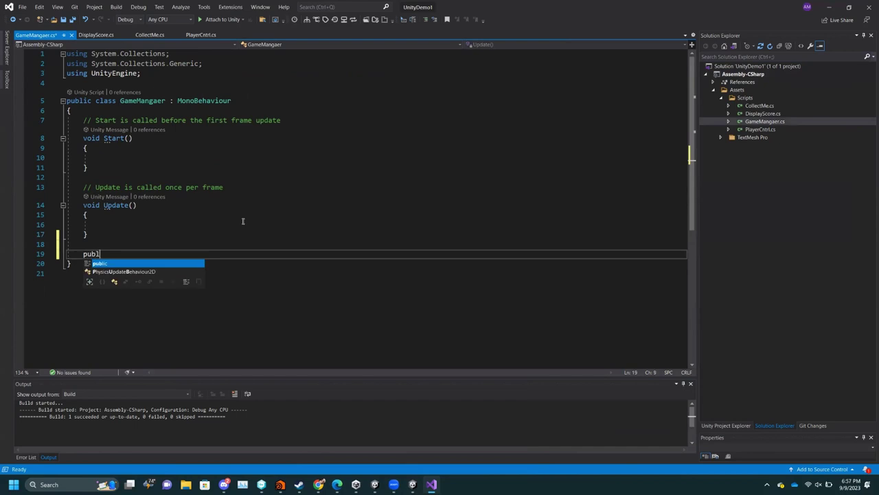
pyautogui.write('ic void ')
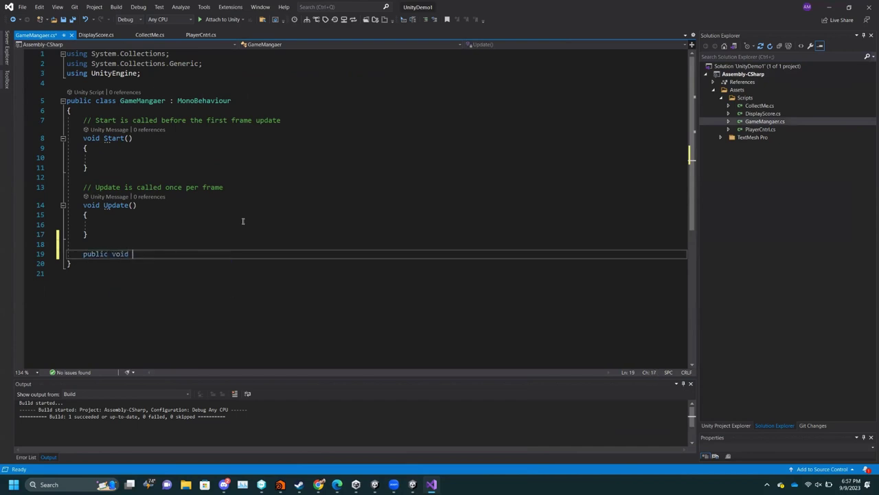
pyautogui.write('quit(')
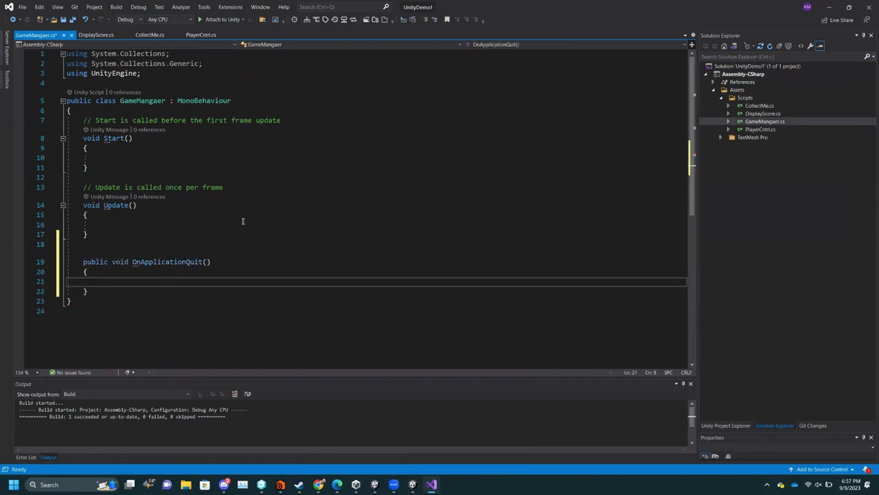
pyautogui.hotkey('ctrl', 'z')
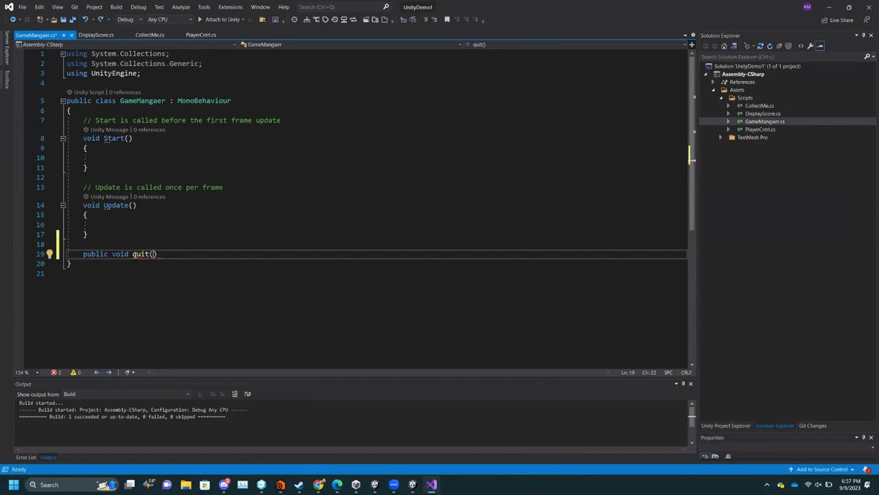
pyautogui.press('Left')
pyautogui.press('Left')
pyautogui.press('Left')
pyautogui.press('Left')
pyautogui.press('BackSpace')
pyautogui.write('Q')
# Step: Open a body block for Quit() and begin typing Application.qu inside it
pyautogui.click(187, 263)
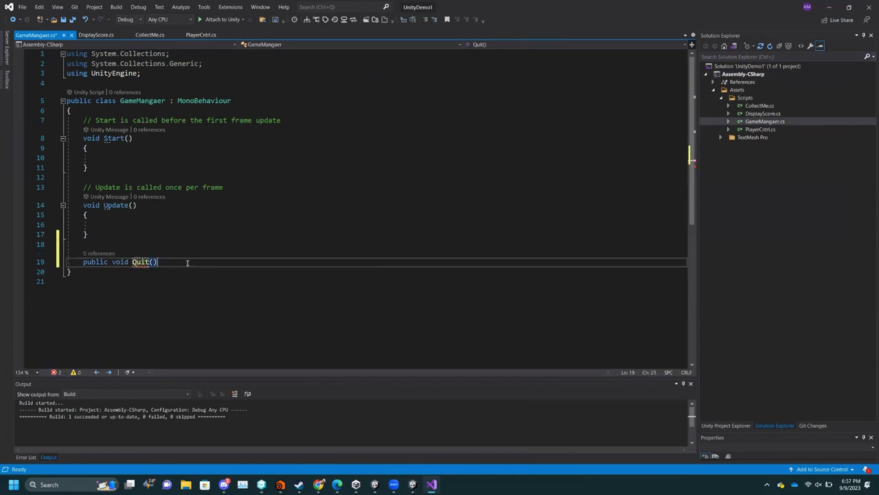
pyautogui.press('Return')
pyautogui.write('{')
pyautogui.press('Return')
pyautogui.write('ap')
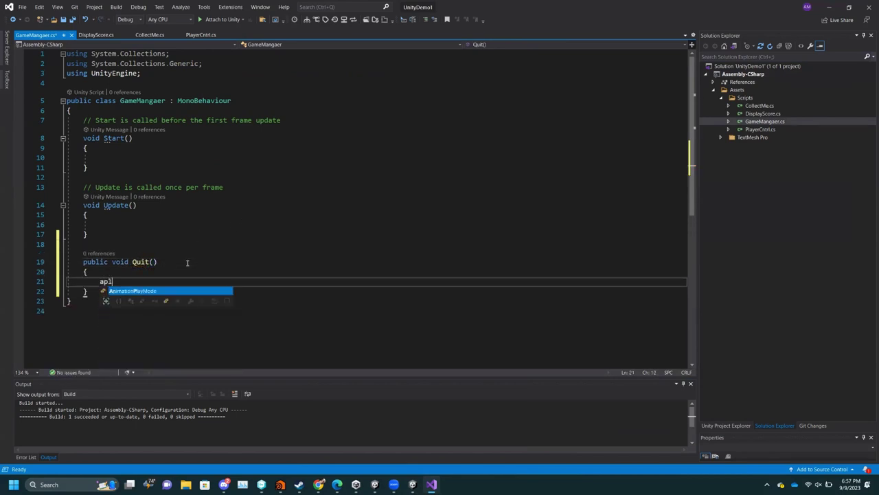
pyautogui.doubleClick(139, 291)
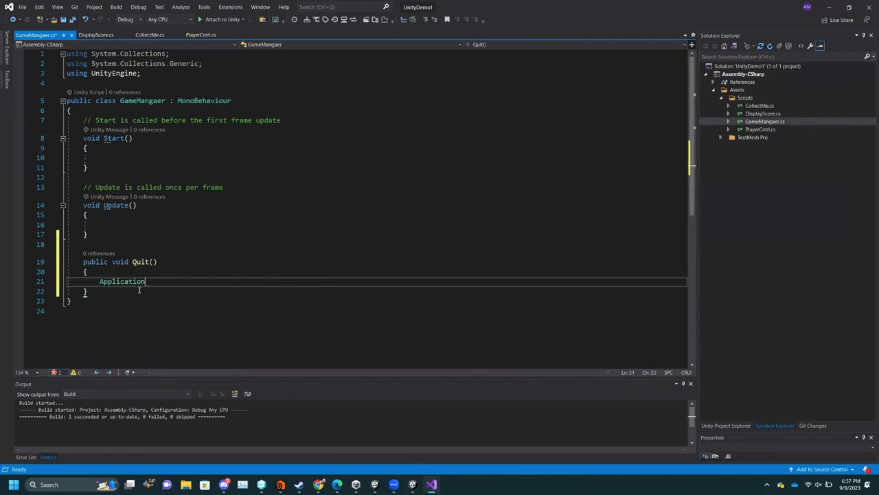
pyautogui.write('.qui')
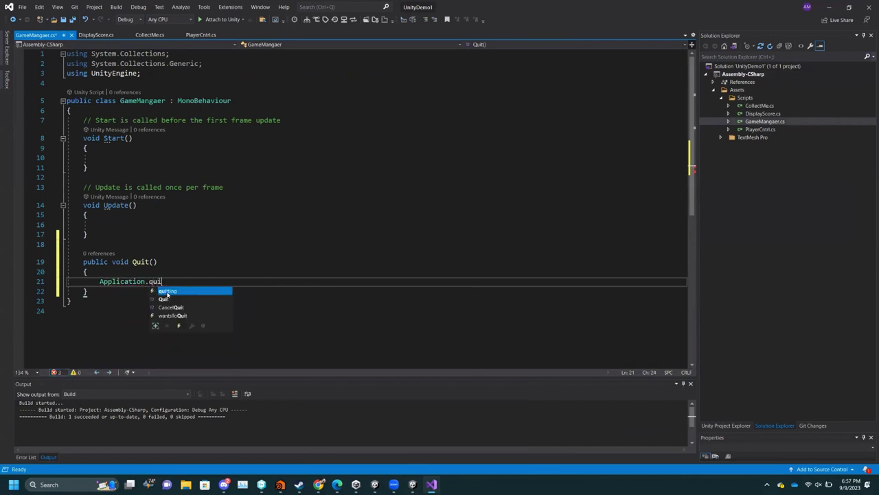
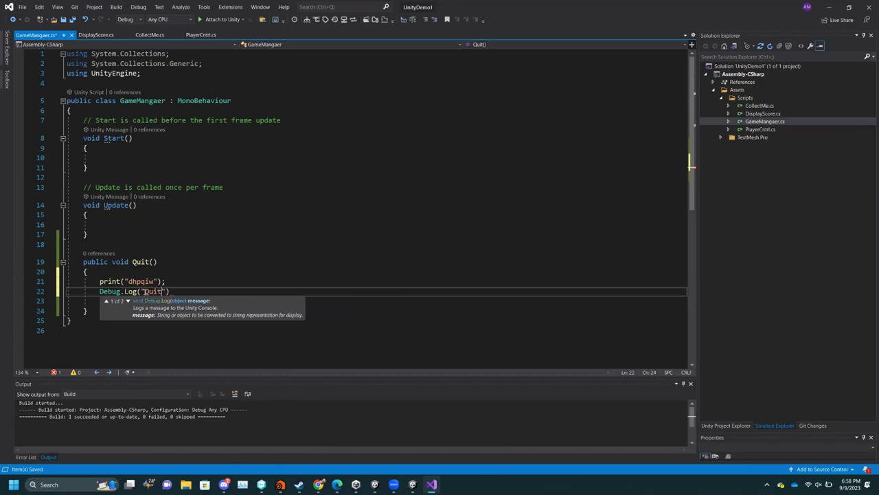
# Step: Finish the Debug.Log("Quitting"); line inside the public Quit() method
pyautogui.write('");')
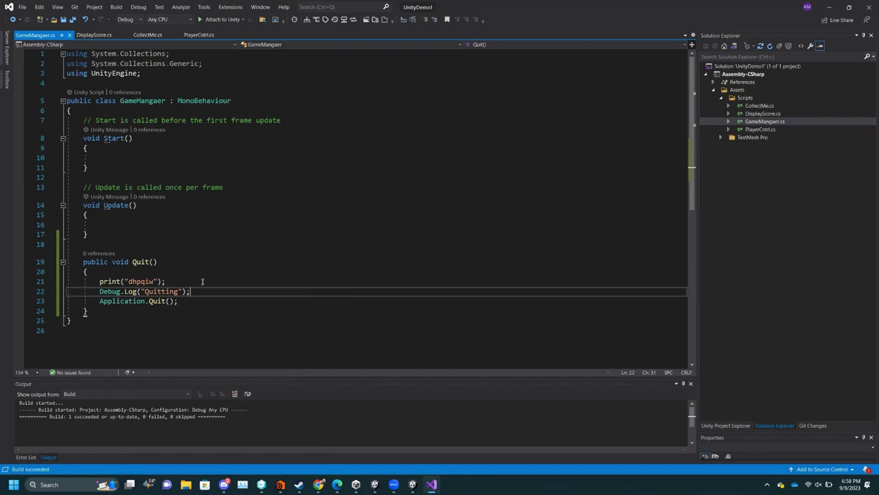
# Step: Add Application.Quit(); to Quit(), save, and return to the UnityDemo1 project in Unity
pyautogui.click(433, 485)
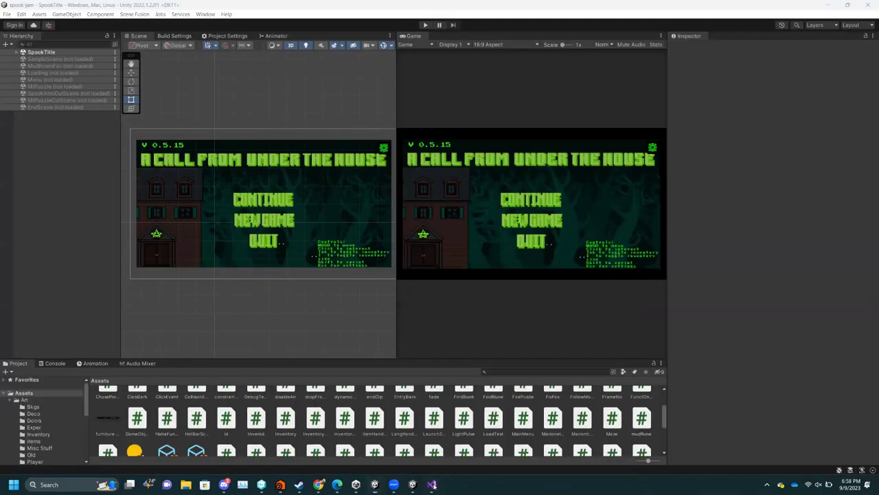
pyautogui.click(432, 486)
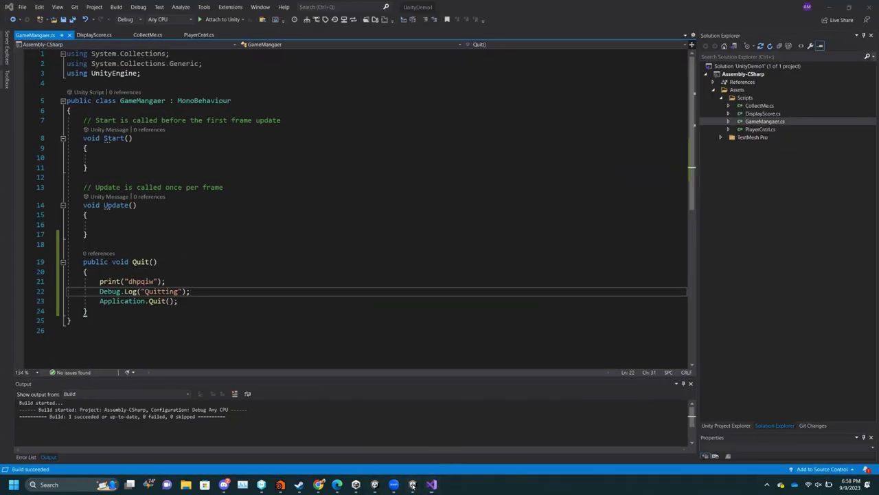
pyautogui.moveTo(413, 484)
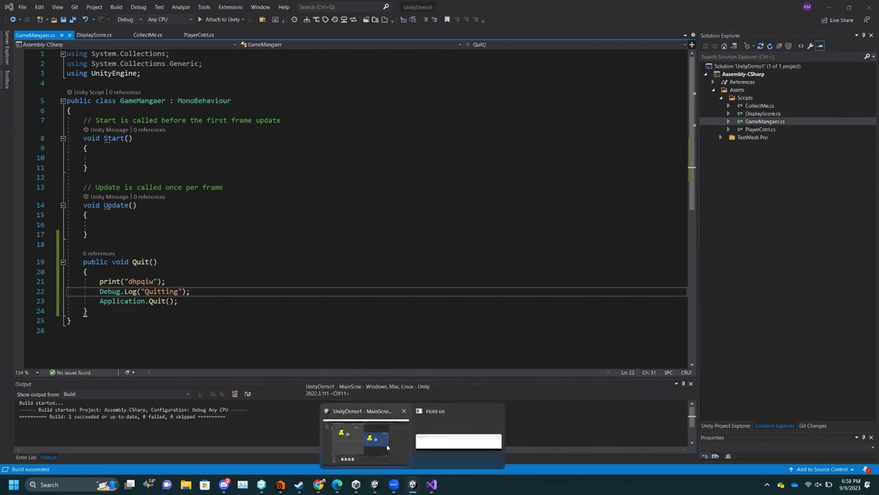
pyautogui.click(386, 447)
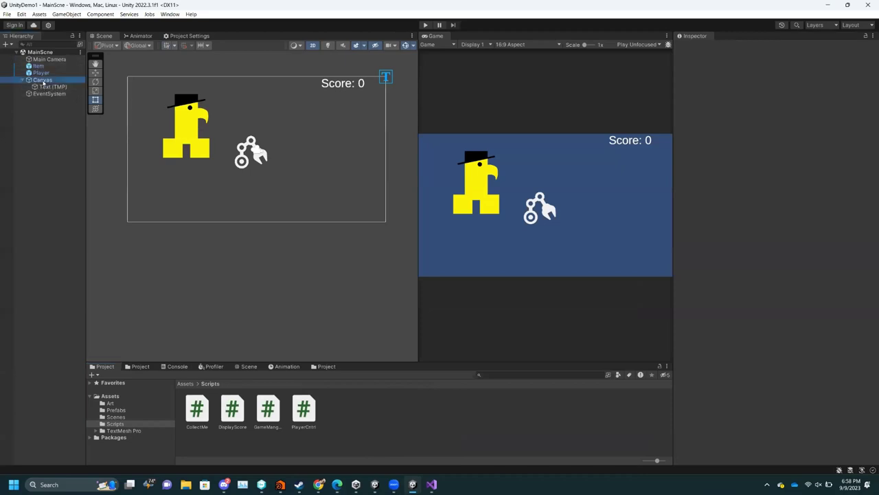
# Step: Create a TextMeshPro Button under Canvas anchored to the top-left corner with pivot and position
pyautogui.rightClick(41, 81)
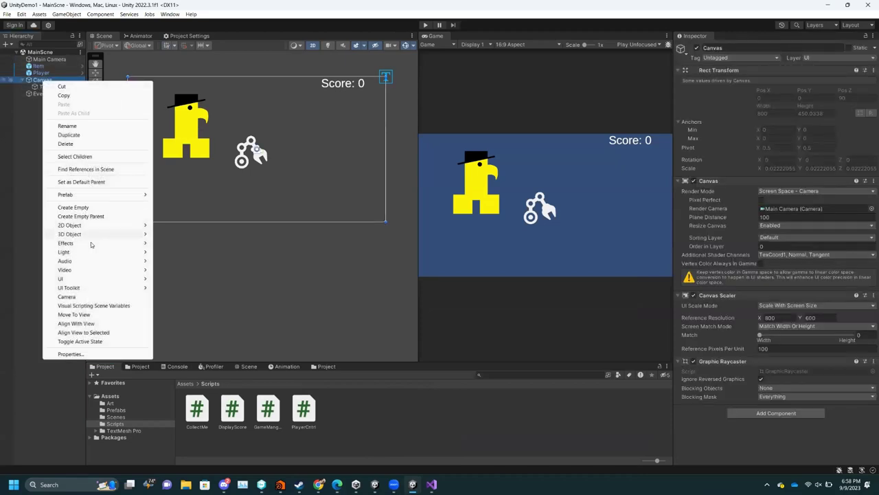
pyautogui.moveTo(92, 281)
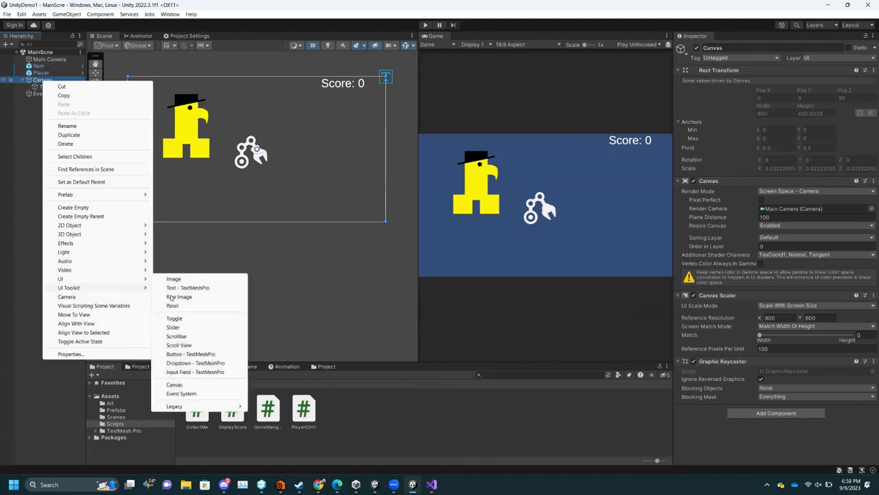
pyautogui.click(195, 355)
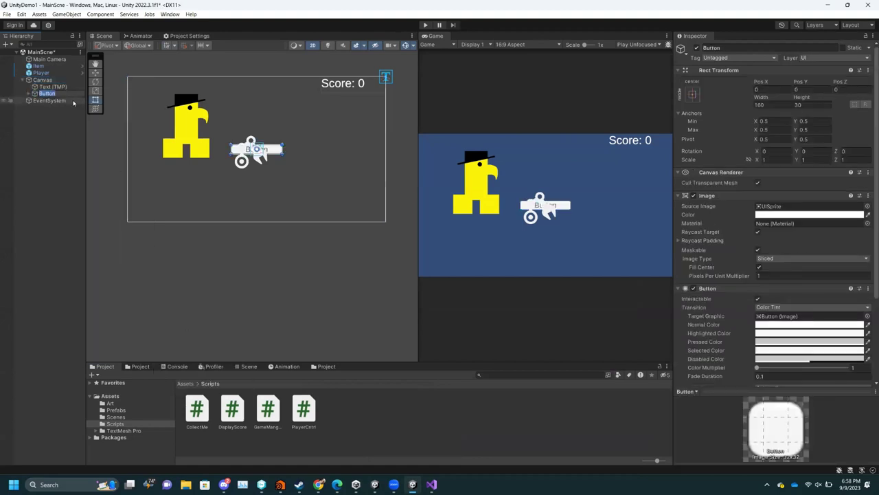
pyautogui.click(688, 99)
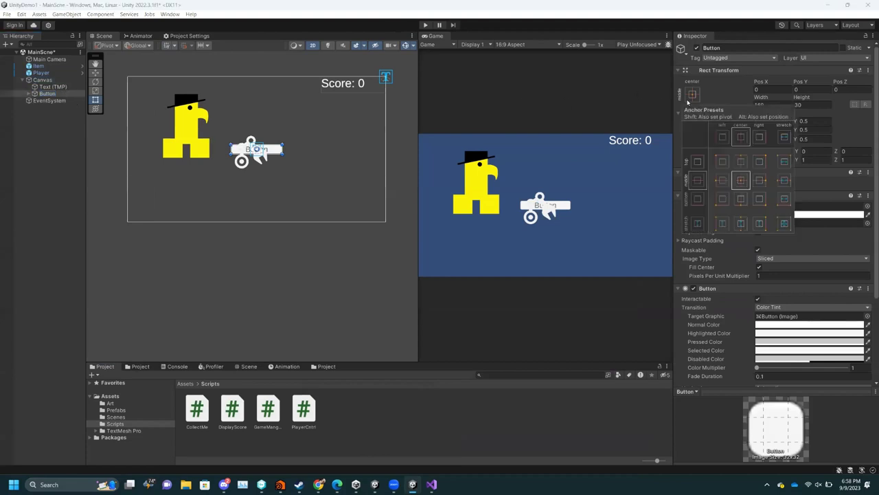
pyautogui.hotkey('shift', 'alt')
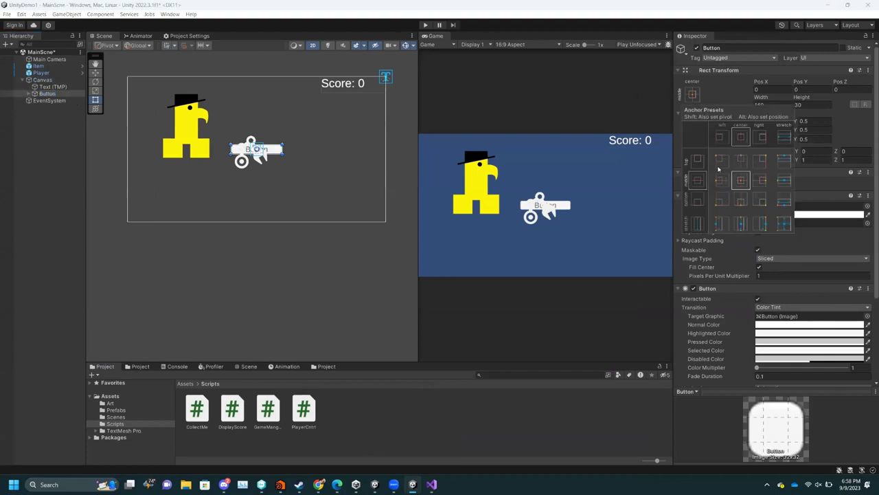
pyautogui.keyDown('alt'); pyautogui.keyDown('shift'); pyautogui.click(720, 162); pyautogui.keyUp('shift'); pyautogui.keyUp('alt')
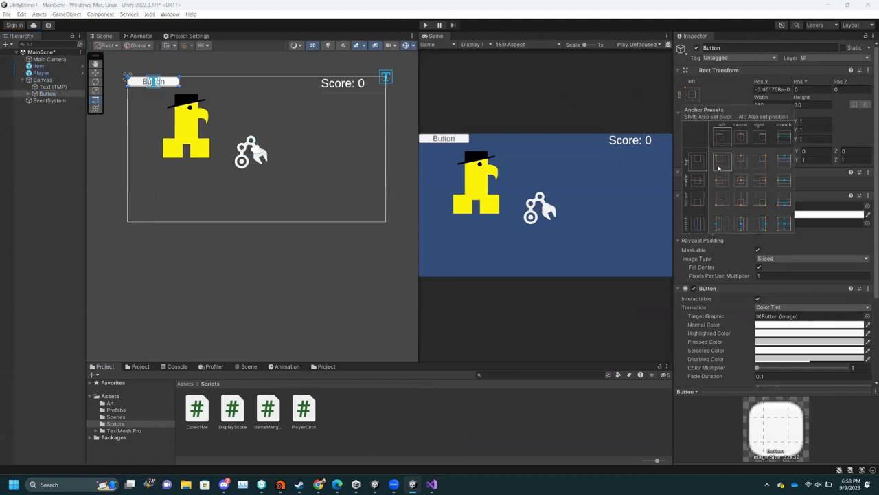
# Step: Change the button's label to 'Quit' and add an empty On Click entry
pyautogui.click(28, 94)
pyautogui.click(59, 101)
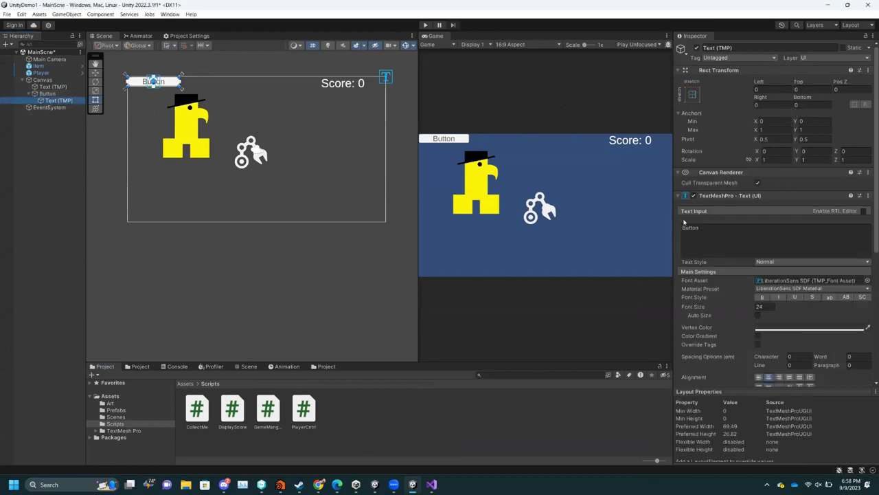
pyautogui.click(705, 227)
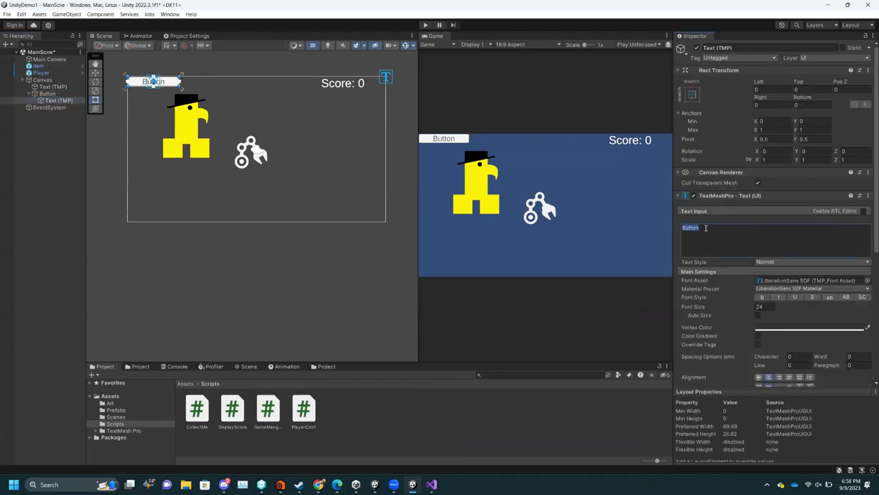
pyautogui.write('Quit')
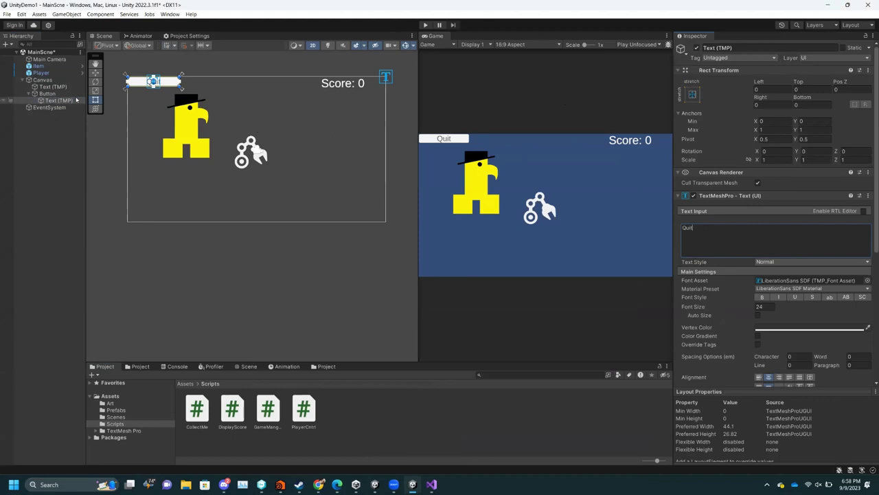
pyautogui.click(70, 94)
pyautogui.scroll(-4, 708, 283)
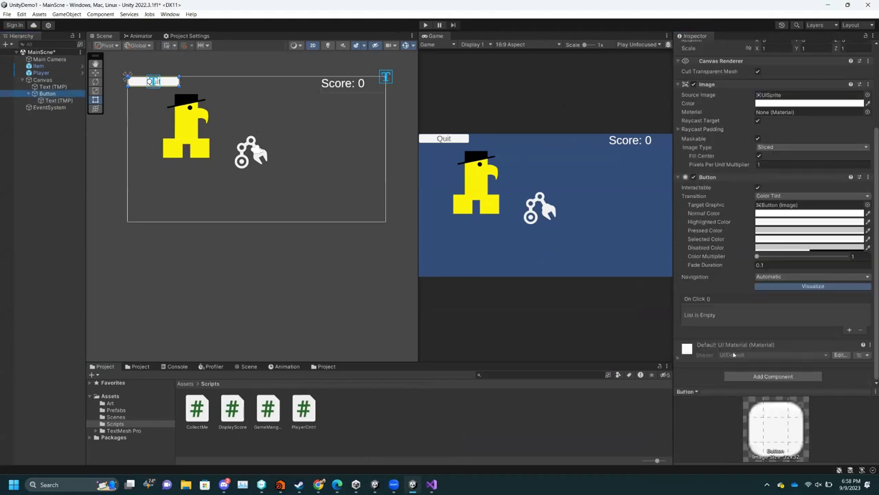
pyautogui.click(849, 331)
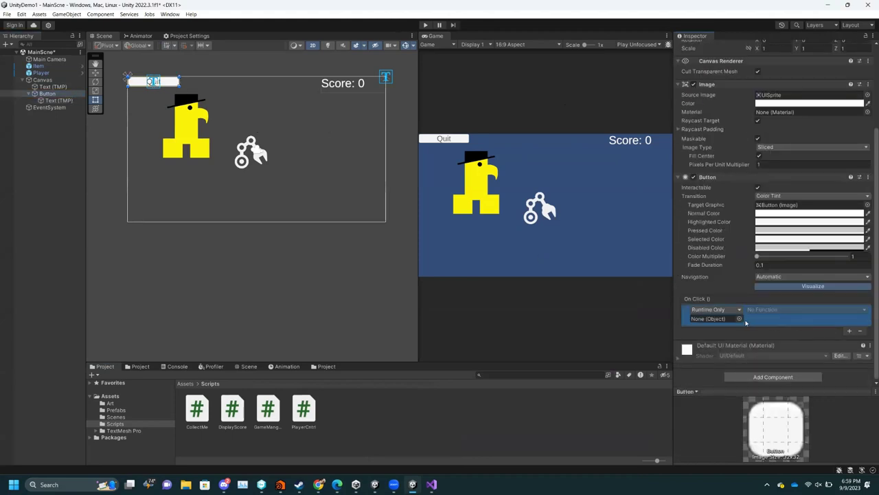
# Step: Attach the Game Mangaer script component to Main Camera
pyautogui.click(50, 59)
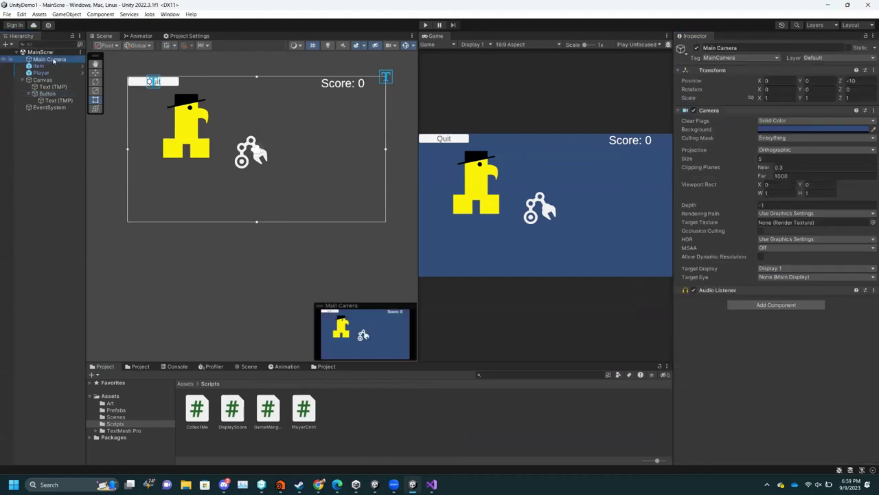
pyautogui.click(757, 306)
pyautogui.write('Game')
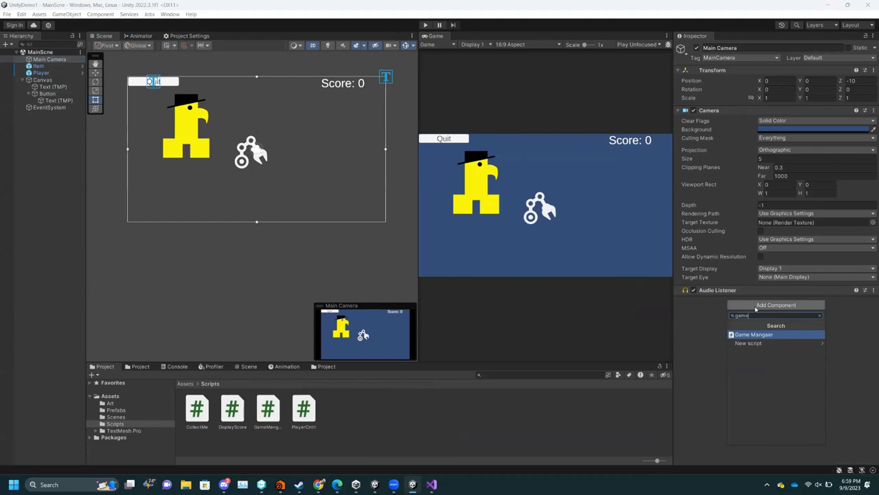
pyautogui.click(757, 336)
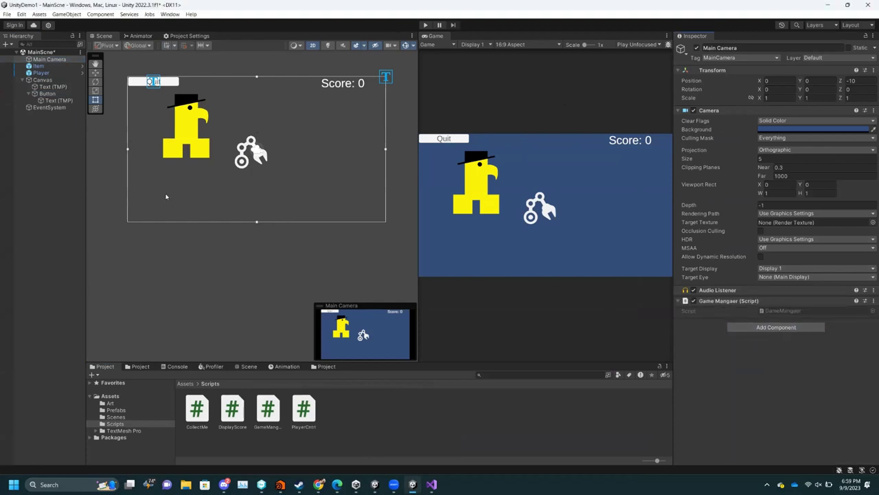
# Step: Set Main Camera as the On Click target and show its GameMangaer functions
pyautogui.click(46, 94)
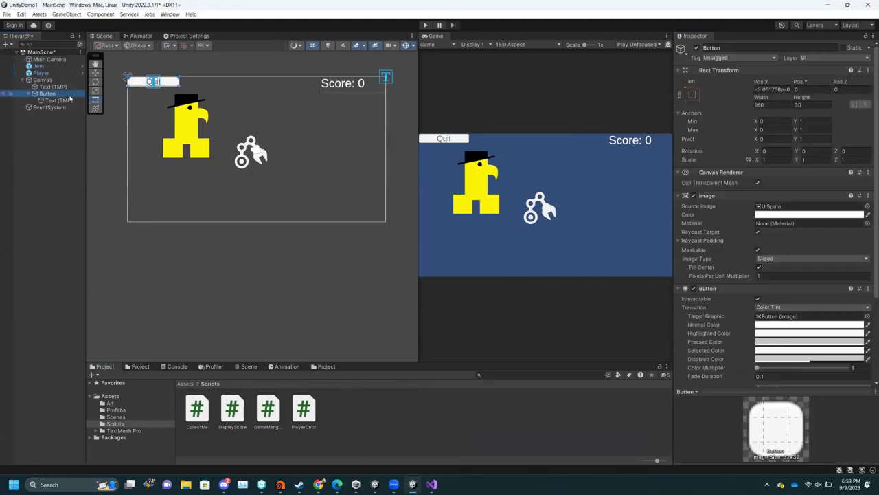
pyautogui.scroll(-3, 758, 282)
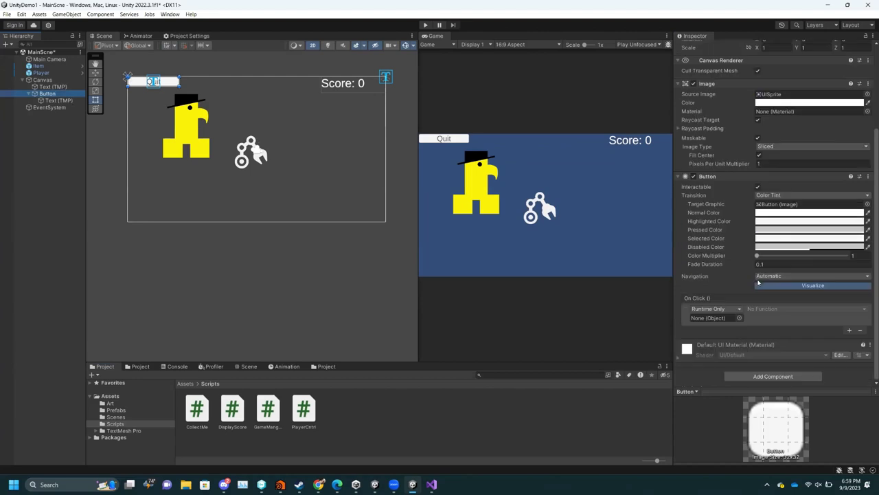
pyautogui.click(739, 317)
pyautogui.click(767, 317)
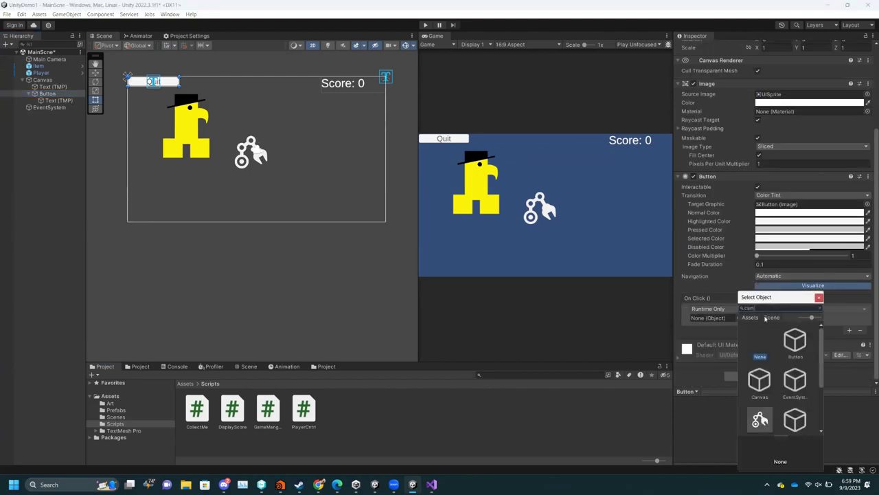
pyautogui.doubleClick(772, 335)
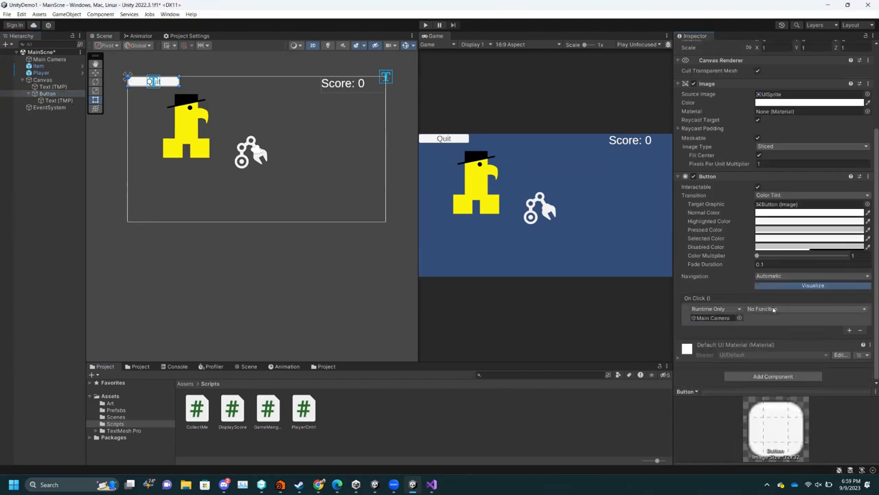
pyautogui.click(774, 308)
pyautogui.moveTo(775, 332)
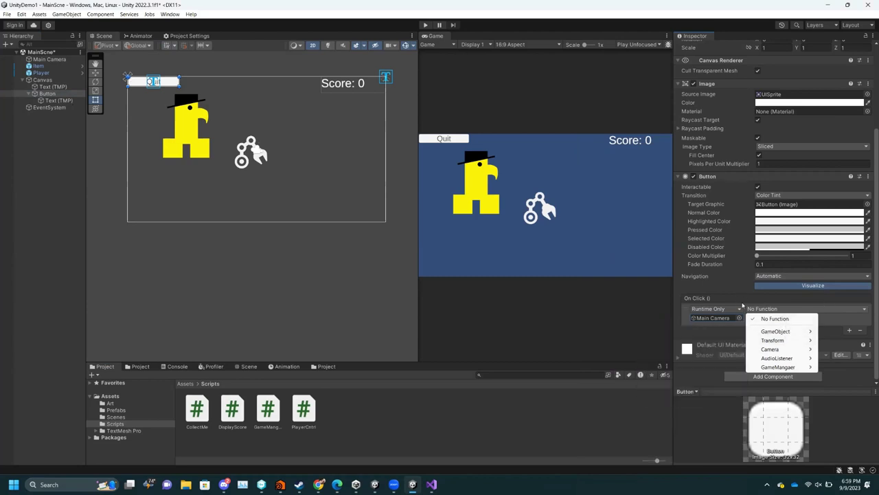
# Step: Make the button's On Click call GameMangaer.Quit() and save the scene
pyautogui.moveTo(780, 368)
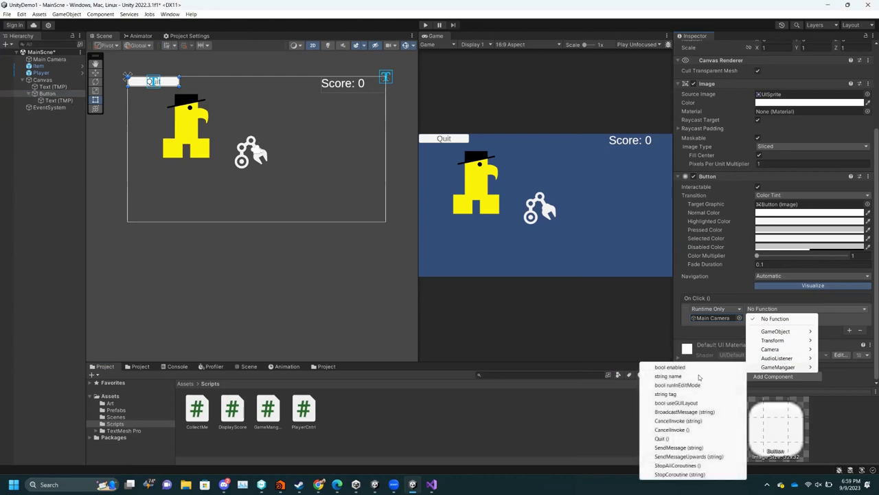
pyautogui.click(663, 438)
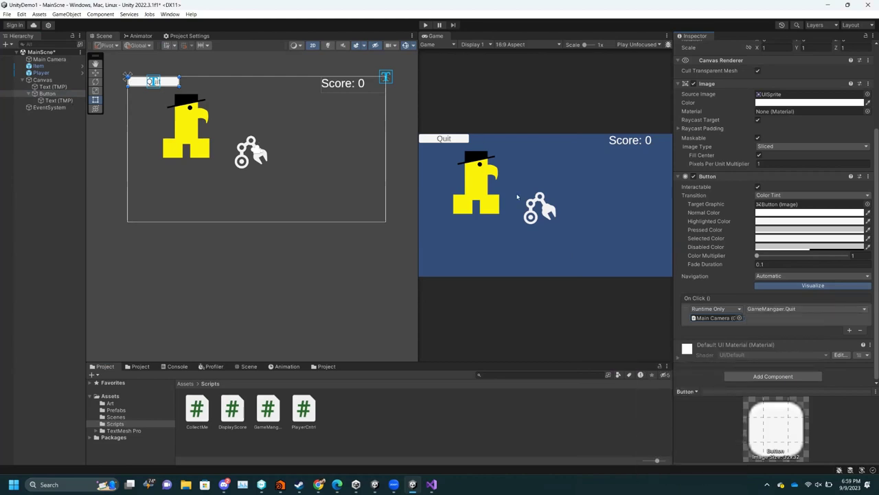
pyautogui.hotkey('ctrl', 's')
# Step: Play-test the Quit button, confirm the Console logs 'Quitting', then stop Play mode
pyautogui.click(426, 25)
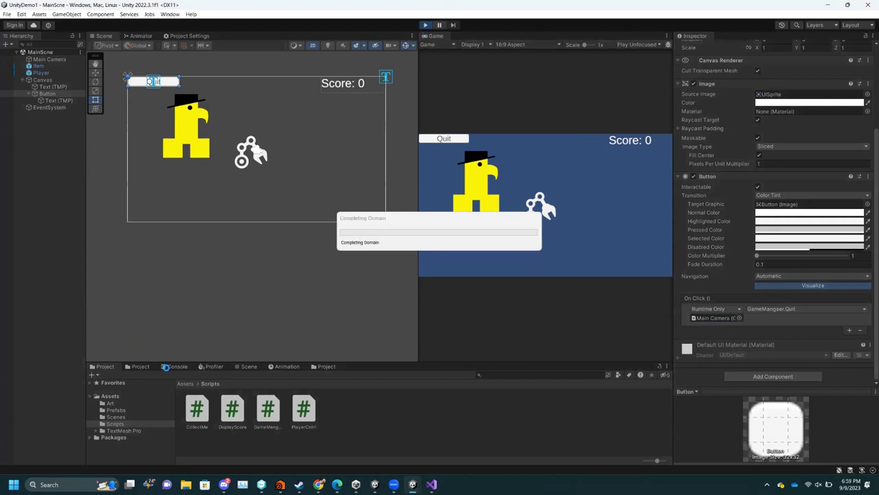
pyautogui.click(175, 366)
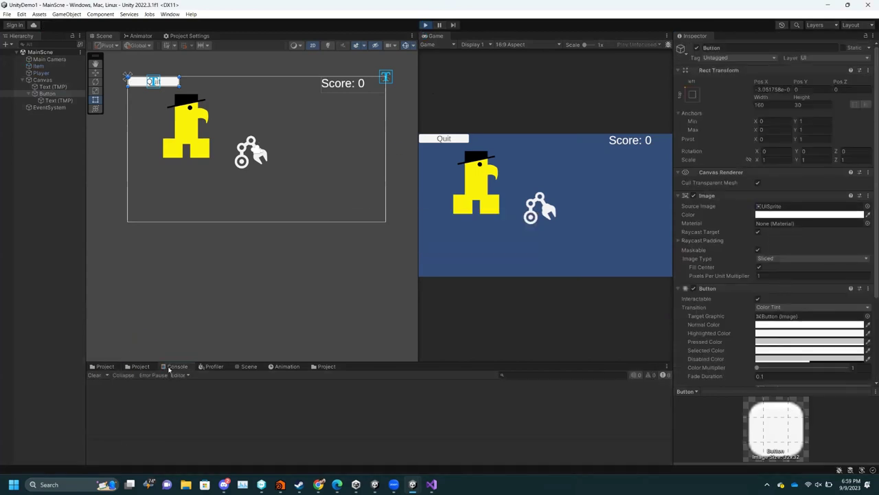
pyautogui.click(444, 139)
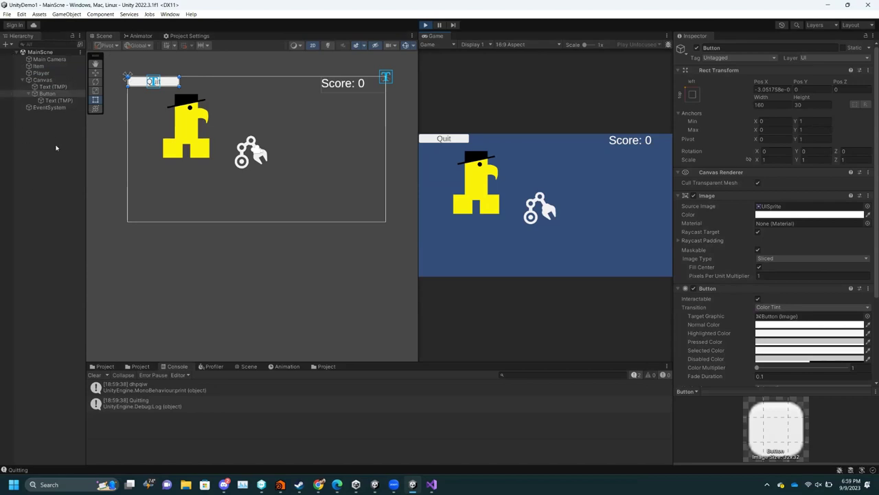
pyautogui.click(179, 386)
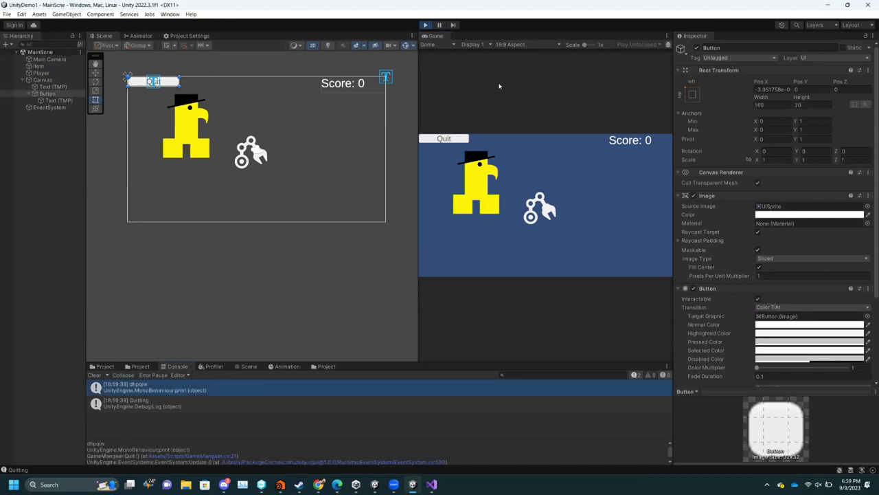
pyautogui.click(425, 25)
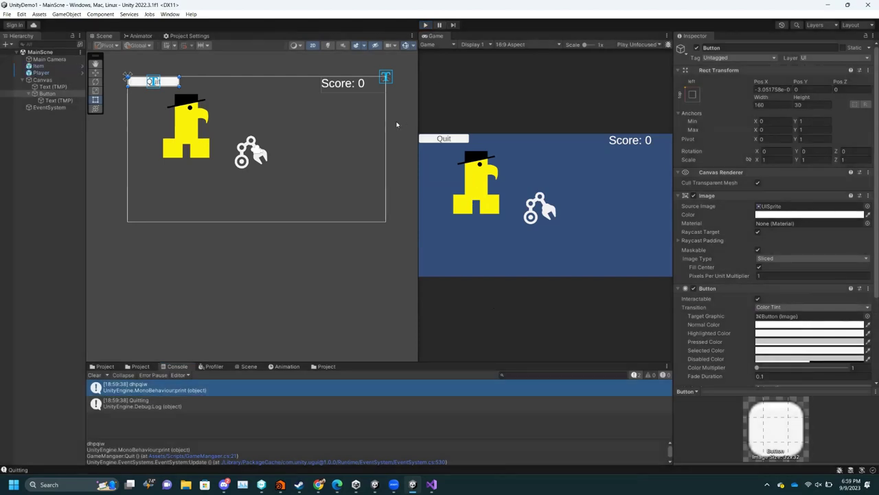
# Step: Add the open MainScne scene in Build Settings and start the Windows build
pyautogui.click(7, 14)
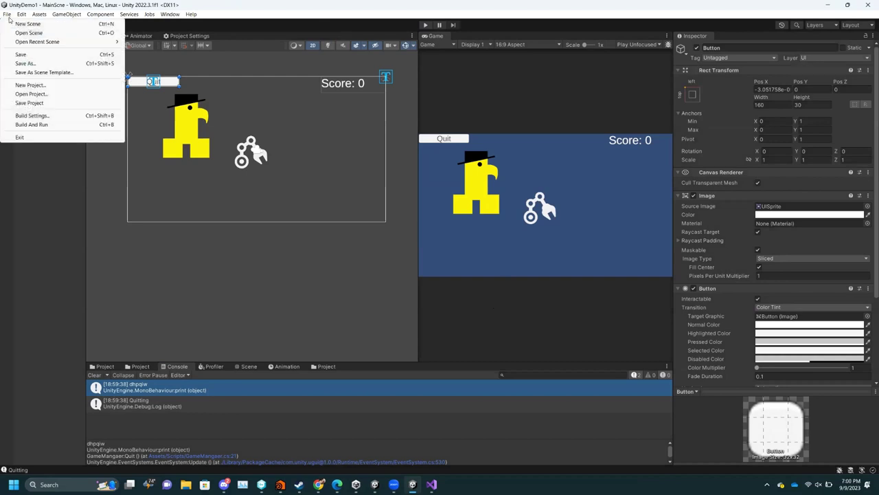
pyautogui.click(33, 116)
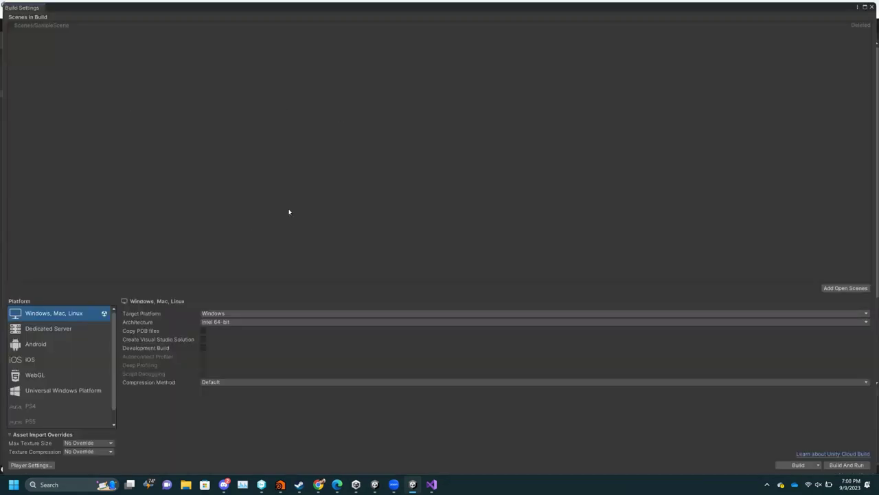
pyautogui.click(832, 288)
pyautogui.click(802, 465)
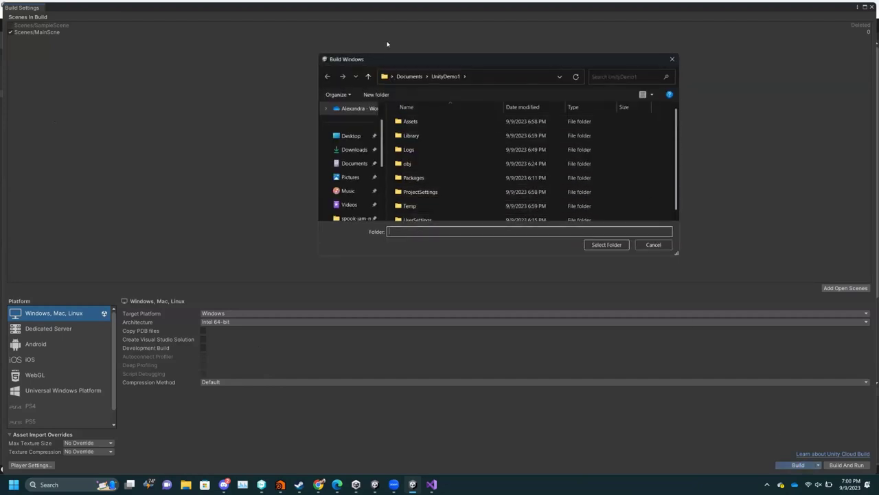
# Step: Create a 'Build' folder in UnityDemo1 and select it as the build output
pyautogui.click(386, 44)
pyautogui.click(365, 94)
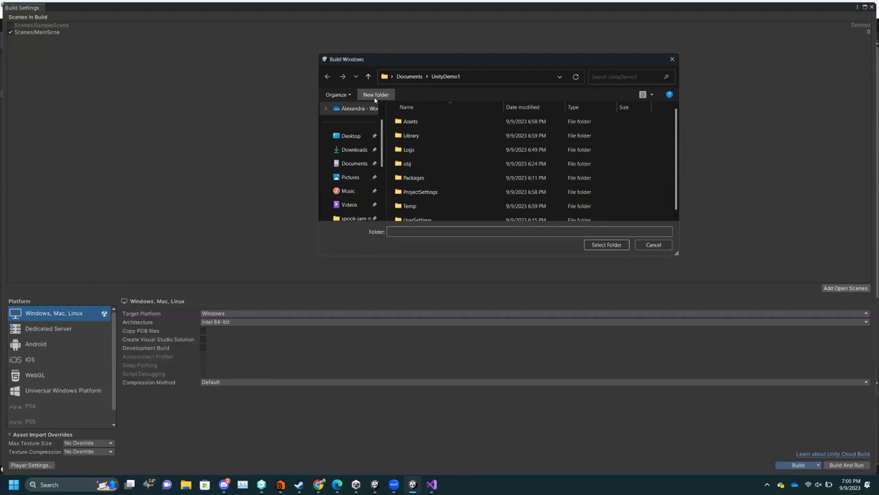
pyautogui.write('Build')
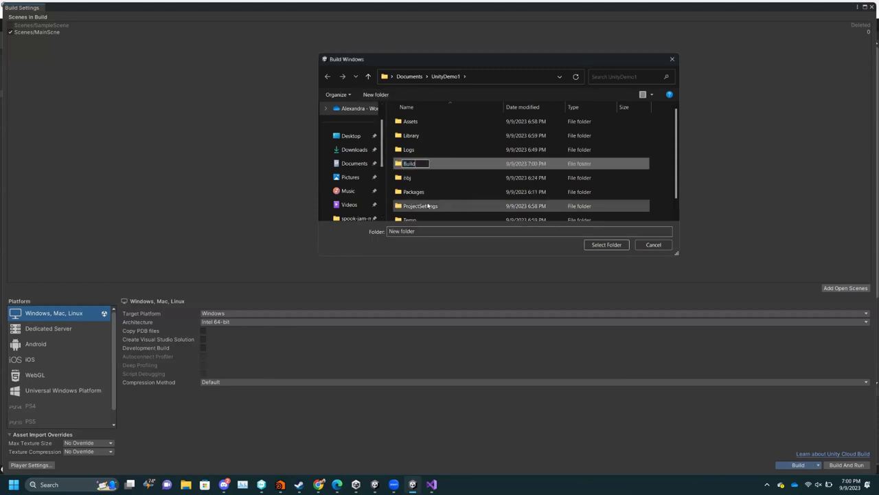
pyautogui.press('Return')
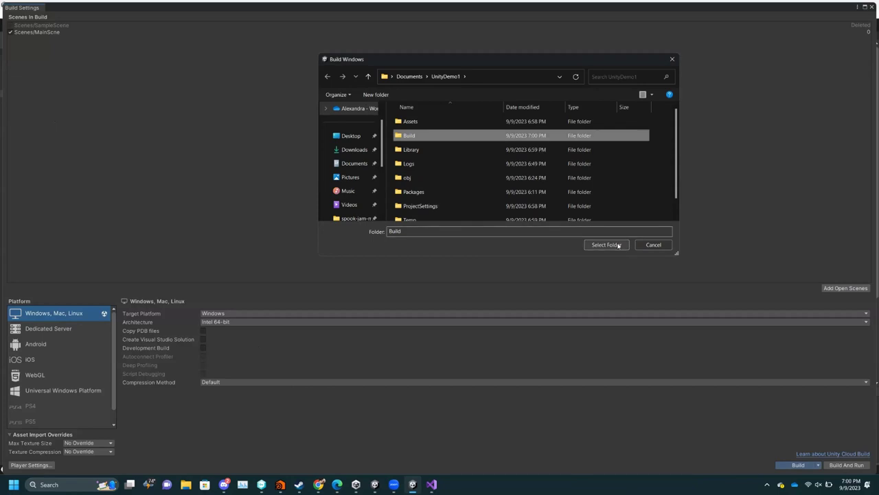
pyautogui.click(606, 245)
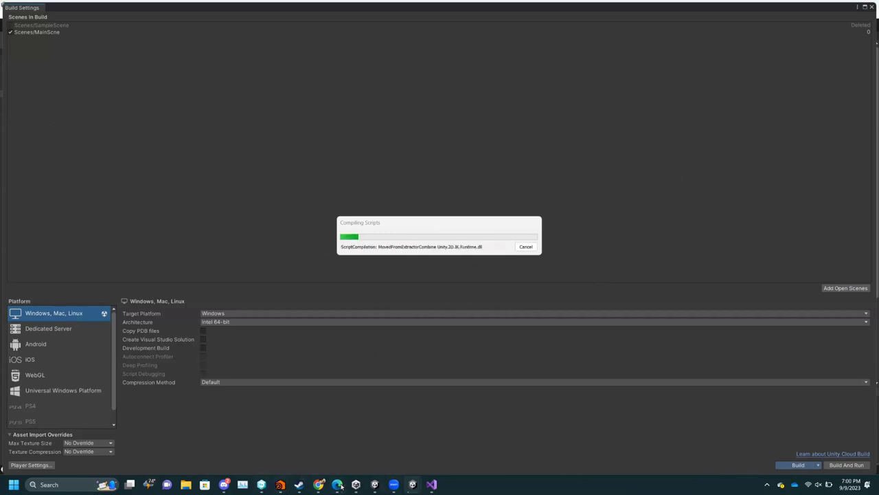
pyautogui.click(185, 484)
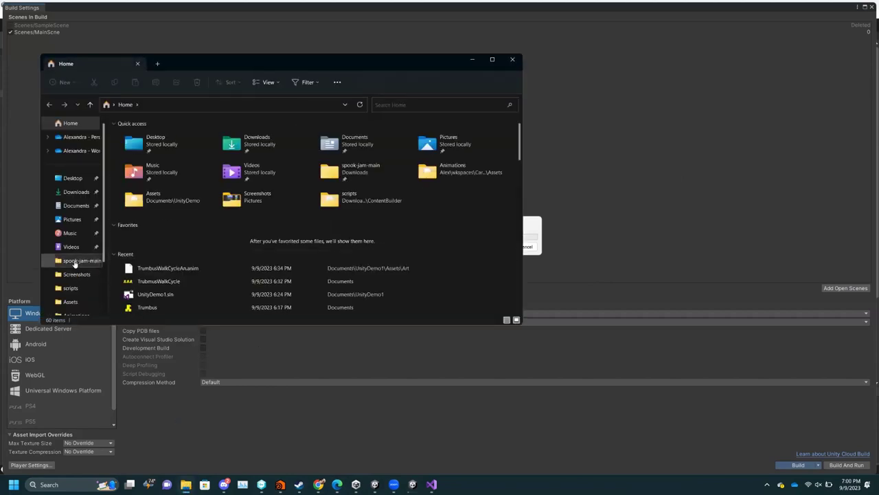
# Step: Browse spook-jam-main > spook-jam > Build > v500, visit Five15, then open Five12
pyautogui.click(74, 261)
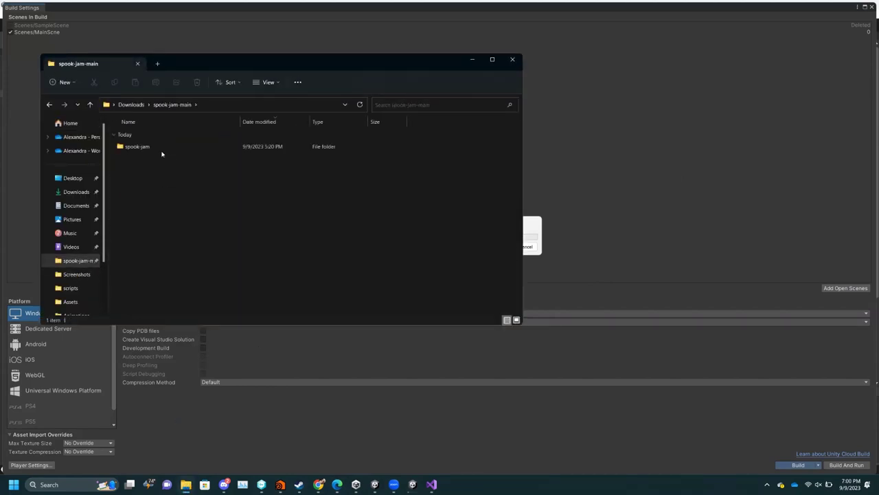
pyautogui.doubleClick(160, 147)
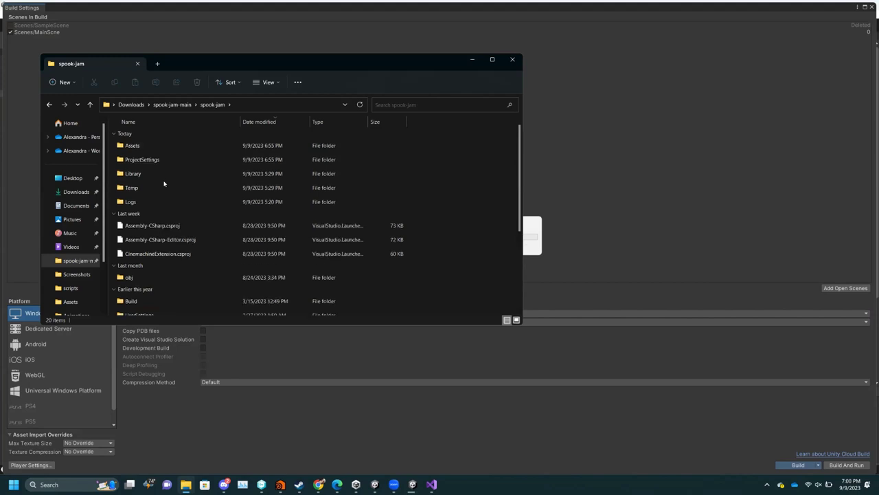
pyautogui.scroll(-1, 164, 180)
pyautogui.click(152, 251)
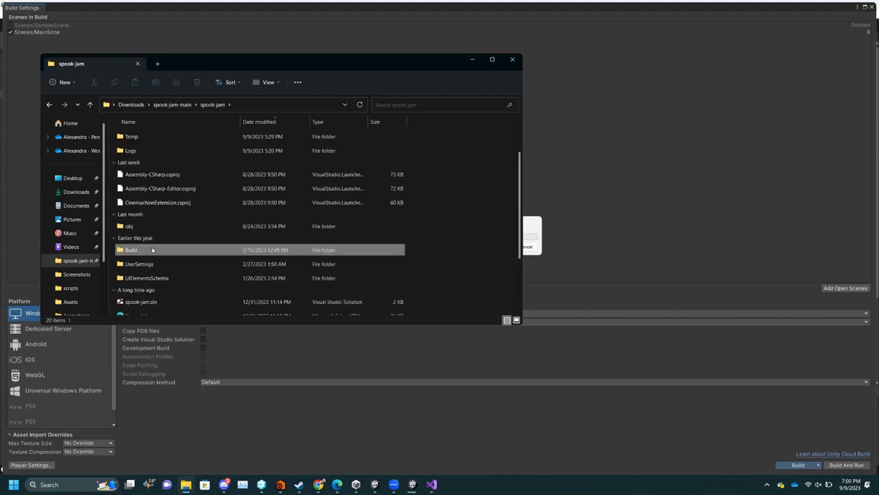
pyautogui.doubleClick(152, 250)
pyautogui.doubleClick(163, 147)
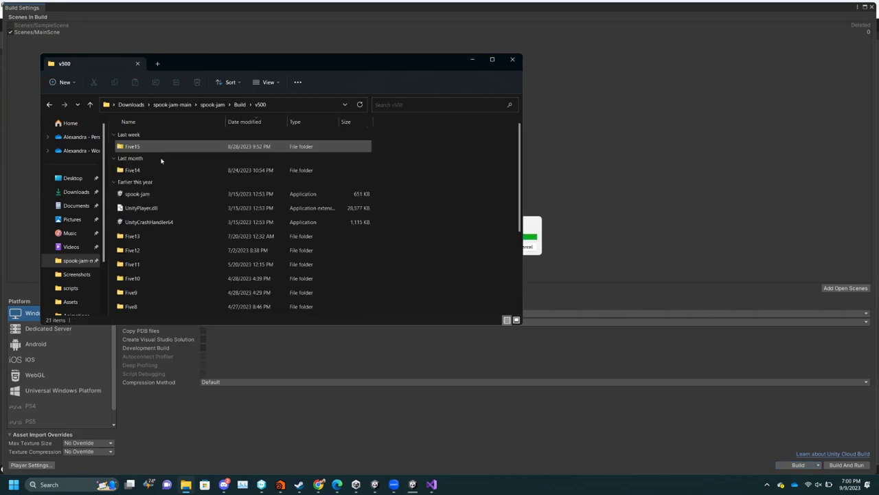
pyautogui.doubleClick(161, 145)
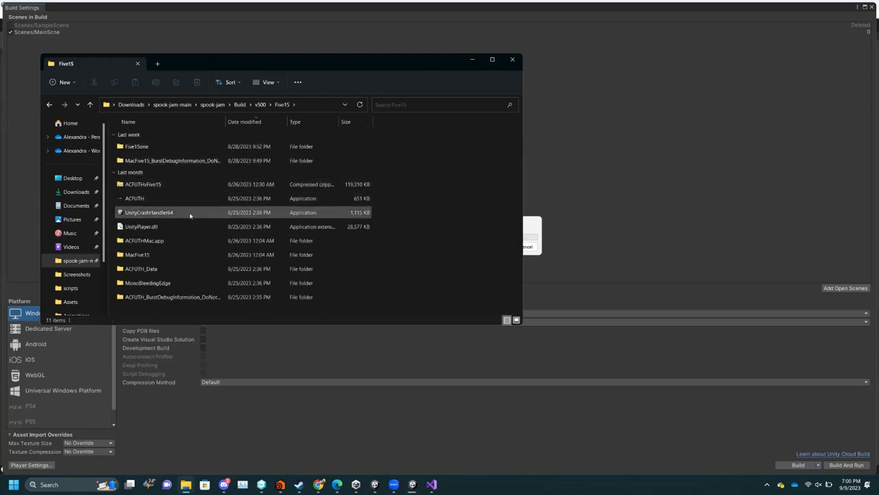
pyautogui.click(261, 105)
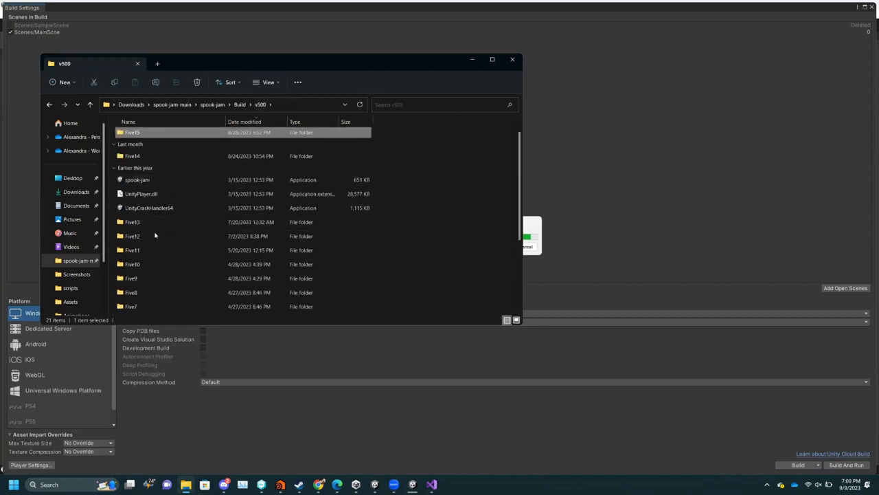
pyautogui.doubleClick(155, 236)
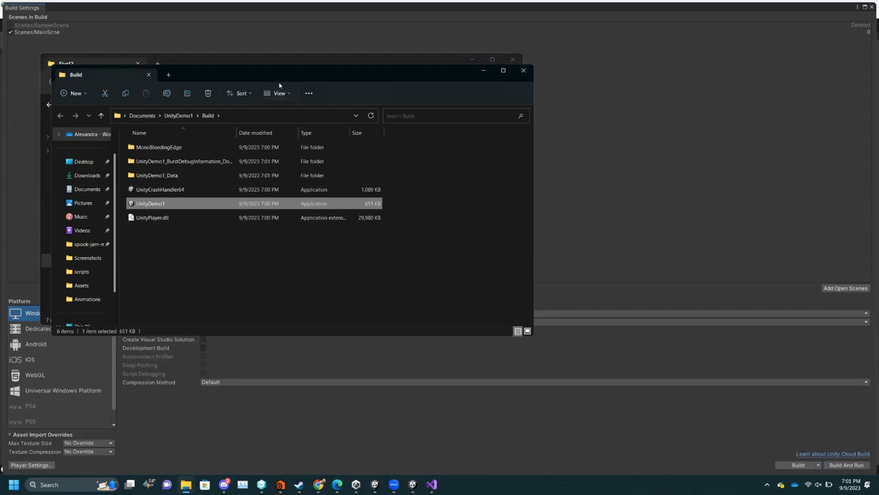
# Step: Run the UnityDemo1 build standalone and steer the bird into the robot-arm pickup to score 1
pyautogui.moveTo(279, 85); pyautogui.dragTo(355, 107)
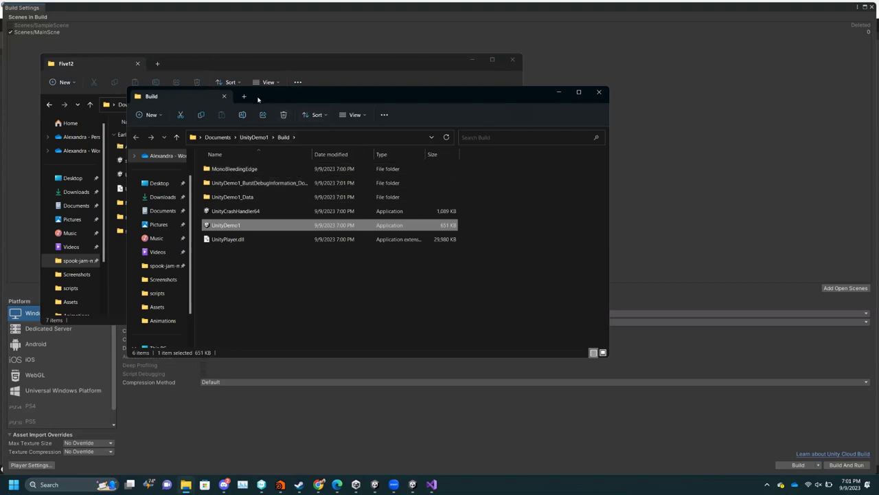
pyautogui.moveTo(292, 100); pyautogui.dragTo(325, 102)
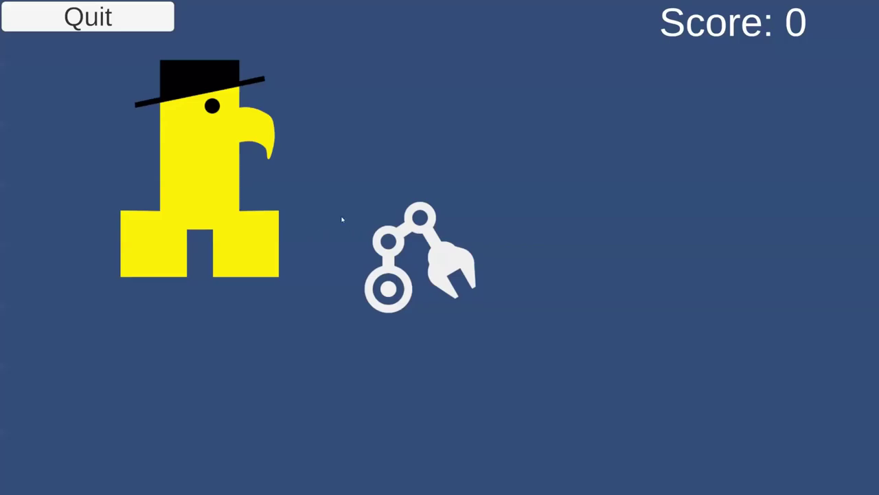
pyautogui.press('Down')
pyautogui.press('Right')
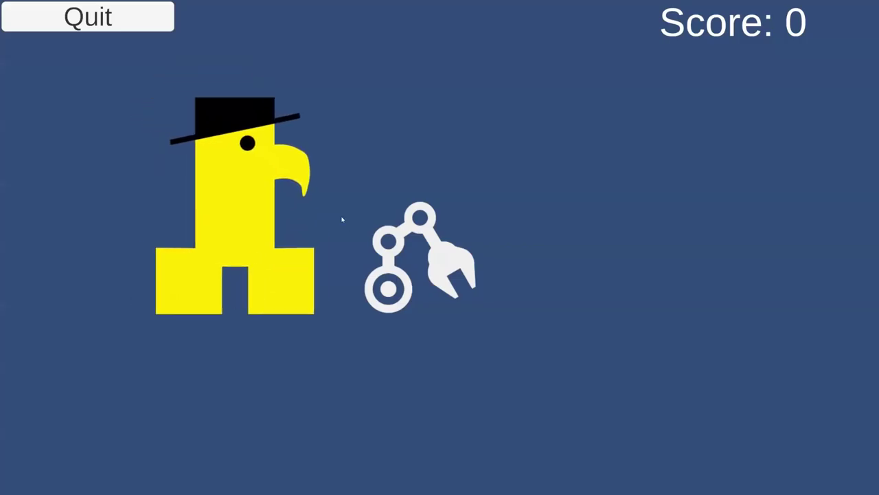
pyautogui.press('Right')
pyautogui.press('Left')
pyautogui.press('Up')
pyautogui.press('Right')
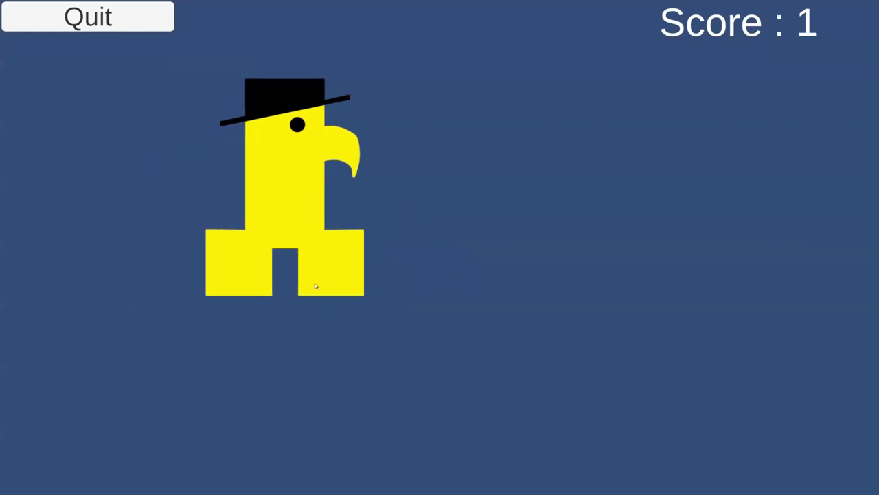